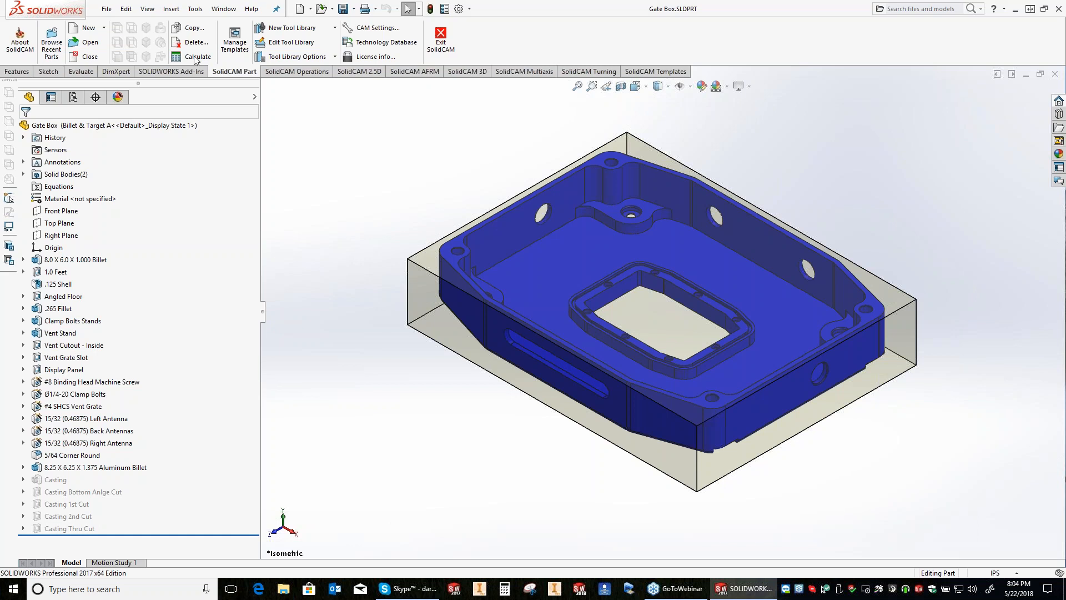
# Step: Start a new milling CAM-Part for the gate box and accept machine coordinate system number 1
pyautogui.click(195, 9)
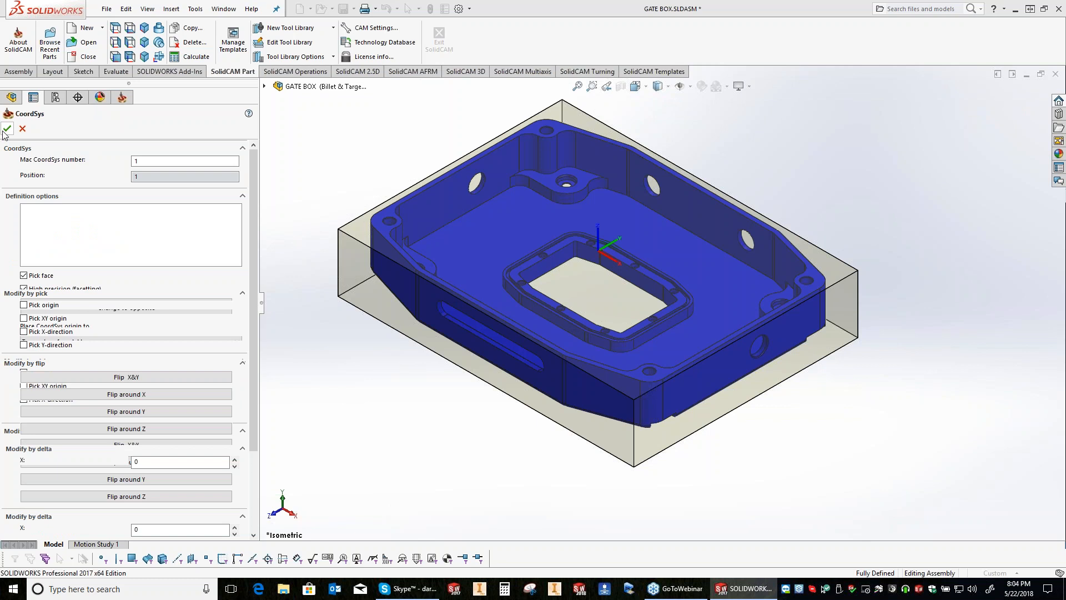
pyautogui.click(6, 129)
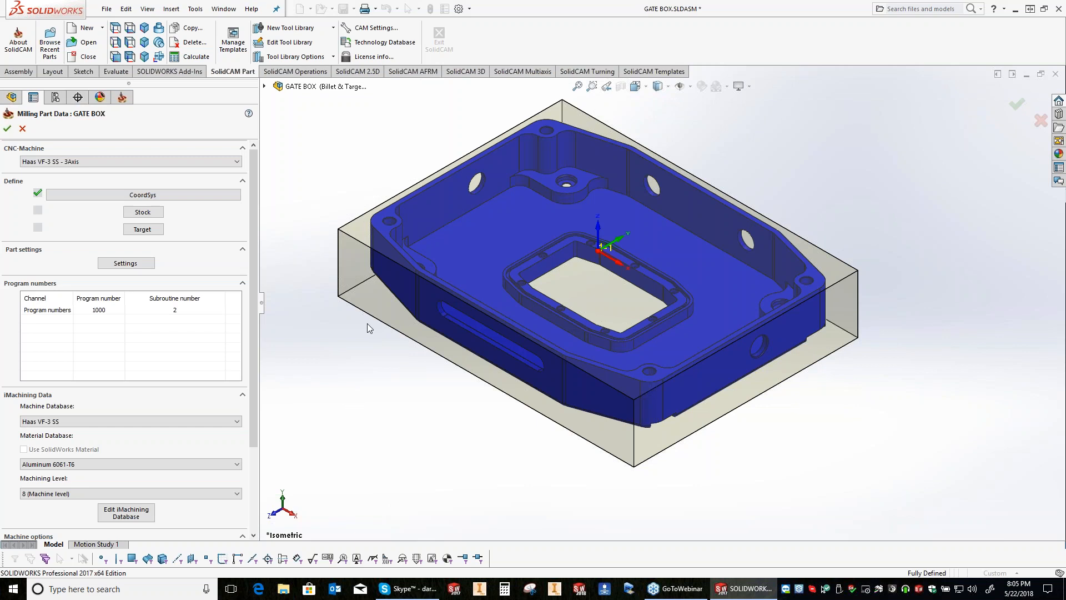
# Step: Define the stock as a 3D Model from the transparent billet solid and the target from the blue gate box solid
pyautogui.click(143, 211)
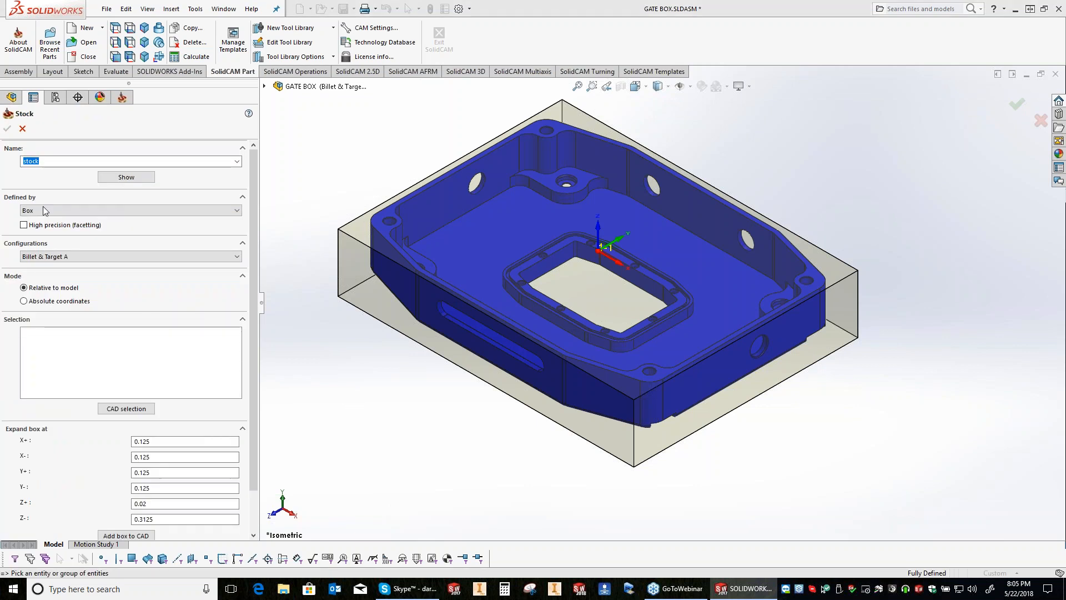
pyautogui.click(45, 210)
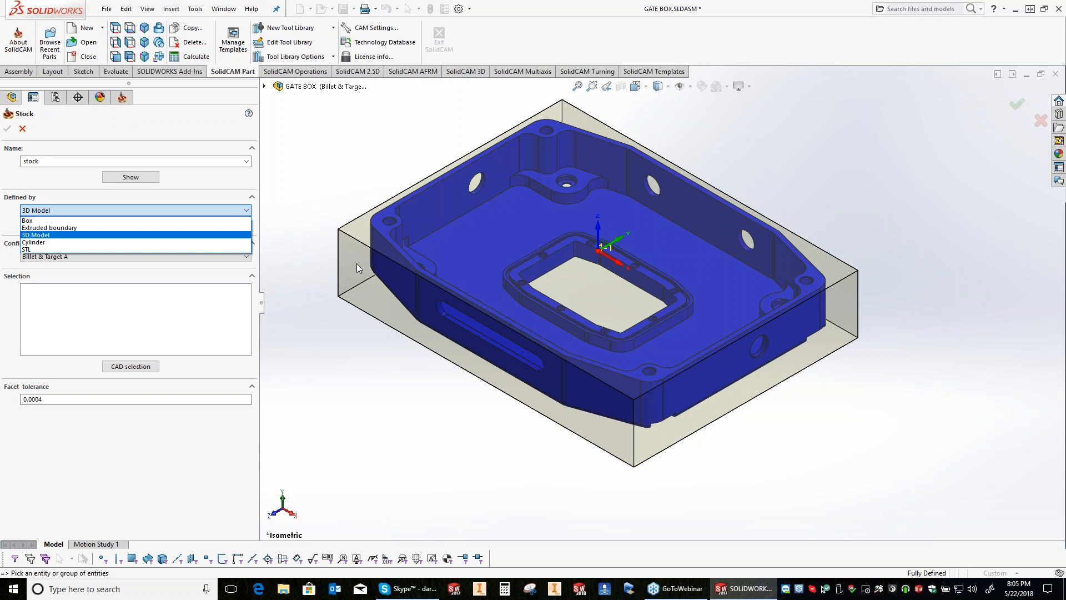
pyautogui.press('Down')
pyautogui.press('Down')
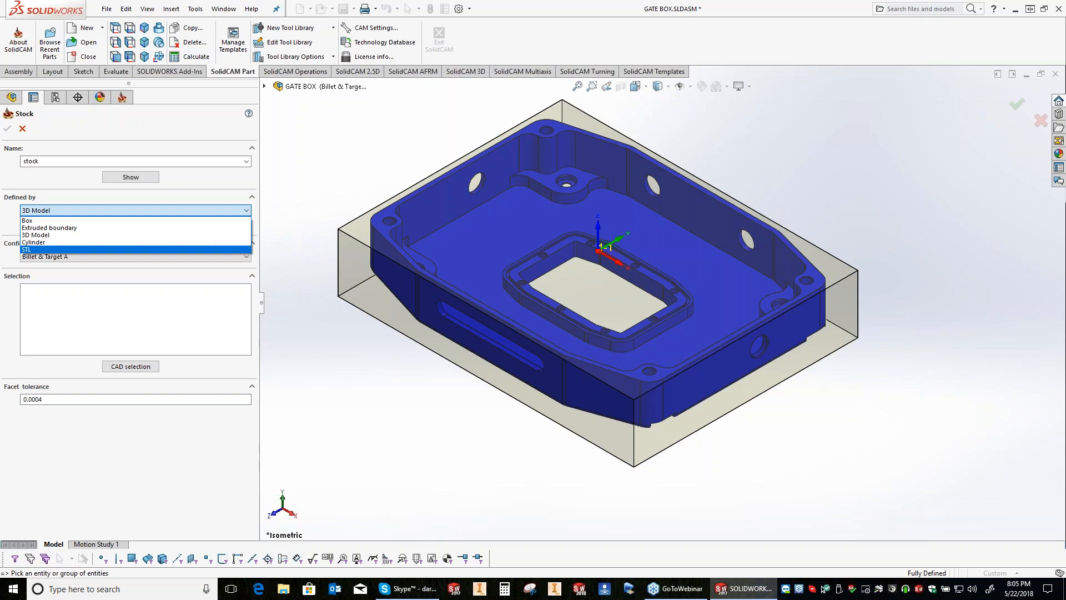
pyautogui.click(509, 231)
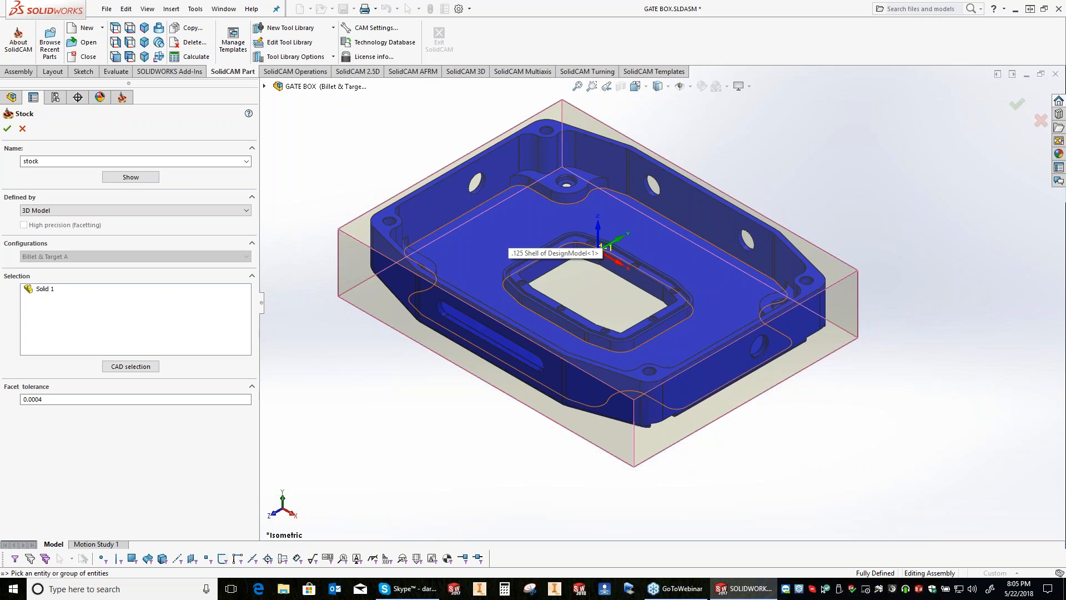
pyautogui.press('Return')
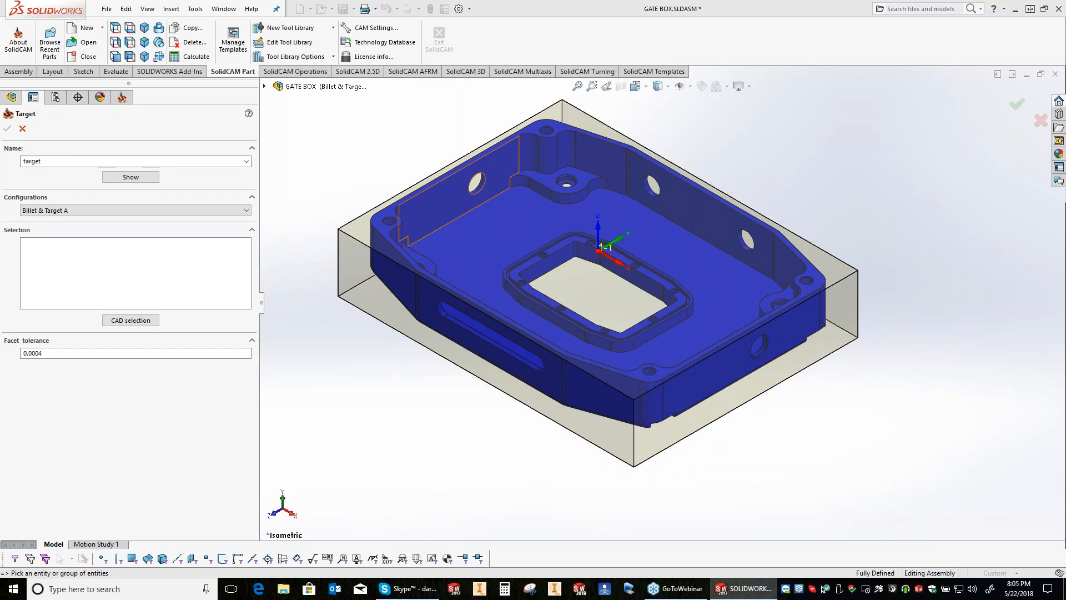
pyautogui.click(456, 194)
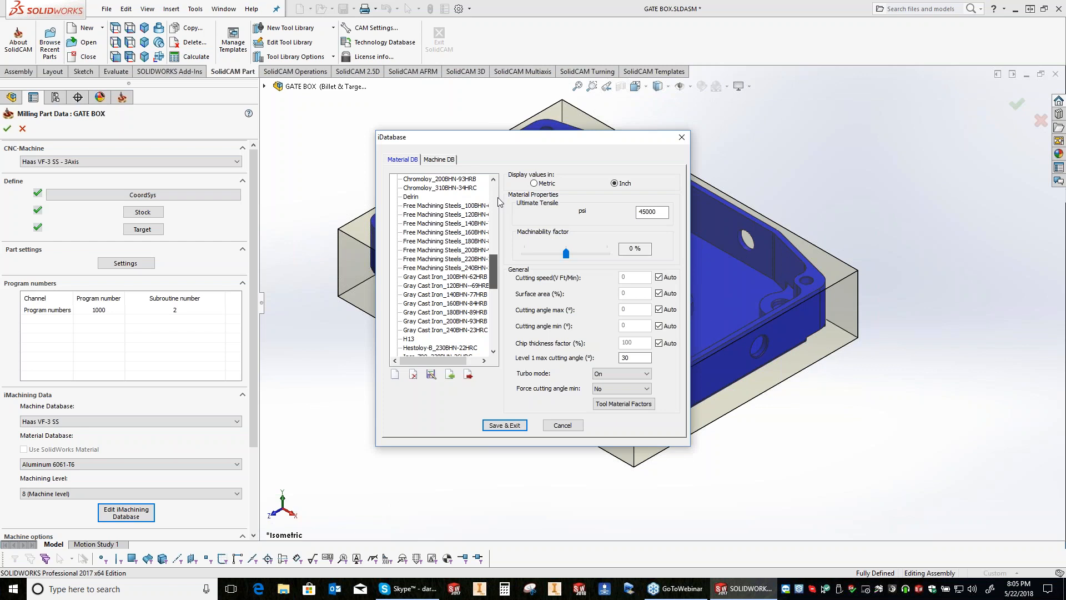
# Step: Browse the materials in the iMachining database and view the properties of Alloy Cast Iron_150BHN
pyautogui.scroll(10, 465, 245)
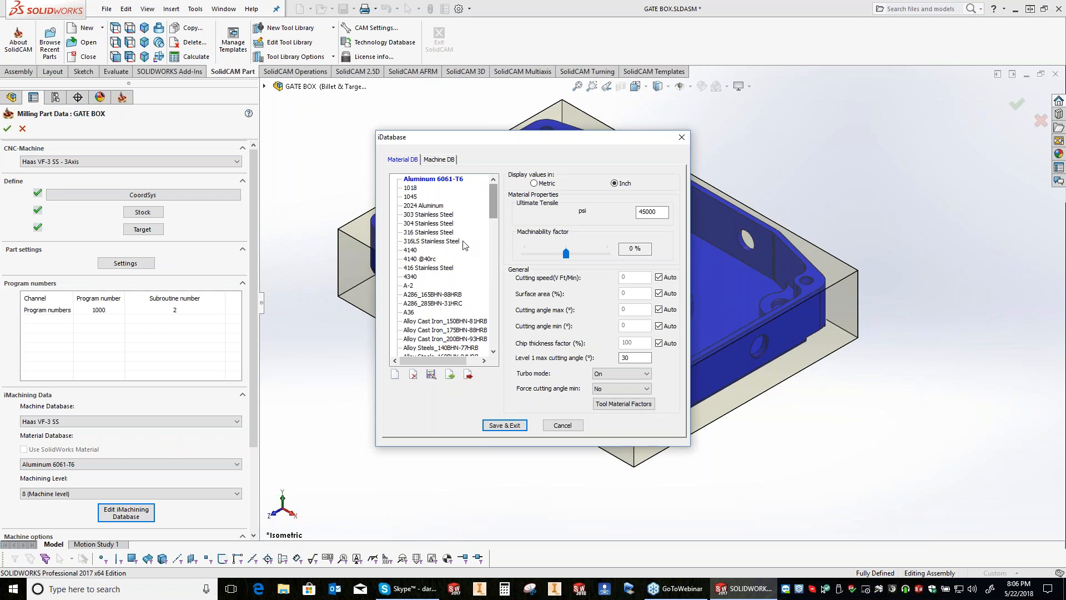
pyautogui.scroll(-6, 464, 244)
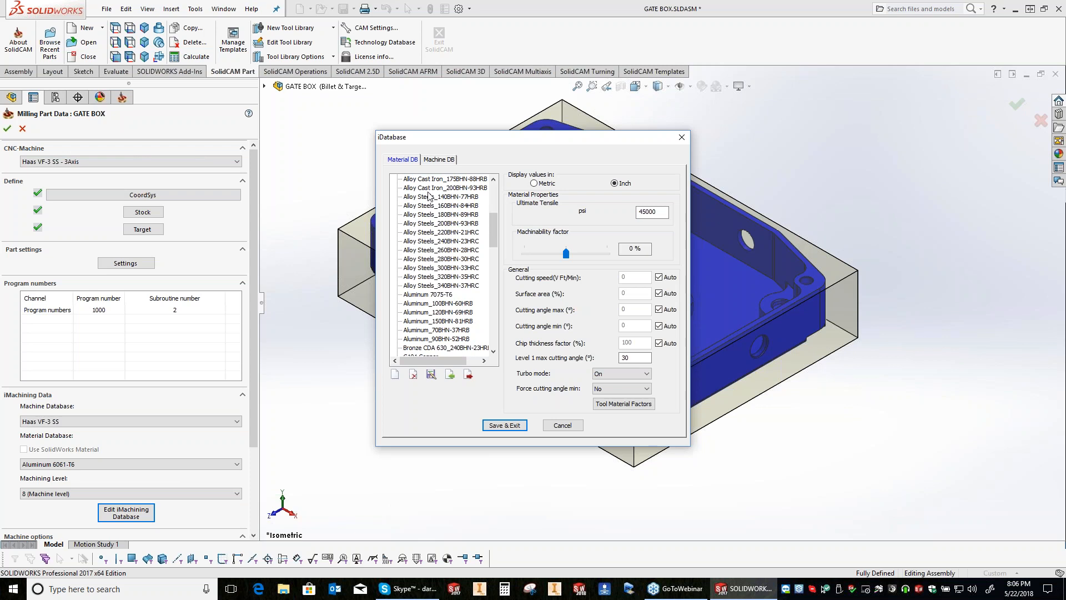
pyautogui.scroll(6, 428, 301)
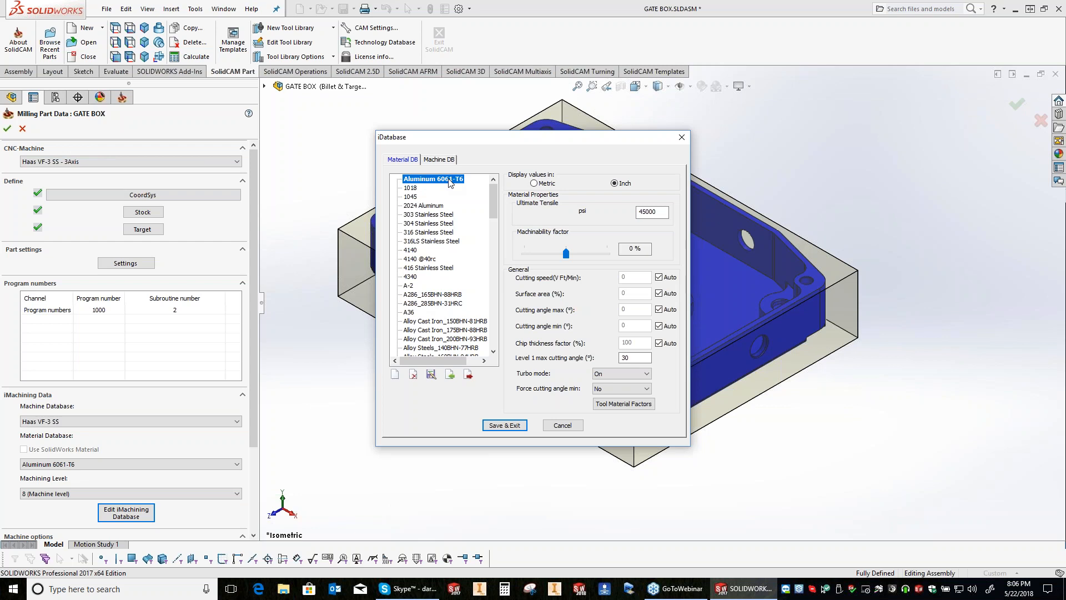
pyautogui.click(404, 321)
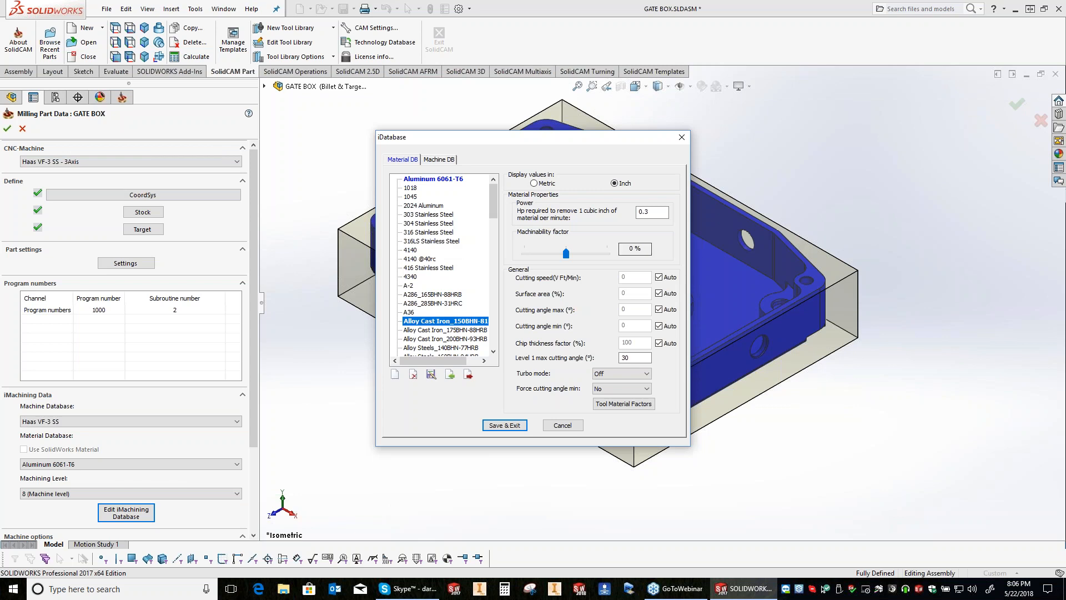
# Step: Examine the Haas VF-3 SS entry in the machine database, including maximum spindle speed, feed rate and spindle power
pyautogui.click(438, 159)
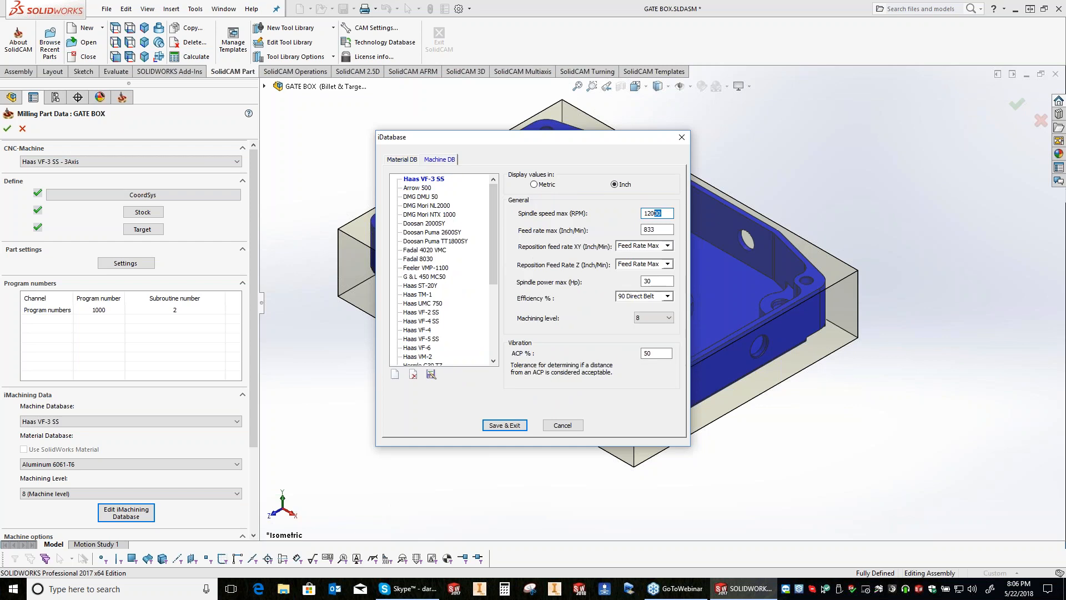
pyautogui.moveTo(654, 214); pyautogui.dragTo(643, 213)
pyautogui.press('Tab')
pyautogui.doubleClick(650, 282)
pyautogui.doubleClick(655, 214)
pyautogui.press('Tab')
# Step: Examine the ultimate tensile strength and machinability factor of Aluminum 6061-T6, and leave the iMachining database
pyautogui.click(402, 160)
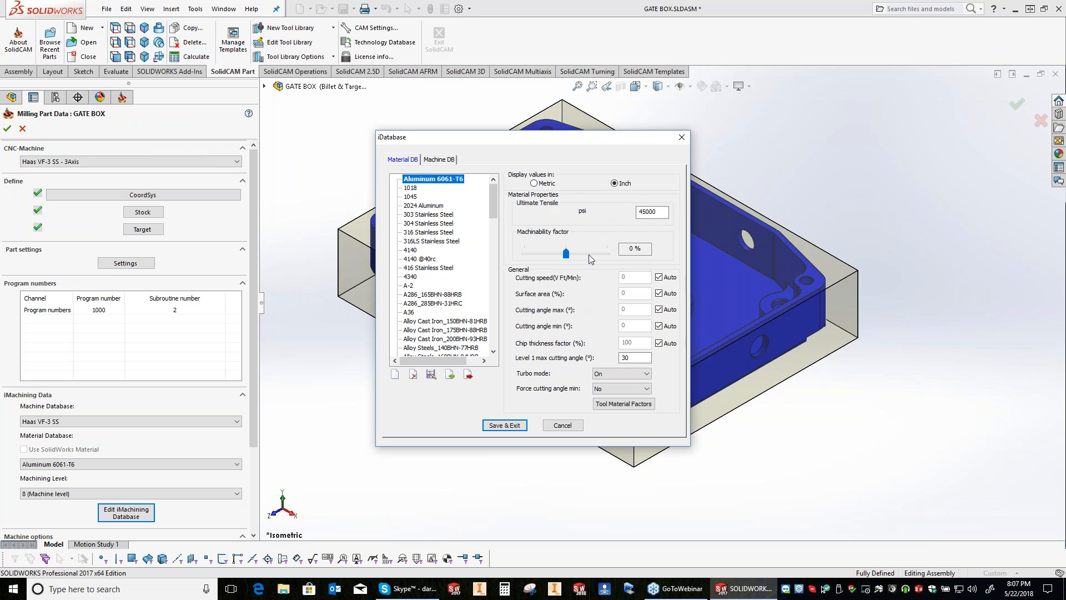
pyautogui.click(430, 181)
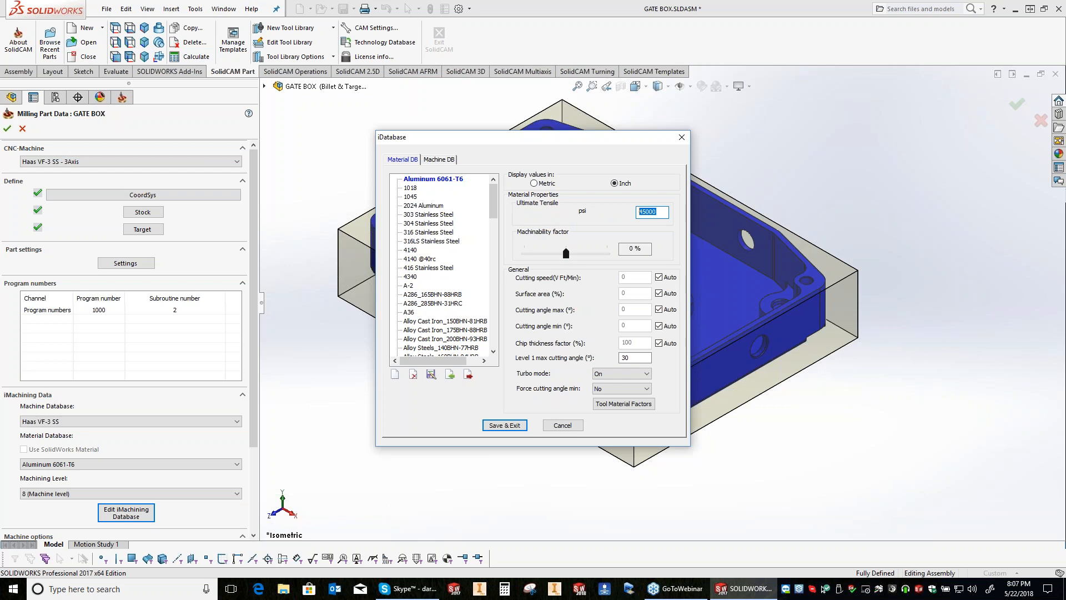
pyautogui.click(656, 211)
pyautogui.moveTo(657, 211); pyautogui.dragTo(567, 259)
pyautogui.press('Escape')
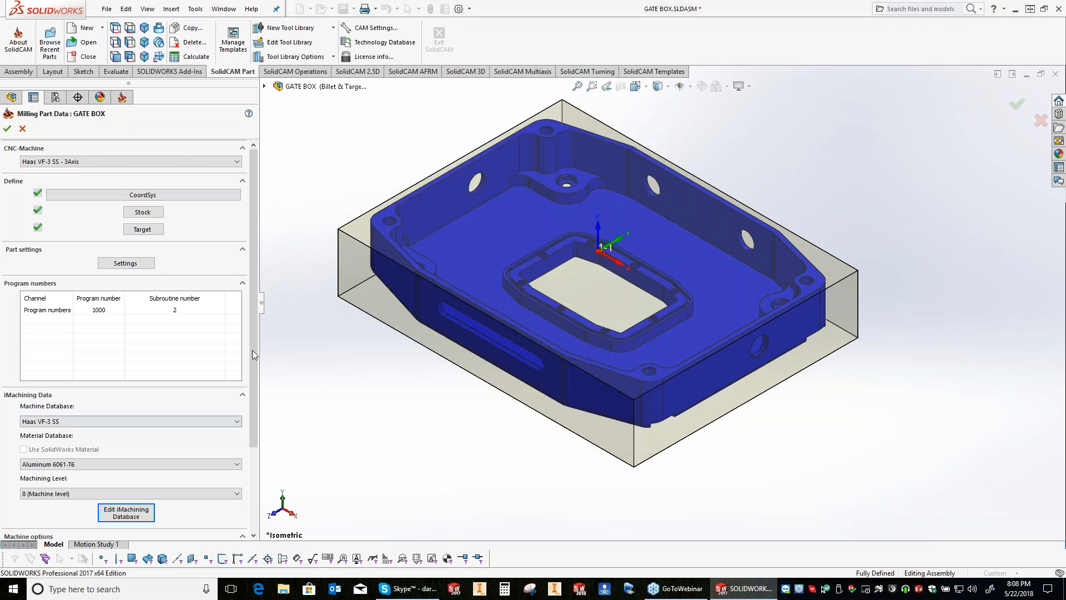
# Step: Review the remaining milling part data and accept the GATE BOX CAM-Part definition
pyautogui.scroll(-3, 253, 355)
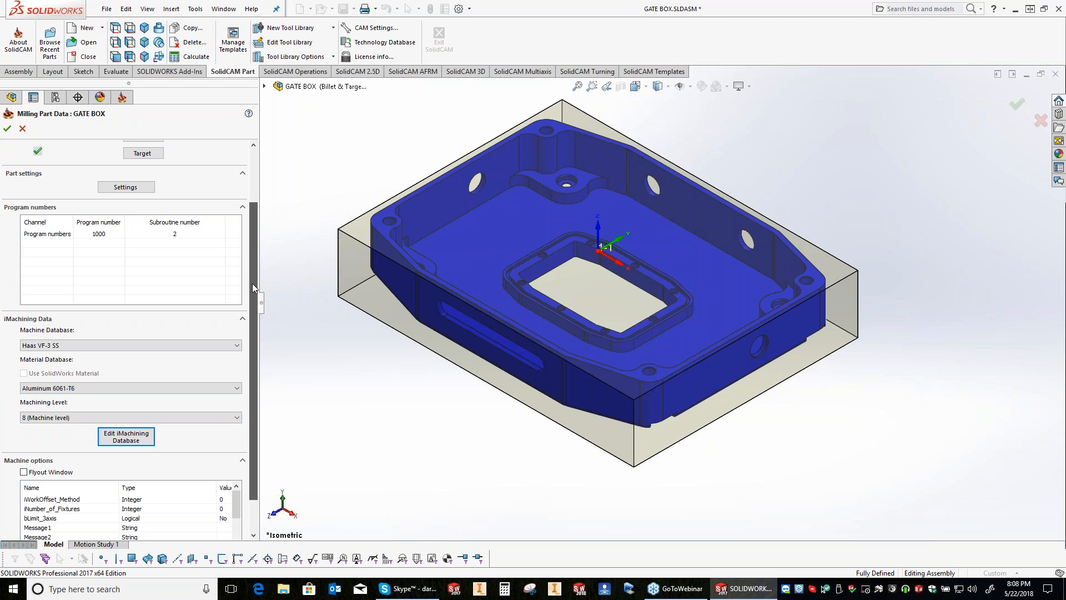
pyautogui.scroll(3, 252, 283)
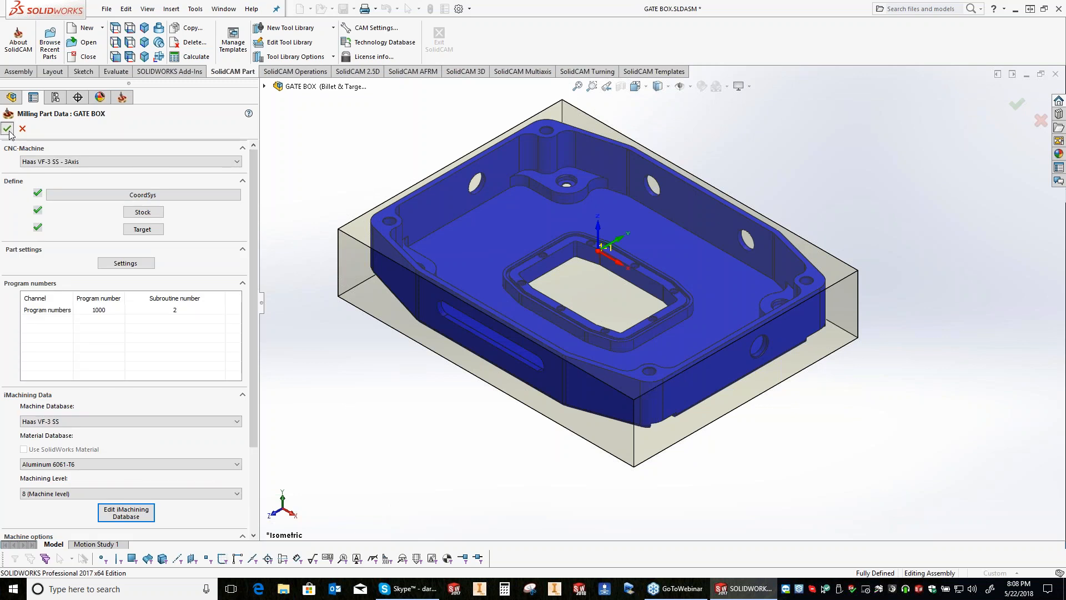
pyautogui.click(7, 129)
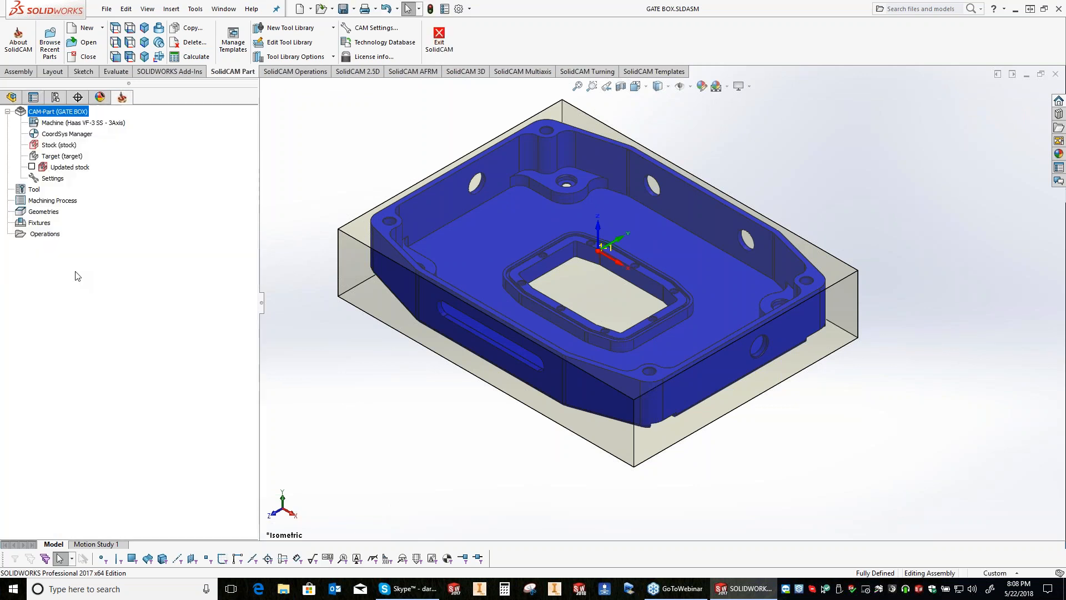
# Step: Check the facet tolerance in the stock and target definitions
pyautogui.doubleClick(62, 146)
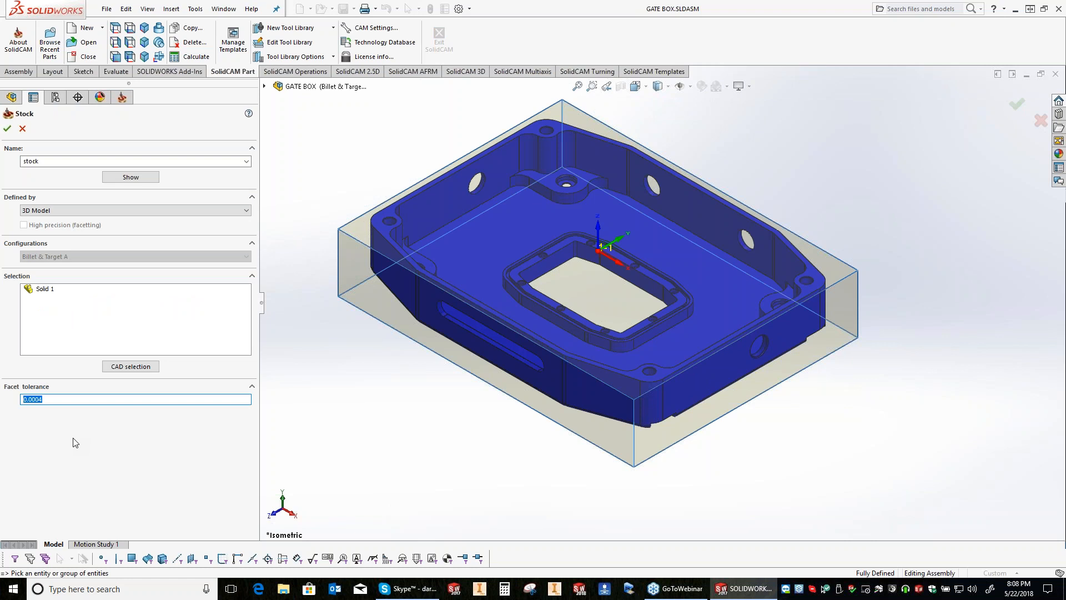
pyautogui.click(50, 399)
pyautogui.press('Return')
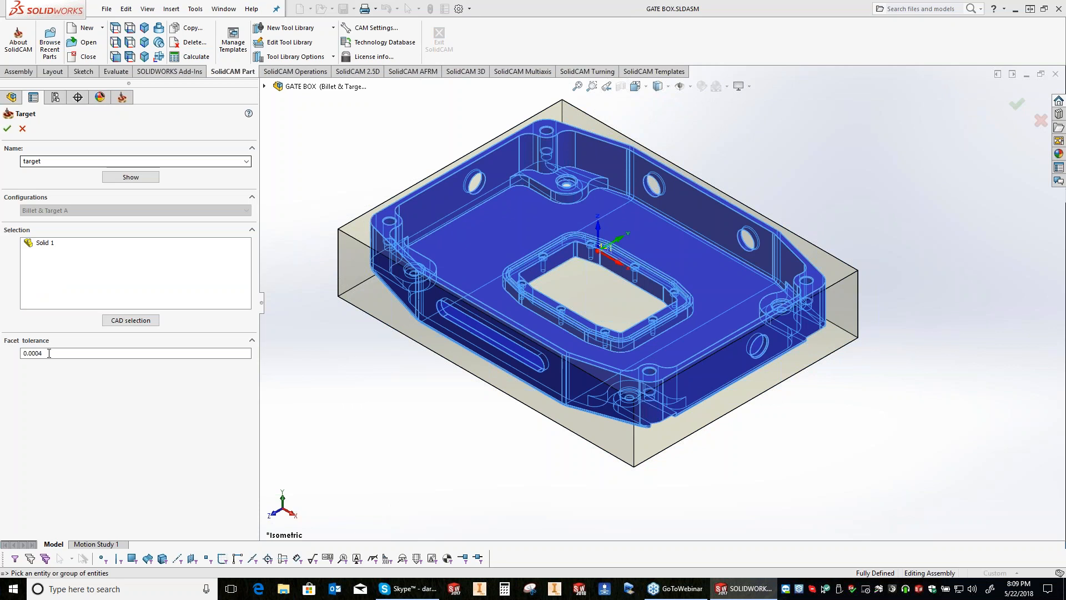
pyautogui.click(49, 353)
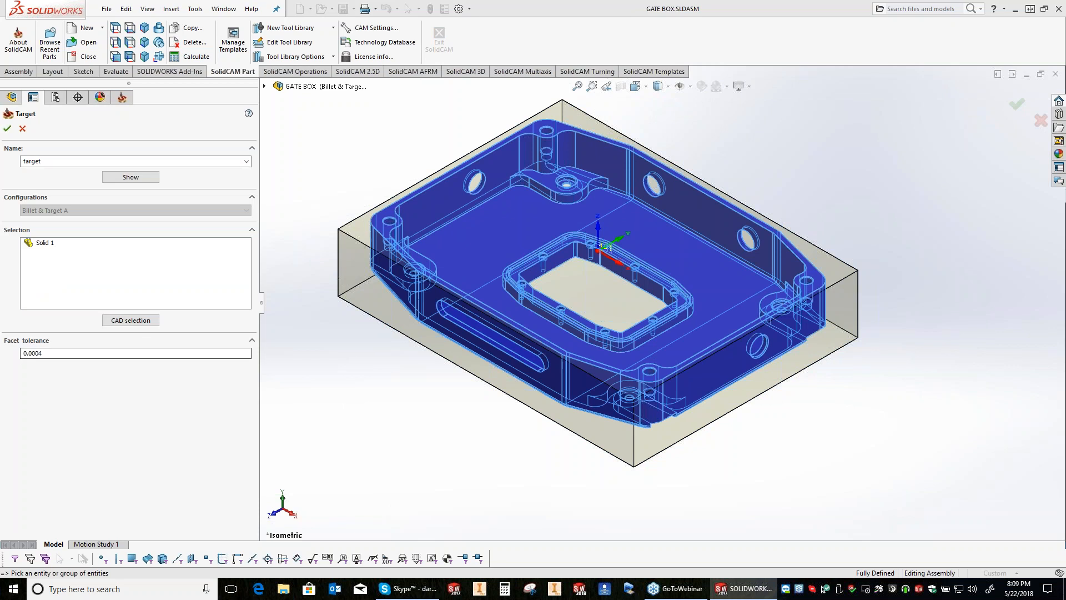
pyautogui.press('Return')
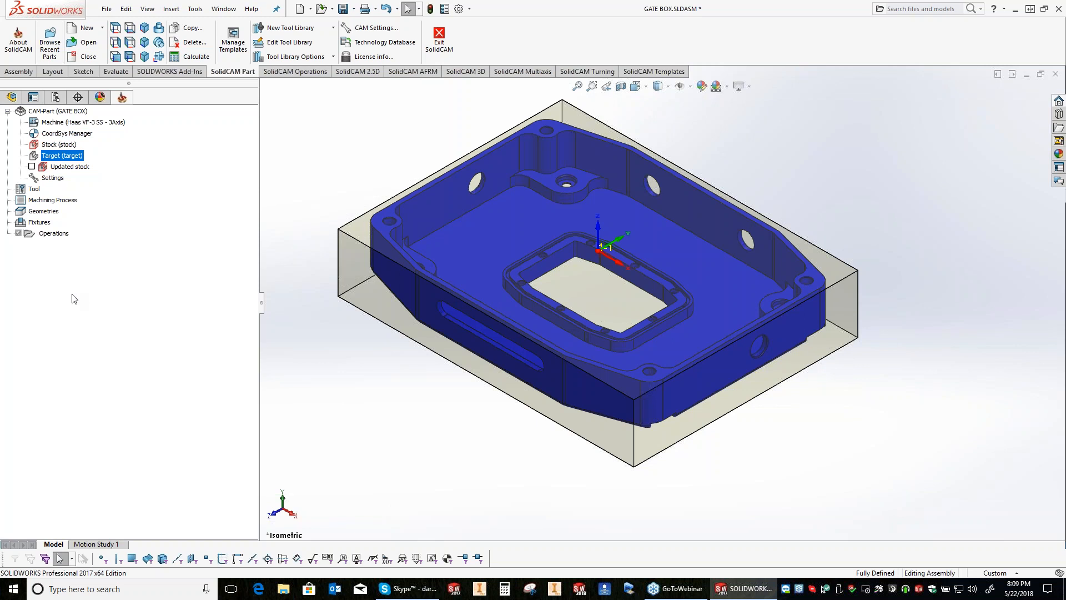
pyautogui.rightClick(39, 232)
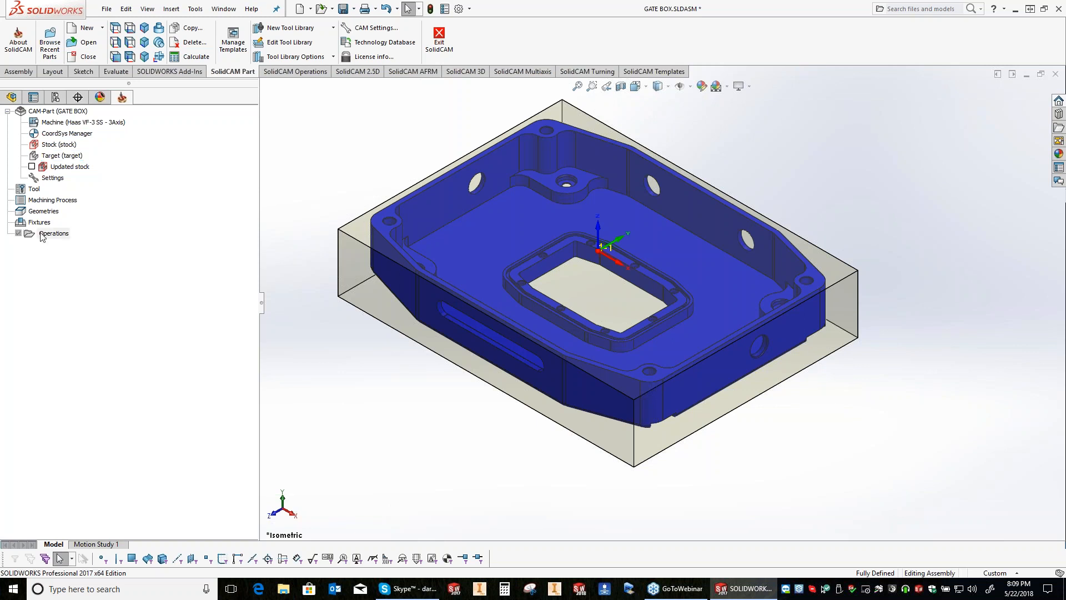
pyautogui.rightClick(42, 236)
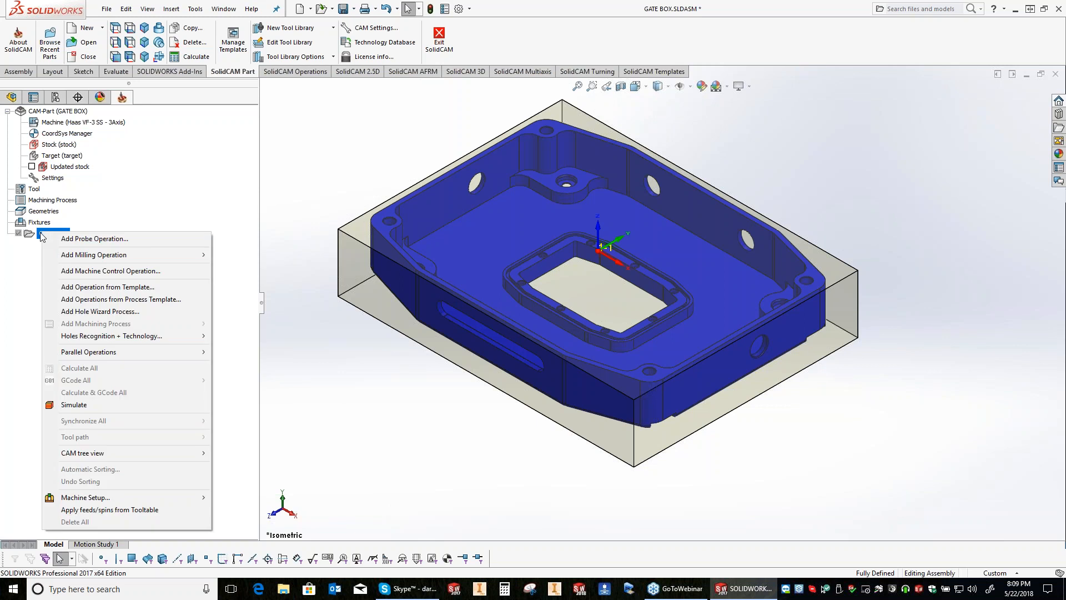
pyautogui.click(204, 252)
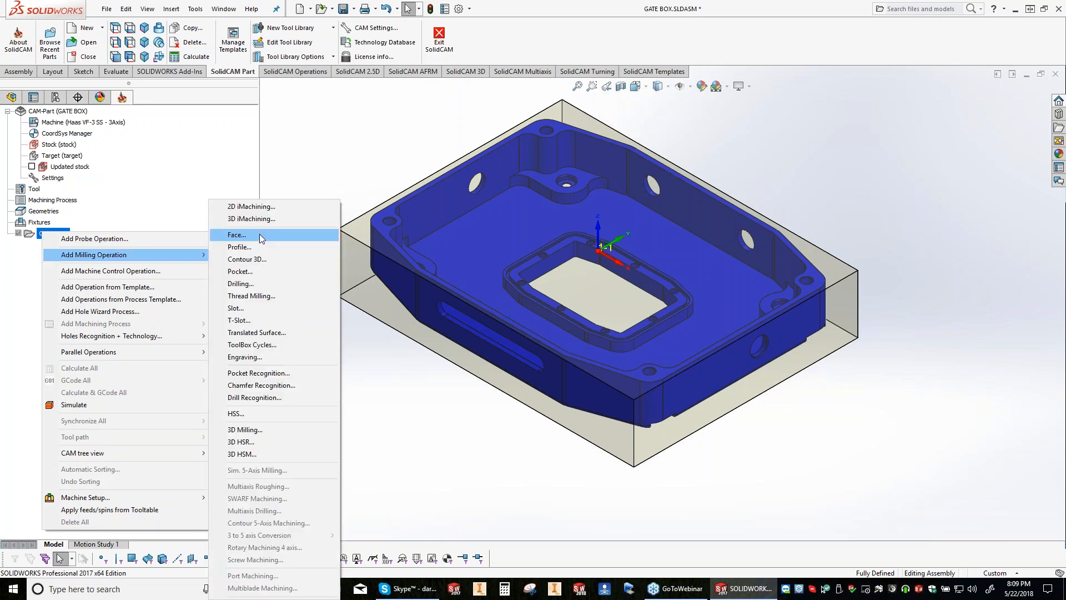
pyautogui.click(259, 234)
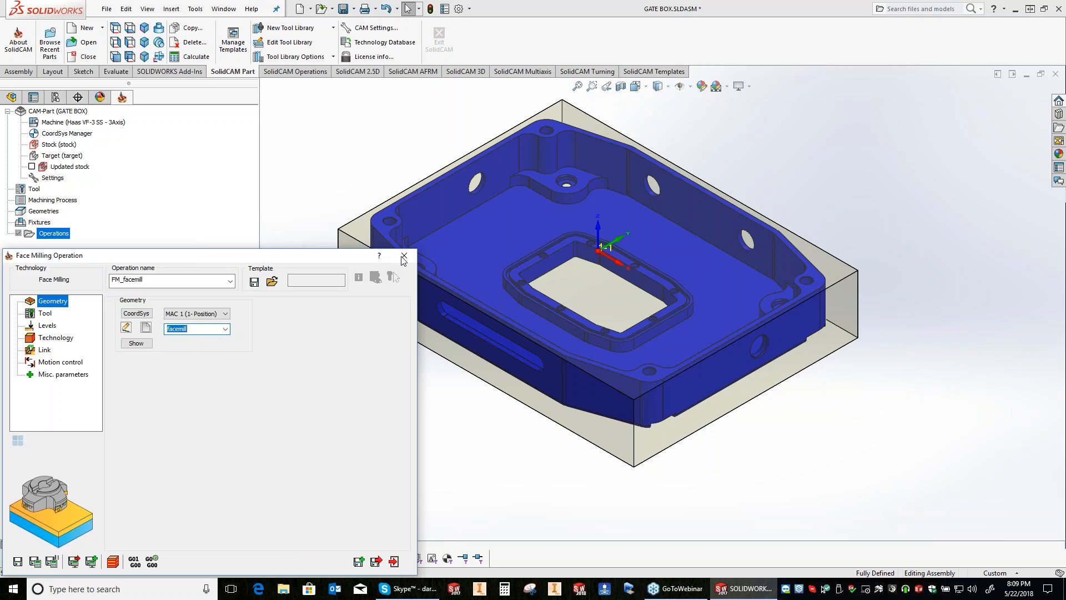
pyautogui.click(404, 256)
pyautogui.click(544, 173)
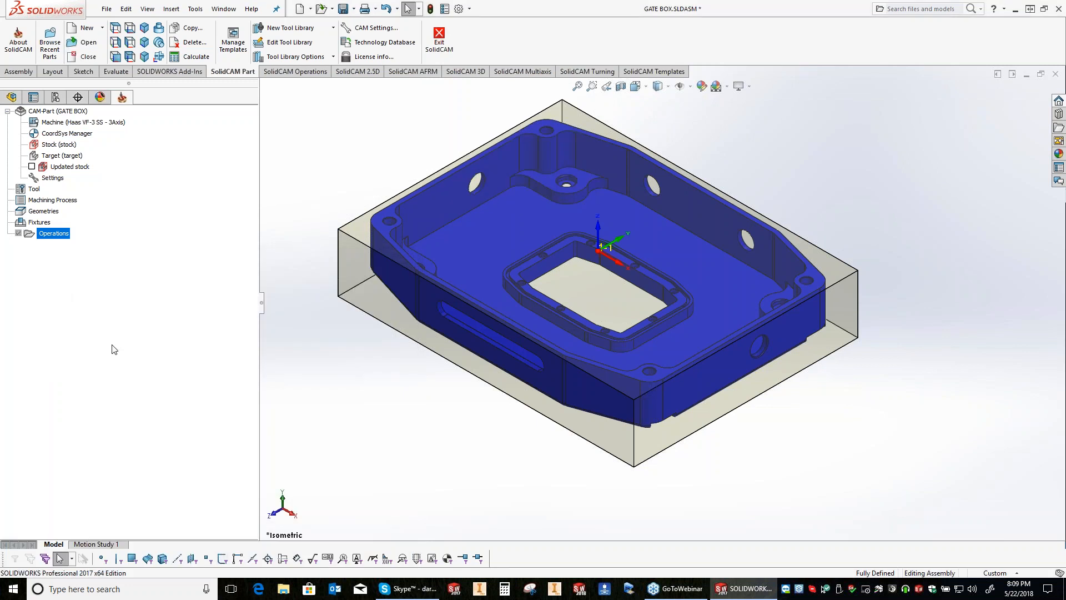
# Step: Add a face milling operation based on the Ø2.25 Facemill - HATCH template
pyautogui.rightClick(63, 234)
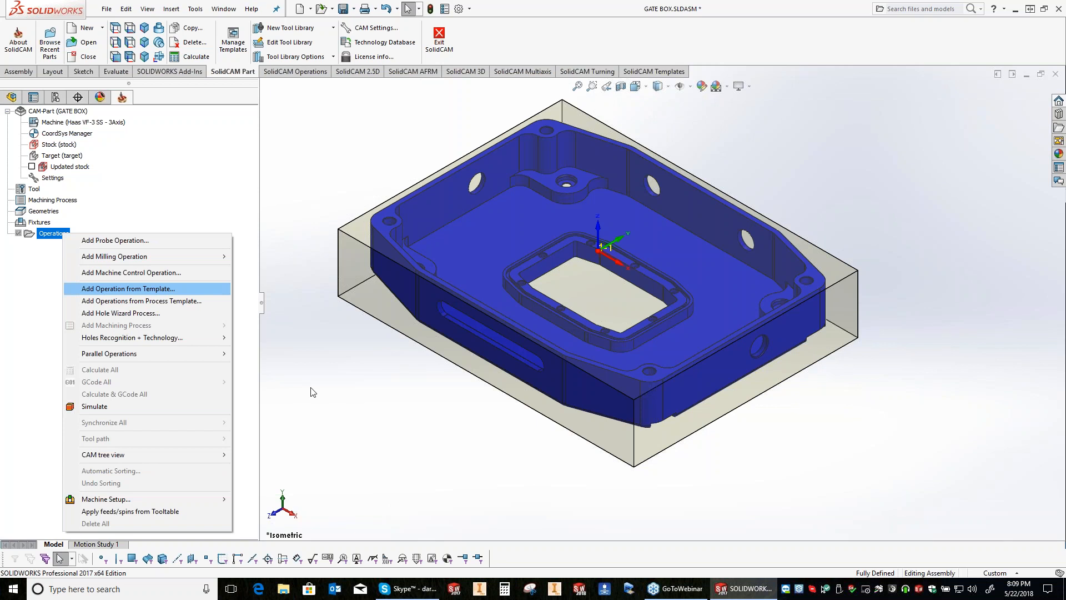
pyautogui.click(148, 272)
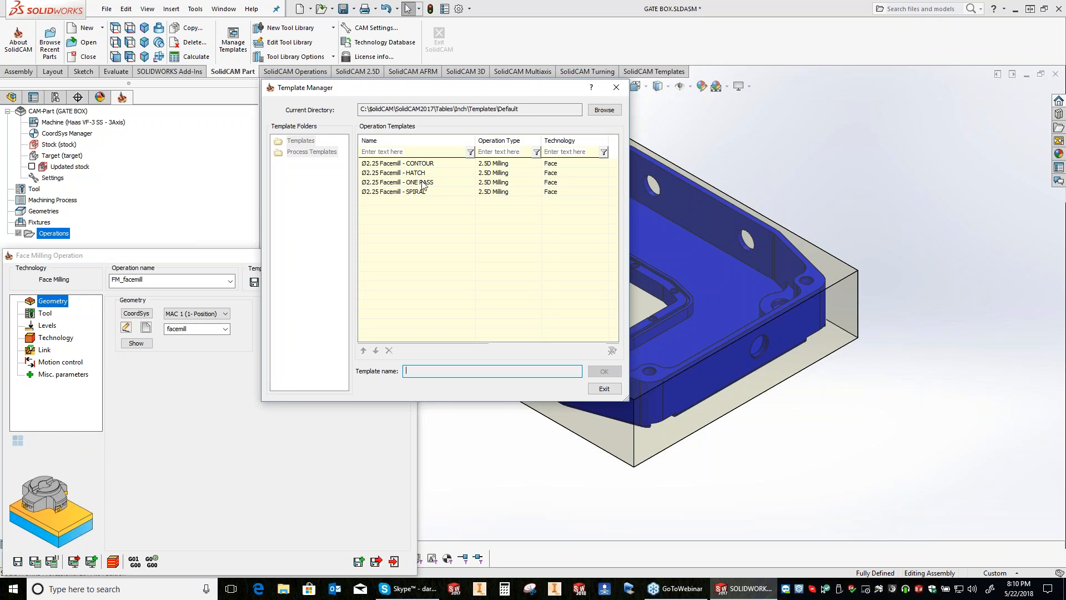
pyautogui.click(423, 173)
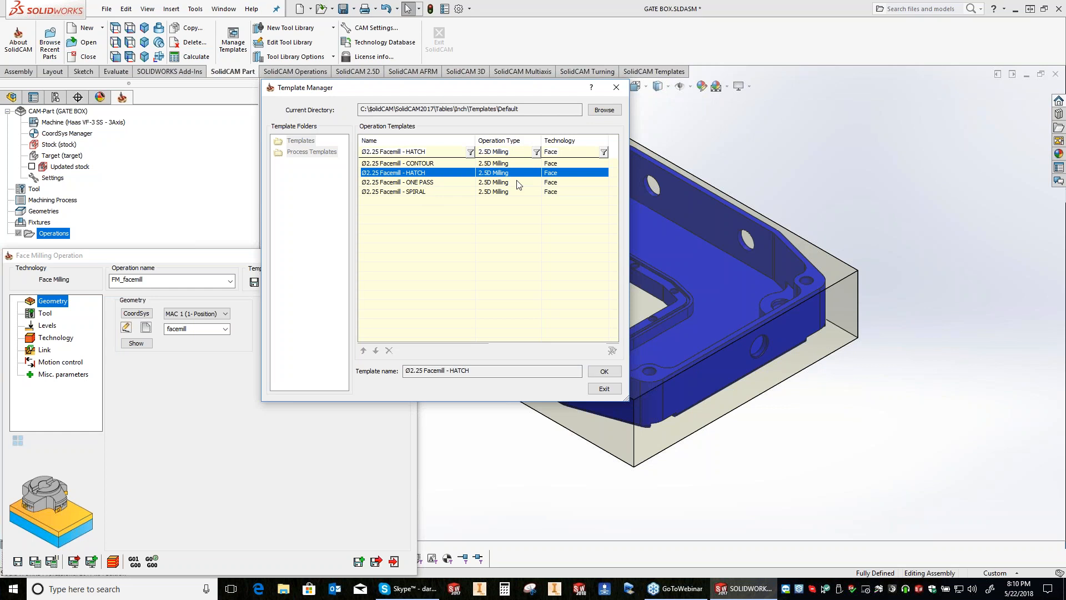
pyautogui.click(604, 376)
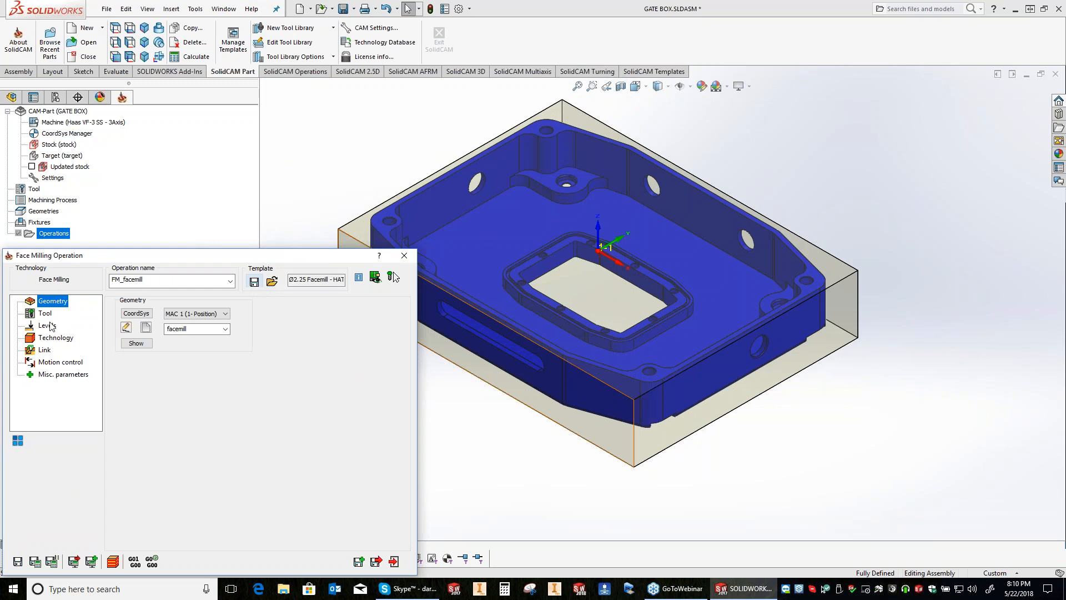
# Step: Reselect the facemill geometry for the face milling operation and change its base geometry to the stock
pyautogui.doubleClick(178, 329)
pyautogui.press('Delete')
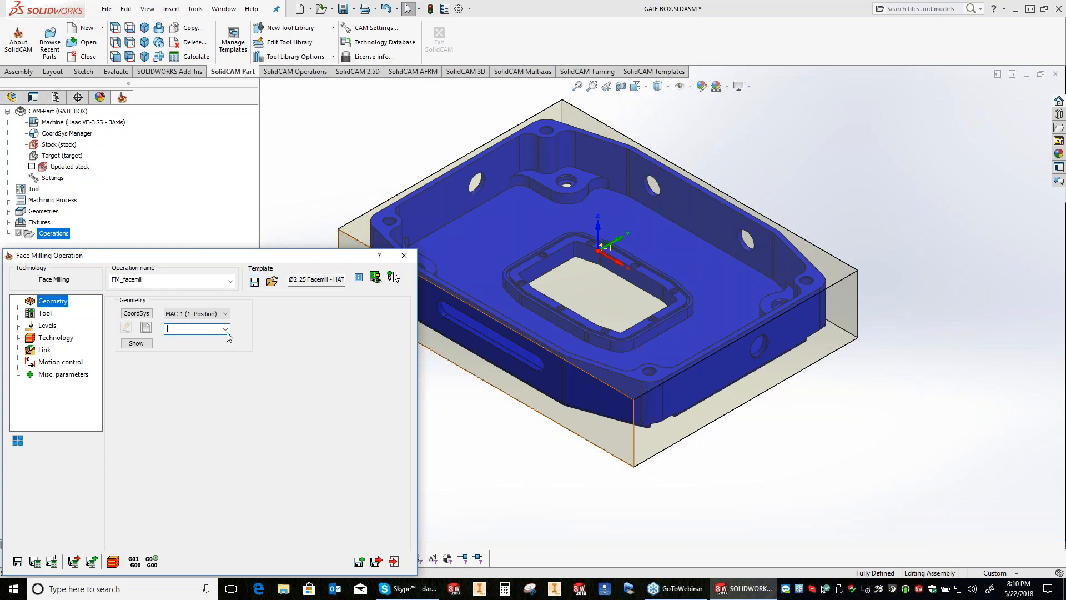
pyautogui.click(226, 329)
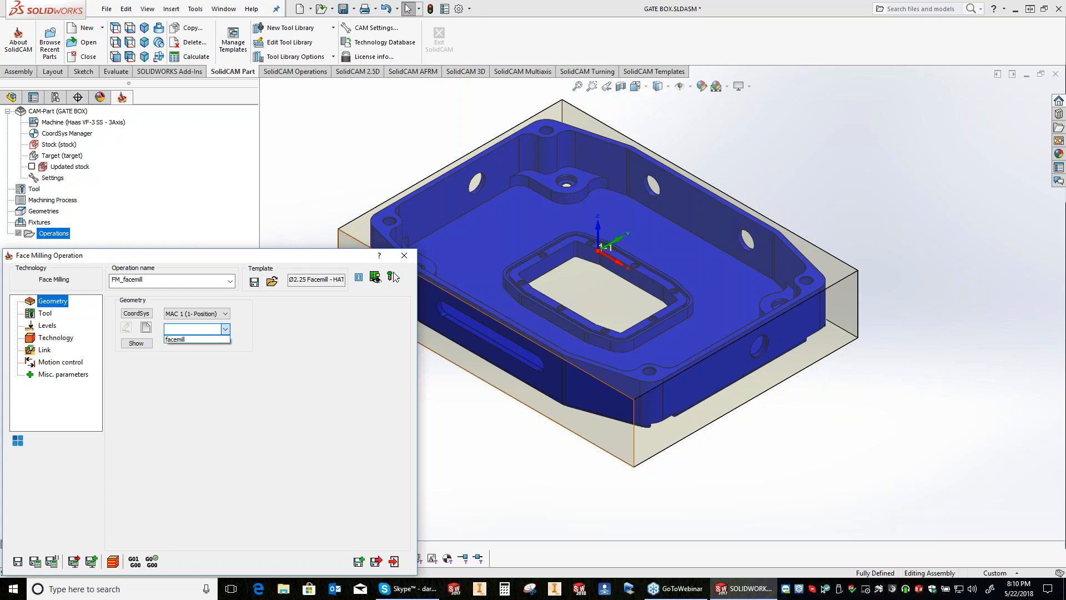
pyautogui.click(175, 339)
pyautogui.click(127, 328)
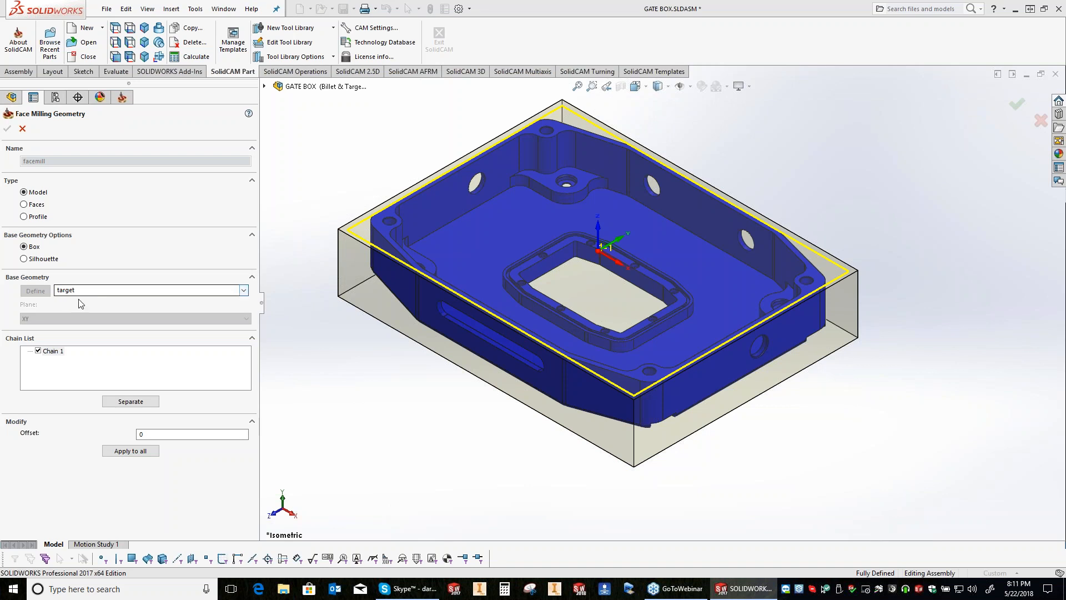
pyautogui.click(78, 290)
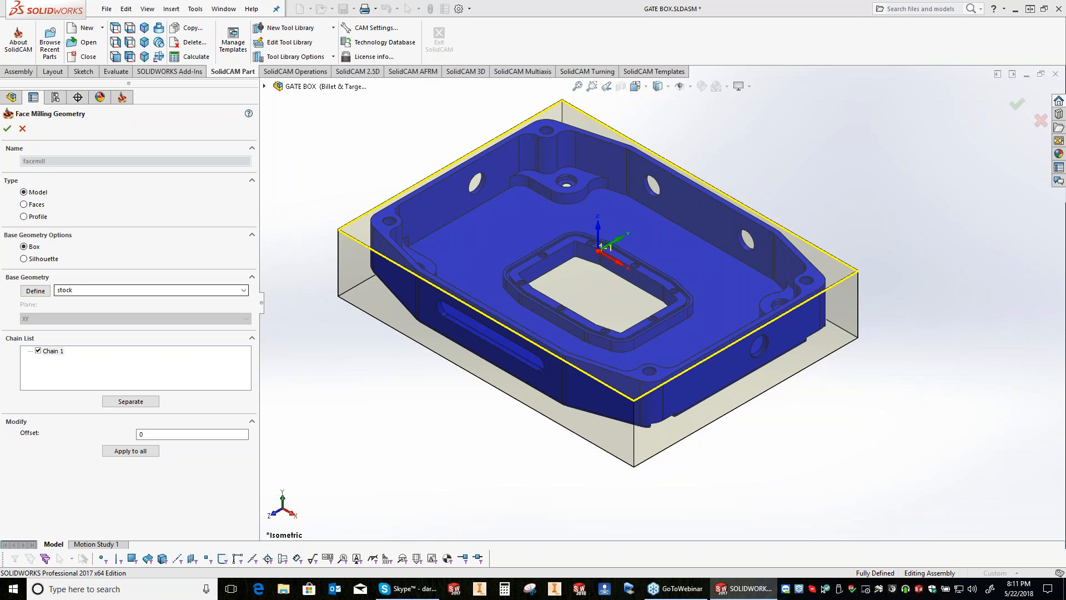
pyautogui.press('Return')
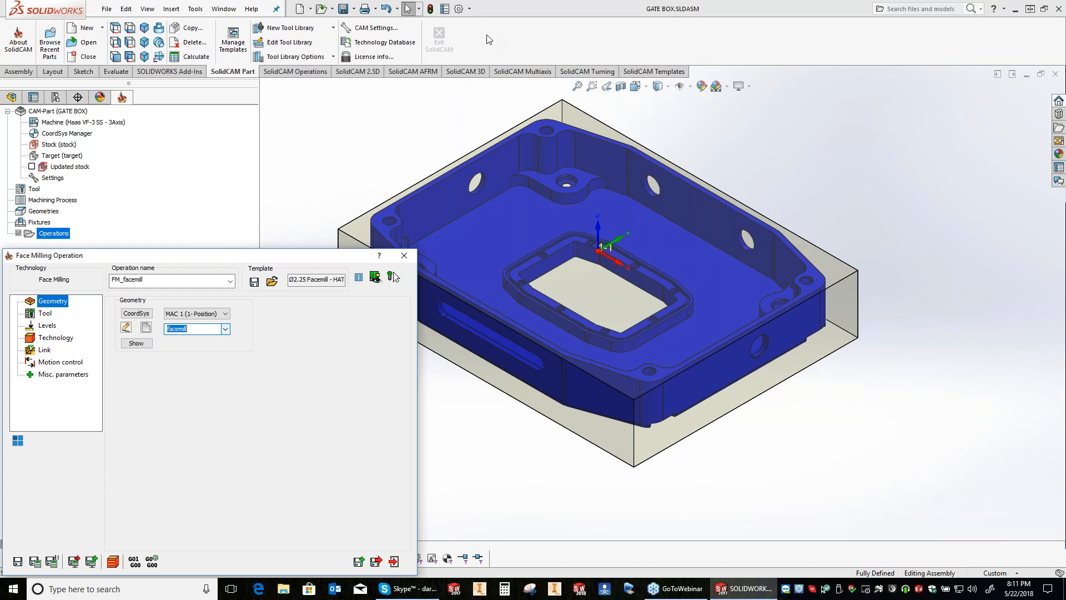
# Step: Examine the display faceting of the curved edges at the gate box's corner boss
pyautogui.click(469, 8)
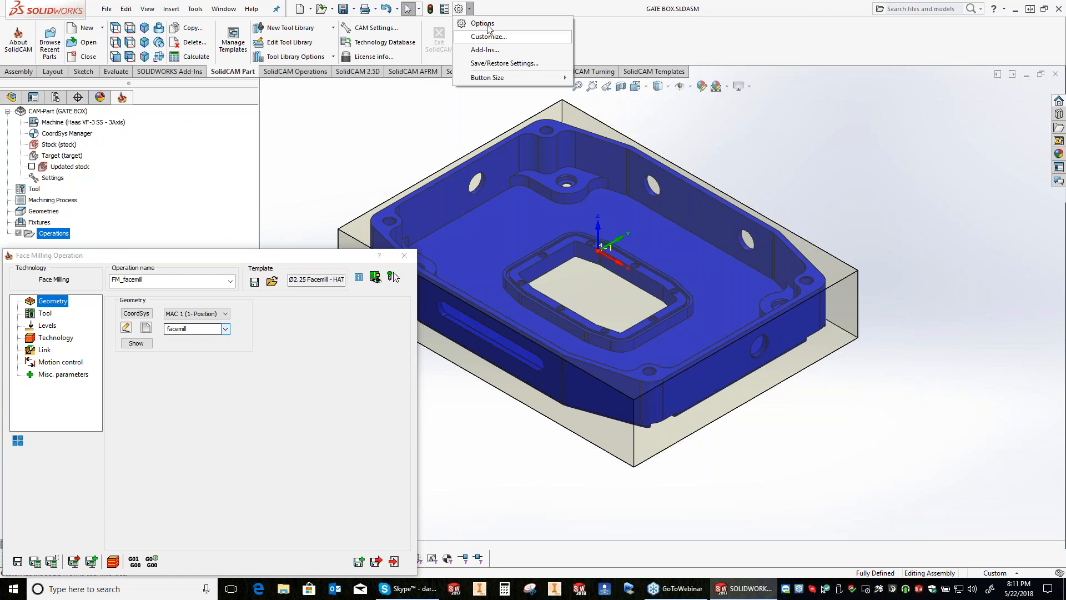
pyautogui.click(767, 157)
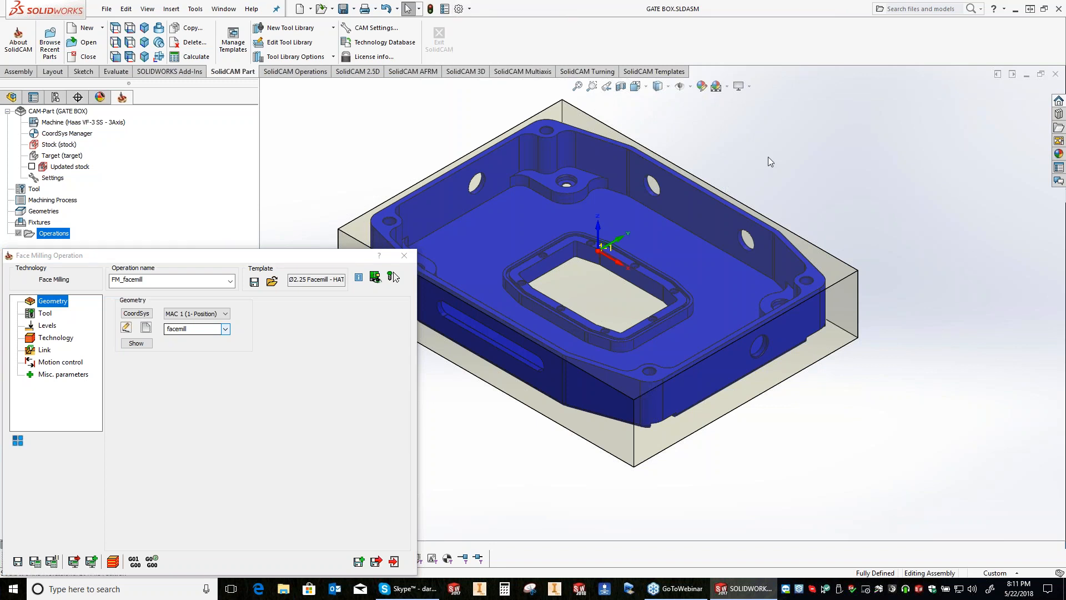
pyautogui.scroll(-6, 548, 131)
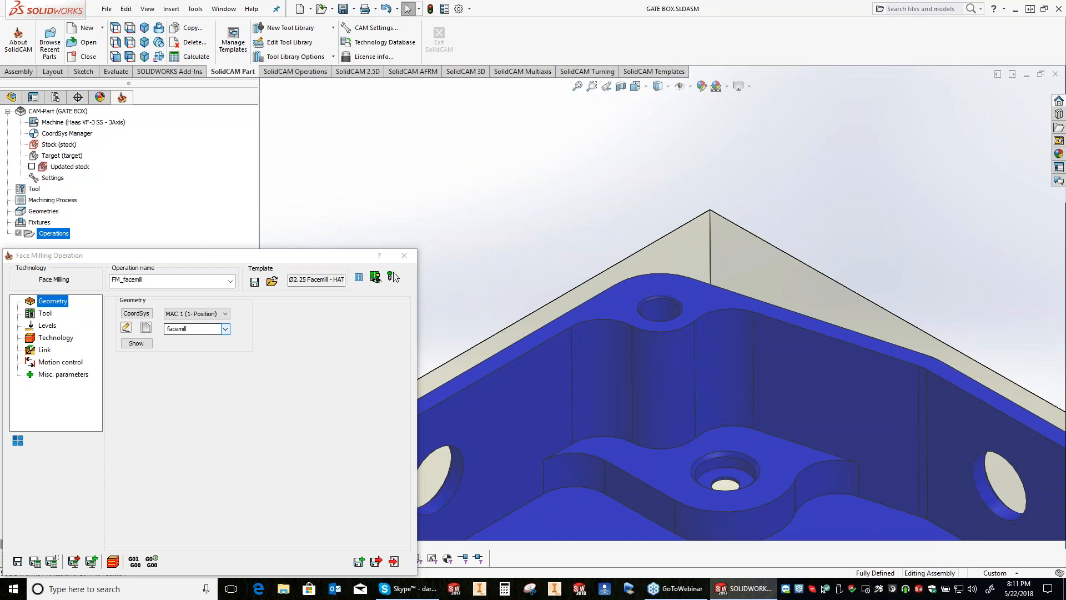
pyautogui.scroll(-5, 865, 393)
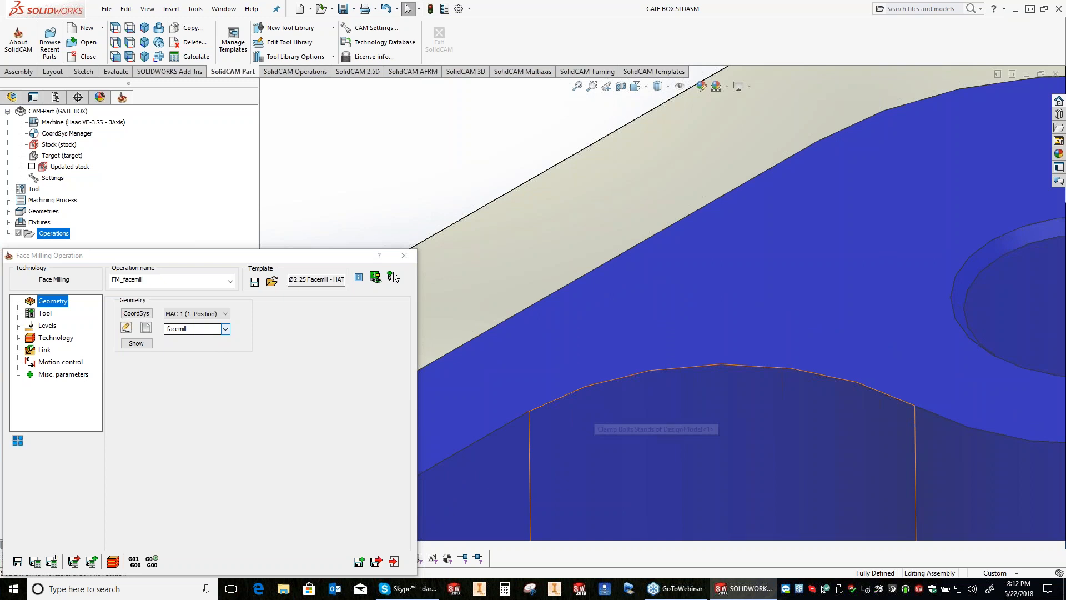
pyautogui.scroll(1, 501, 143)
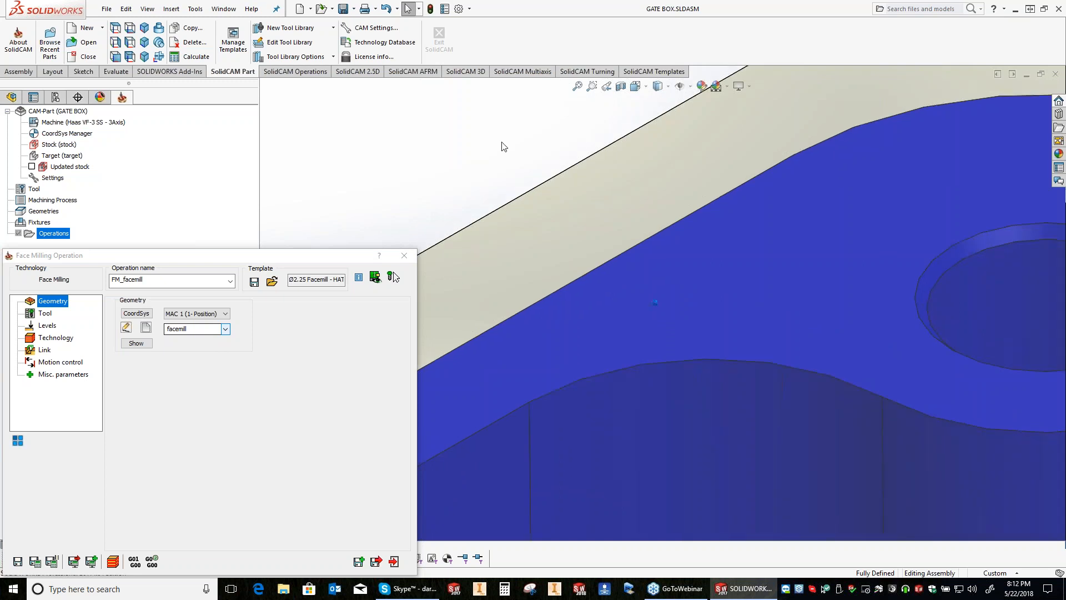
pyautogui.scroll(5, 503, 149)
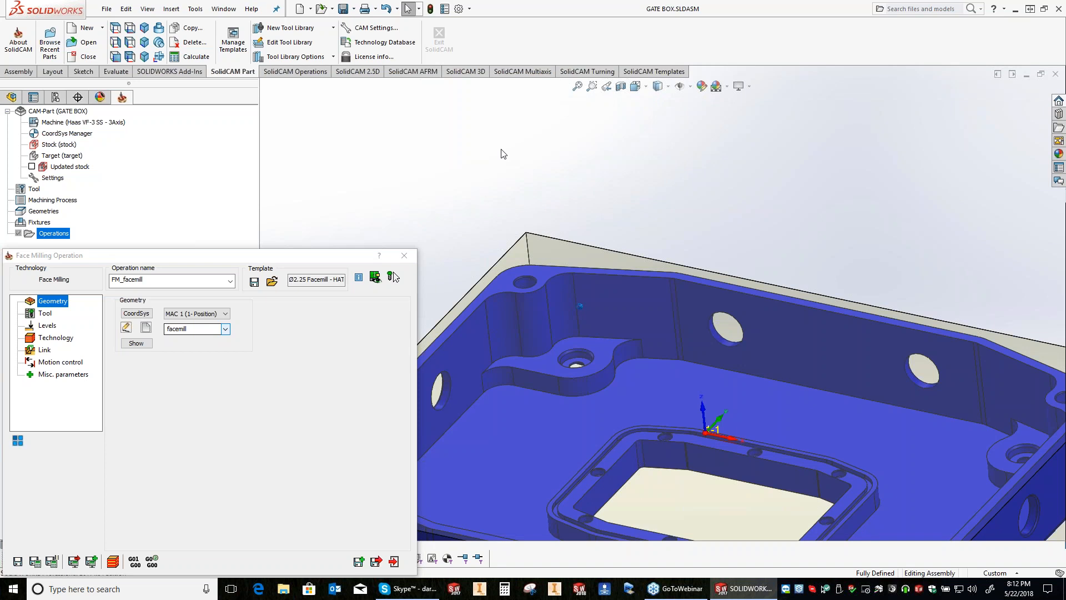
pyautogui.scroll(3, 503, 154)
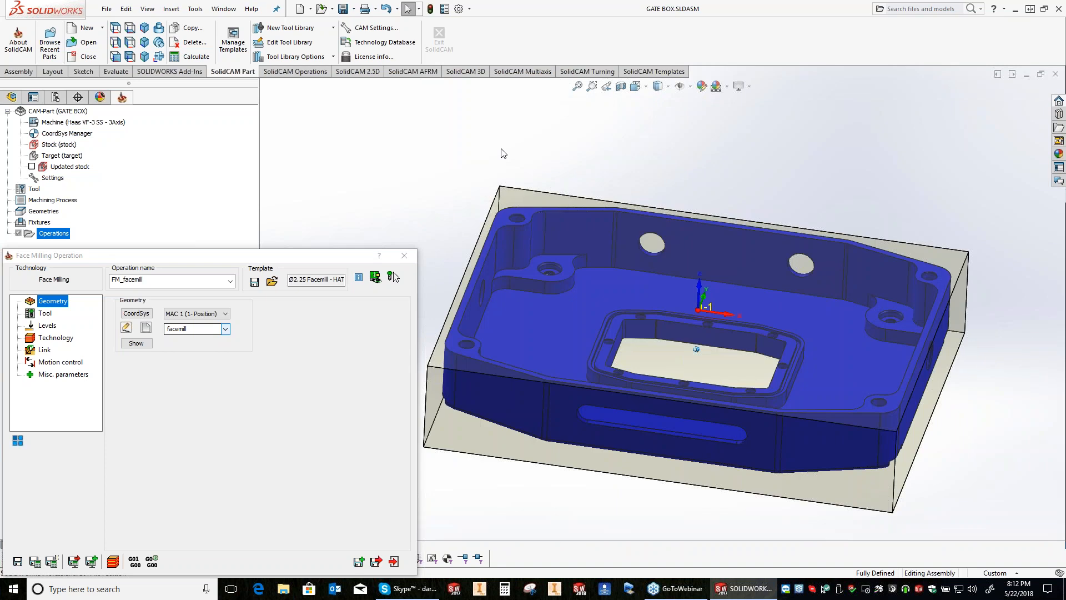
pyautogui.moveTo(501, 149); pyautogui.dragTo(502, 149, button='middle')
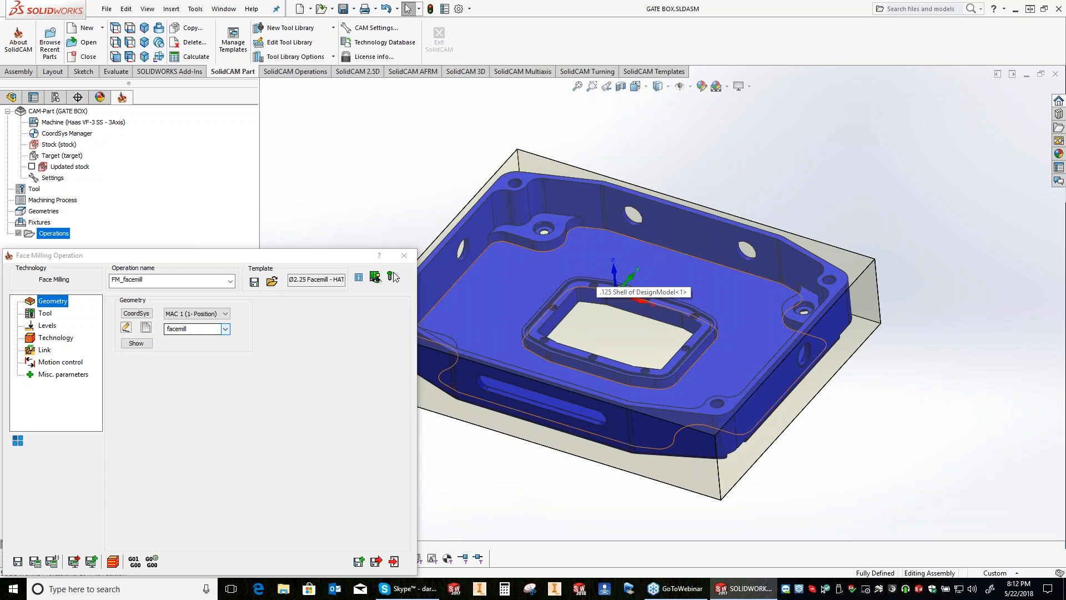
# Step: Review the face milling operation's geometry, tool, technology, motion control and miscellaneous parameters
pyautogui.click(44, 314)
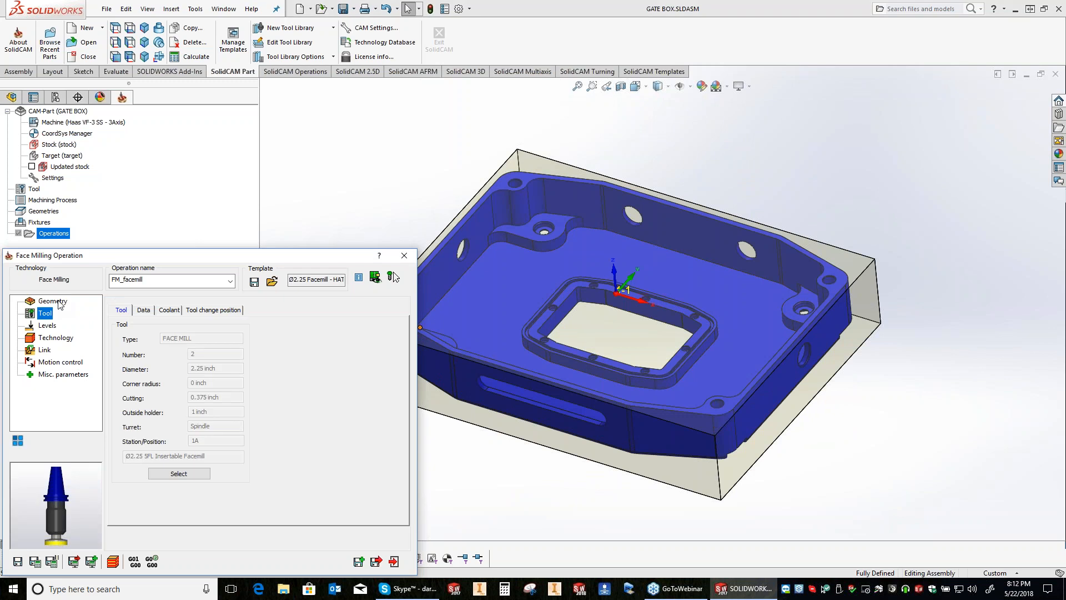
pyautogui.click(60, 303)
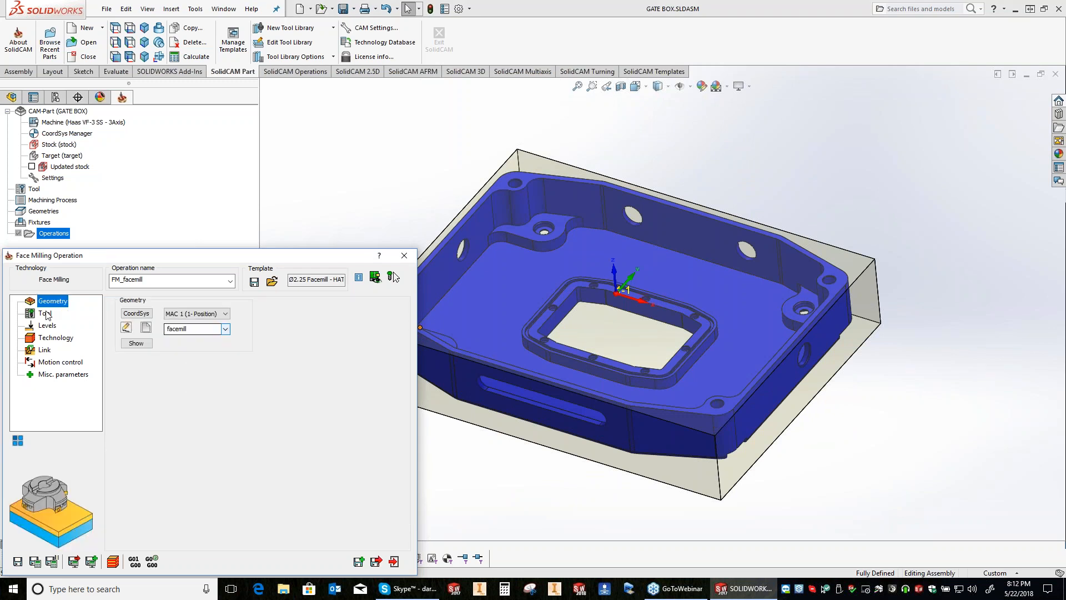
pyautogui.click(47, 315)
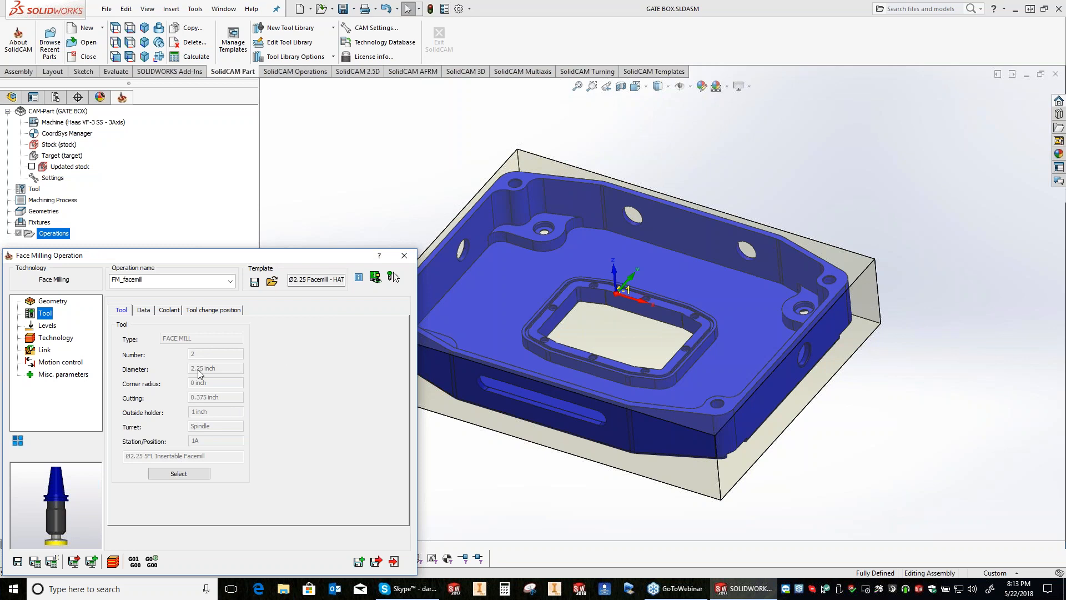
pyautogui.click(53, 302)
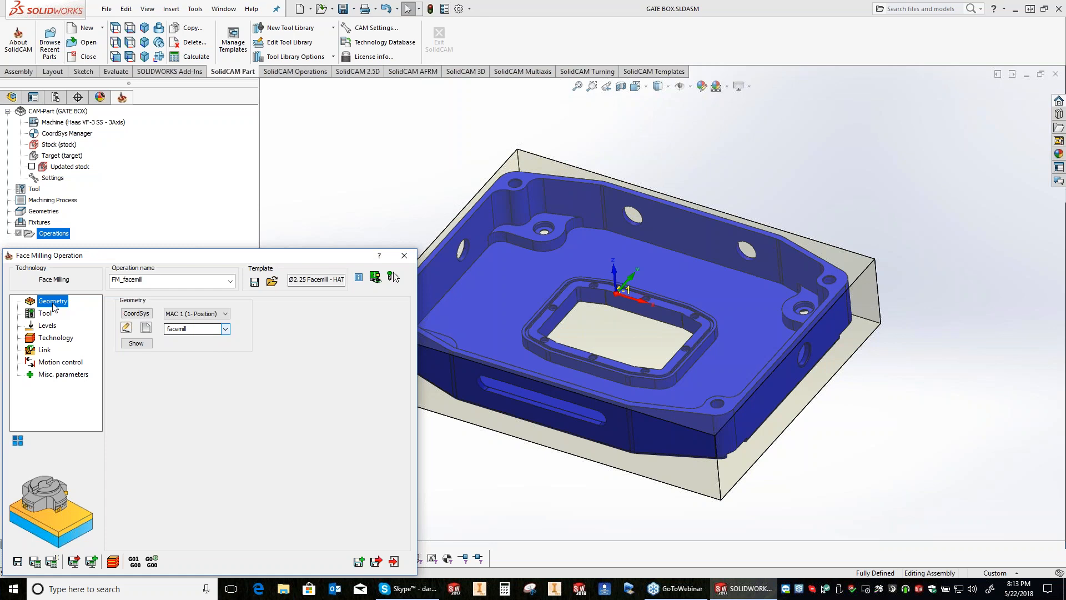
pyautogui.click(49, 339)
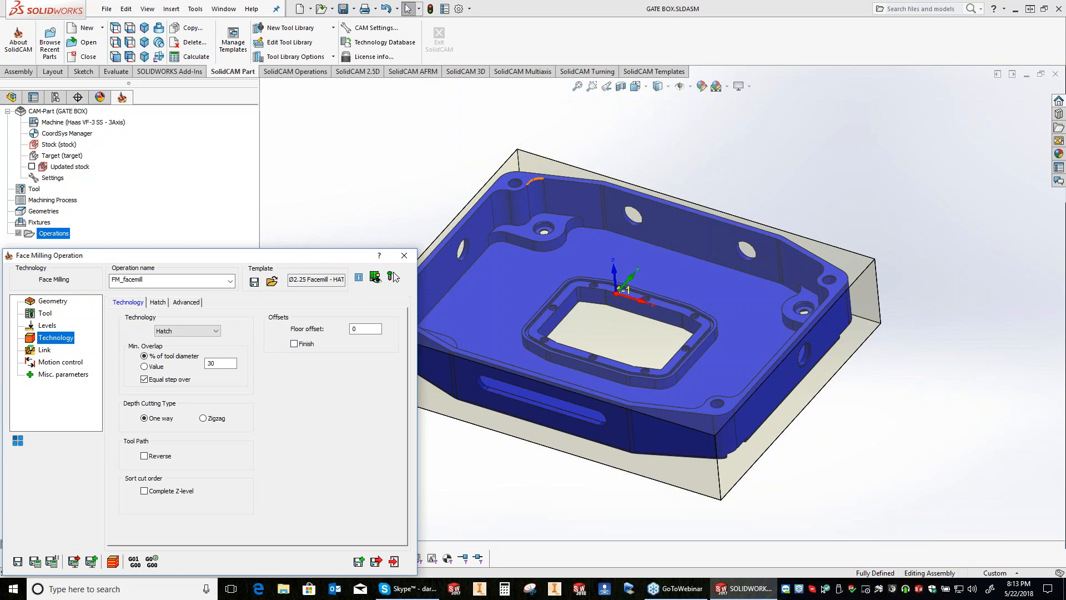
pyautogui.click(63, 374)
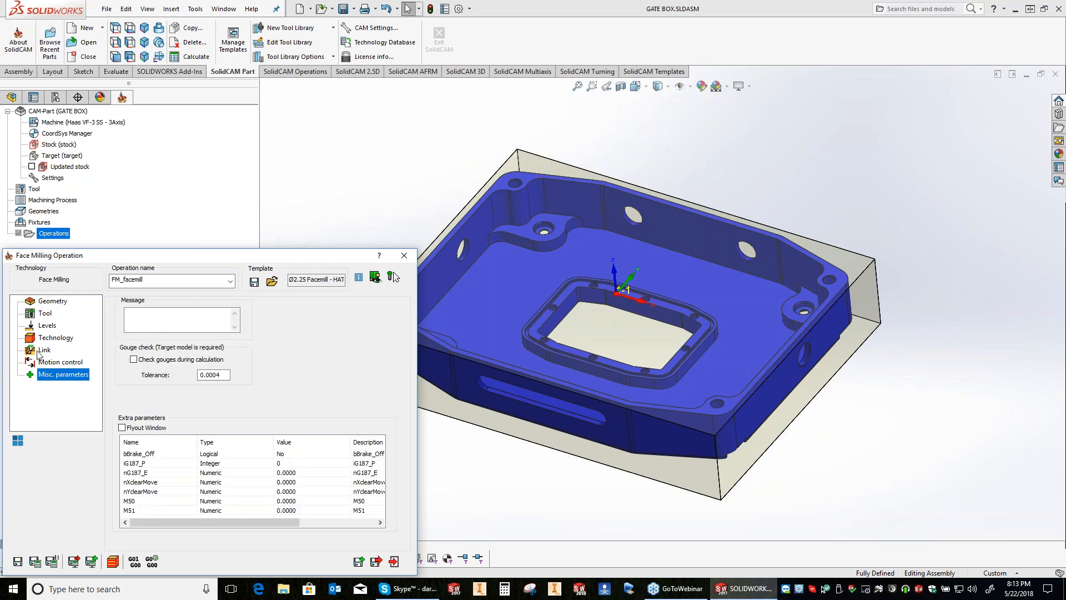
pyautogui.press('Up')
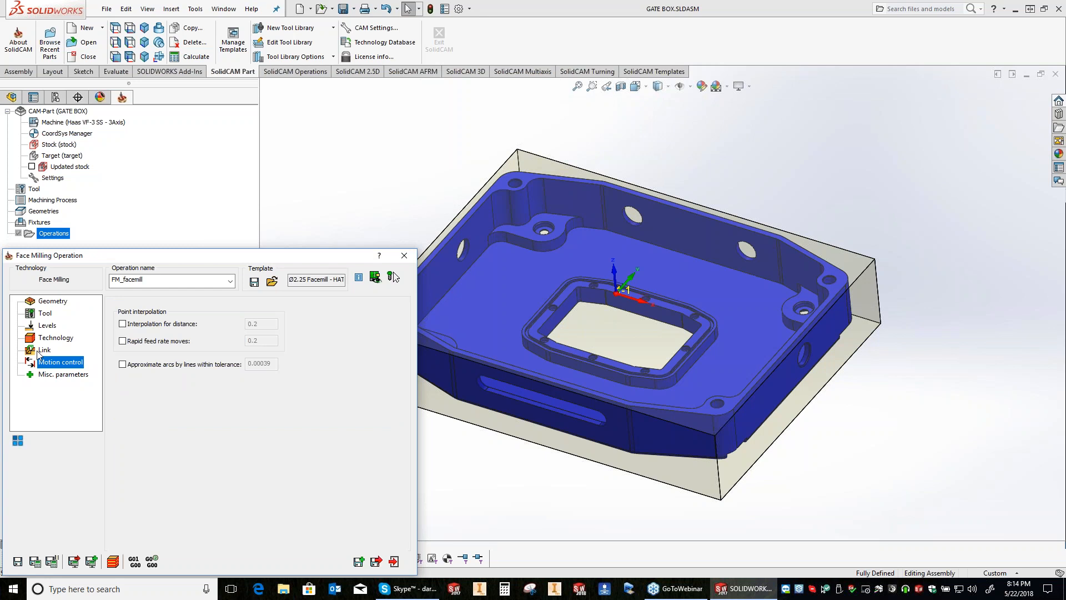
pyautogui.press('Up')
pyautogui.press('Up')
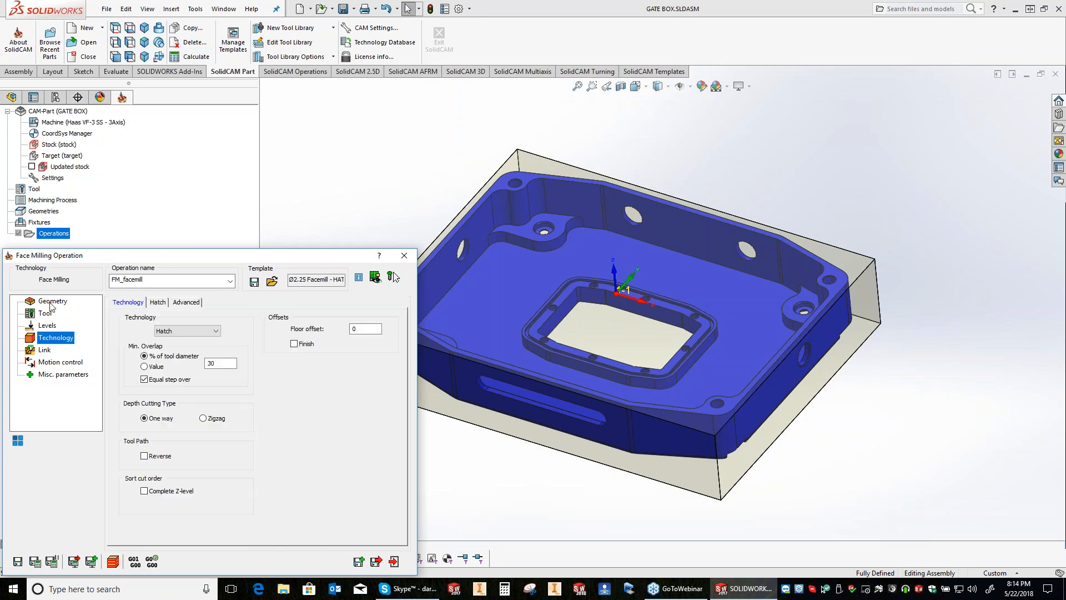
pyautogui.click(51, 302)
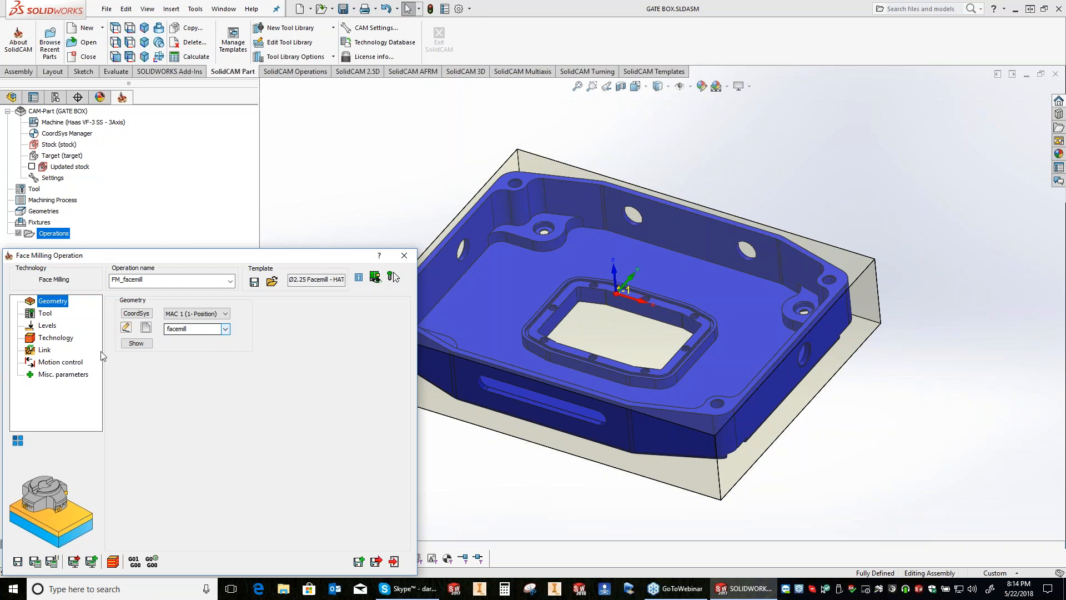
# Step: Pick the milling levels on the model for an upper level of 0.025 and face depth of 0.025, and save and calculate the operation
pyautogui.click(47, 326)
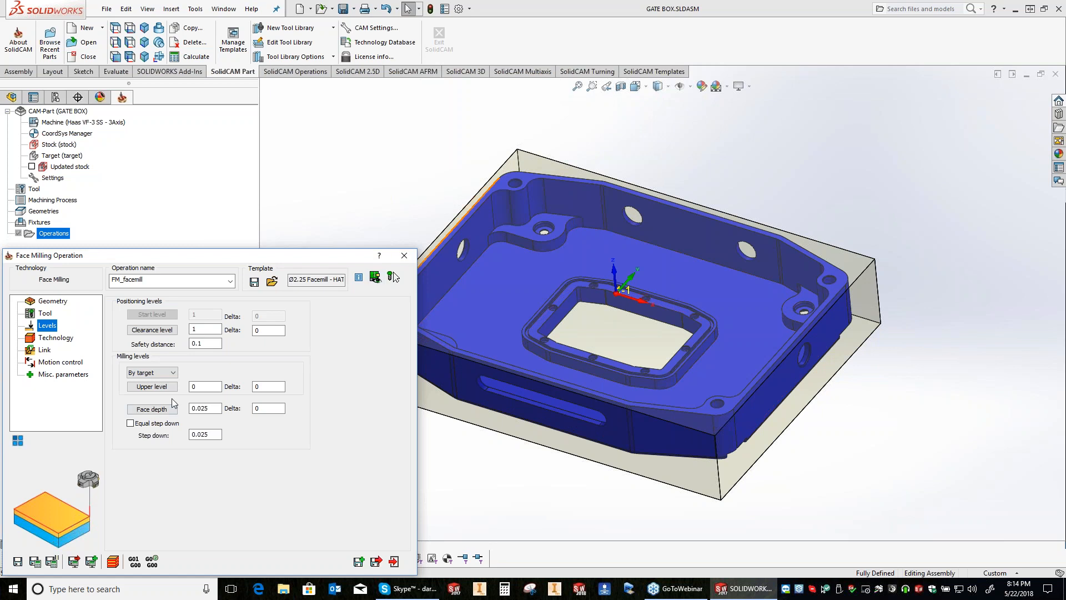
pyautogui.click(205, 387)
pyautogui.click(533, 163)
pyautogui.click(504, 184)
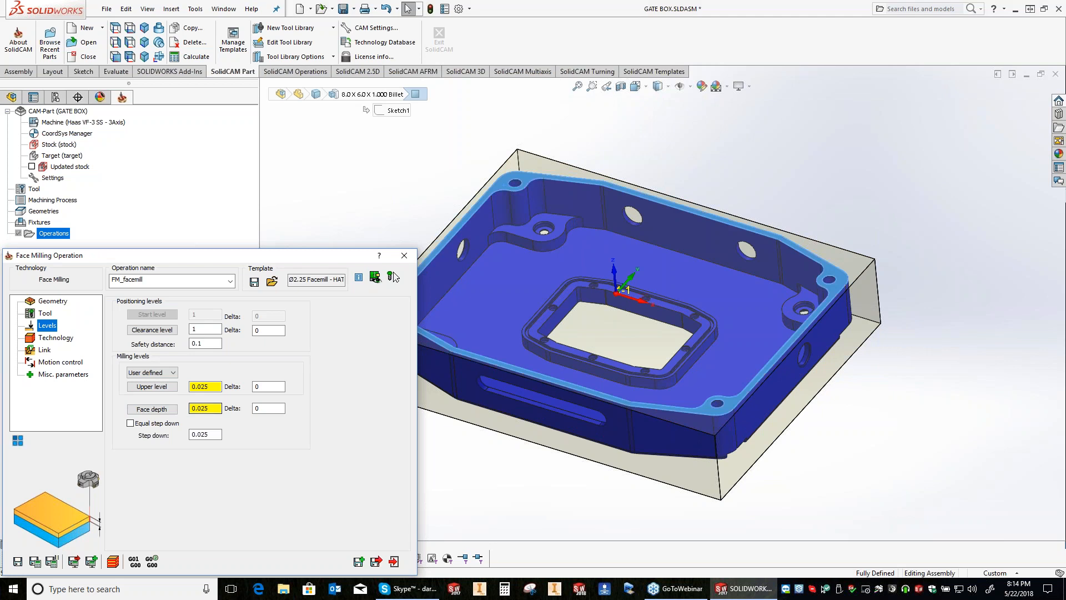
pyautogui.click(35, 562)
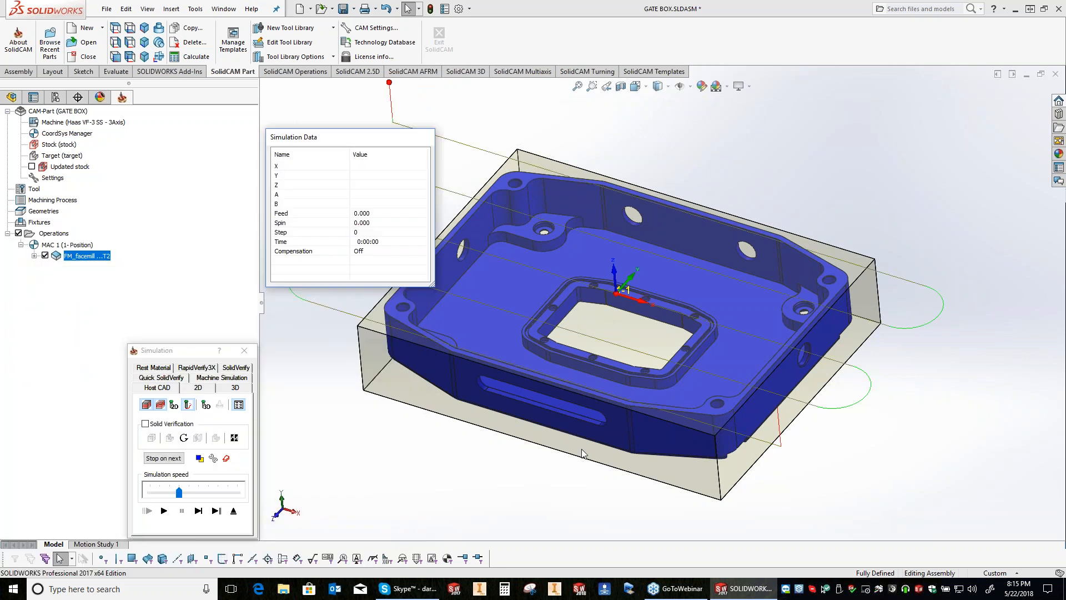
# Step: Set the SolidVerify tool facet tolerance to .0005, run the face milling simulation and close it
pyautogui.click(236, 367)
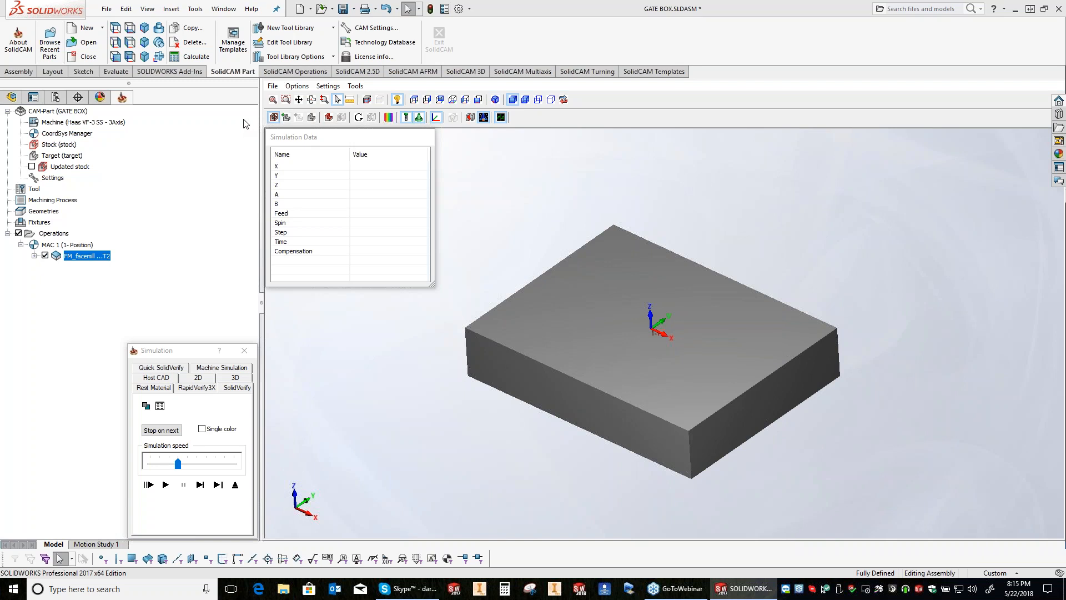
pyautogui.click(328, 87)
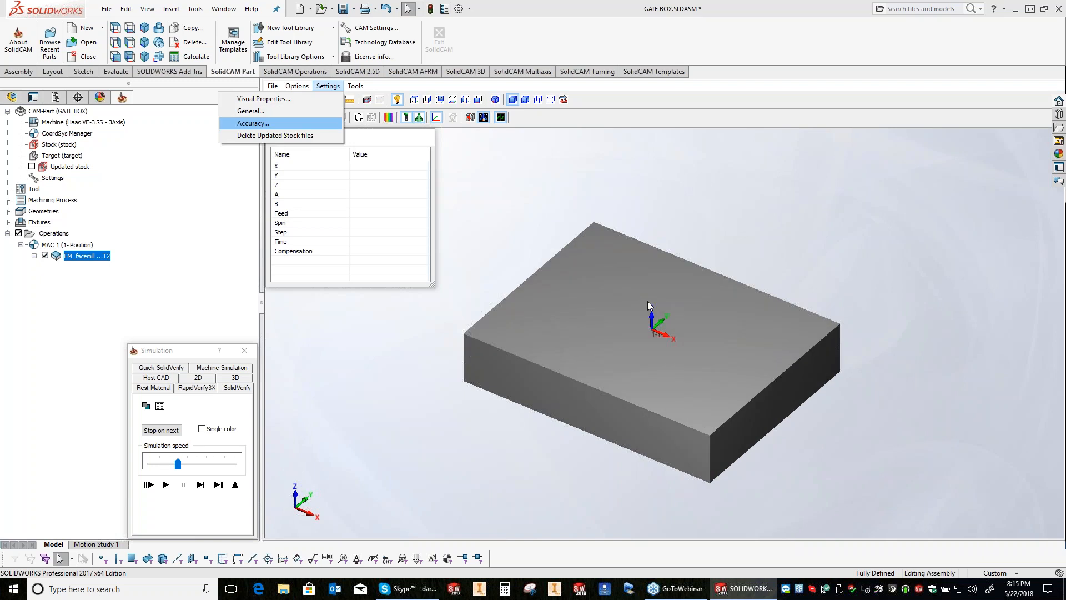
pyautogui.press('Return')
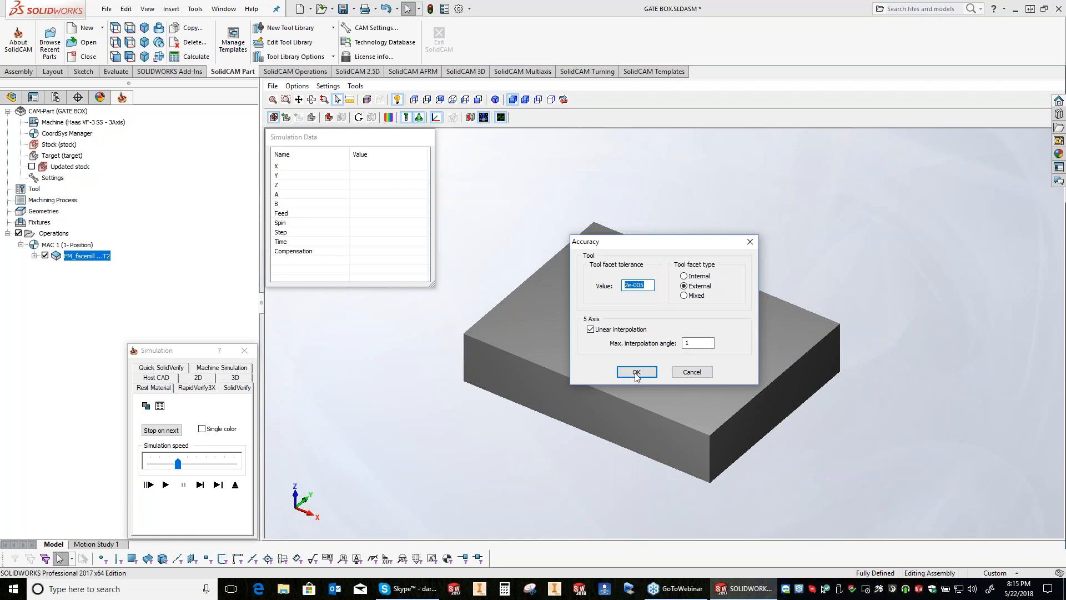
pyautogui.write('.0005')
pyautogui.press('Return')
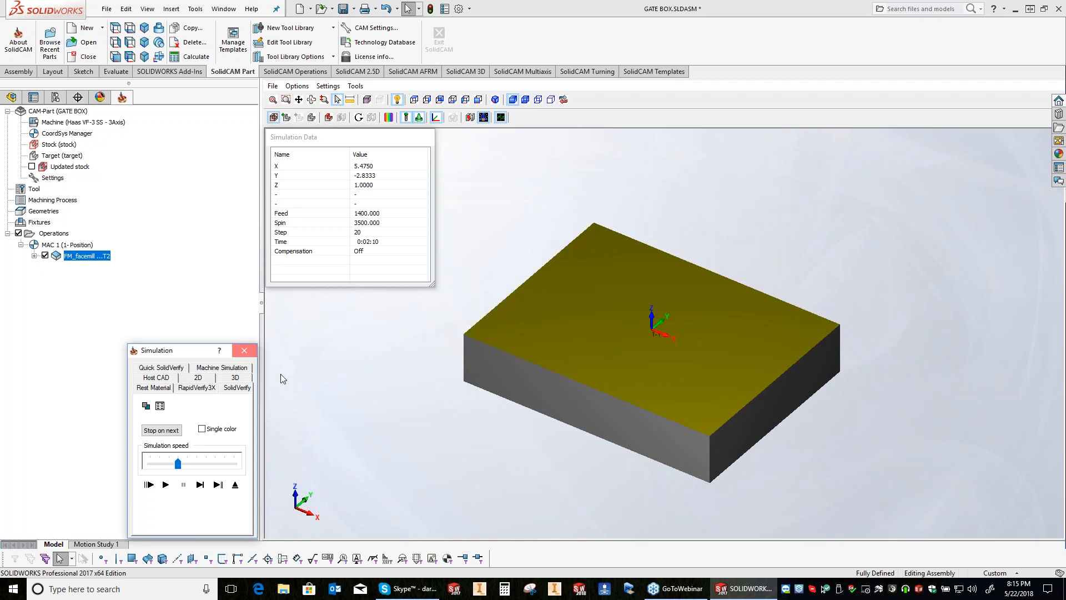
pyautogui.click(244, 351)
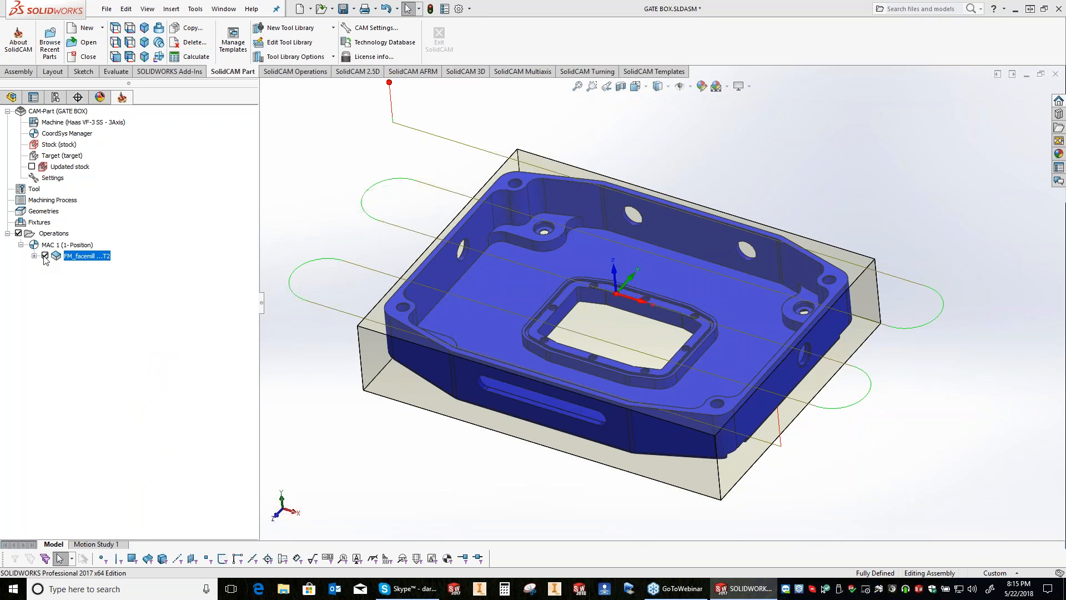
# Step: Hide the face milling toolpath and add a 2D iMachining operation that uses the iRough + iFinish technology
pyautogui.click(45, 256)
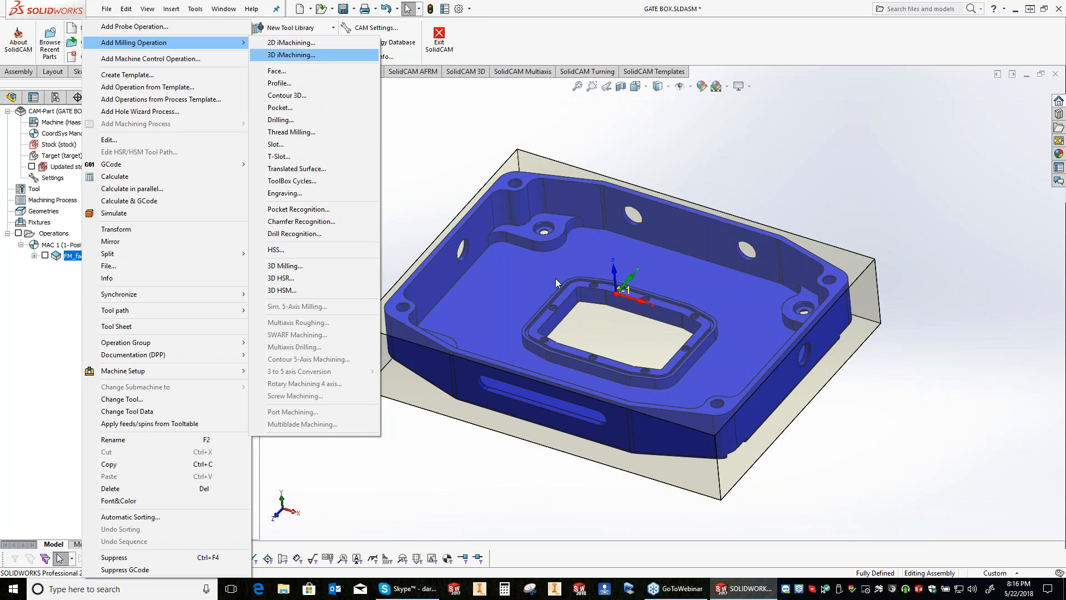
pyautogui.click(301, 46)
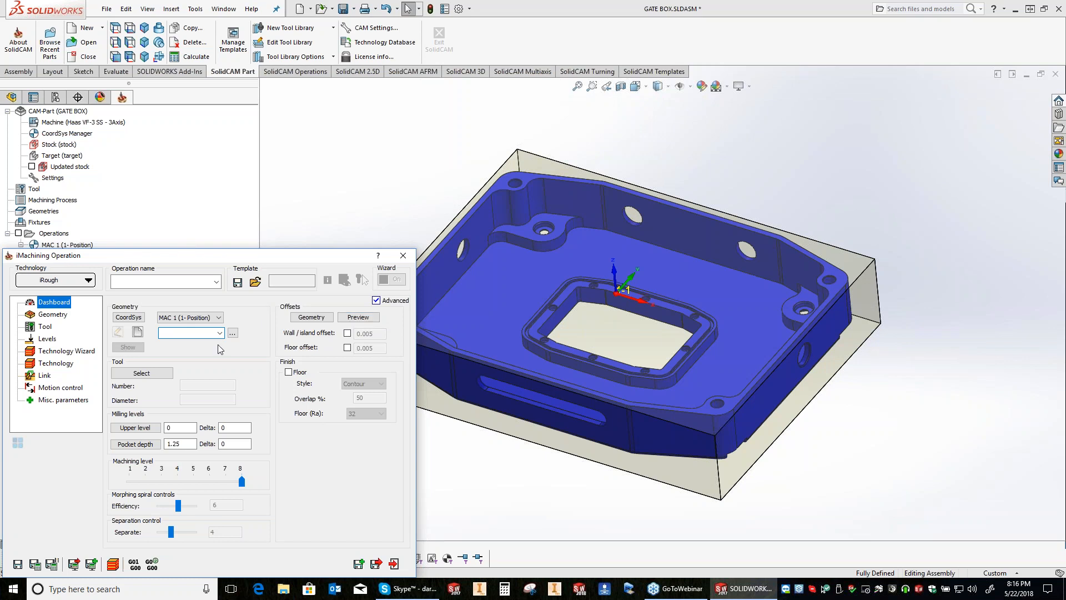
pyautogui.click(69, 282)
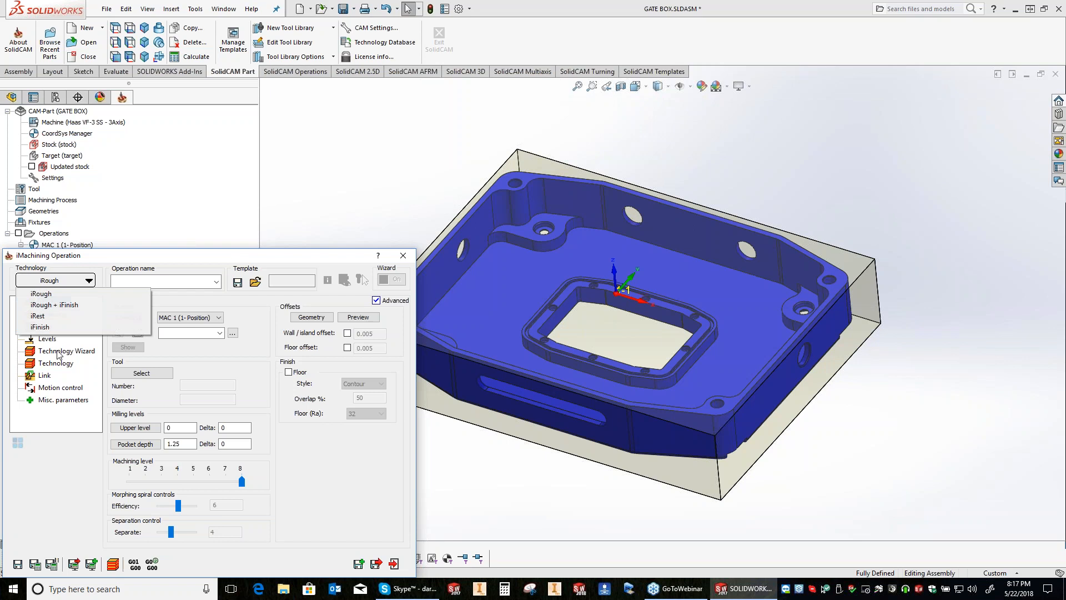
pyautogui.click(73, 305)
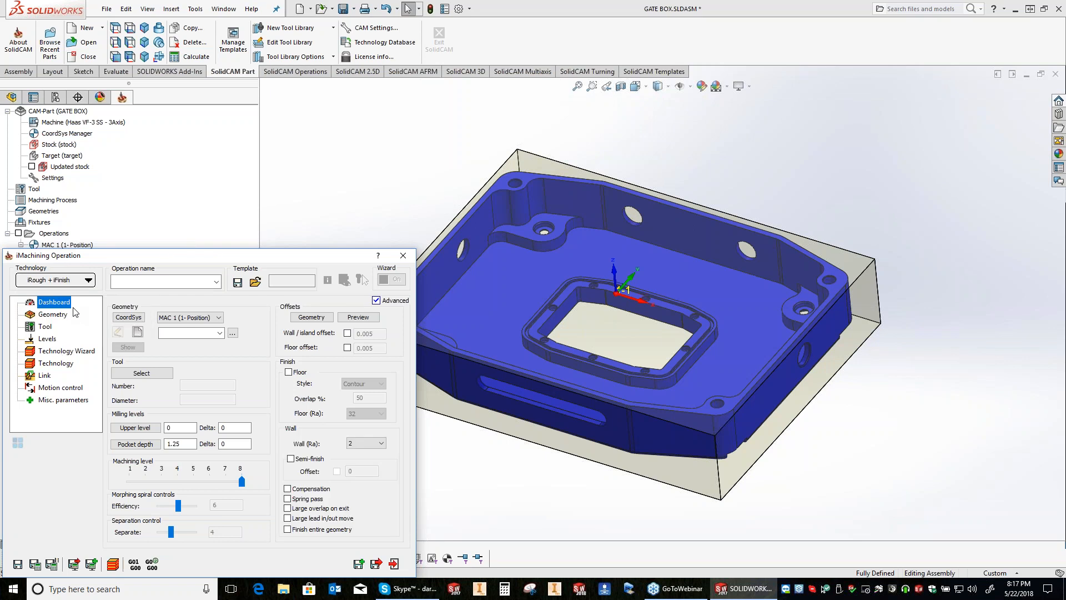
# Step: Define a new geometry with chains around the stock's upper outline, the gate box's outer profile and the central window opening
pyautogui.click(61, 314)
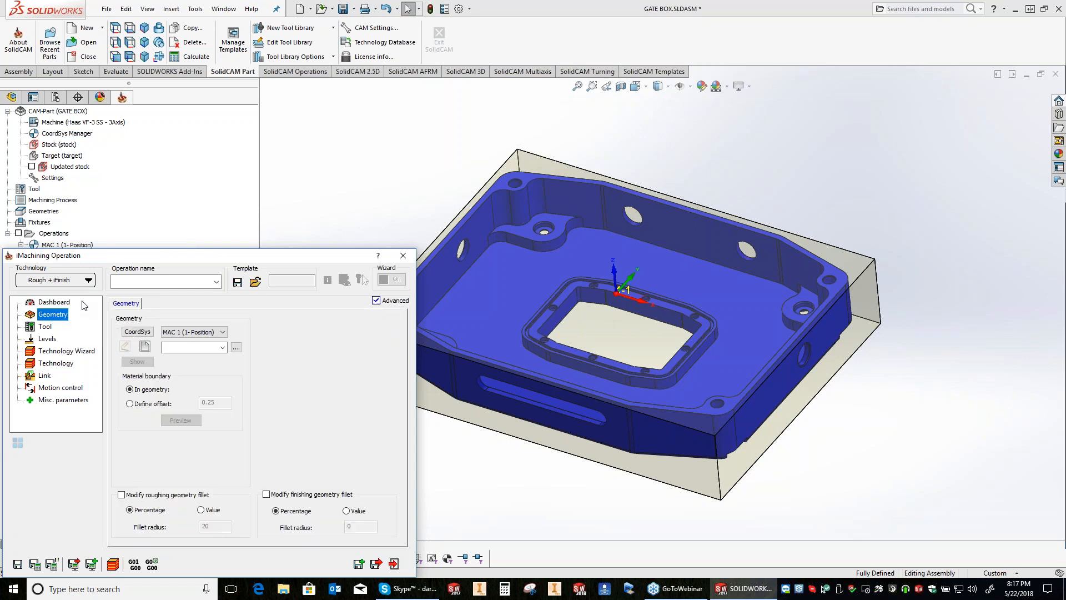
pyautogui.click(83, 304)
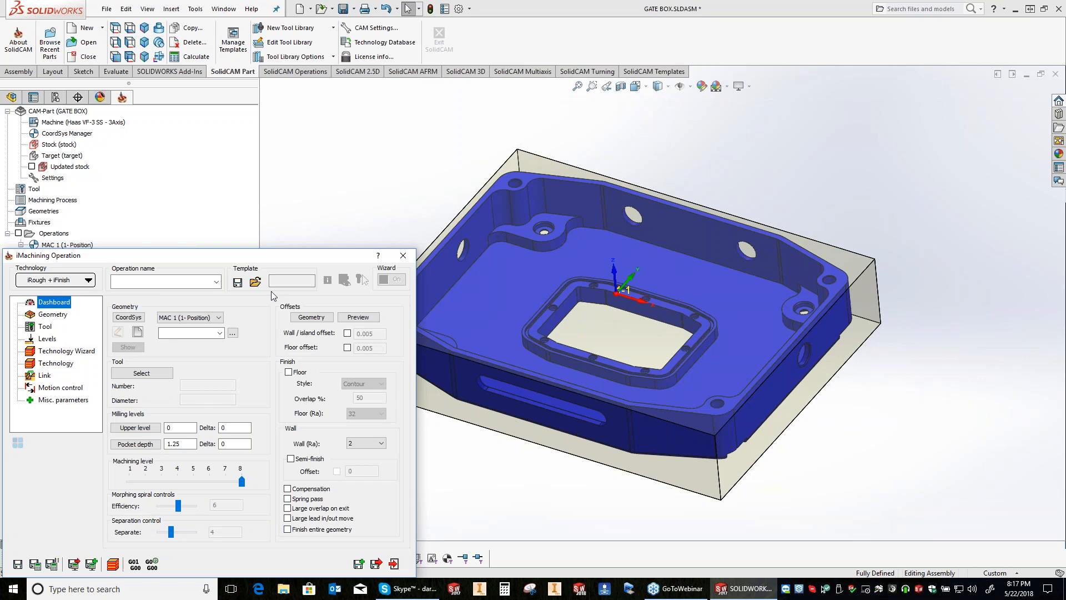
pyautogui.click(52, 315)
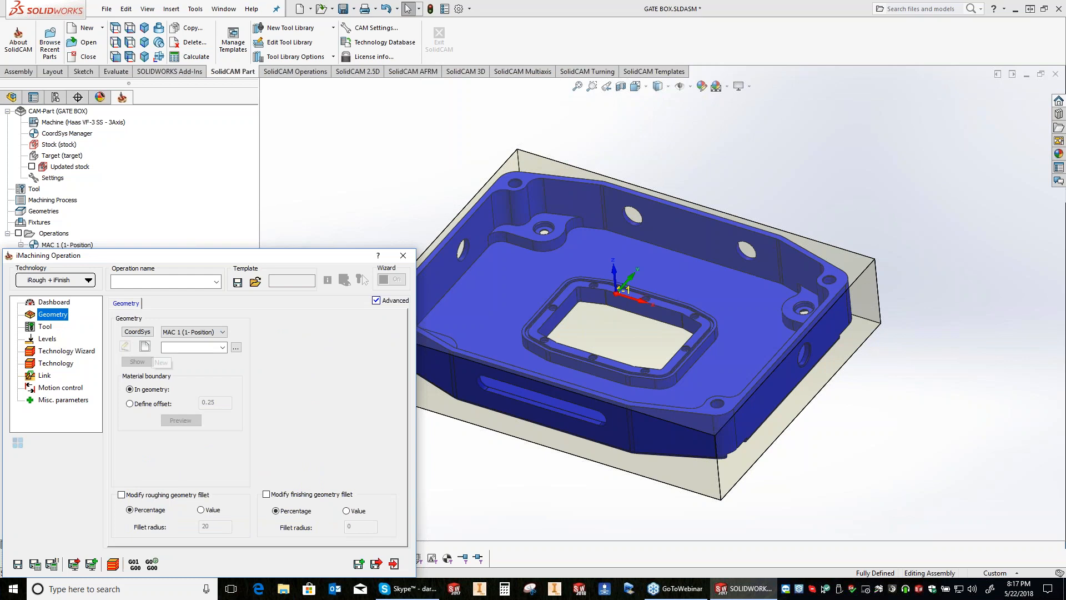
pyautogui.click(145, 346)
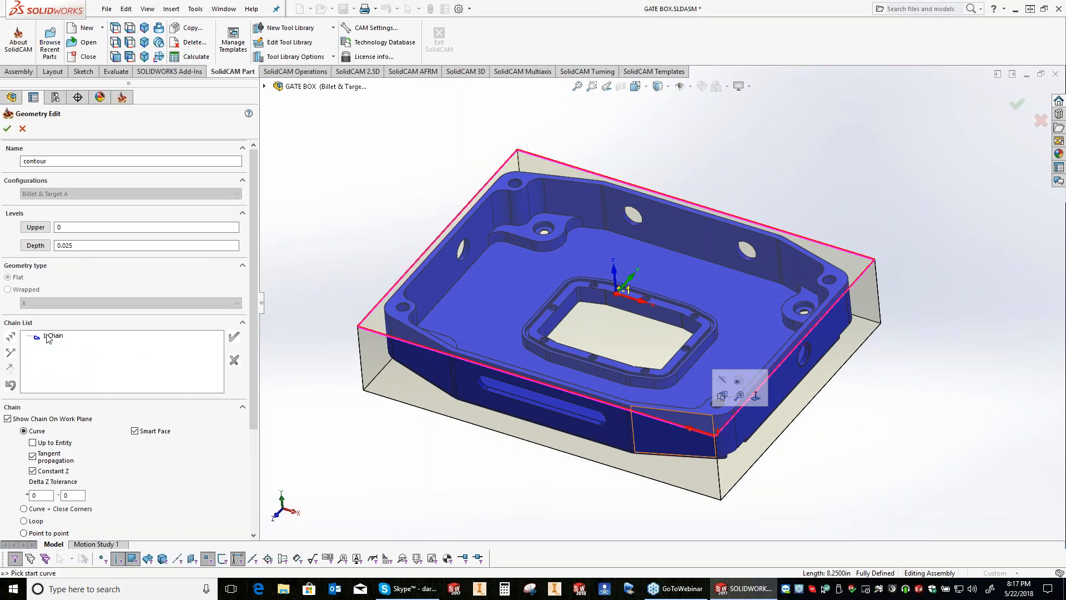
pyautogui.rightClick(48, 336)
pyautogui.click(88, 442)
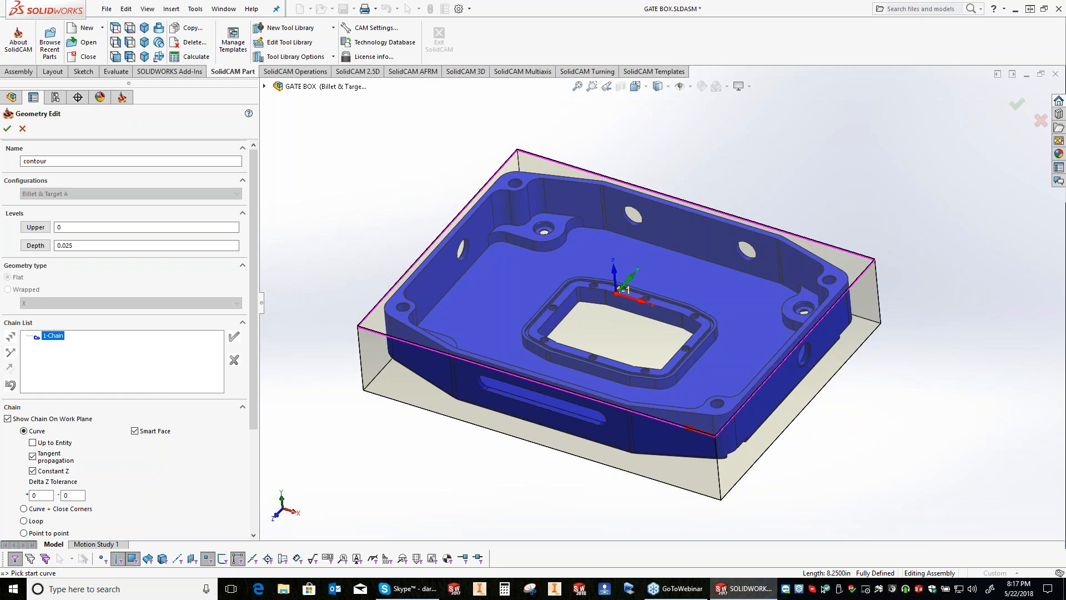
pyautogui.click(612, 399)
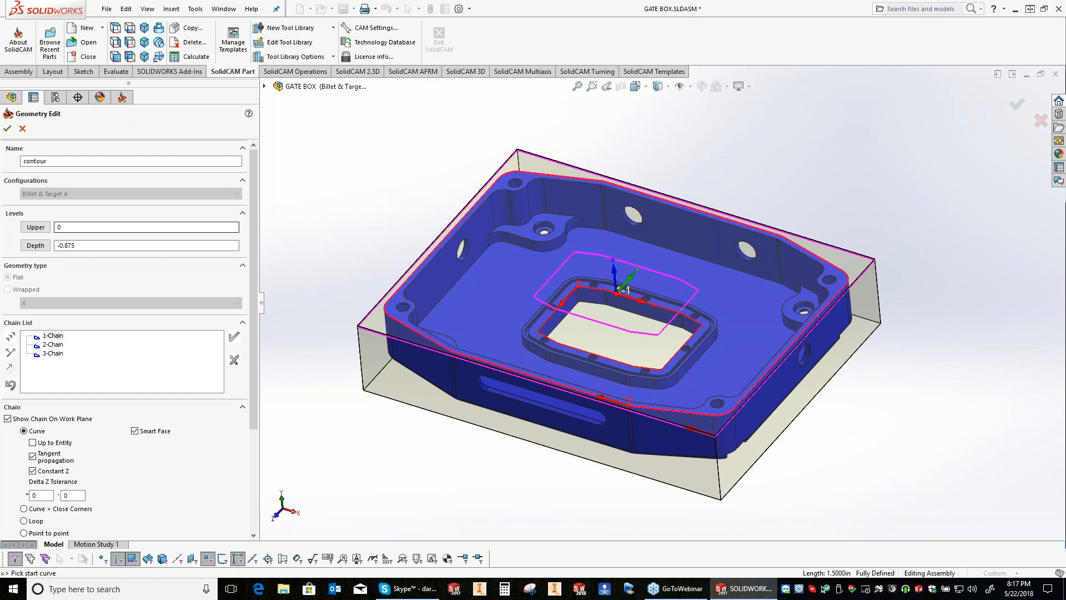
# Step: Name the geometry R&F Outside, accept it and close its chain display
pyautogui.doubleClick(34, 161)
pyautogui.write('Pr')
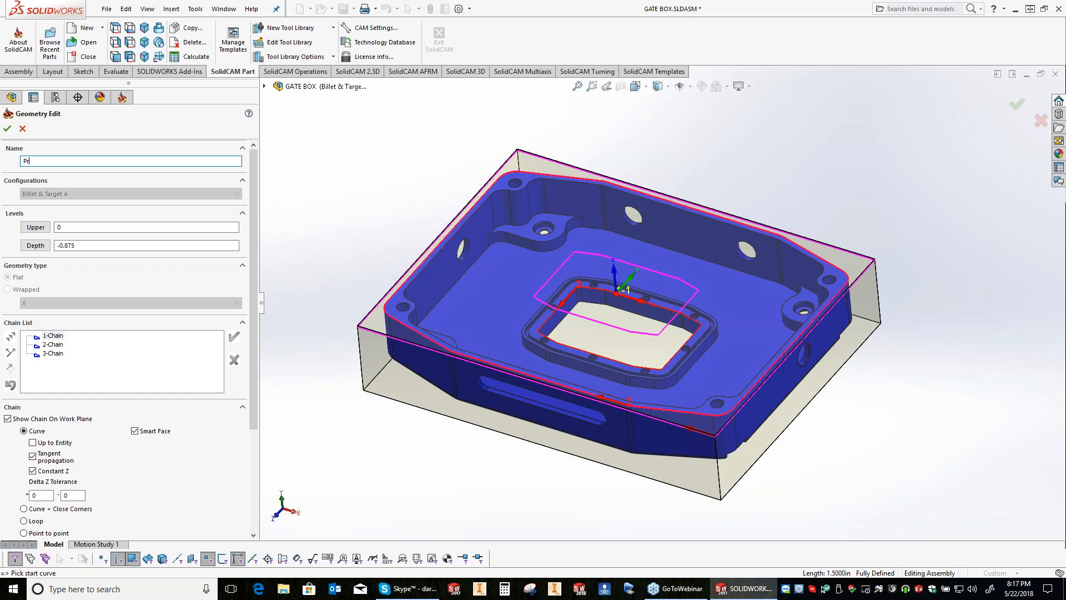
pyautogui.write('&F O')
pyautogui.write('utside')
pyautogui.press('Return')
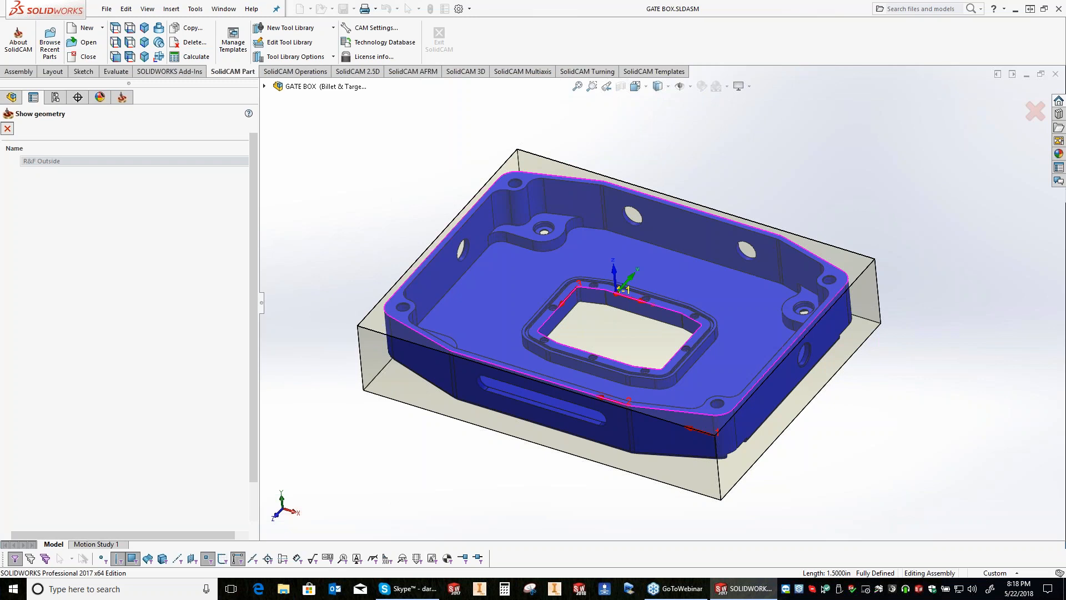
pyautogui.press('Escape')
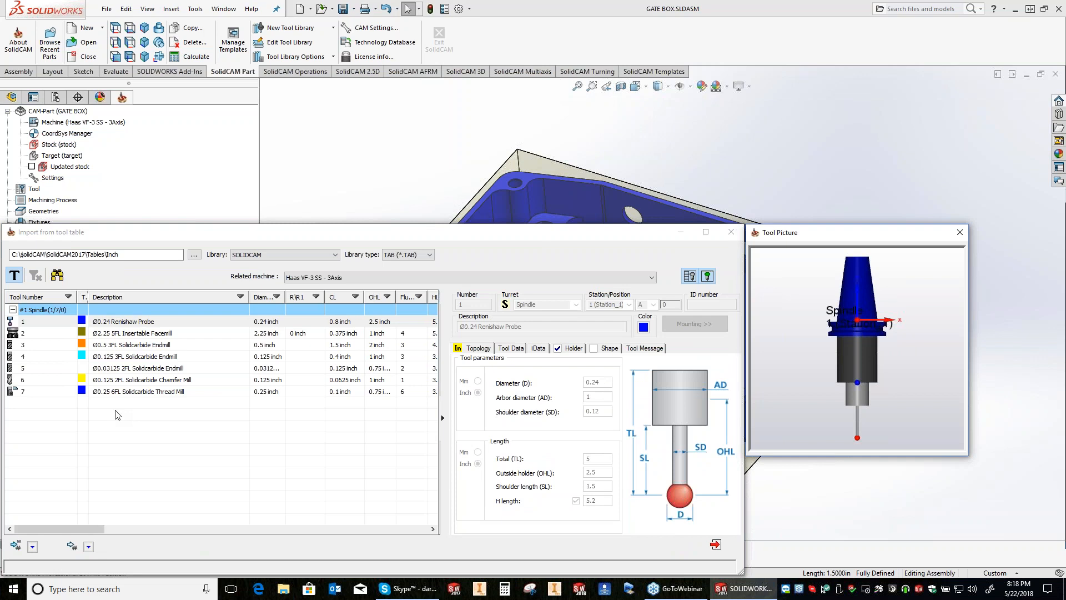
# Step: Import the Inch tool table with tool numbering, without its duplicate facemill, and assign the Ø0.5 3FL Solidcarbide Endmill to the operation
pyautogui.click(33, 547)
pyautogui.click(88, 509)
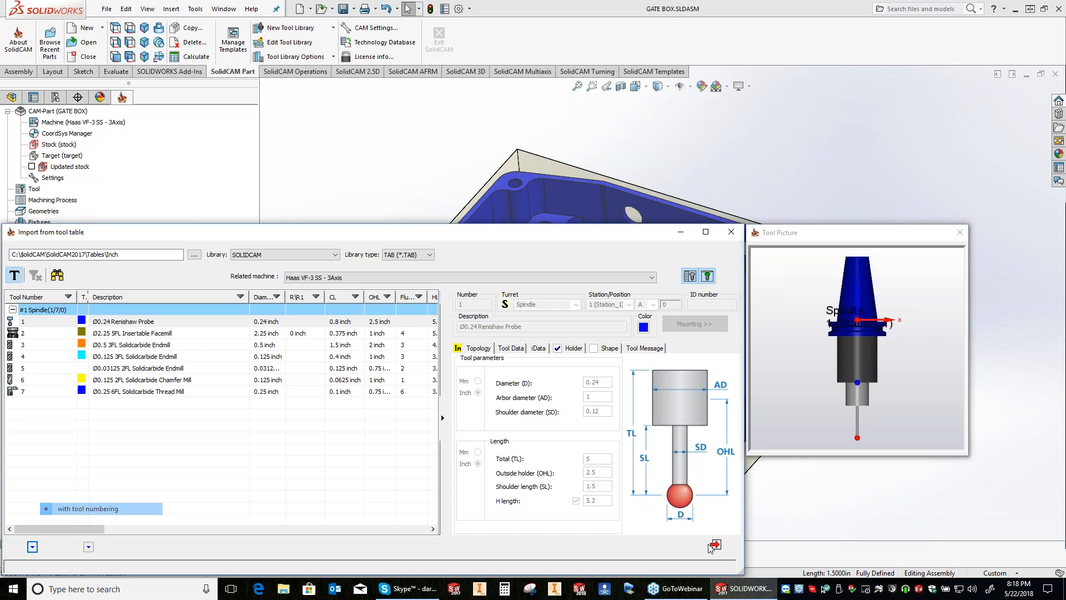
pyautogui.click(714, 545)
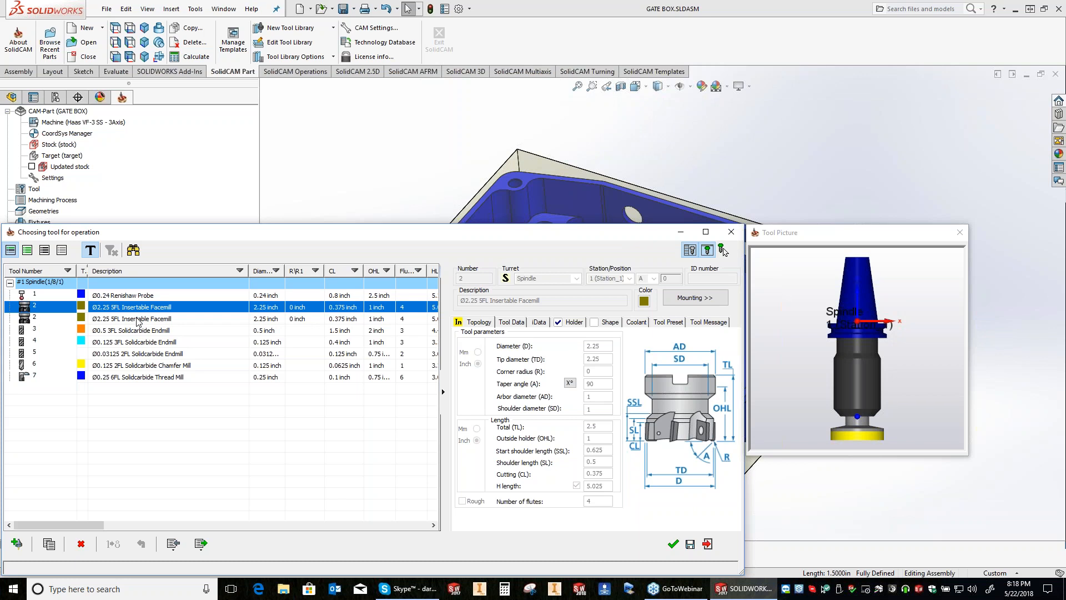
pyautogui.rightClick(137, 319)
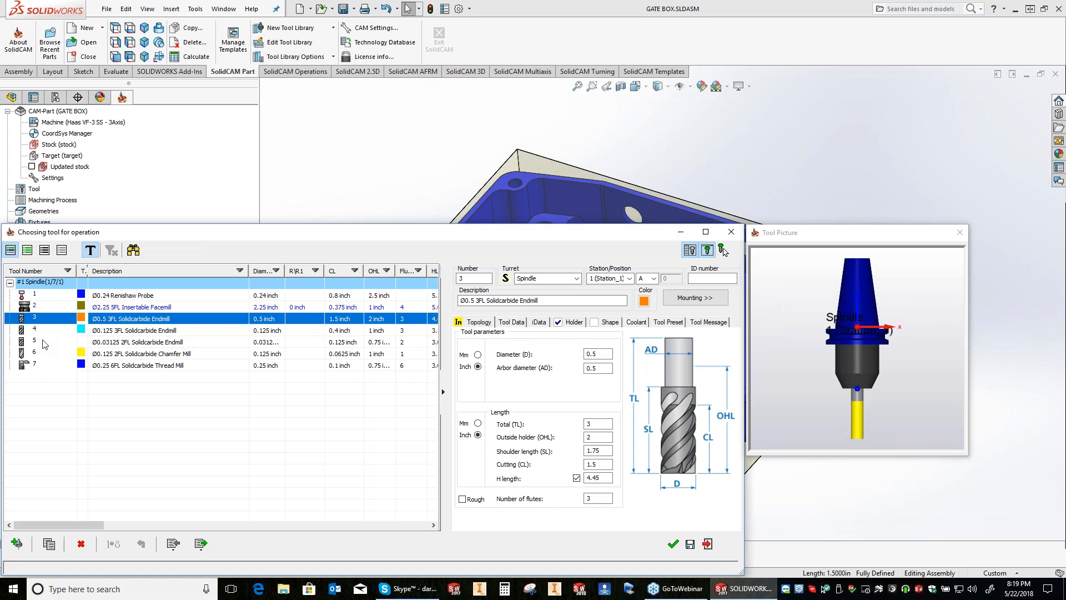
pyautogui.doubleClick(42, 319)
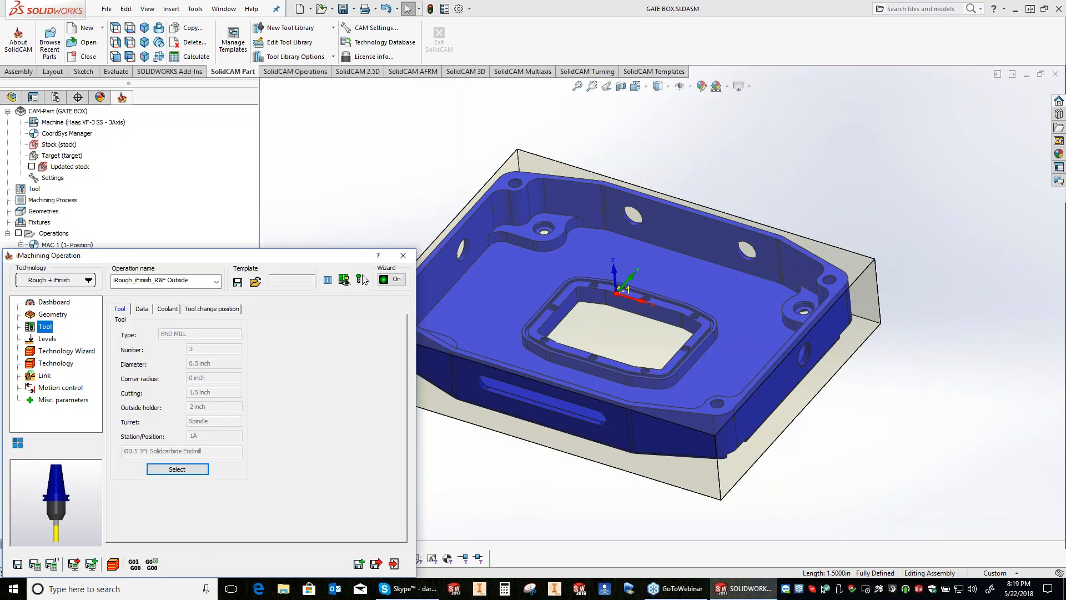
# Step: Pick the operation's pocket depth of 1.25 on the lower edge of the gate box's slotted outer wall
pyautogui.click(47, 339)
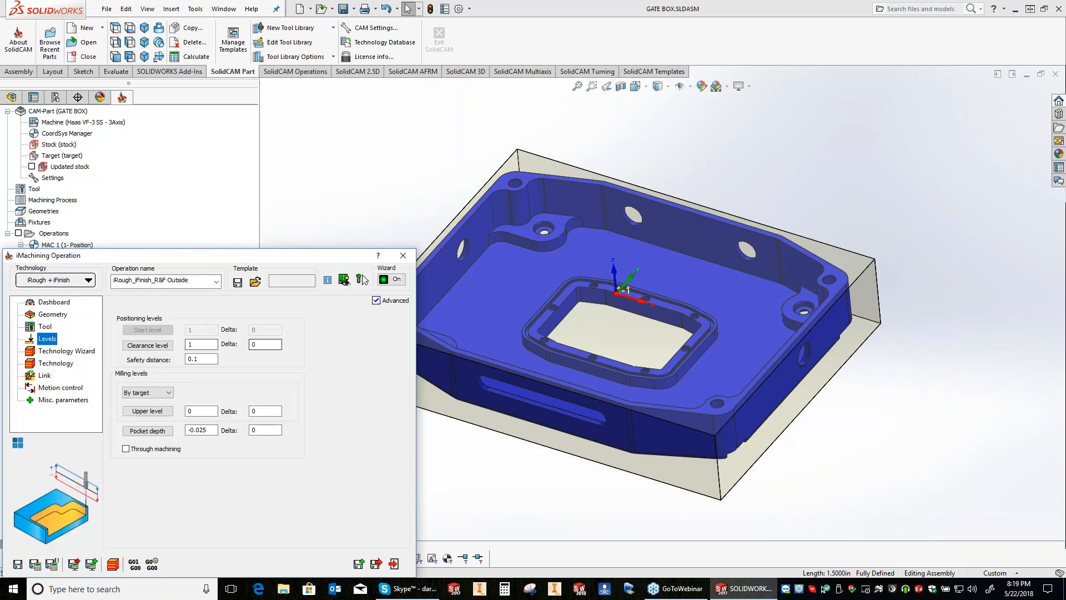
pyautogui.click(447, 475)
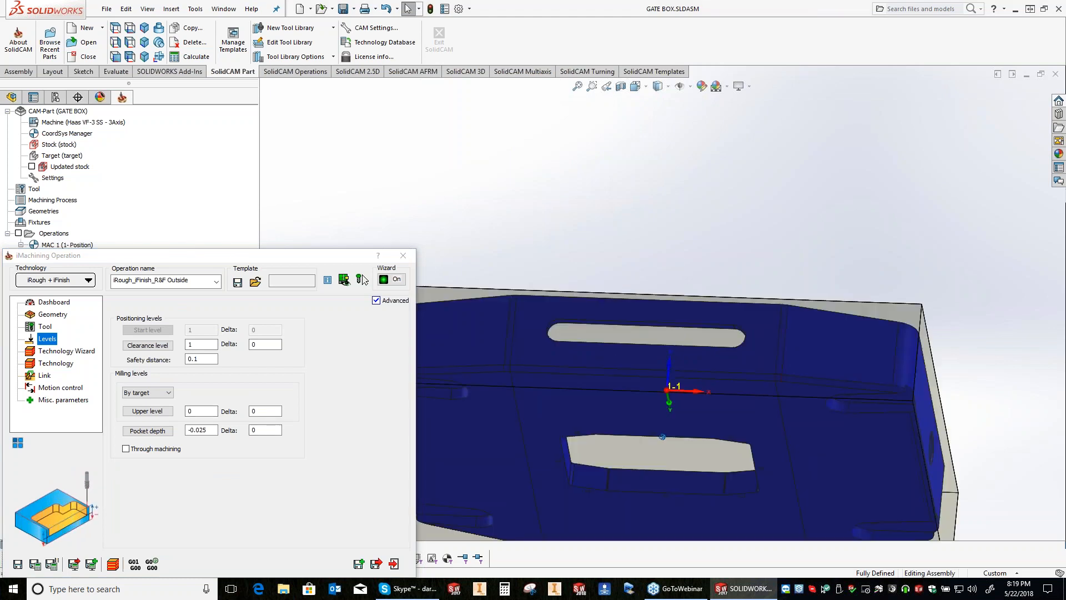
pyautogui.scroll(-1, 527, 318)
pyautogui.click(530, 385)
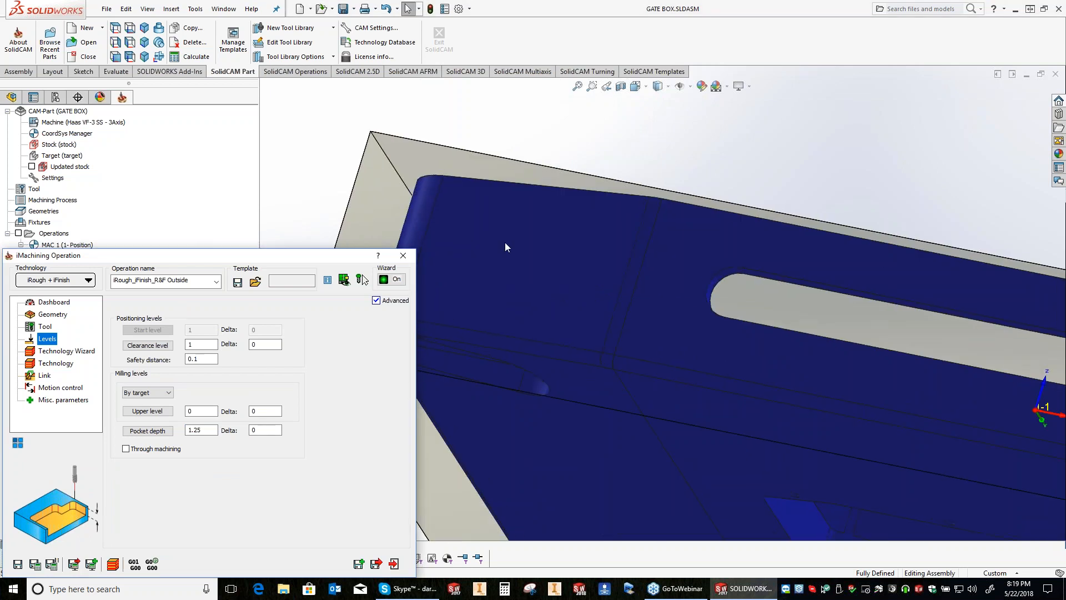
pyautogui.scroll(1, 504, 244)
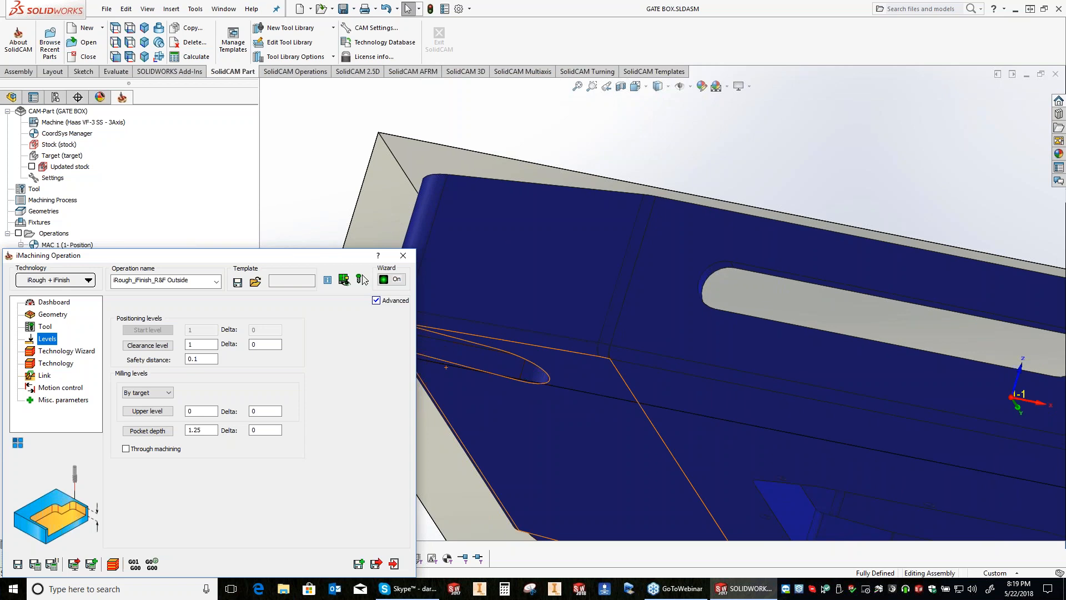
pyautogui.click(650, 388)
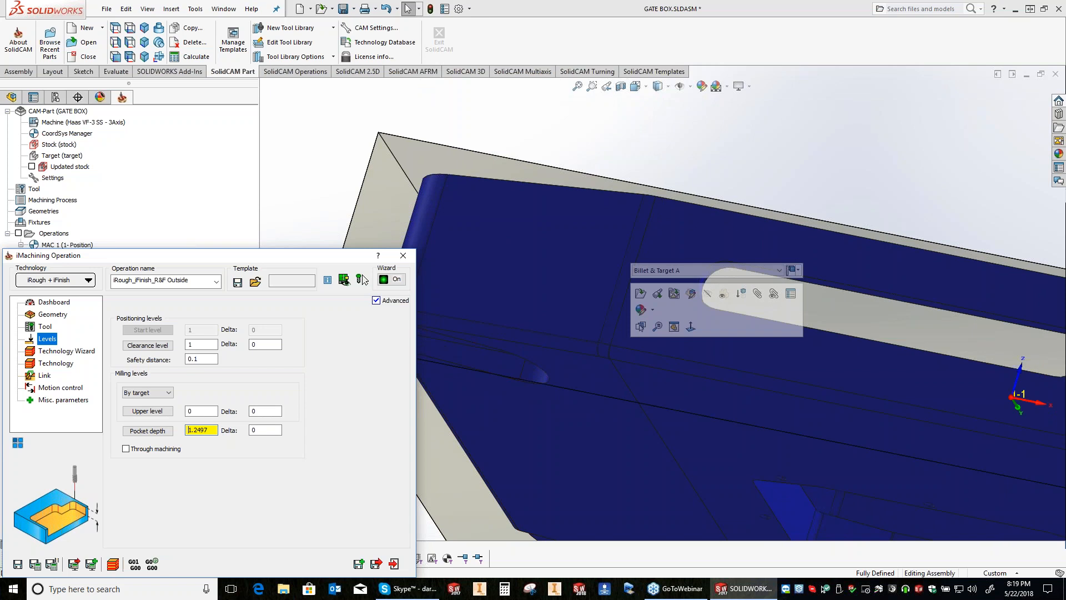
pyautogui.click(608, 359)
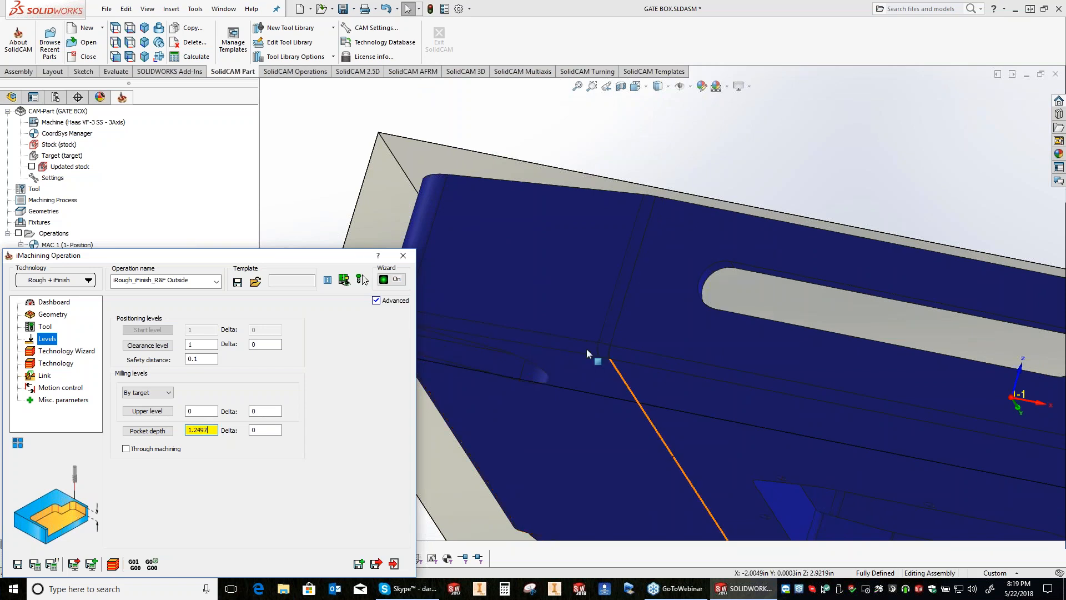
pyautogui.click(677, 370)
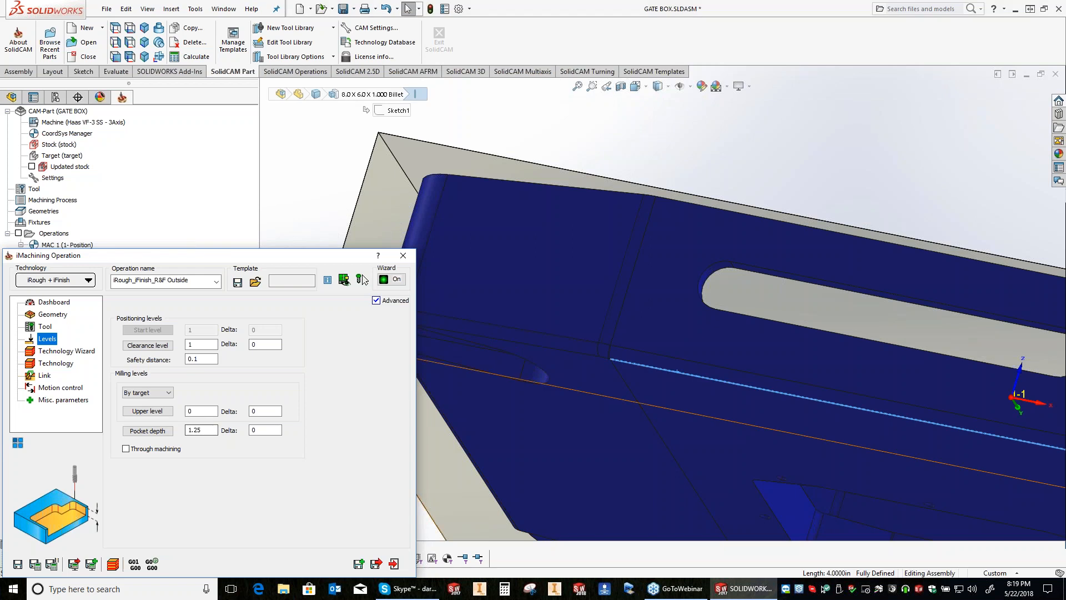
# Step: Set the pocket depth to .125 with a delta of -.1 in the milling levels
pyautogui.doubleClick(195, 430)
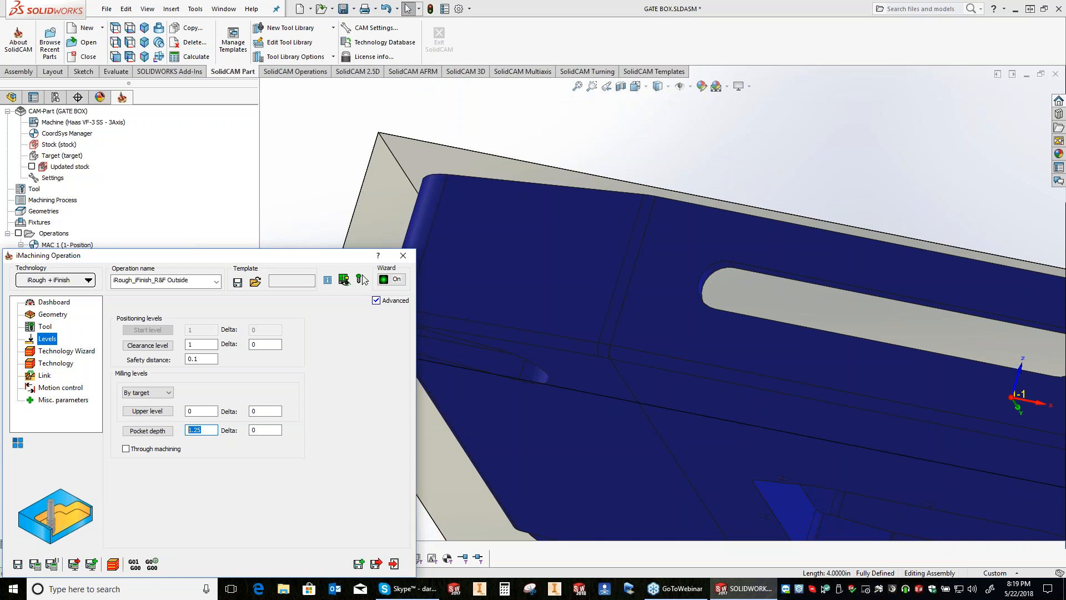
pyautogui.moveTo(599, 278); pyautogui.dragTo(544, 275, button='middle')
pyautogui.scroll(-1, 688, 333)
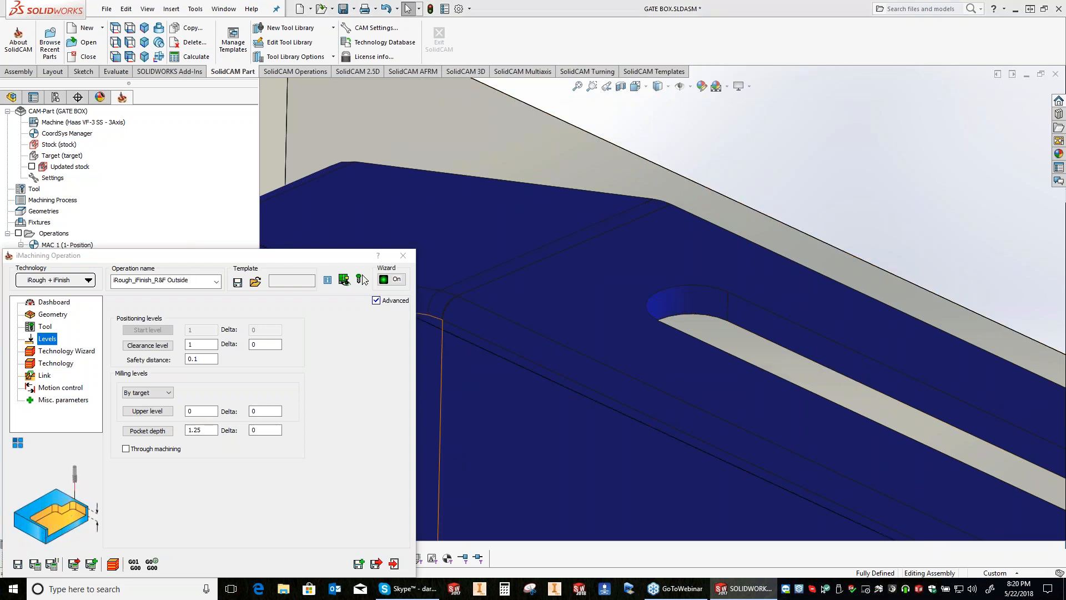
pyautogui.click(363, 276)
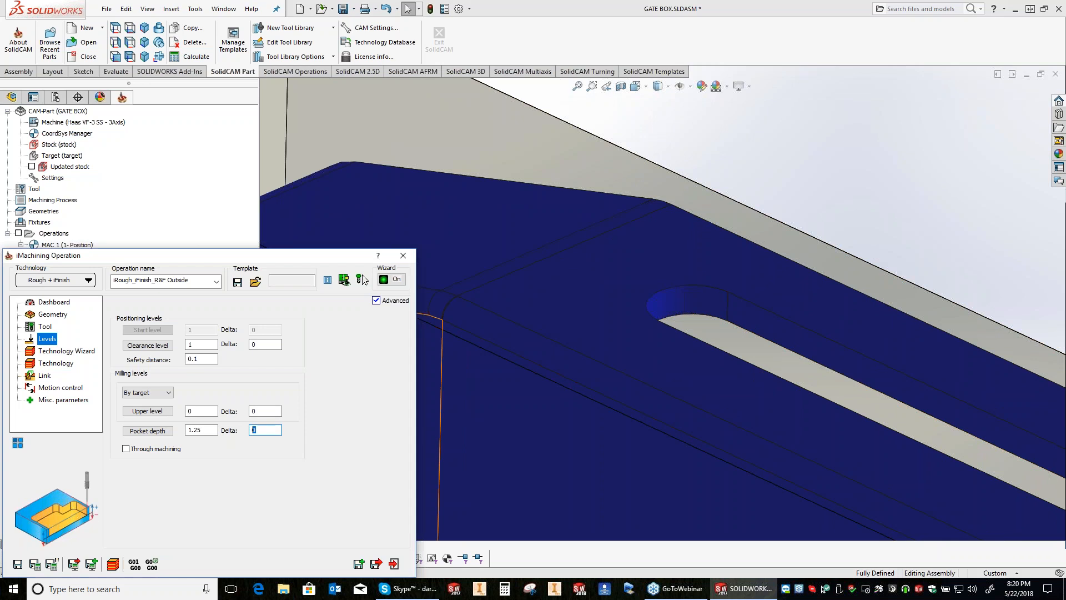
pyautogui.write('-.1')
pyautogui.hotkey('shift', 'Tab')
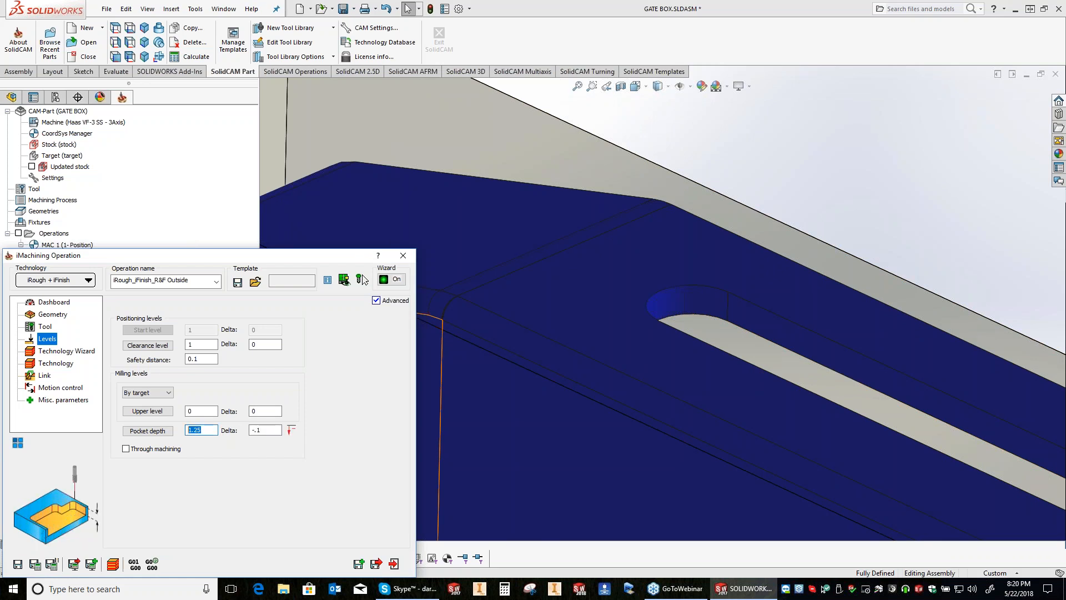
pyautogui.write('.125')
pyautogui.press('Tab')
pyautogui.hotkey('shift', 'Tab')
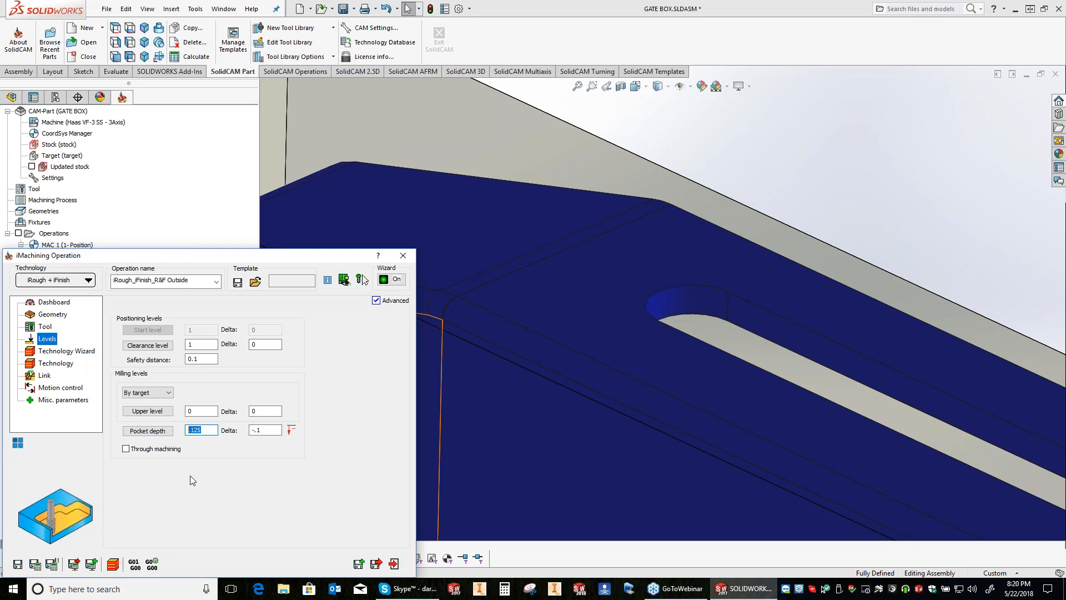
pyautogui.click(777, 347)
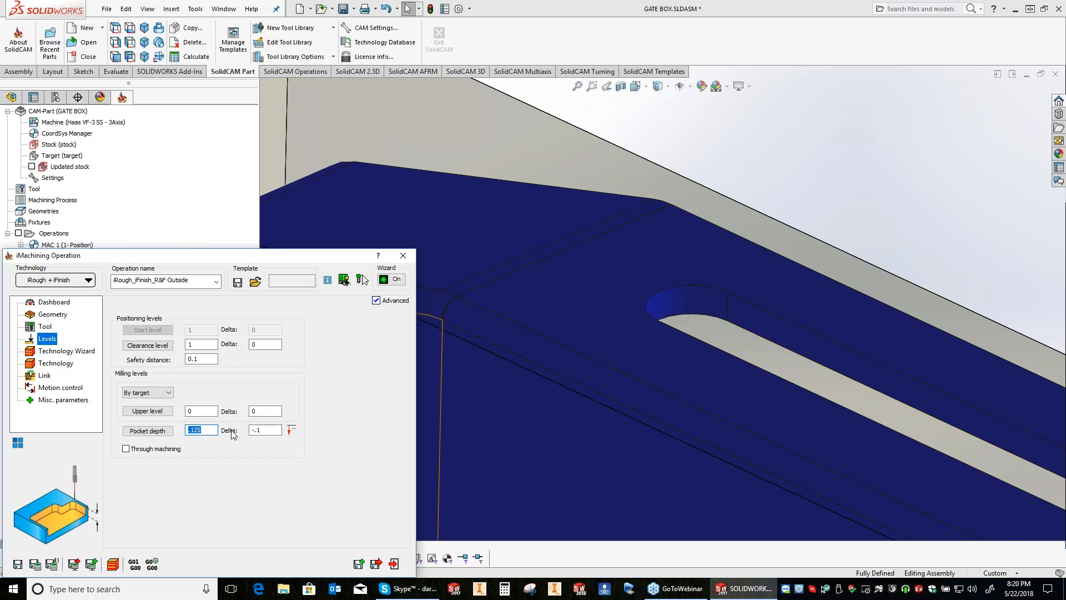
# Step: Set the operation's pocket depth to 1.25 with a delta of 0 in the milling levels
pyautogui.press('Tab')
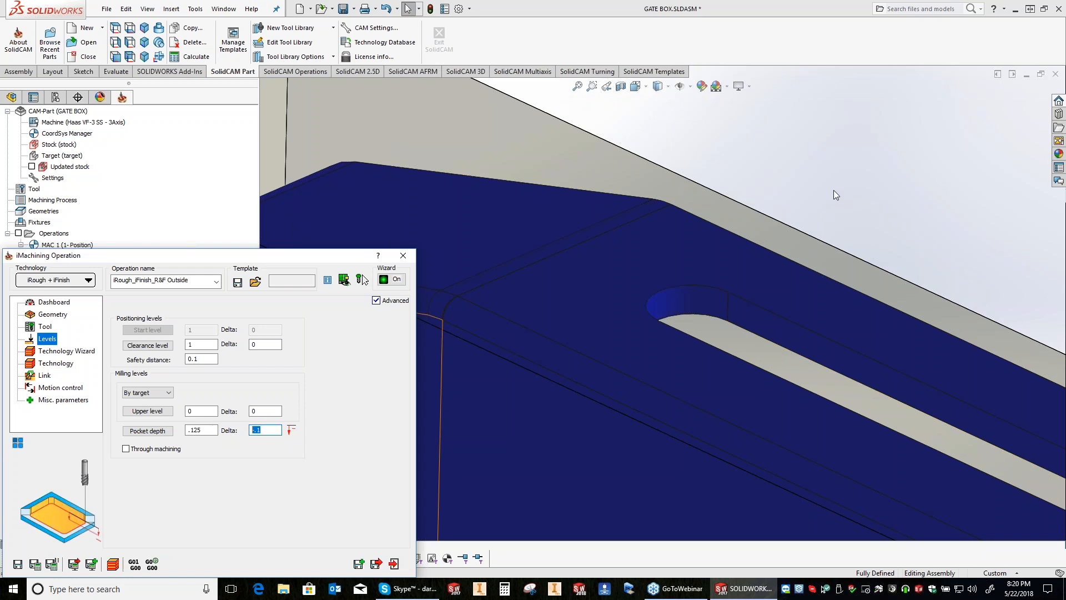
pyautogui.moveTo(657, 304); pyautogui.dragTo(668, 298, button='middle')
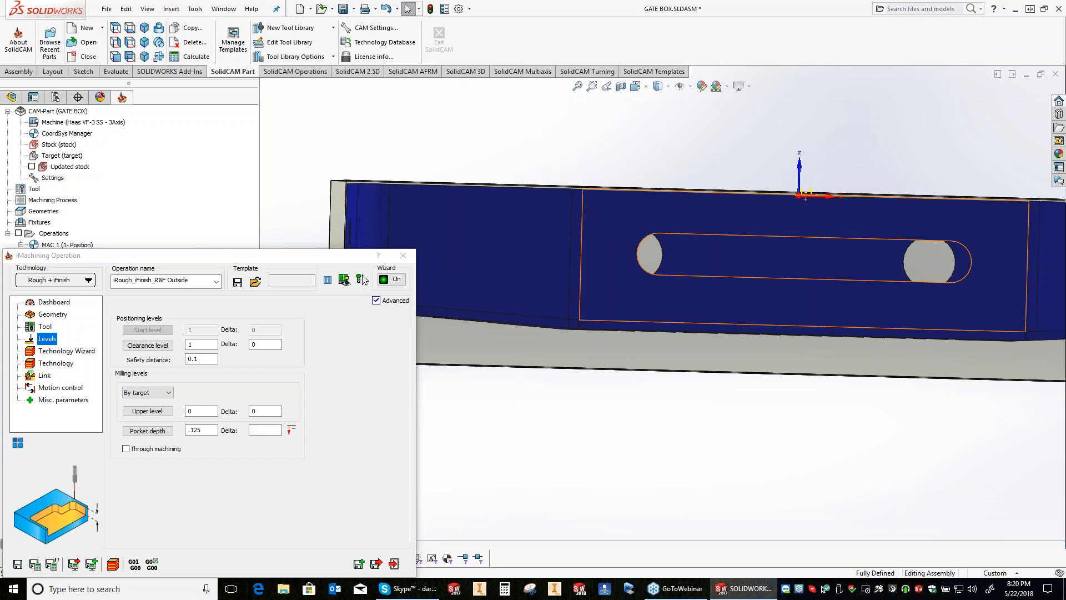
pyautogui.moveTo(661, 311); pyautogui.dragTo(658, 277, button='middle')
pyautogui.click(544, 454)
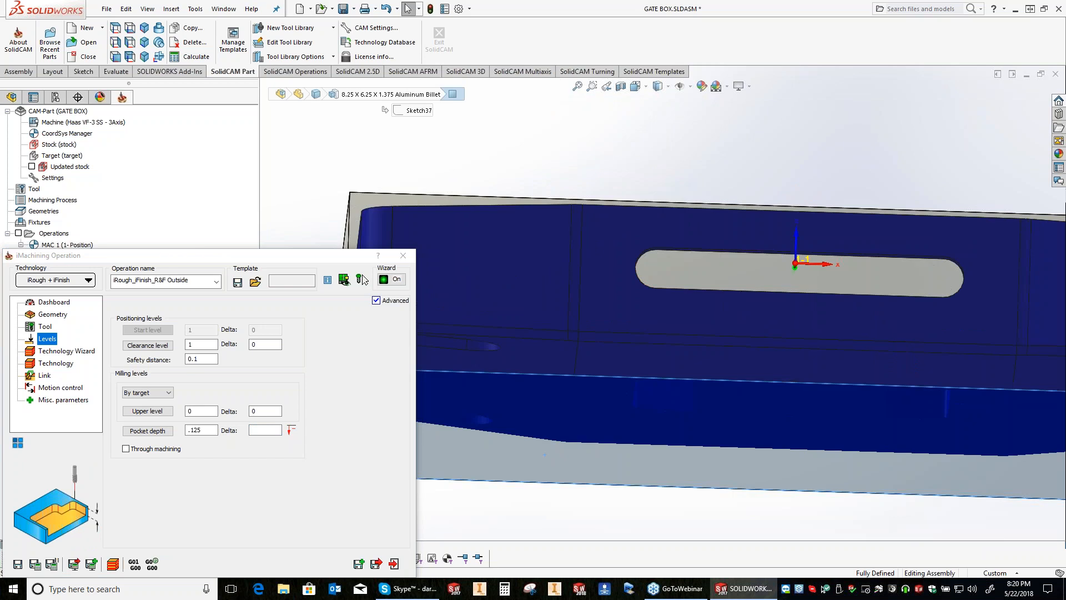
pyautogui.click(255, 430)
pyautogui.click(255, 429)
pyautogui.write('0')
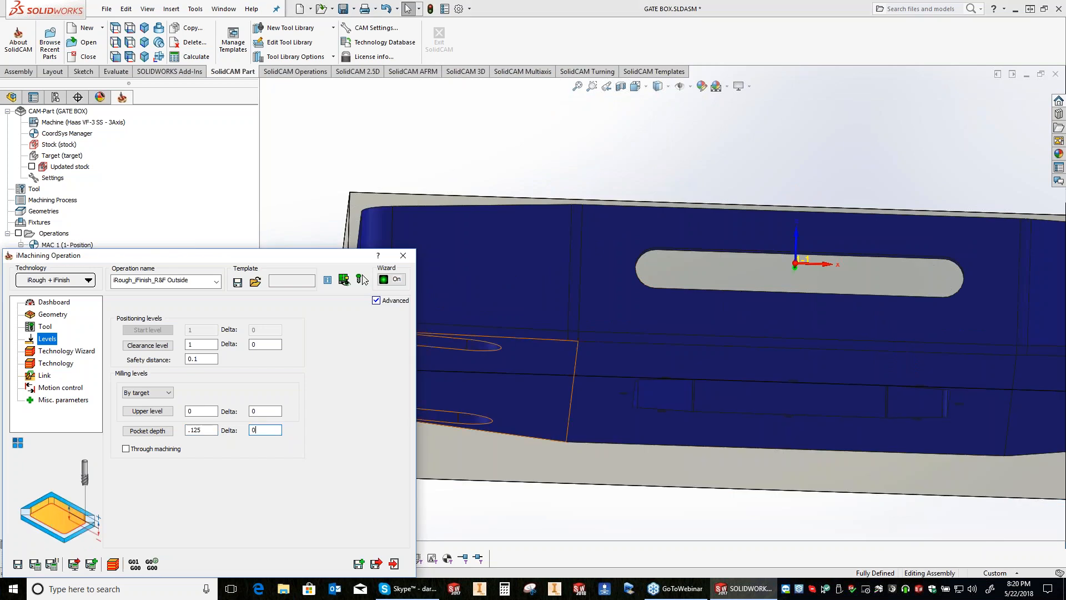
pyautogui.click(202, 430)
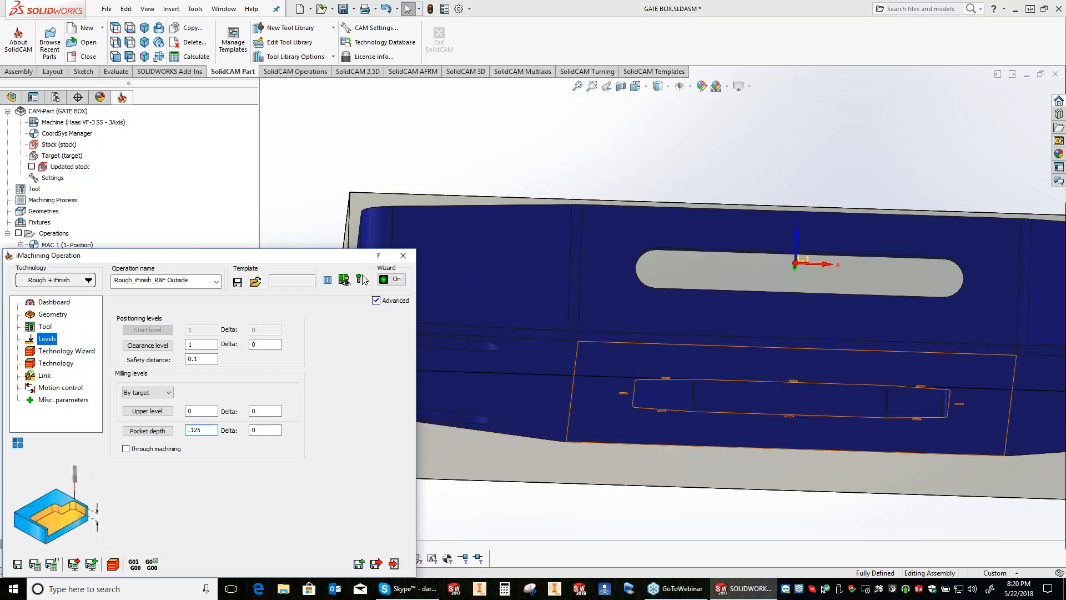
pyautogui.click(621, 357)
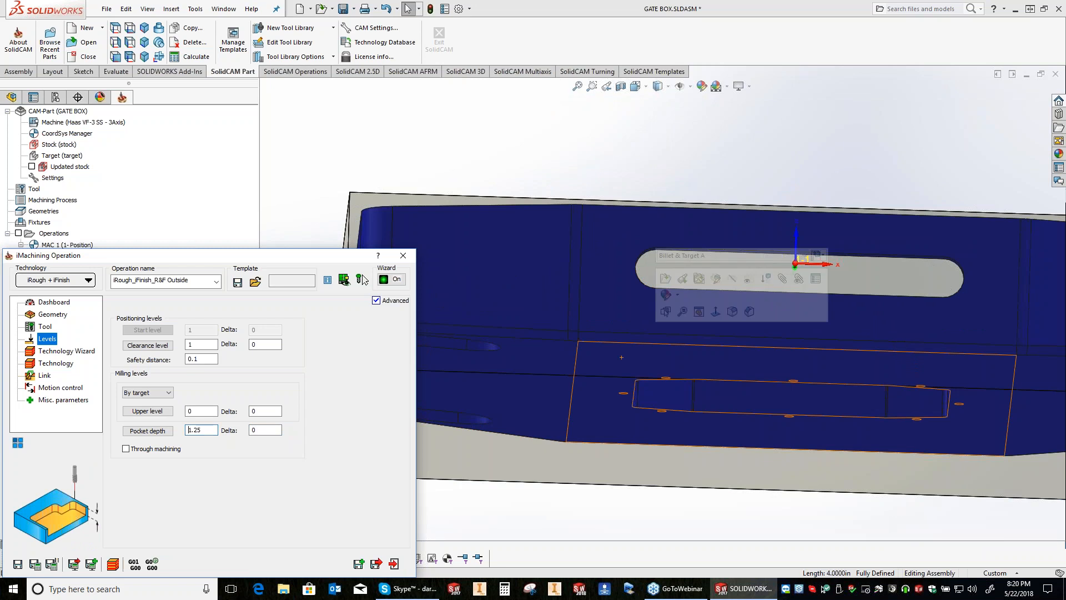
pyautogui.click(514, 140)
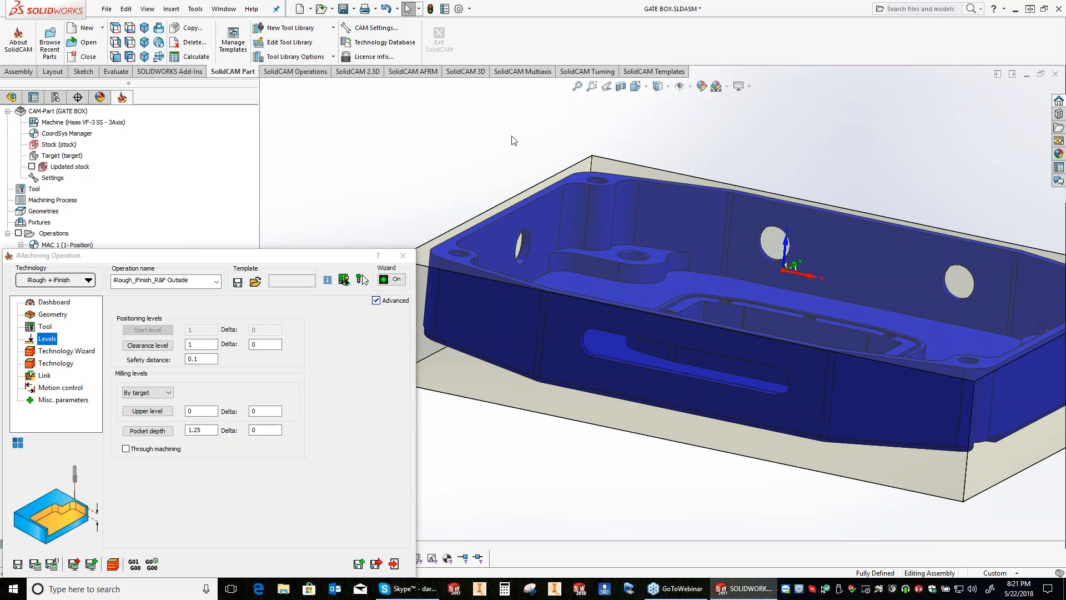
# Step: Set the pocket depth to 1.3 and open the cutting conditions in the technology wizard
pyautogui.doubleClick(196, 429)
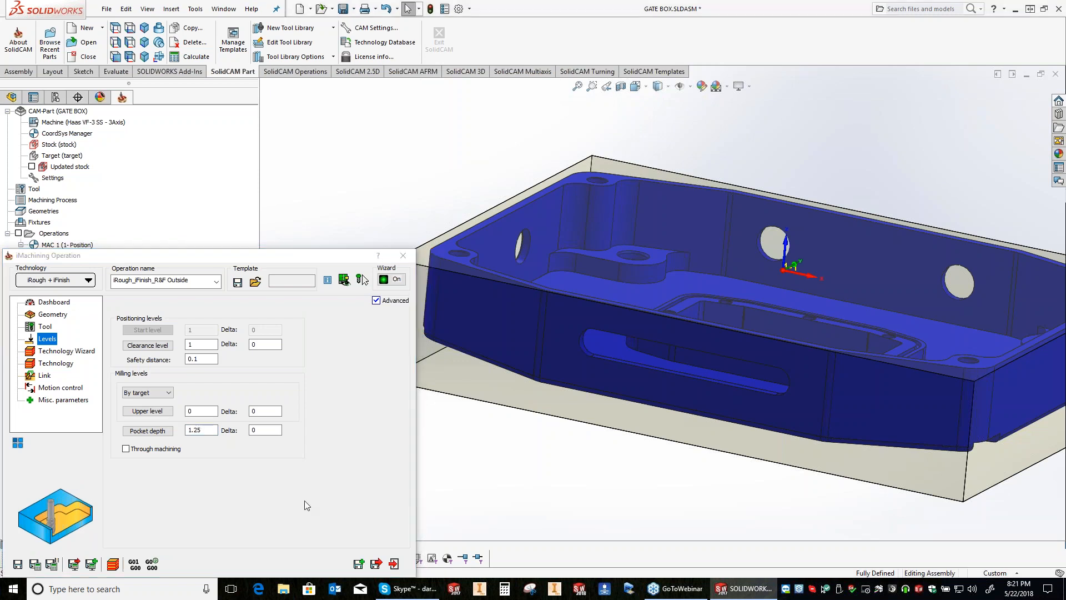
pyautogui.press('Tab')
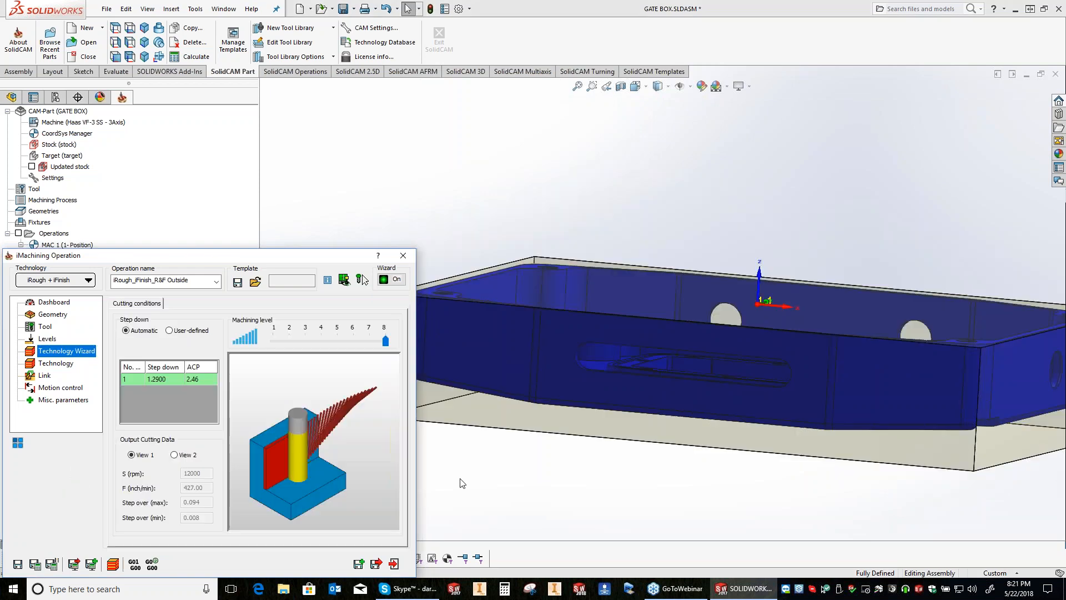
pyautogui.click(460, 479)
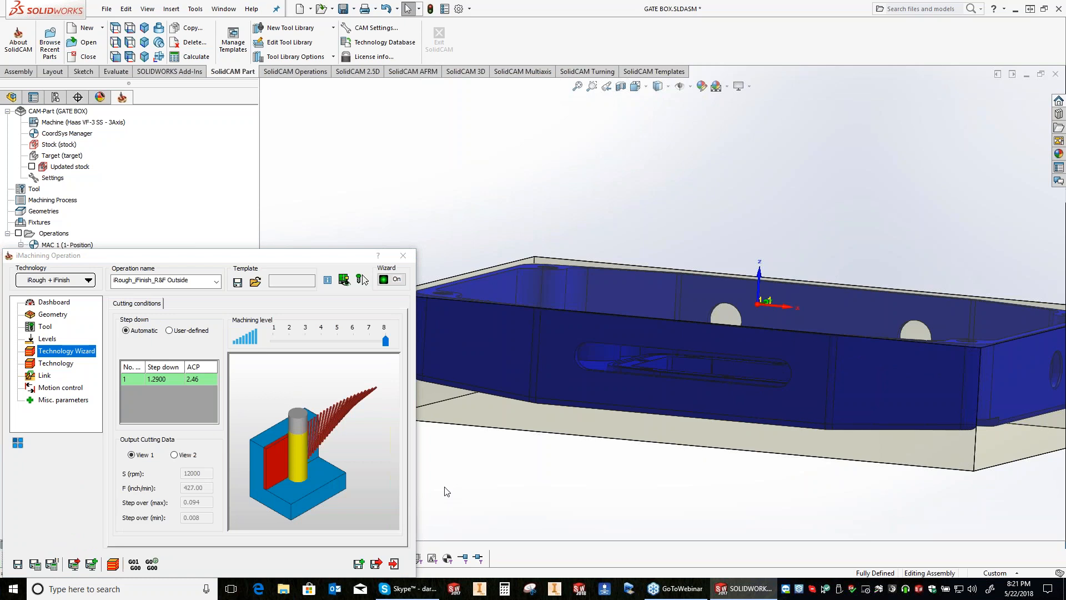
pyautogui.click(277, 448)
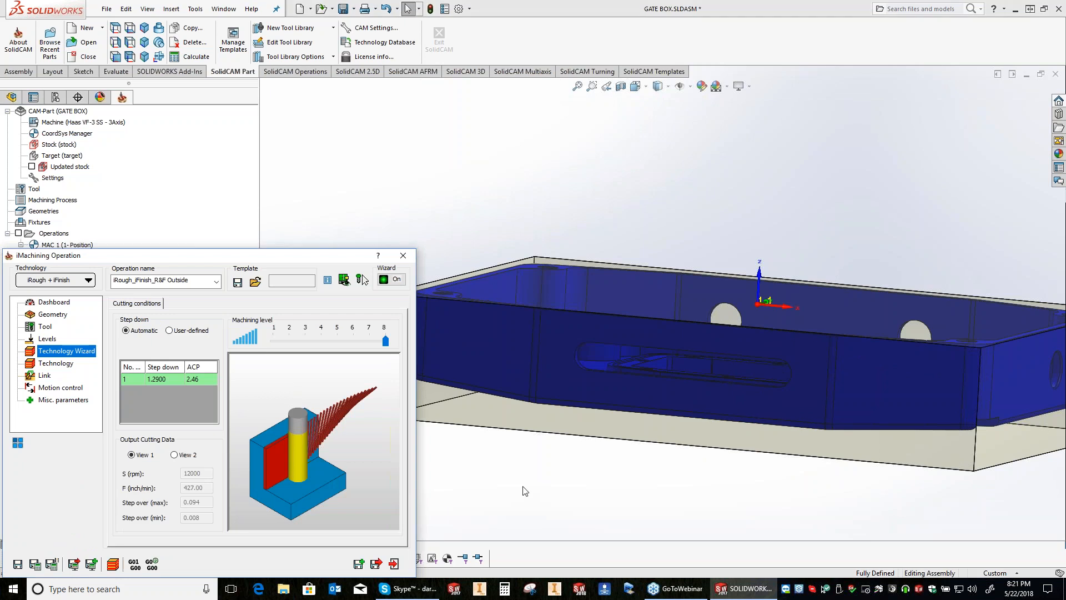
pyautogui.click(368, 444)
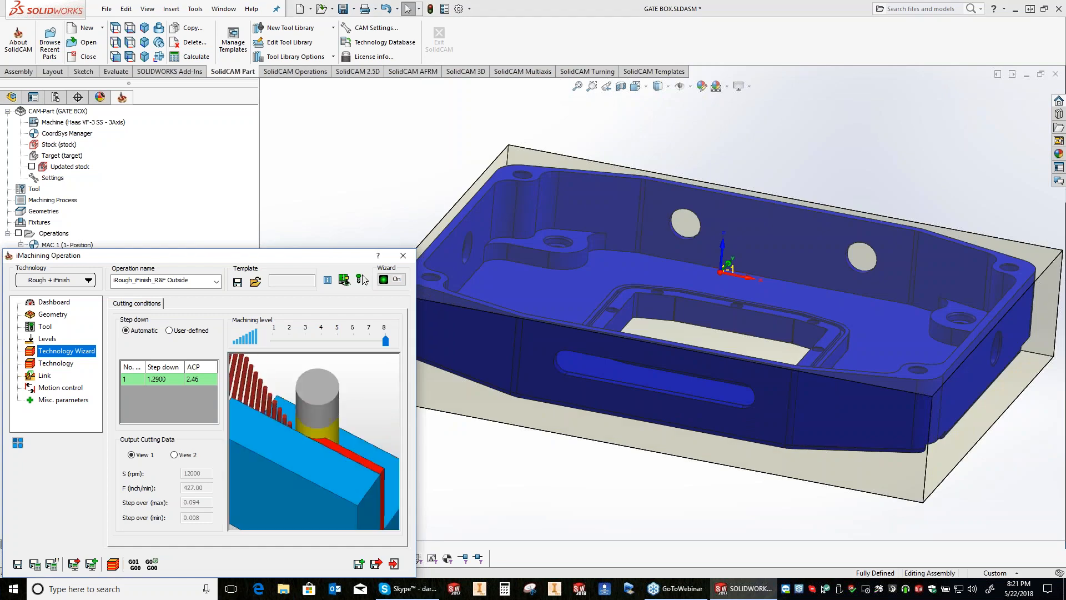
# Step: Try a user-defined step down calculated by No. steps with a value of 1
pyautogui.click(170, 331)
pyautogui.click(160, 347)
pyautogui.click(159, 354)
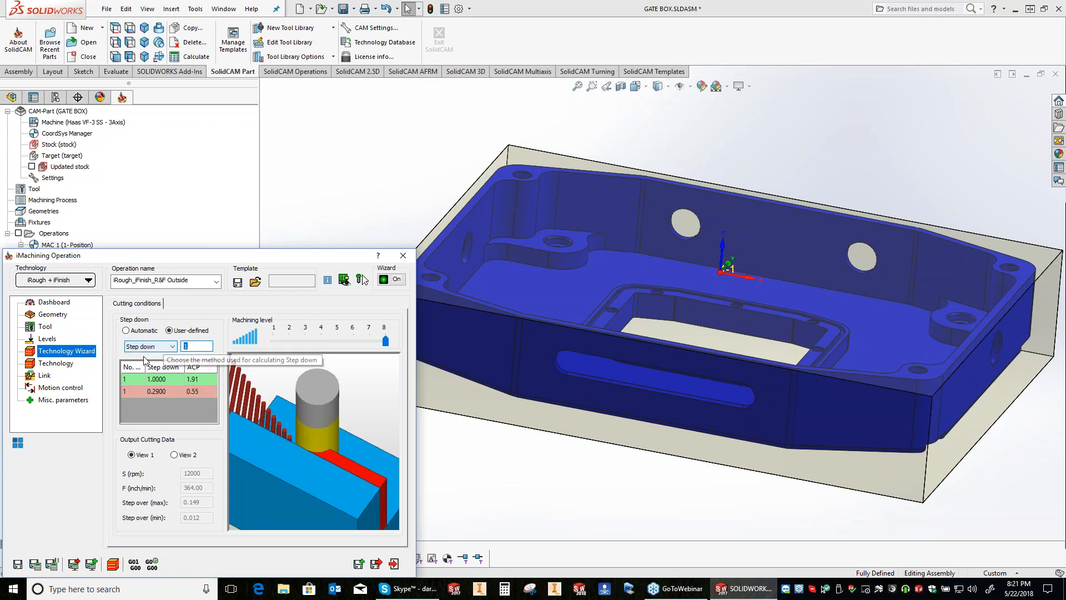
pyautogui.click(145, 355)
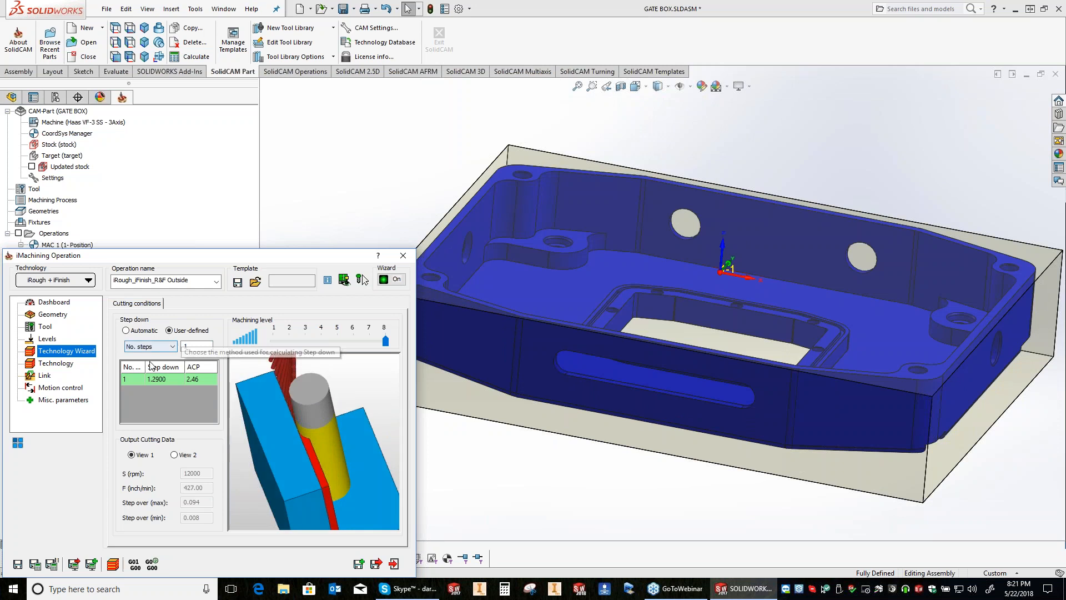
# Step: Try the Step down calculation method with values of 4 and 1
pyautogui.click(173, 346)
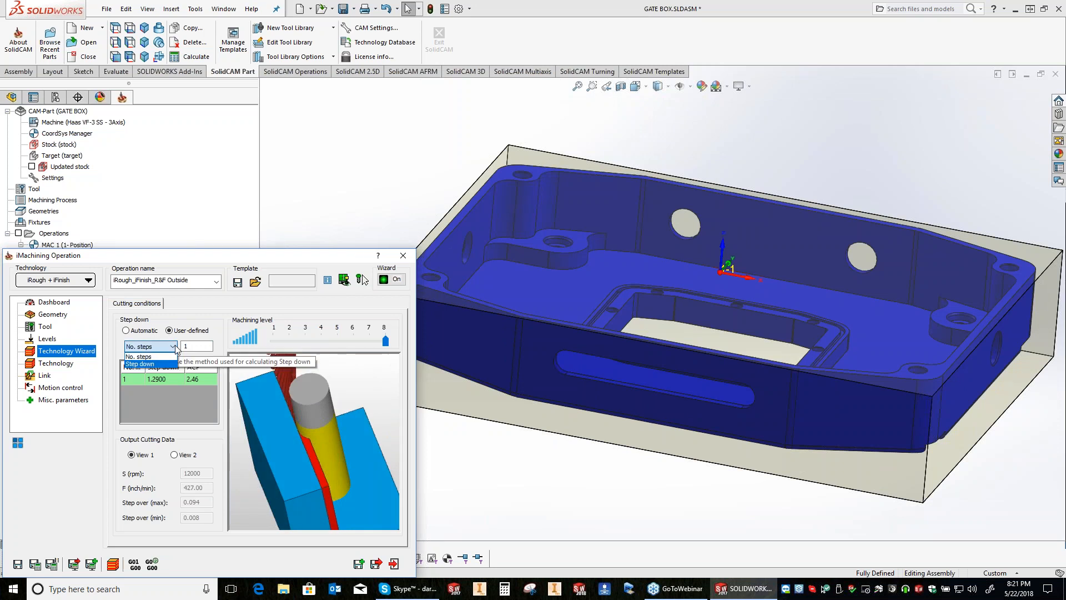
pyautogui.click(161, 364)
pyautogui.write('4')
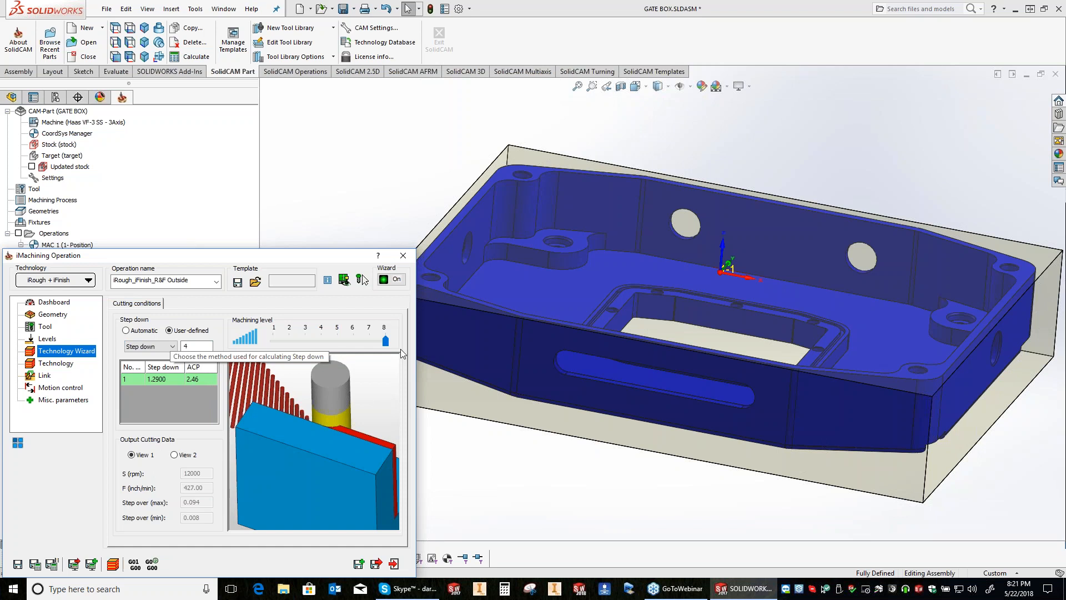
pyautogui.doubleClick(186, 346)
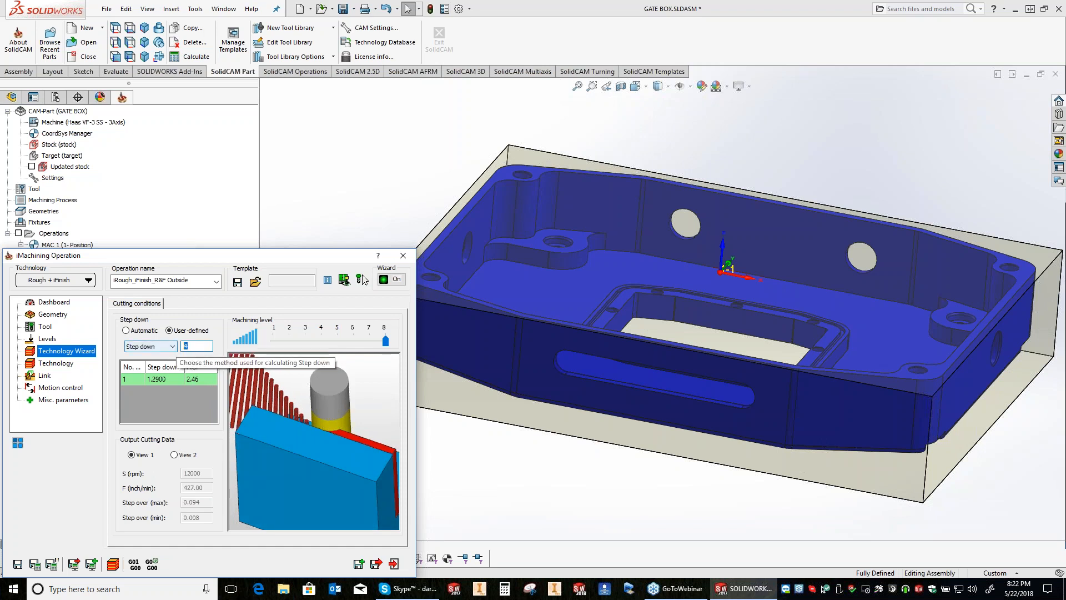
pyautogui.write('1')
pyautogui.moveTo(190, 346); pyautogui.dragTo(160, 344)
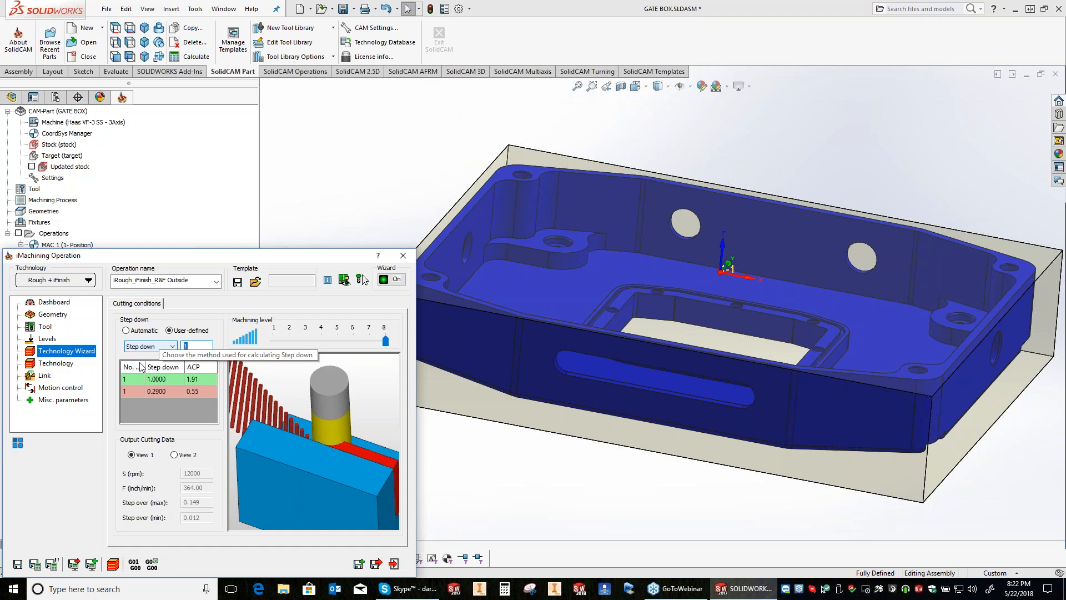
# Step: Try the No. steps method with 4 steps and 1 step, and return the step down to automatic
pyautogui.click(172, 346)
pyautogui.click(151, 356)
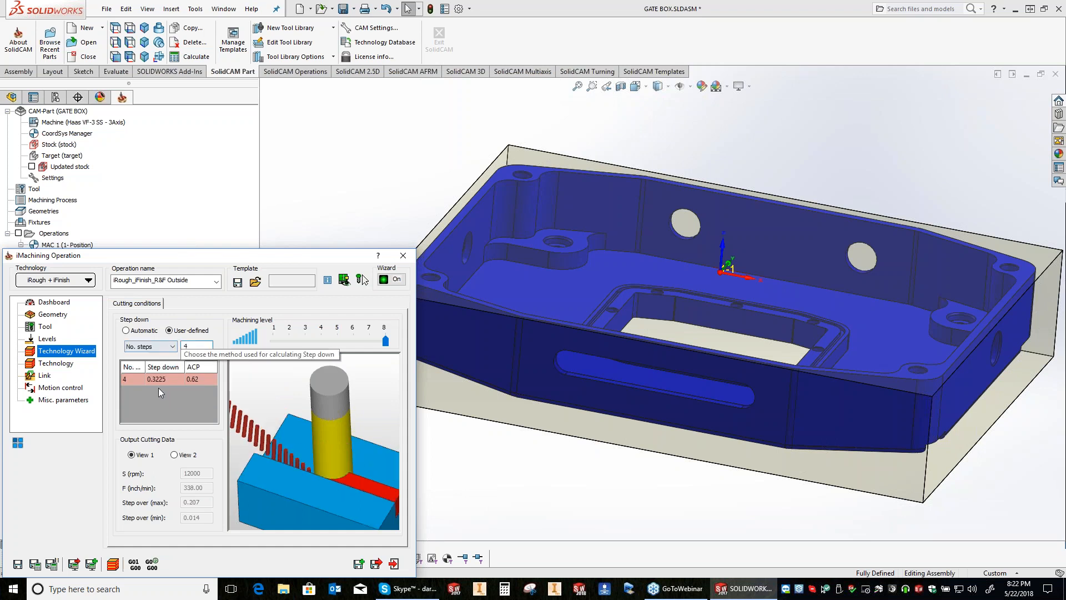
pyautogui.click(194, 346)
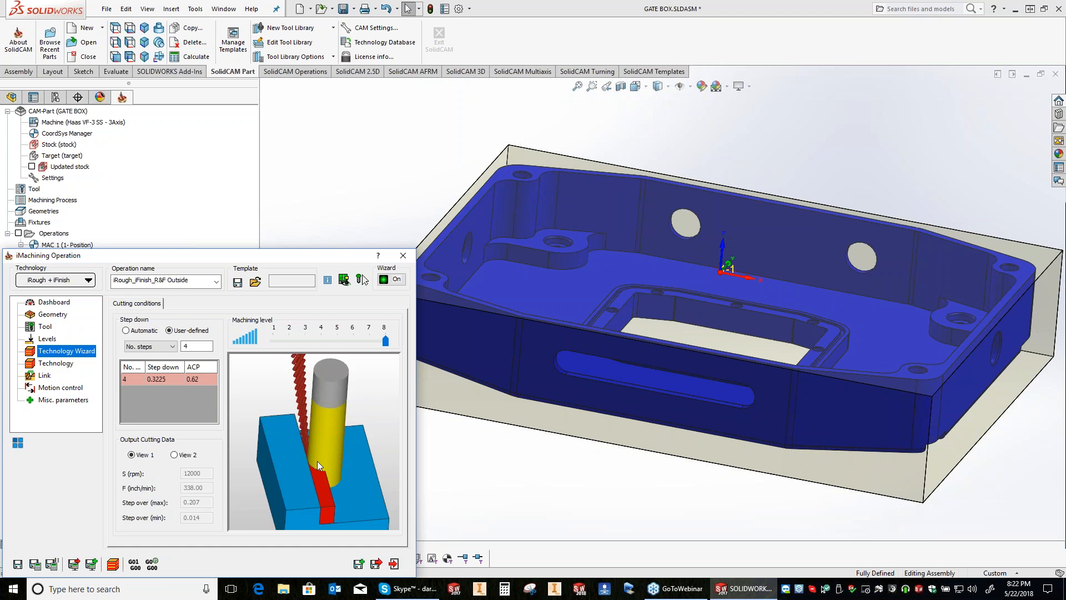
pyautogui.click(191, 346)
pyautogui.moveTo(191, 347); pyautogui.dragTo(144, 351)
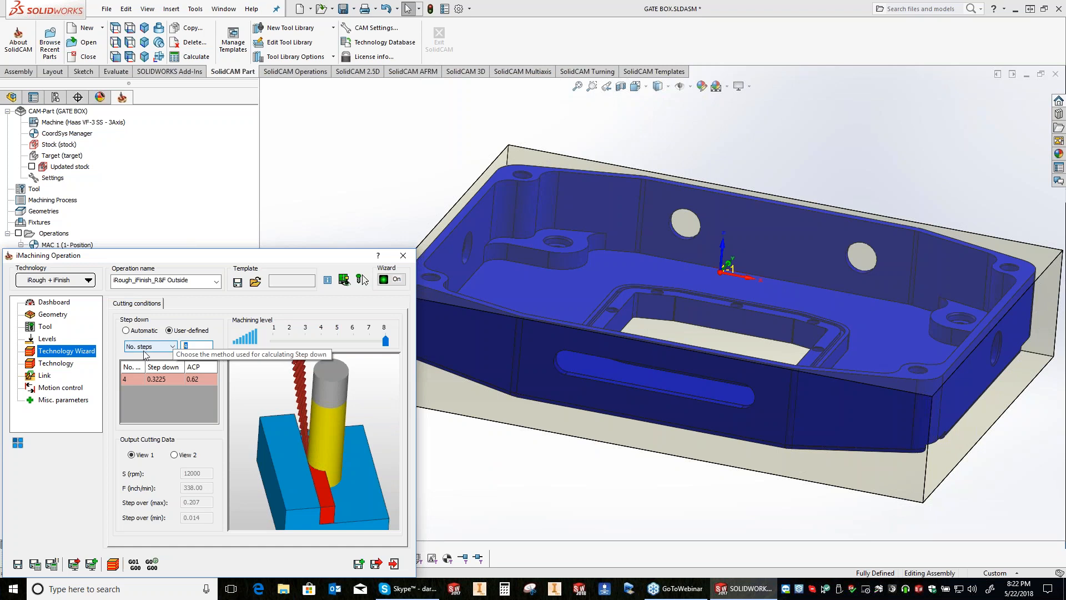
pyautogui.write('1')
pyautogui.click(143, 347)
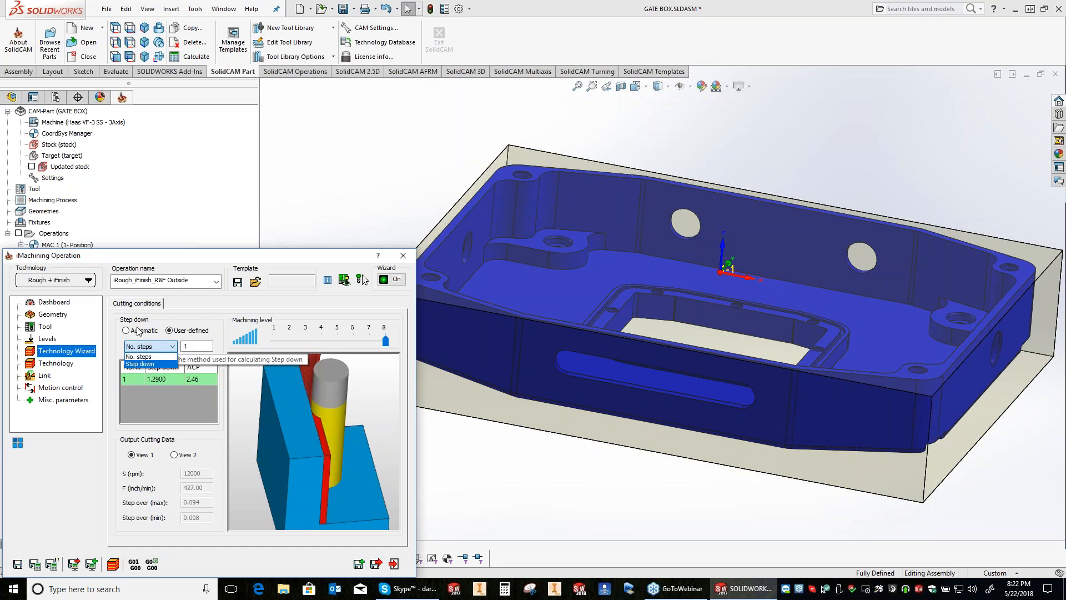
pyautogui.click(138, 331)
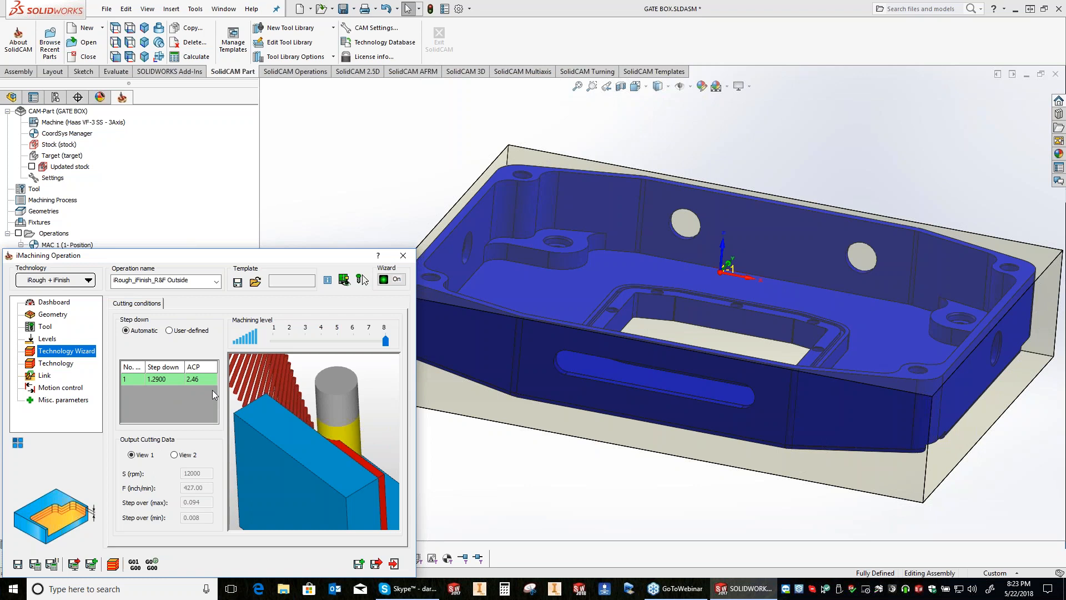
# Step: Open the operation's Ø0.5 3FL Solidcarbide Endmill and examine its diameter, cutting length, tool material and helical angle options
pyautogui.click(45, 326)
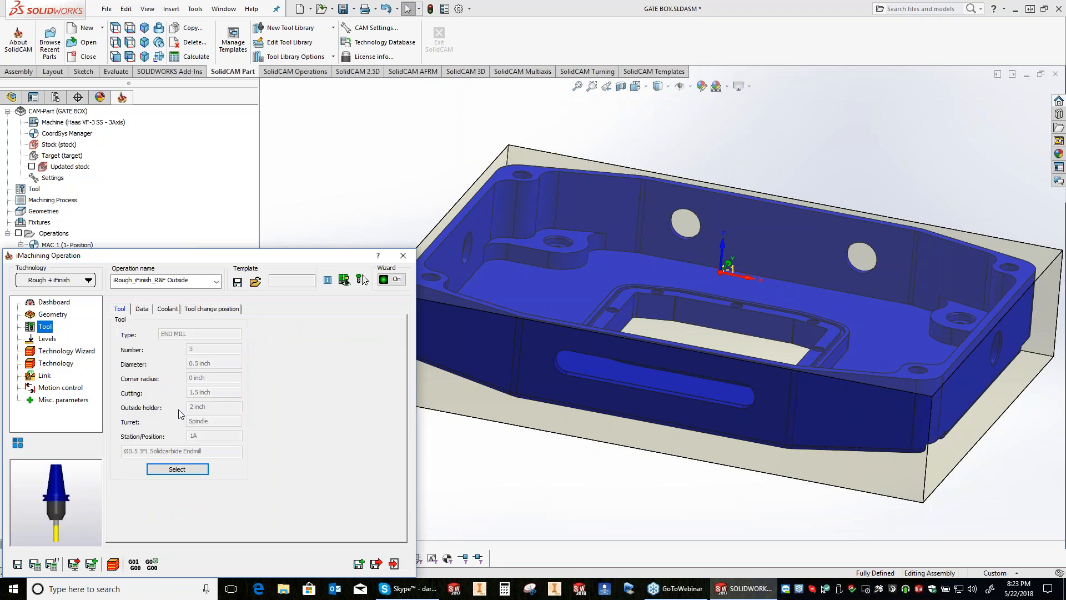
pyautogui.click(177, 469)
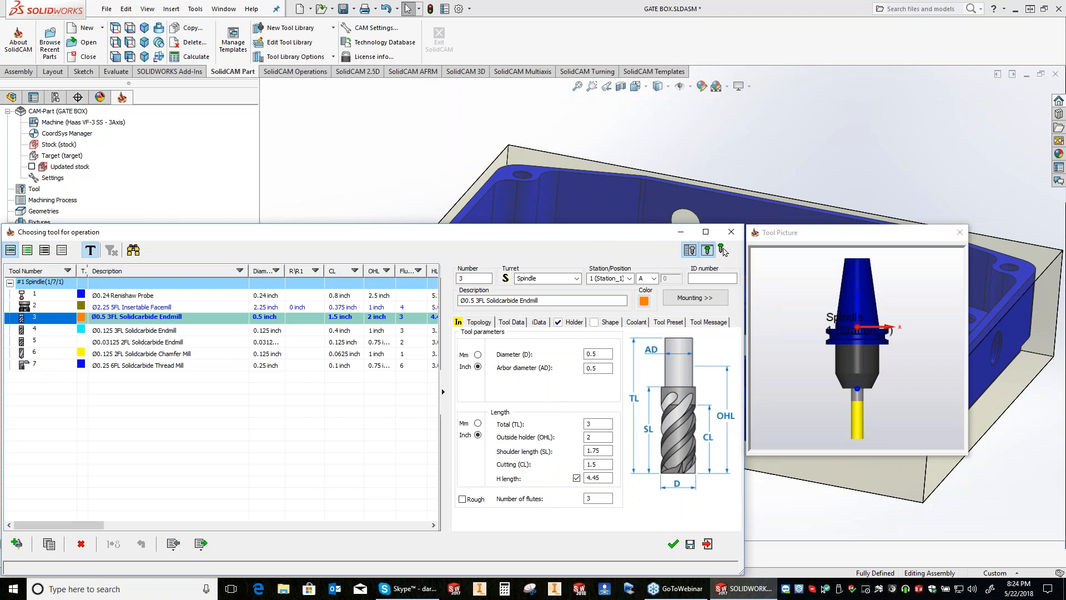
pyautogui.press('Tab')
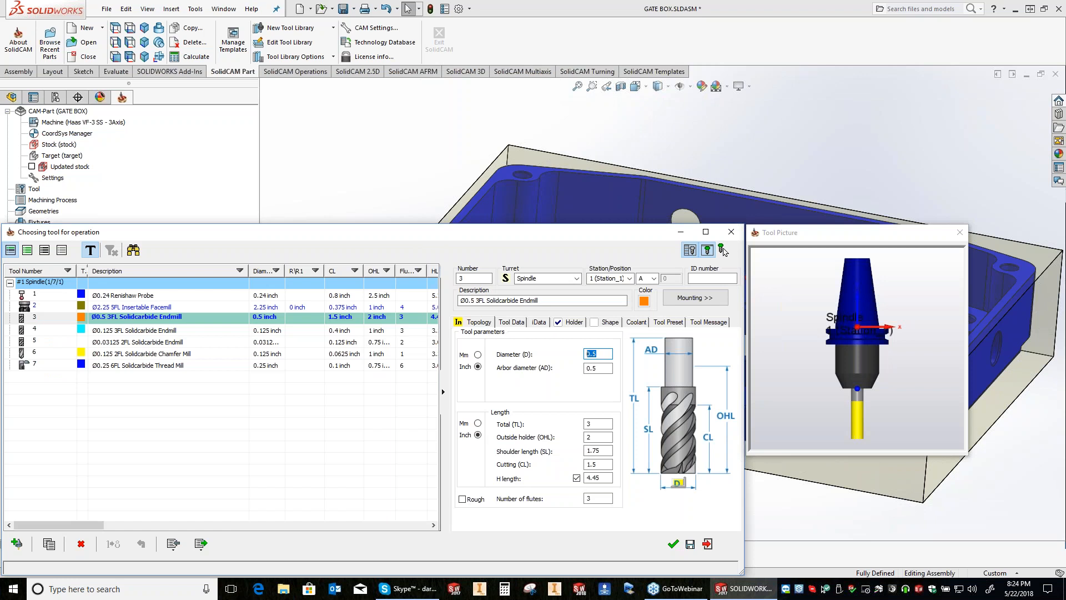
pyautogui.click(597, 464)
pyautogui.press('Tab')
pyautogui.click(539, 322)
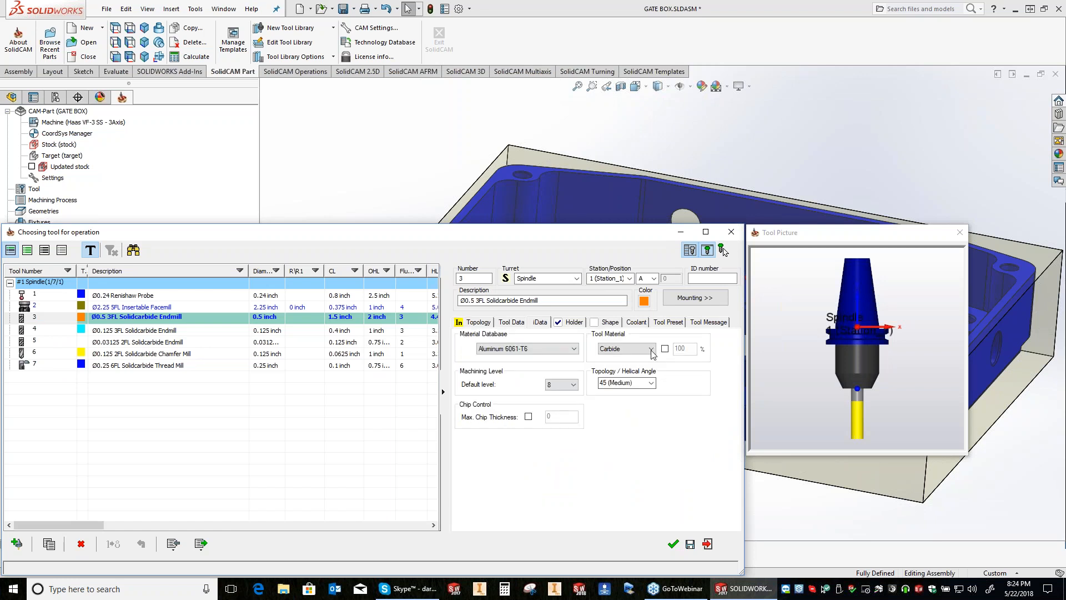
pyautogui.click(651, 349)
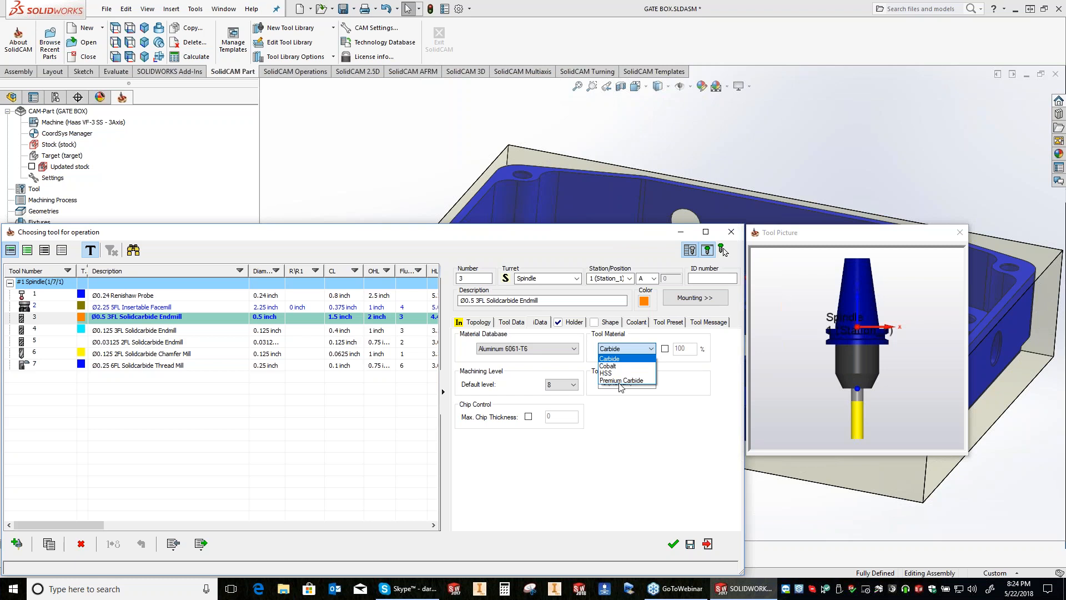
pyautogui.click(653, 383)
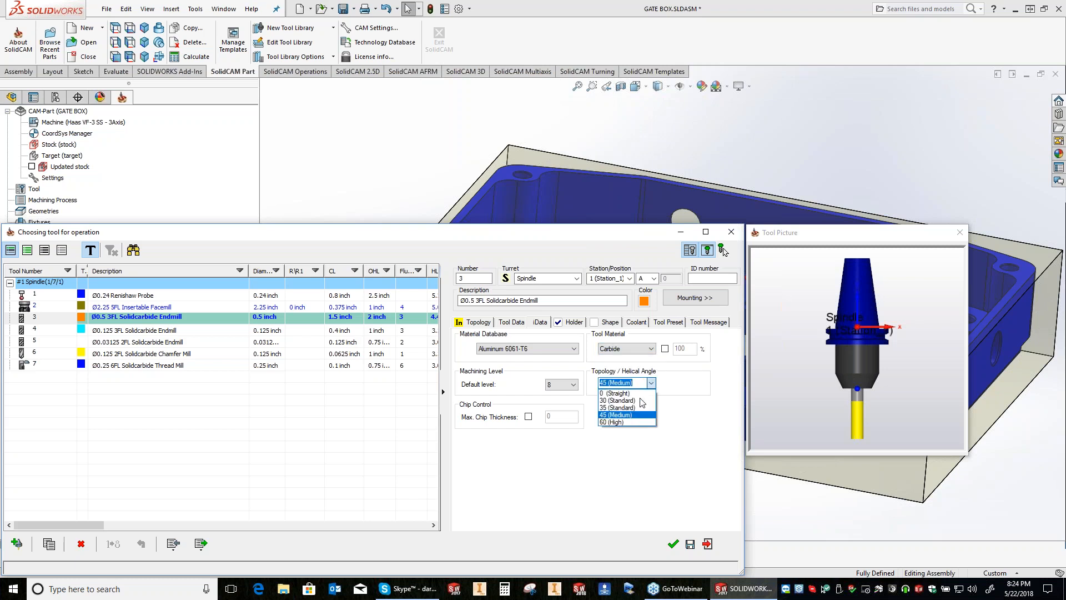
pyautogui.click(629, 441)
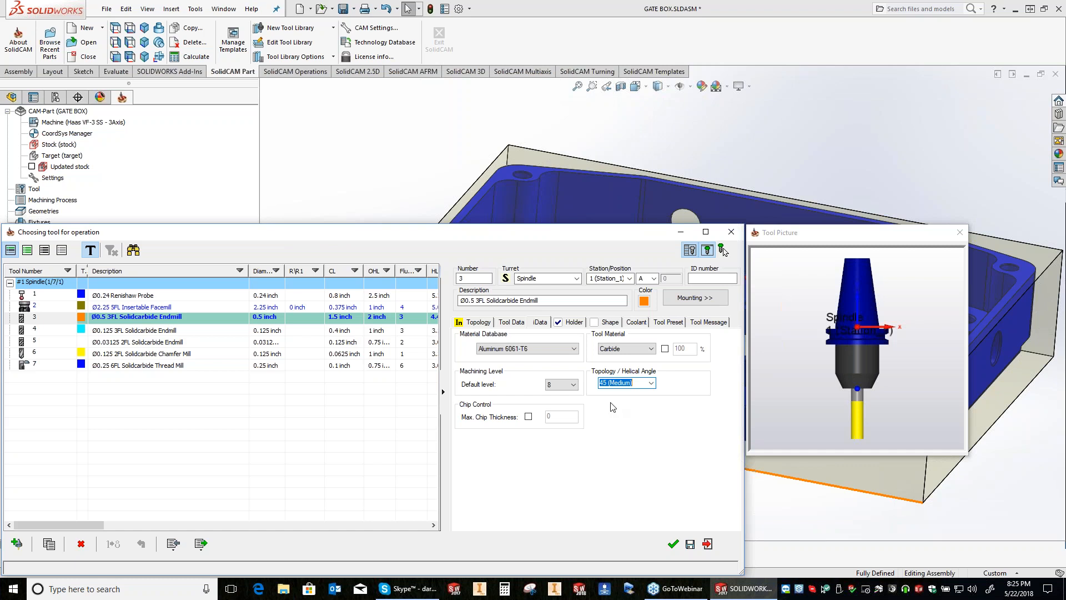
# Step: Set the endmill's spin rate to 100 in V (ft/min) and its XY feed to 0.0025 in FZ (inch/tooth)
pyautogui.click(479, 322)
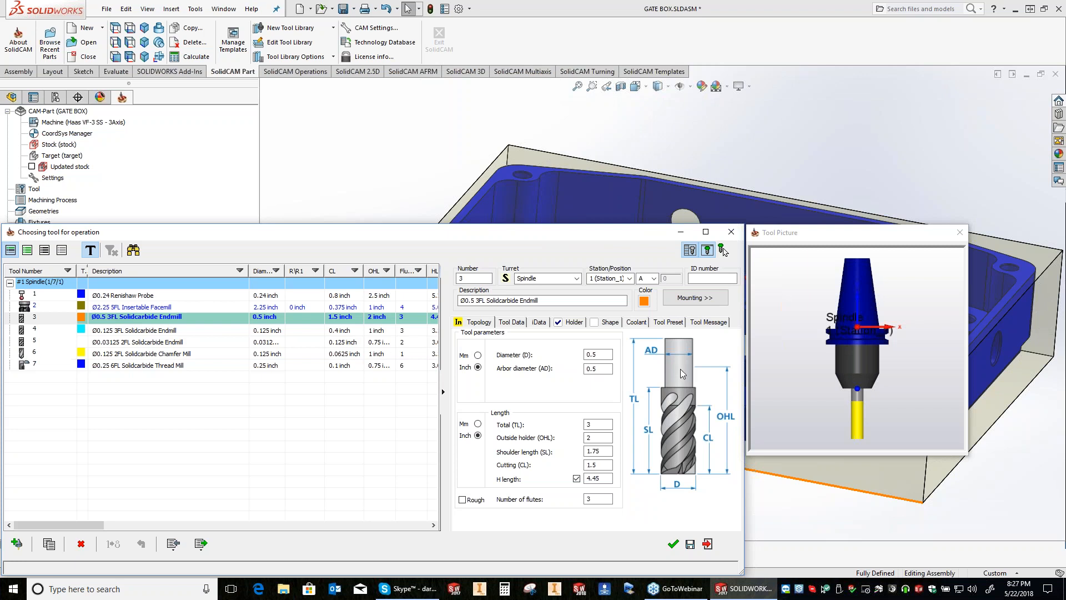
pyautogui.click(511, 322)
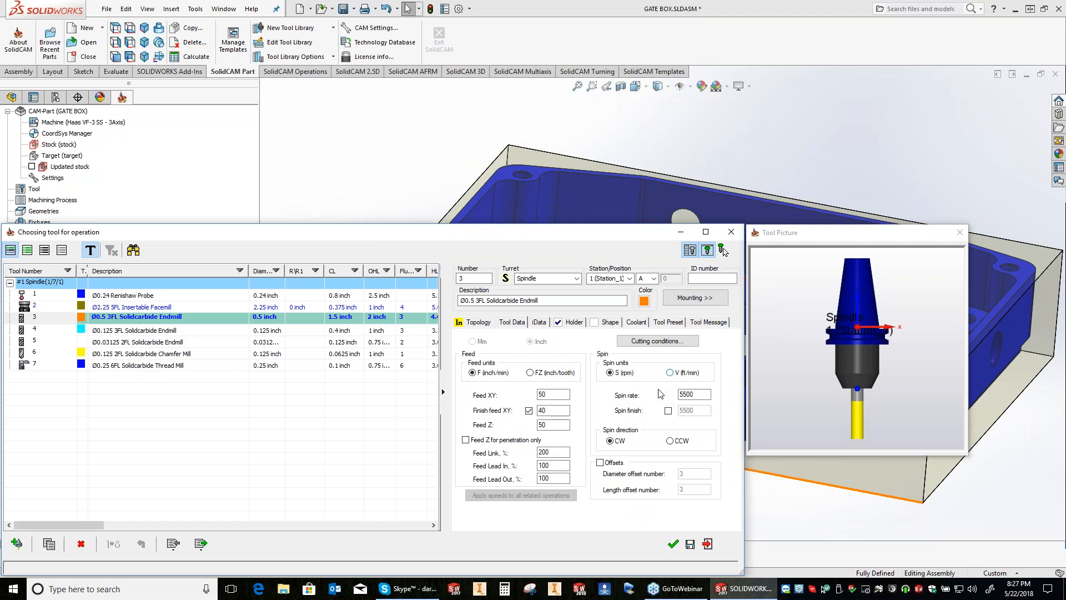
pyautogui.click(670, 373)
pyautogui.write('100')
pyautogui.click(555, 374)
pyautogui.write('0.0025')
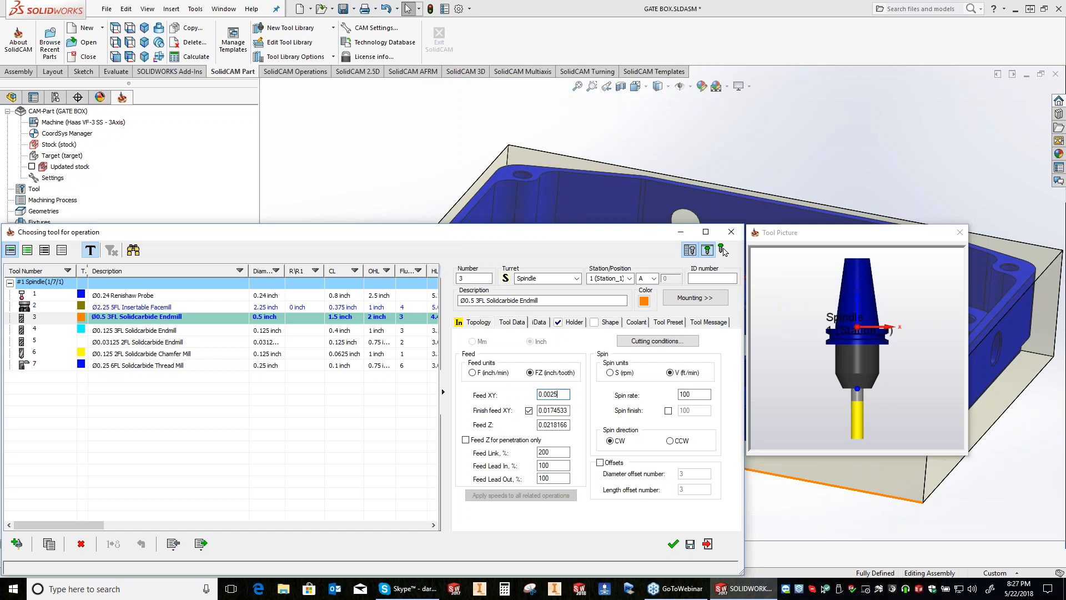
# Step: Switch the spin units to S (rpm) and check the feed in inch/min before returning the feed units to FZ (inch/tooth)
pyautogui.click(485, 373)
pyautogui.click(550, 374)
pyautogui.click(613, 372)
pyautogui.click(473, 372)
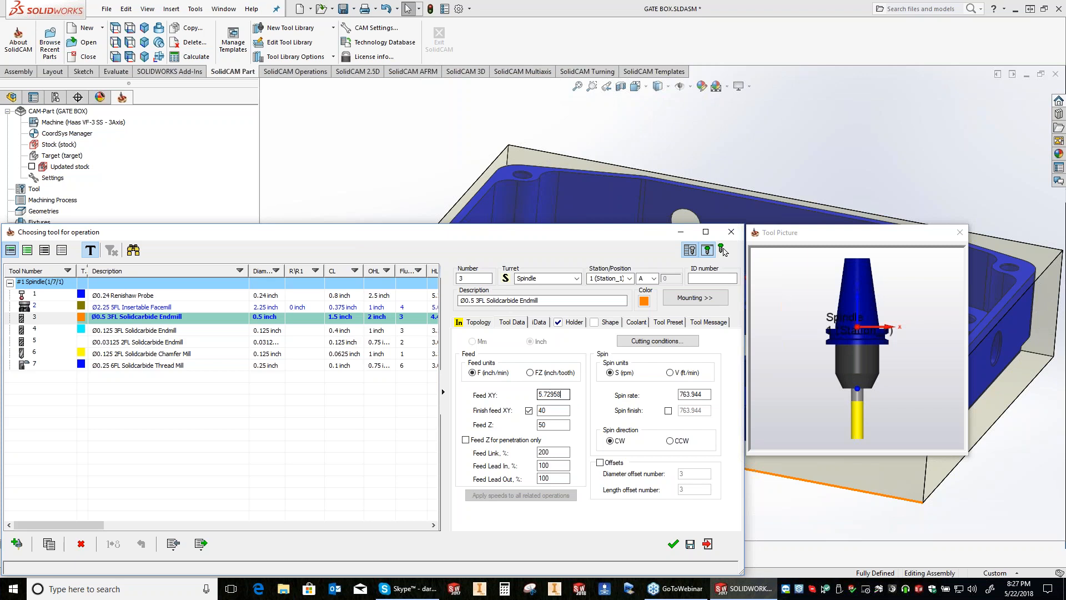
pyautogui.click(543, 373)
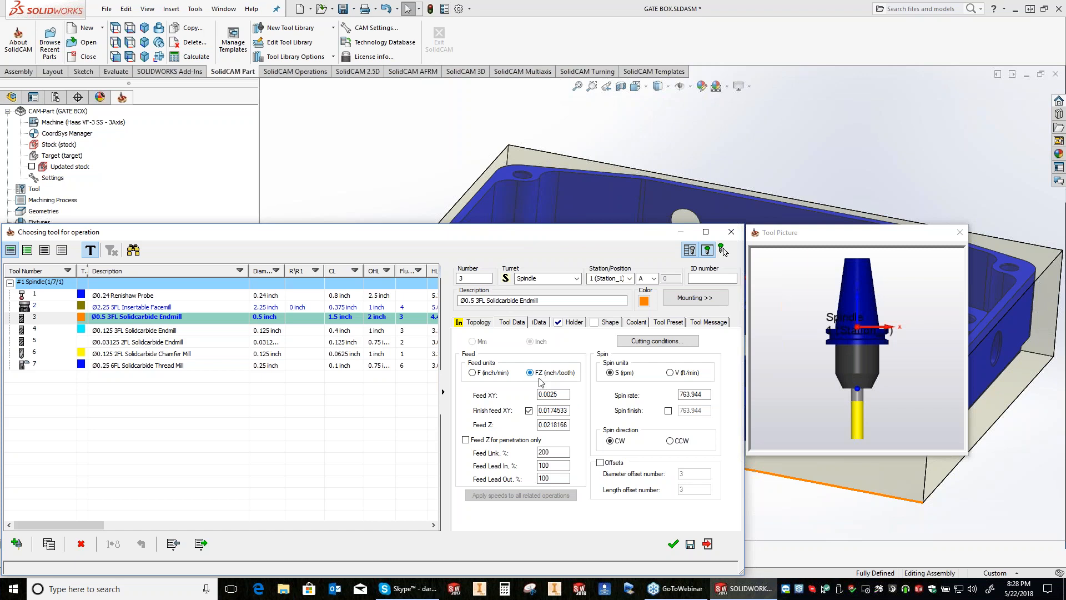
# Step: Close the tool table without saving its changes and return to the operation's Technology Wizard
pyautogui.click(524, 201)
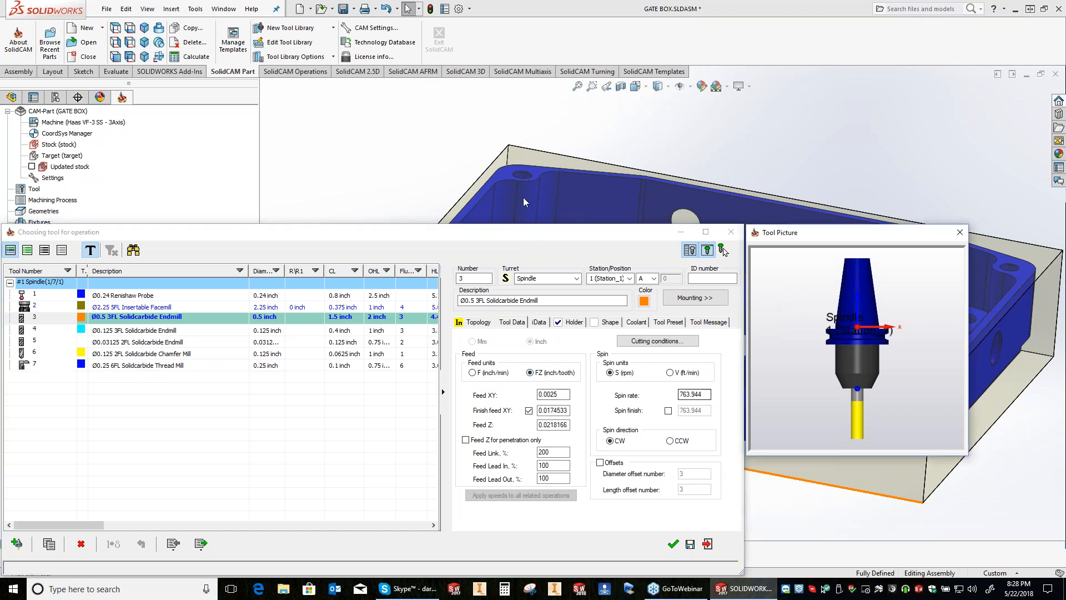
pyautogui.click(51, 340)
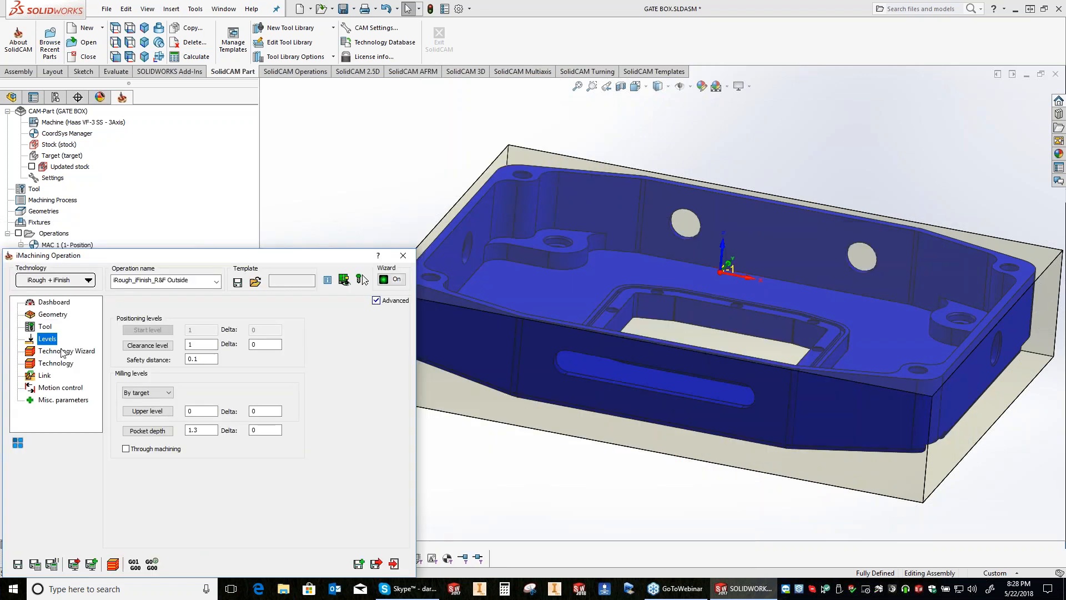
pyautogui.click(63, 351)
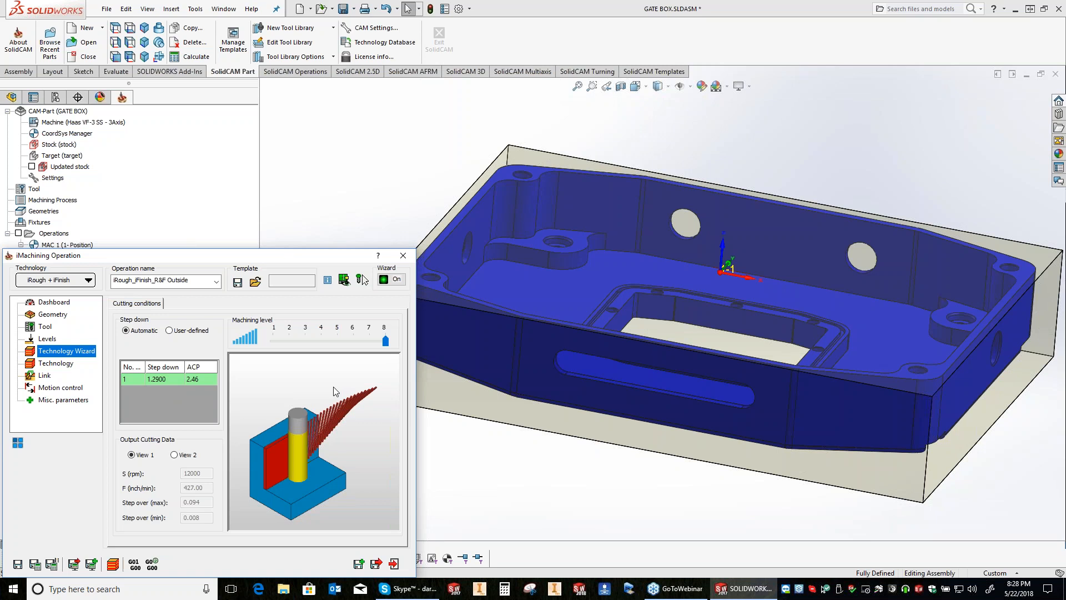
# Step: Examine the tool's engagement with the wall from several angles in the Technology Wizard's 3D cutting preview
pyautogui.moveTo(286, 466); pyautogui.dragTo(308, 470, button='middle')
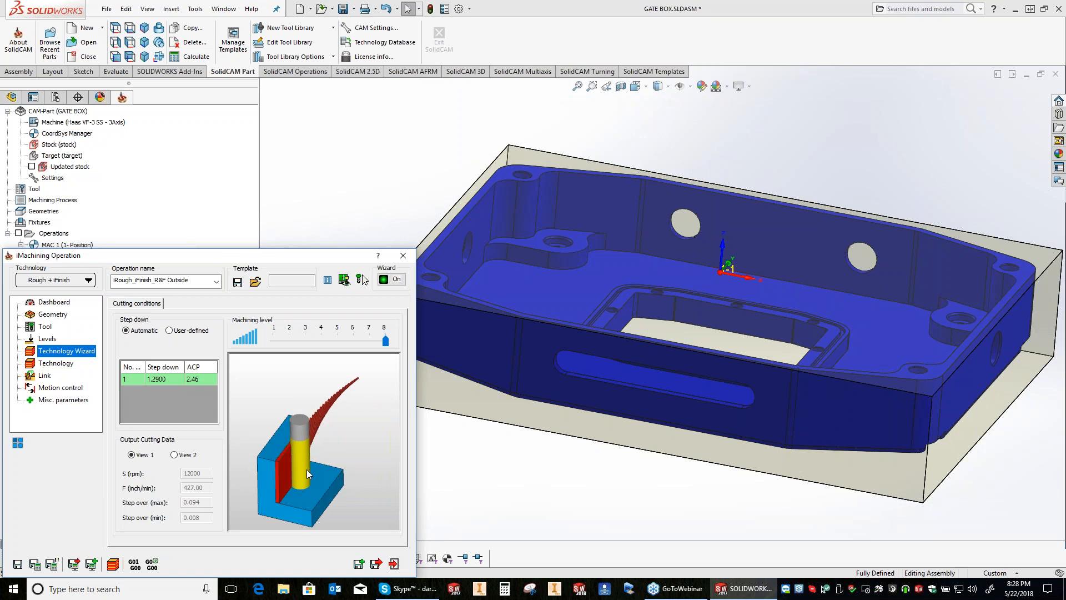
pyautogui.scroll(5, 312, 484)
pyautogui.moveTo(312, 484); pyautogui.dragTo(297, 461, button='middle')
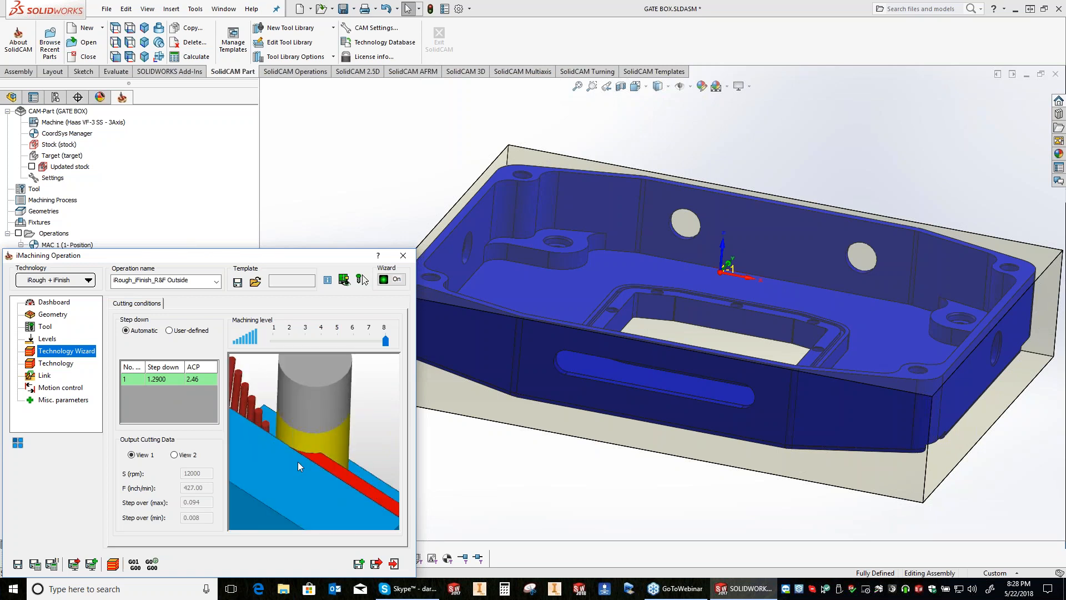
pyautogui.scroll(3, 297, 461)
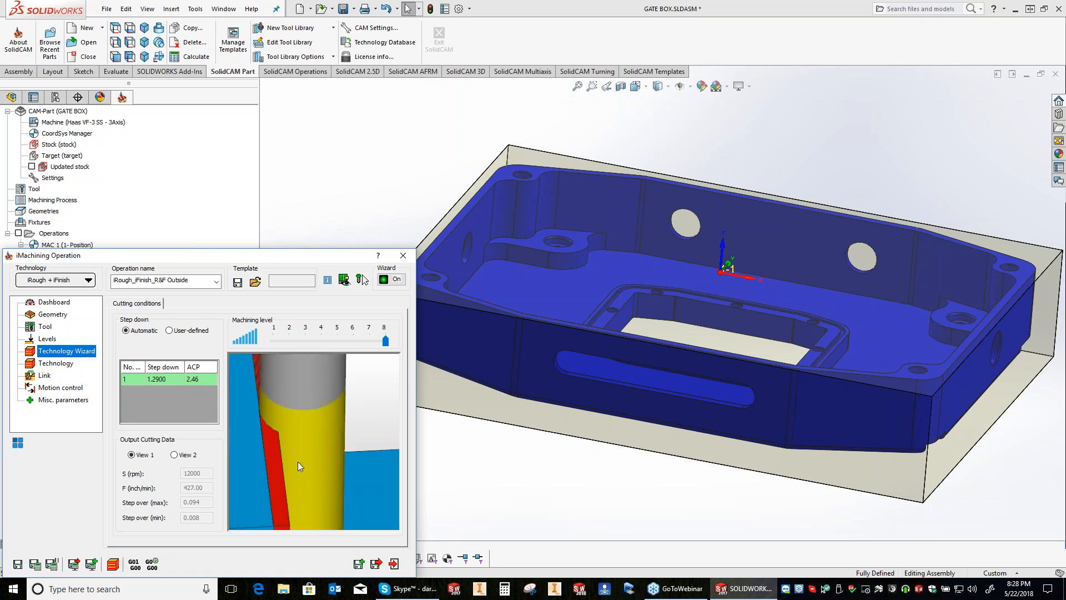
pyautogui.moveTo(297, 462); pyautogui.dragTo(264, 458, button='middle')
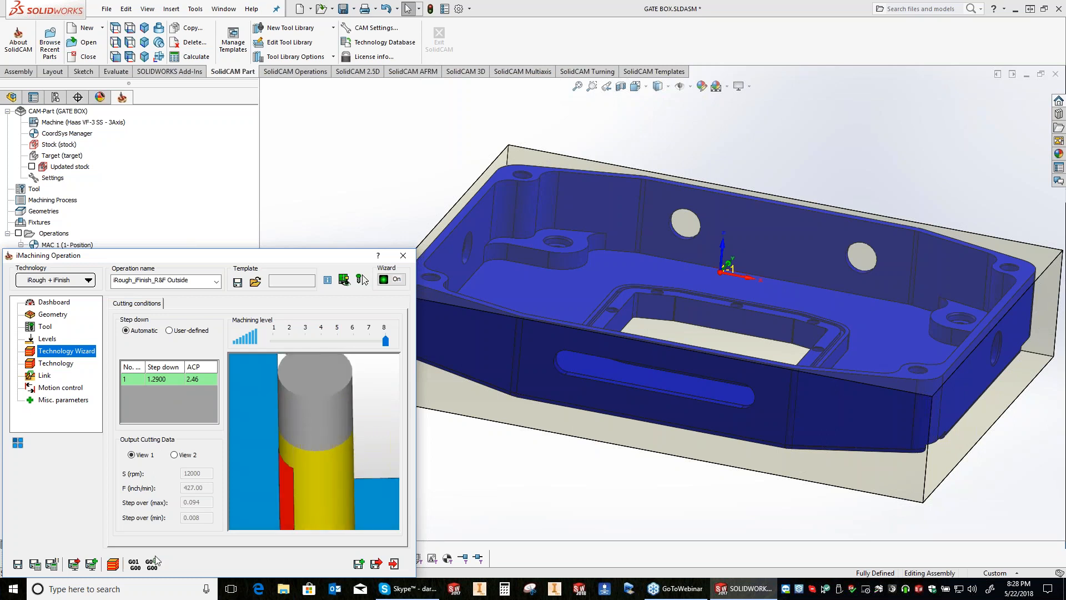
# Step: Switch to Paint and draw a horizontal line about 1234 px long with a circle about 261 px wide resting on it
pyautogui.click(118, 591)
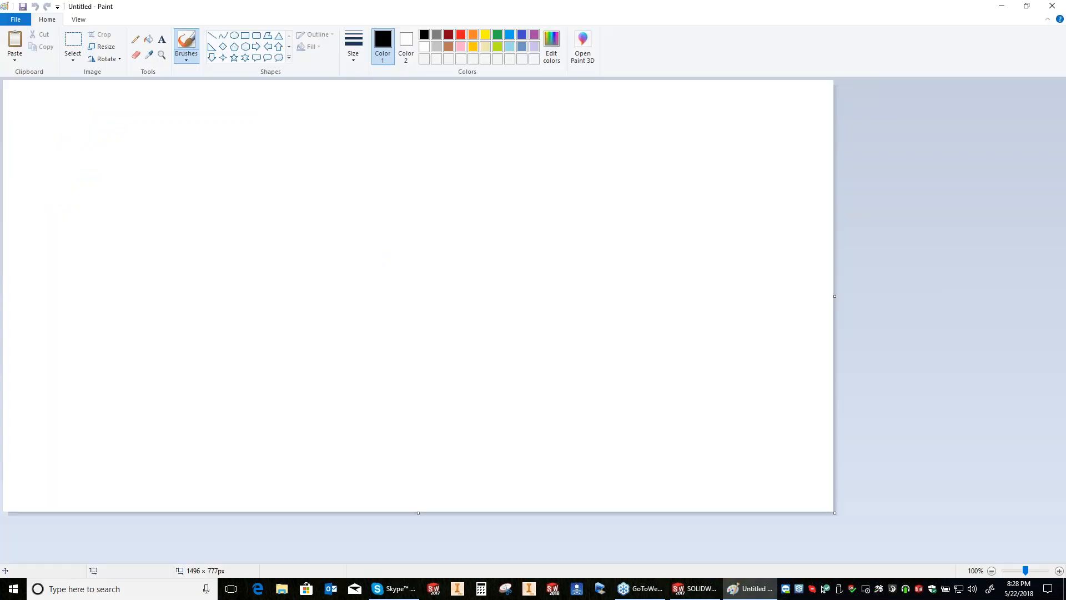
pyautogui.click(212, 35)
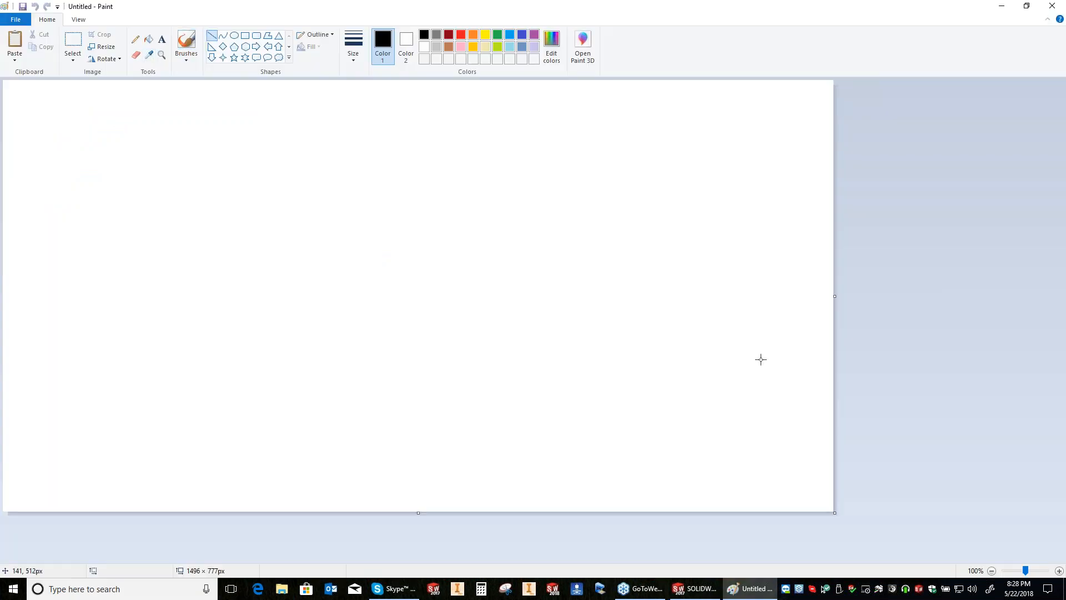
pyautogui.moveTo(81, 362); pyautogui.dragTo(767, 363)
pyautogui.click(235, 35)
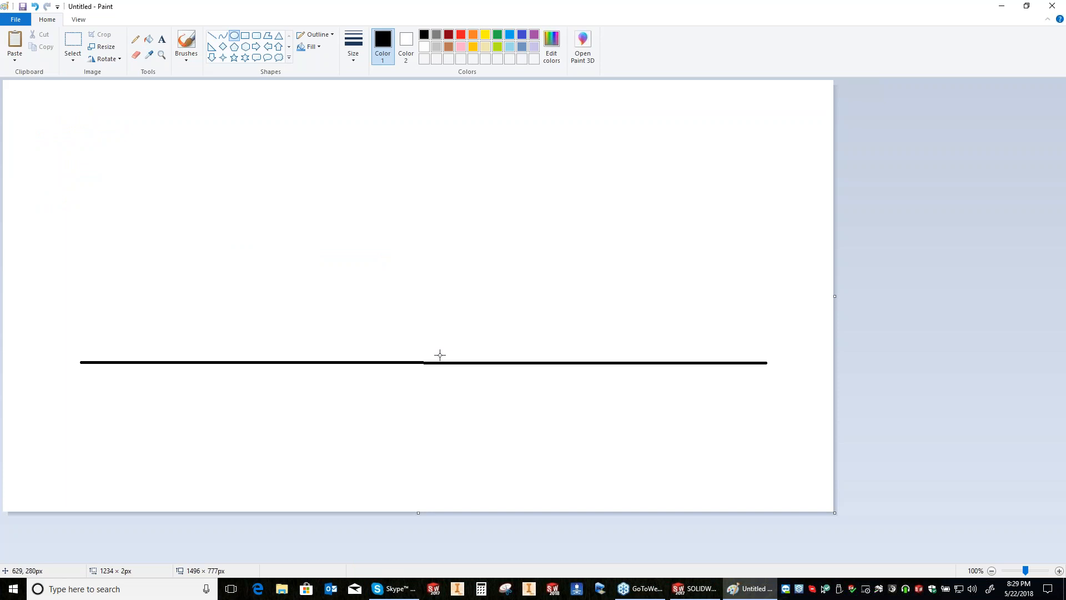
pyautogui.moveTo(429, 361); pyautogui.dragTo(285, 217)
# Step: Draw a vertical wall line about 483 px tall at the line's right end and offset lines about 573 and 409 px long inside the corner
pyautogui.click(211, 36)
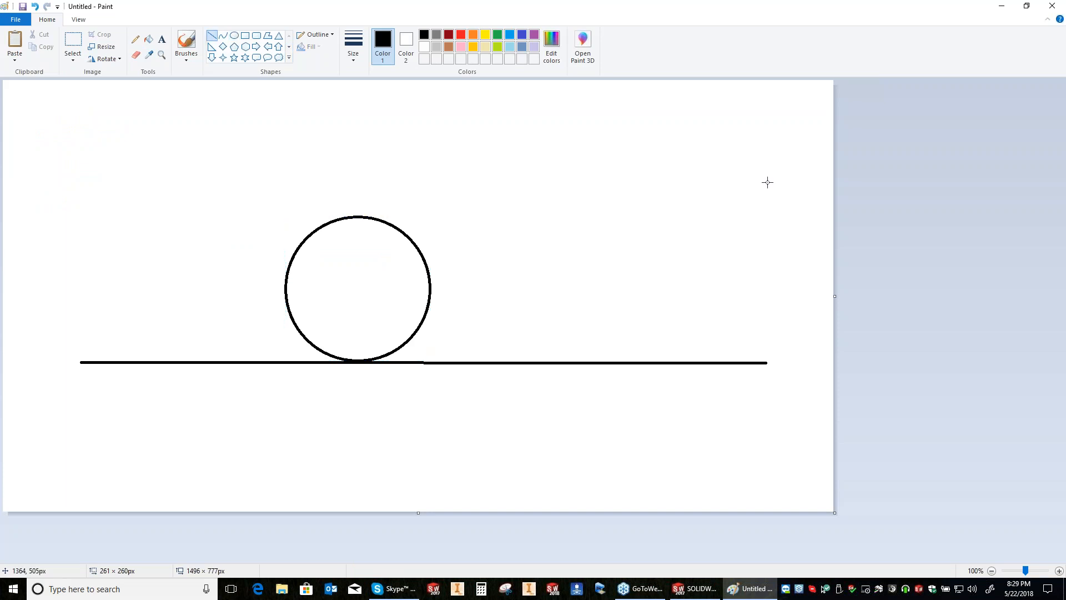
pyautogui.moveTo(766, 362); pyautogui.dragTo(767, 94)
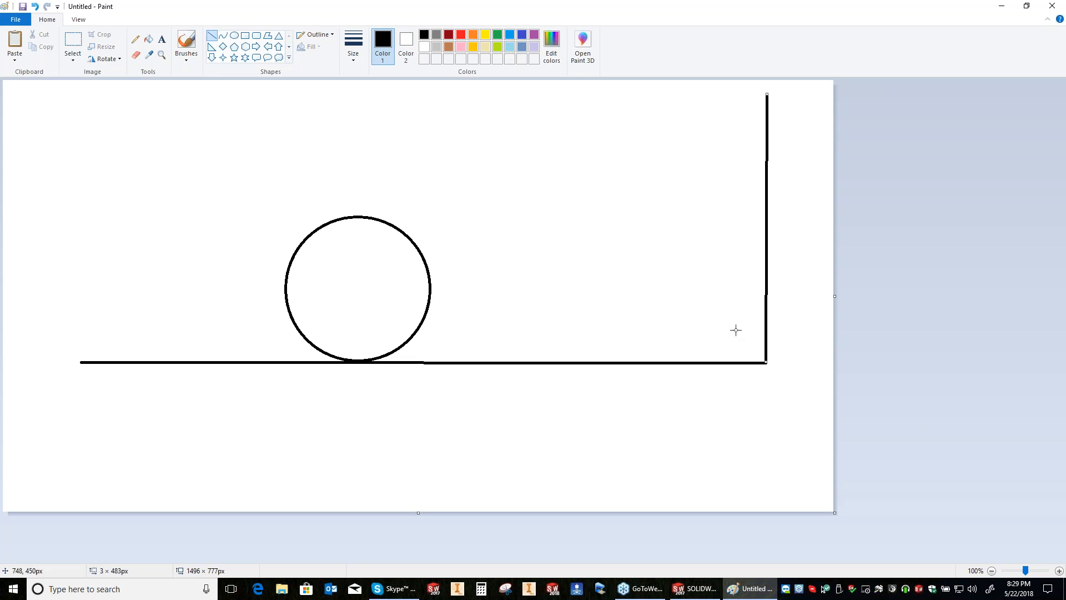
pyautogui.moveTo(418, 330); pyautogui.dragTo(765, 331)
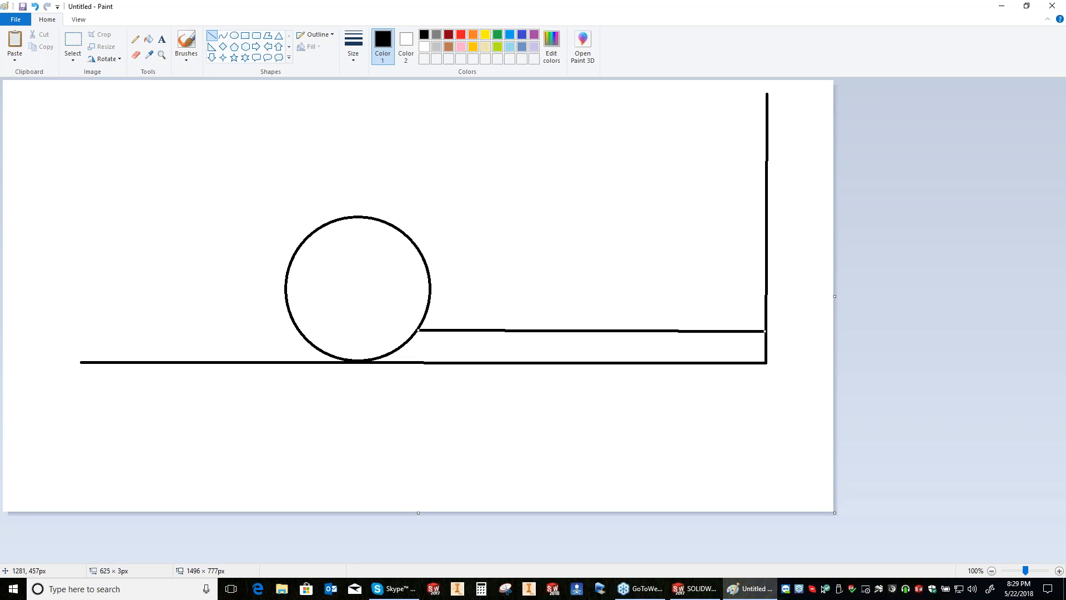
pyautogui.hotkey('ctrl', 'z')
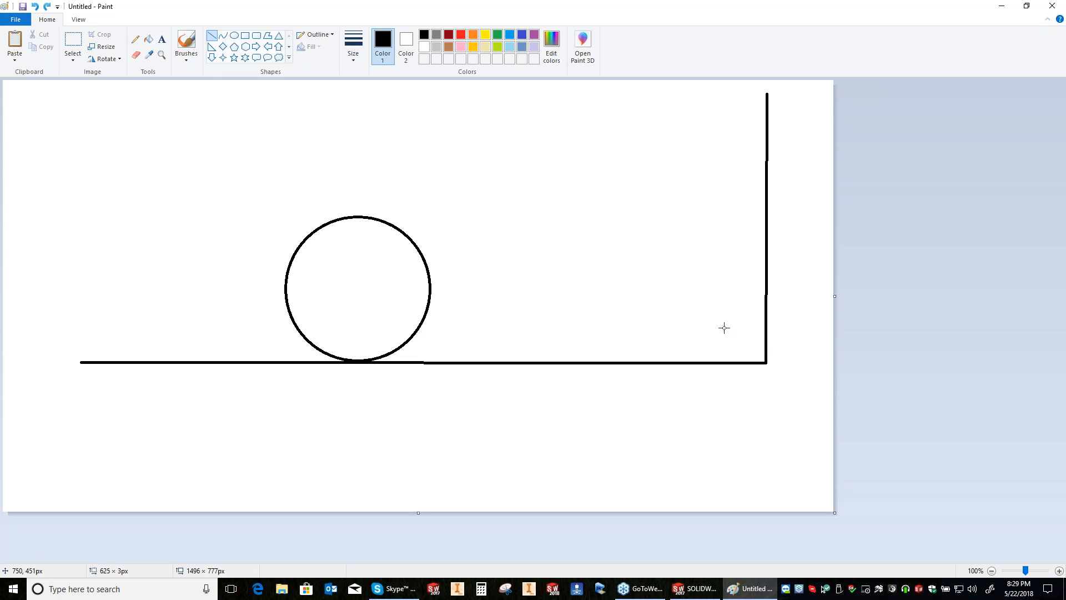
pyautogui.moveTo(419, 330); pyautogui.dragTo(726, 327)
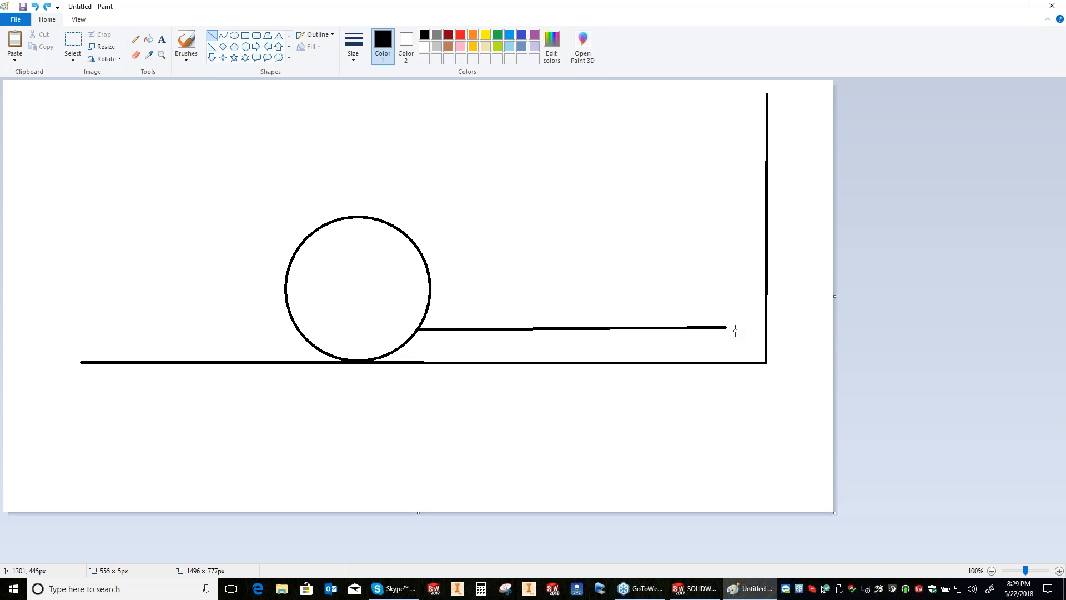
pyautogui.moveTo(735, 331); pyautogui.dragTo(736, 330)
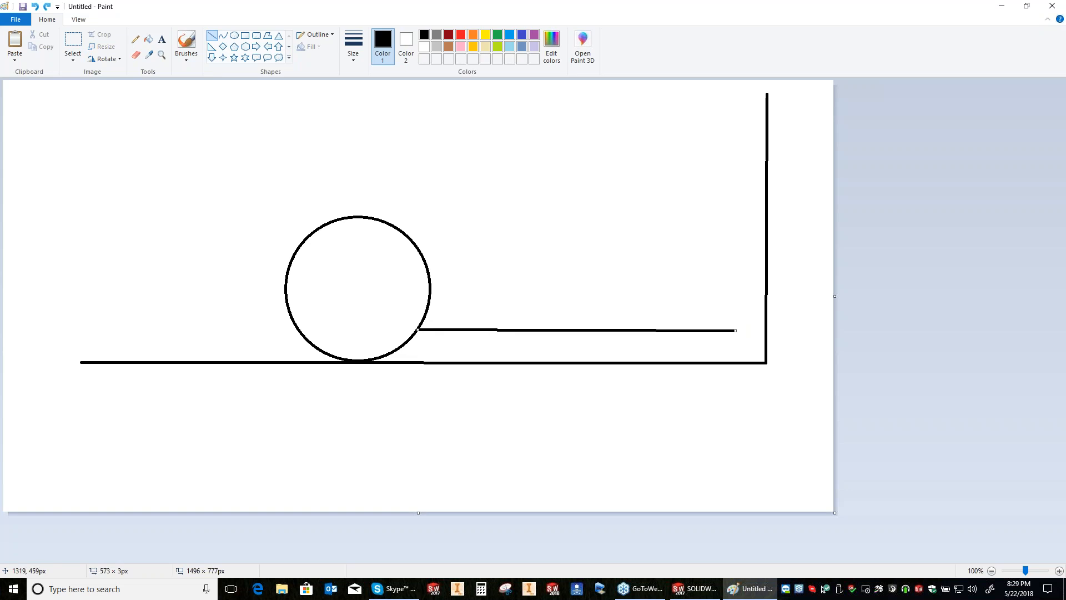
pyautogui.moveTo(735, 320); pyautogui.dragTo(734, 233)
pyautogui.moveTo(734, 94); pyautogui.dragTo(735, 93)
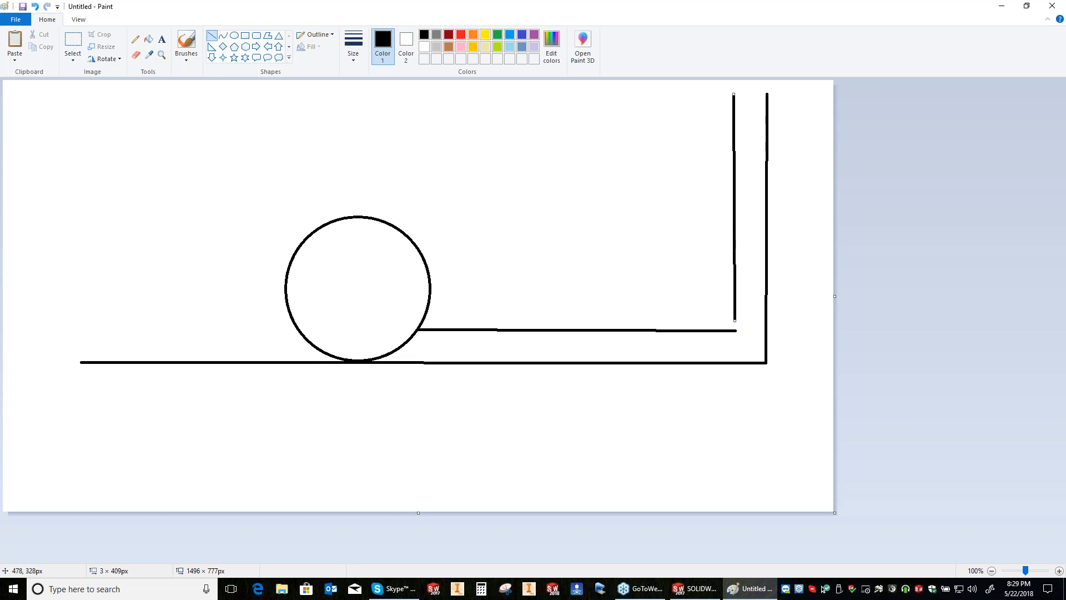
# Step: Draw a second circle about 243 × 247 px fitted into the corner, touching both outer wall lines
pyautogui.click(234, 35)
pyautogui.moveTo(637, 250); pyautogui.dragTo(662, 286)
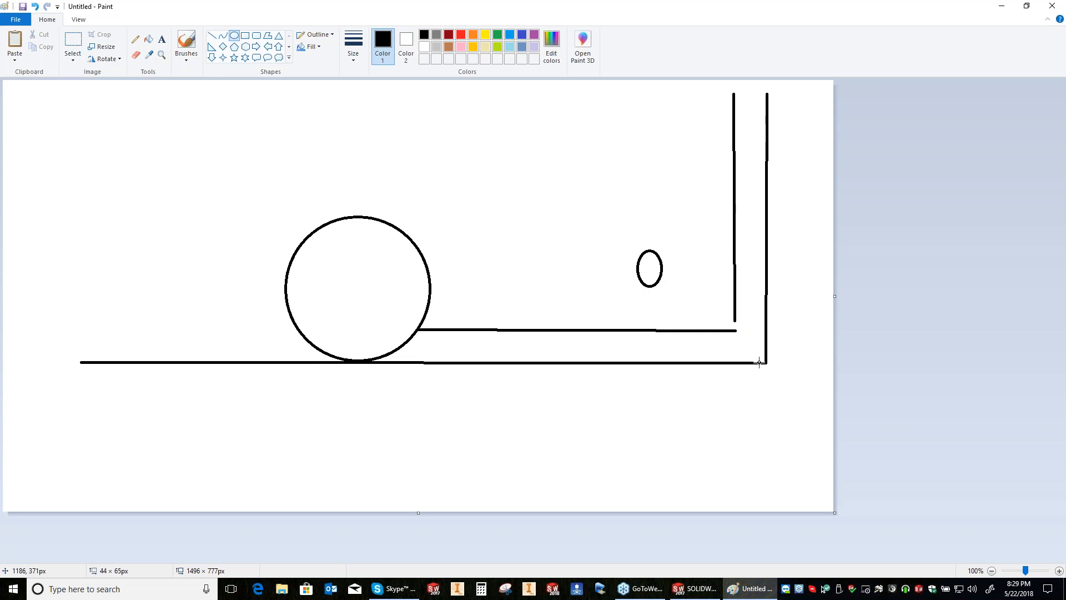
pyautogui.moveTo(759, 362); pyautogui.dragTo(761, 363)
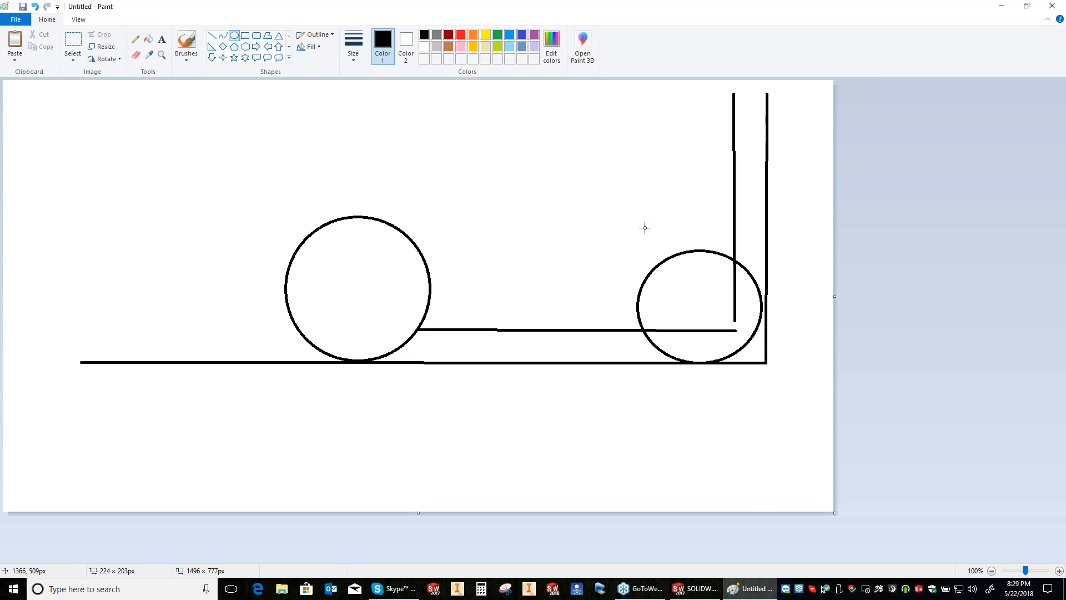
pyautogui.moveTo(630, 224); pyautogui.dragTo(766, 362)
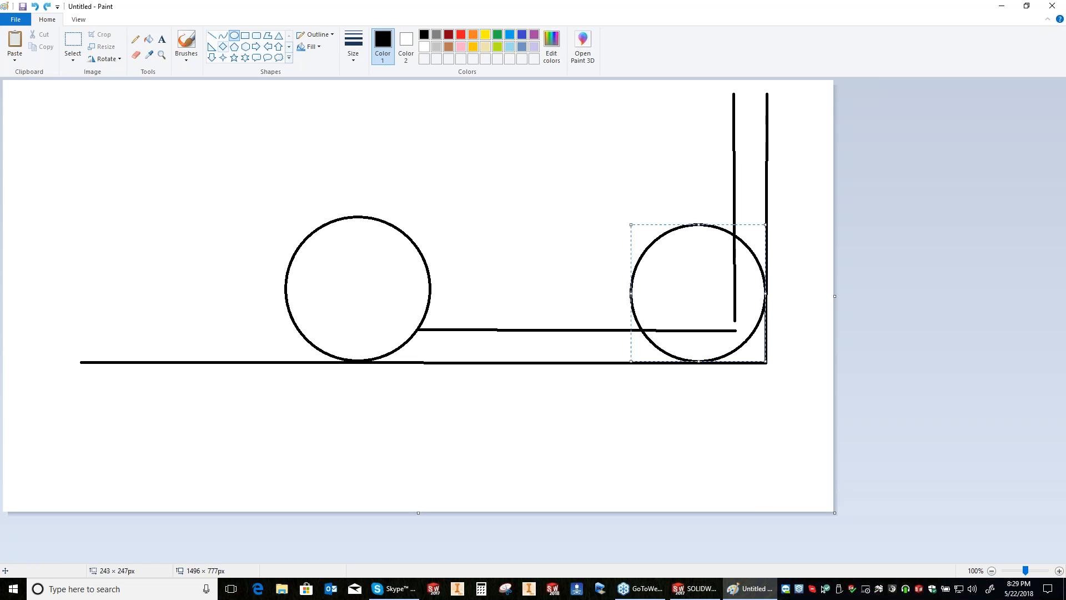
# Step: Mark the cutting angle inside the first circle with freehand pencil lines from its centre and a small arc
pyautogui.click(135, 39)
pyautogui.moveTo(345, 285); pyautogui.dragTo(416, 330)
pyautogui.moveTo(351, 362); pyautogui.dragTo(345, 285)
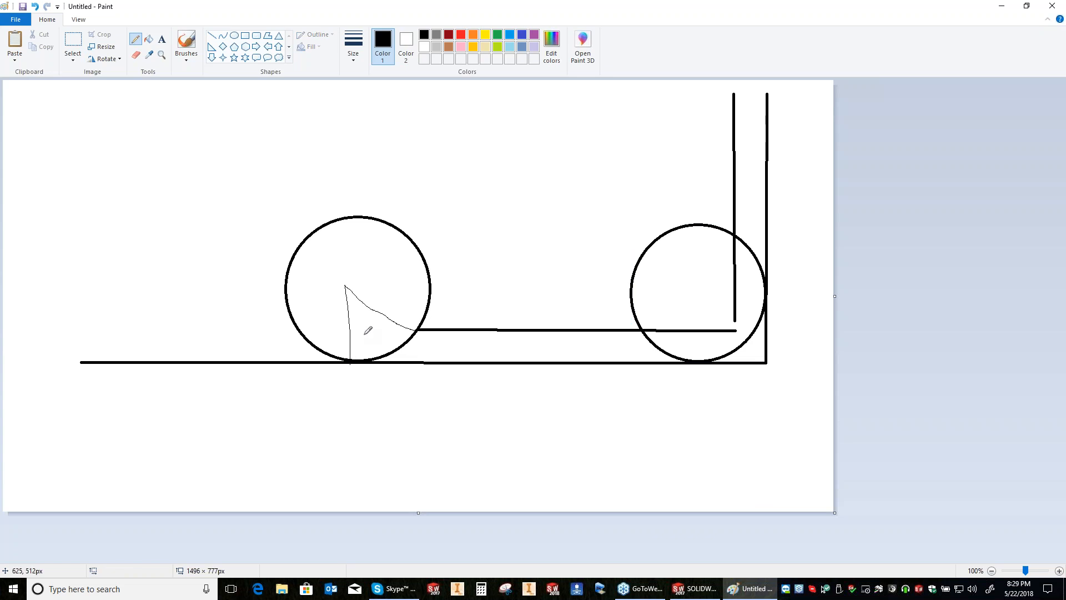
pyautogui.moveTo(387, 317); pyautogui.dragTo(354, 336)
# Step: Sketch the engagement angle in the corner circle and add freehand loops and arrows showing tool rotation and direction
pyautogui.moveTo(697, 360); pyautogui.dragTo(733, 238)
pyautogui.moveTo(715, 348); pyautogui.dragTo(769, 294)
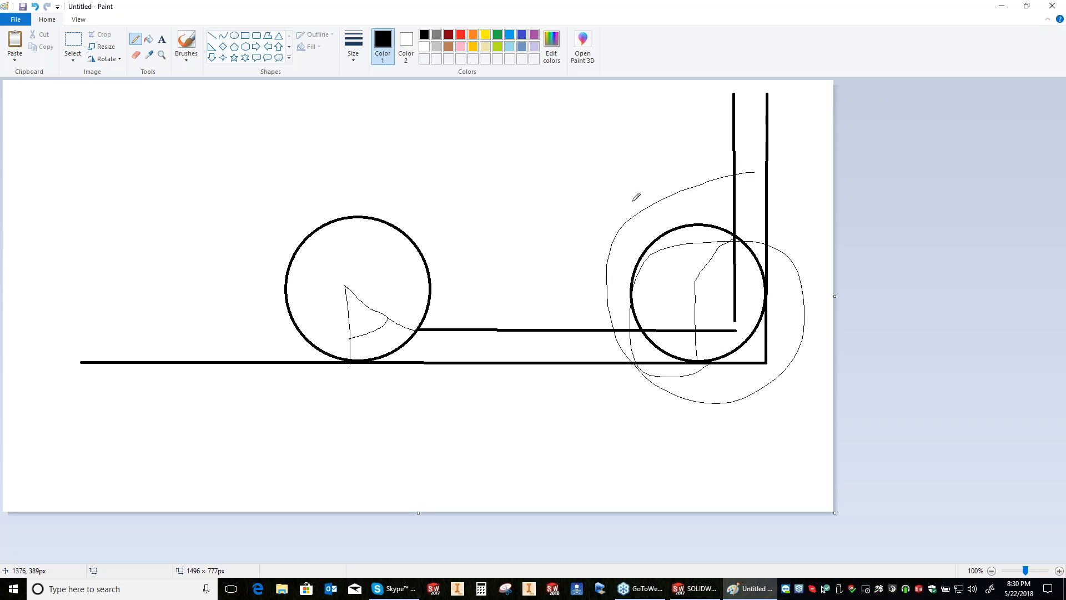
pyautogui.moveTo(628, 201); pyautogui.dragTo(723, 209)
pyautogui.moveTo(803, 297); pyautogui.dragTo(767, 296)
pyautogui.moveTo(739, 189); pyautogui.dragTo(755, 228)
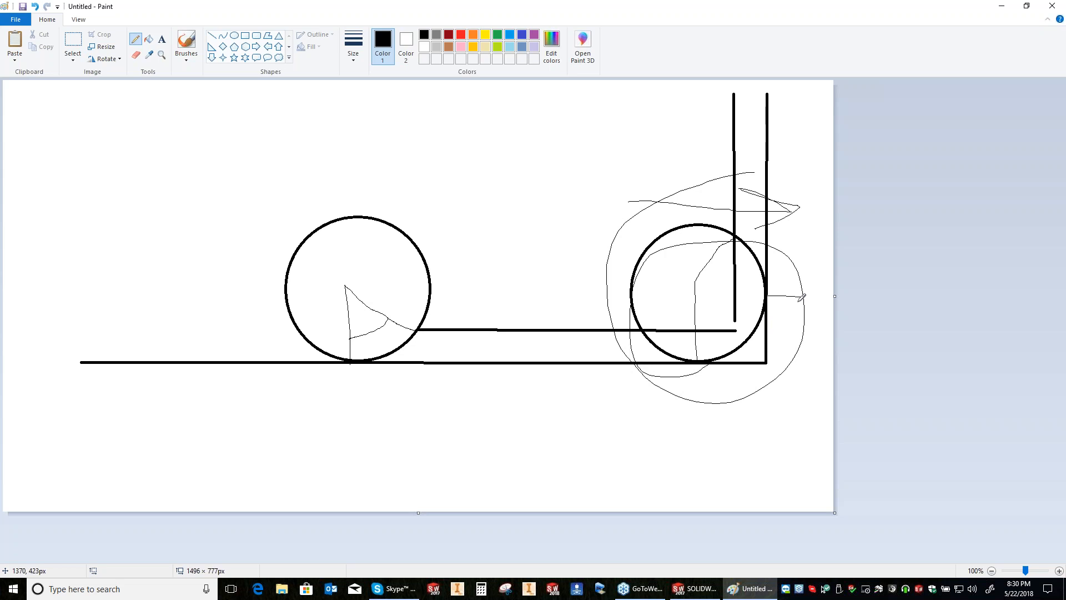
# Step: Scribble around the contact point between the corner circle and the vertical wall, and close Paint without saving
pyautogui.moveTo(775, 281); pyautogui.dragTo(752, 288)
pyautogui.moveTo(780, 310); pyautogui.dragTo(766, 294)
pyautogui.hotkey('alt', 'F4')
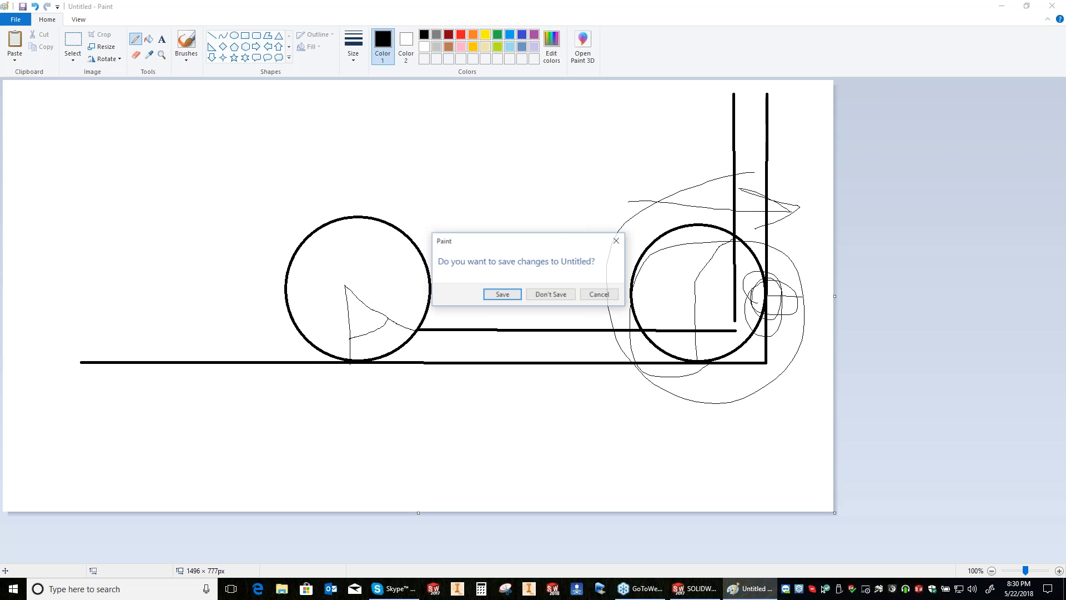
pyautogui.press('n')
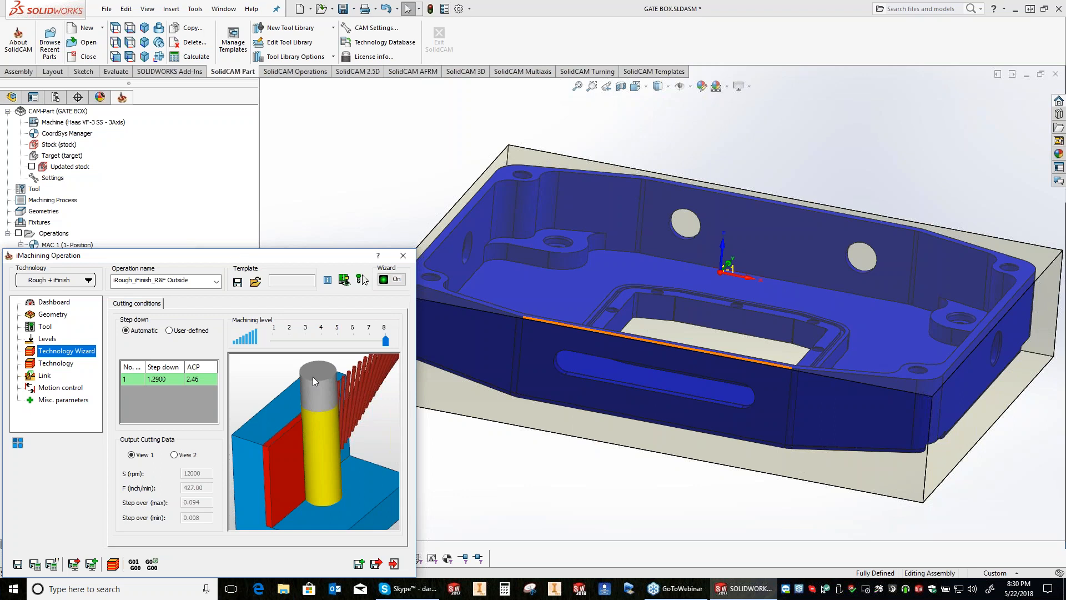
# Step: Set the operation's floor offset to 0 in the technology settings, then save and calculate the toolpath
pyautogui.click(62, 353)
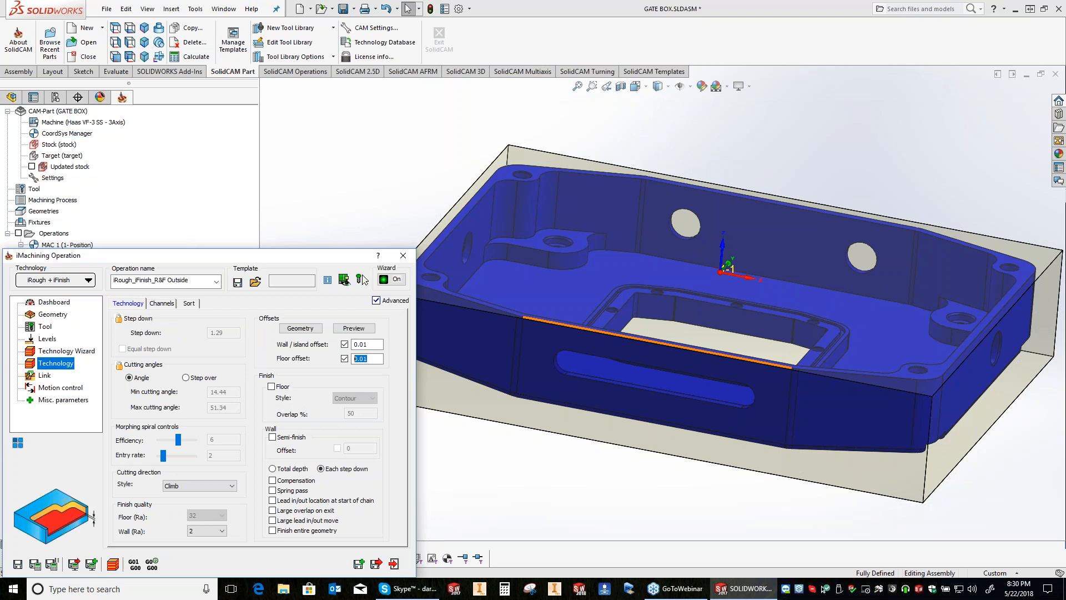
pyautogui.write('0')
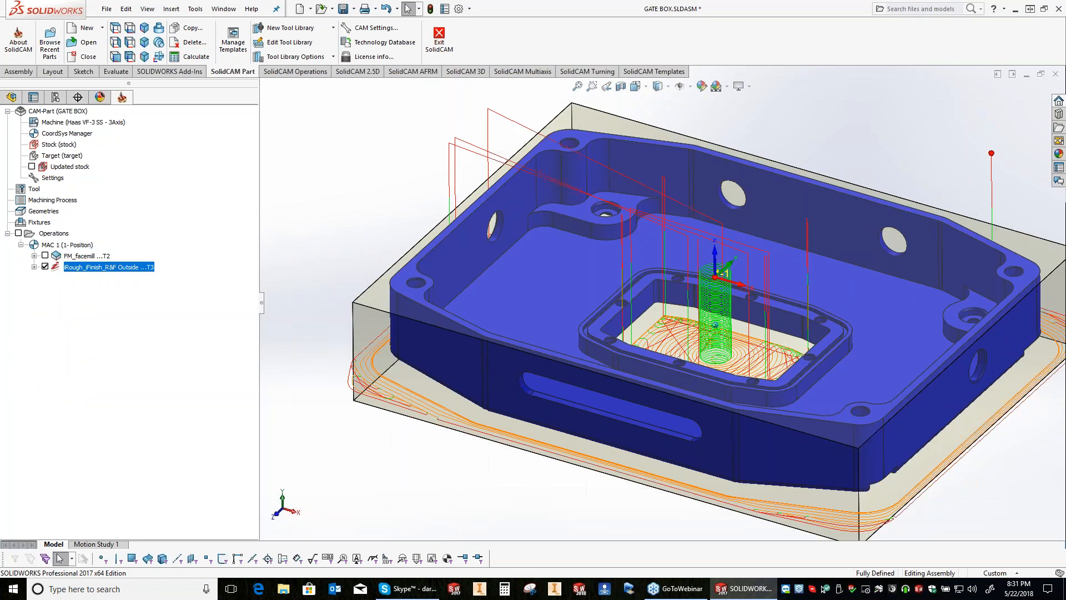
pyautogui.moveTo(715, 325); pyautogui.dragTo(609, 355, button='middle')
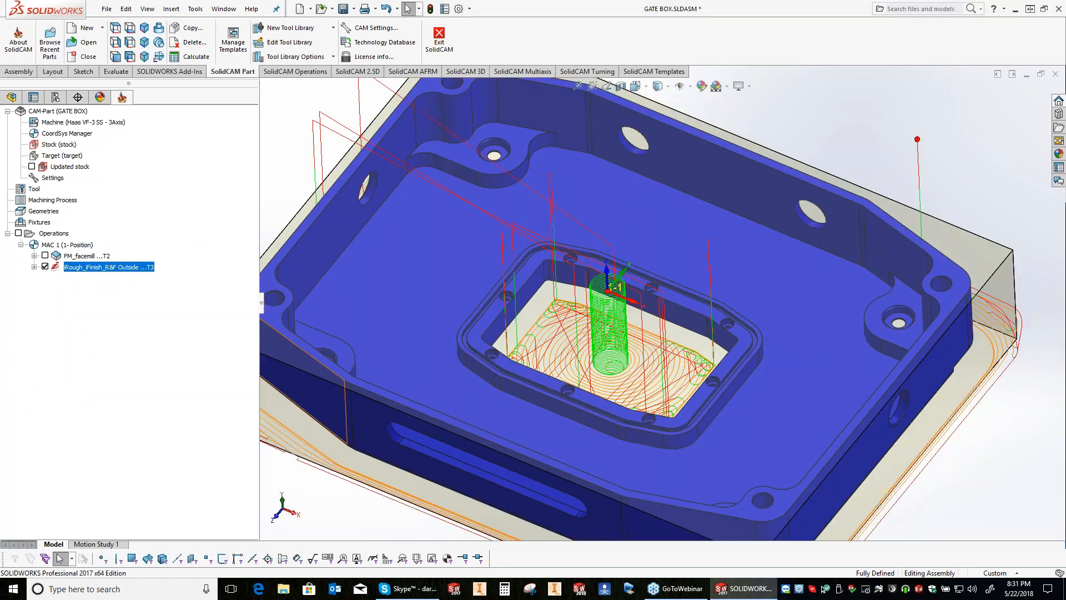
# Step: Hide the outside rough and finish toolpath, run its SolidVerify simulation and pause at the first corner cuts
pyautogui.click(45, 267)
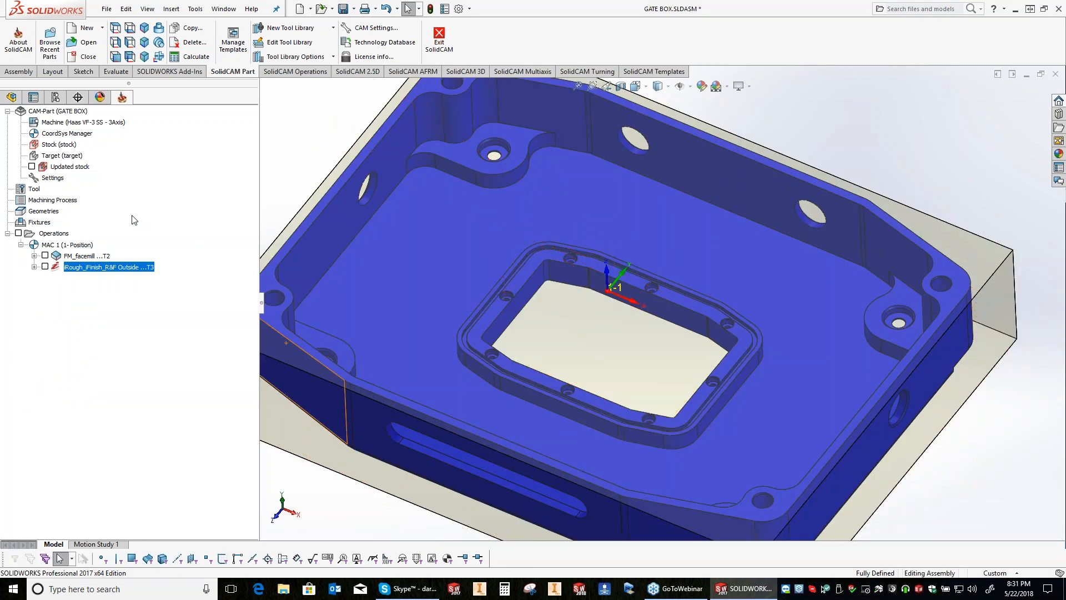
pyautogui.click(132, 215)
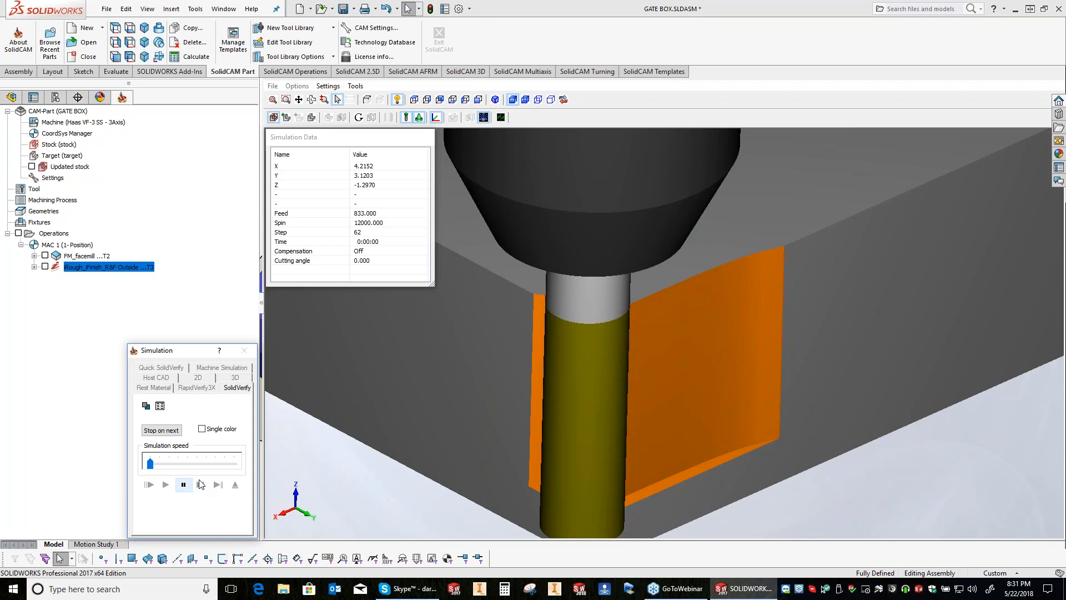
pyautogui.click(201, 484)
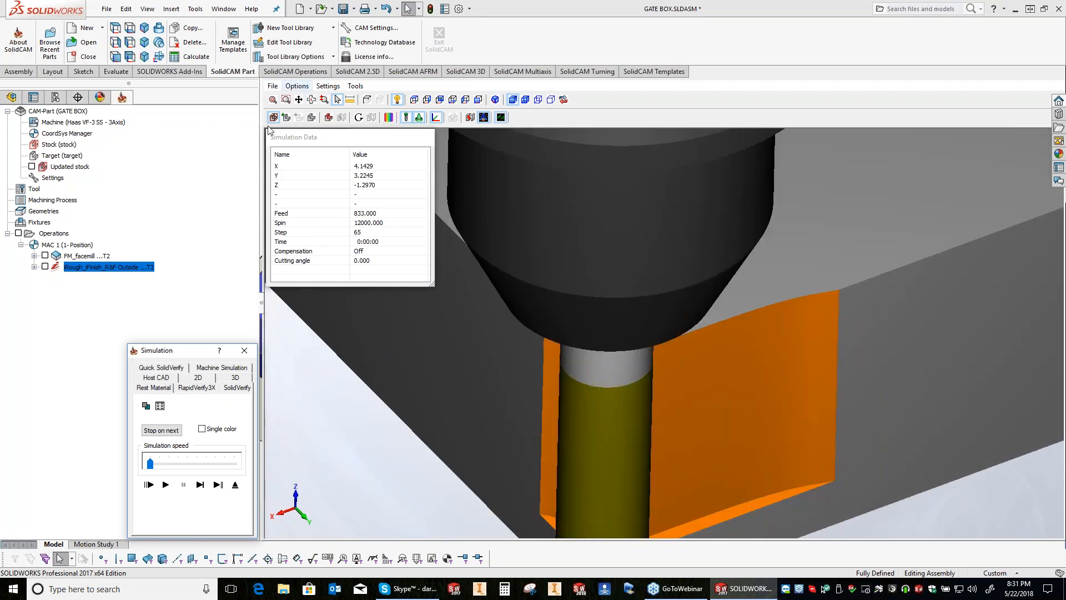
# Step: Examine the tool tip against the stock's lower corner edge in the paused simulation
pyautogui.click(247, 123)
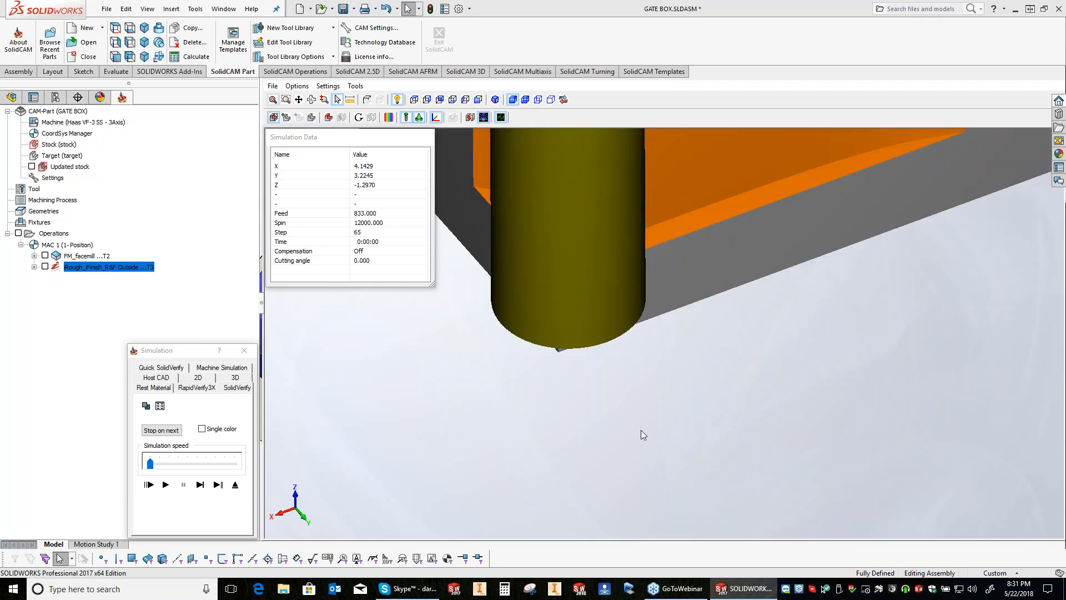
pyautogui.scroll(3, 561, 458)
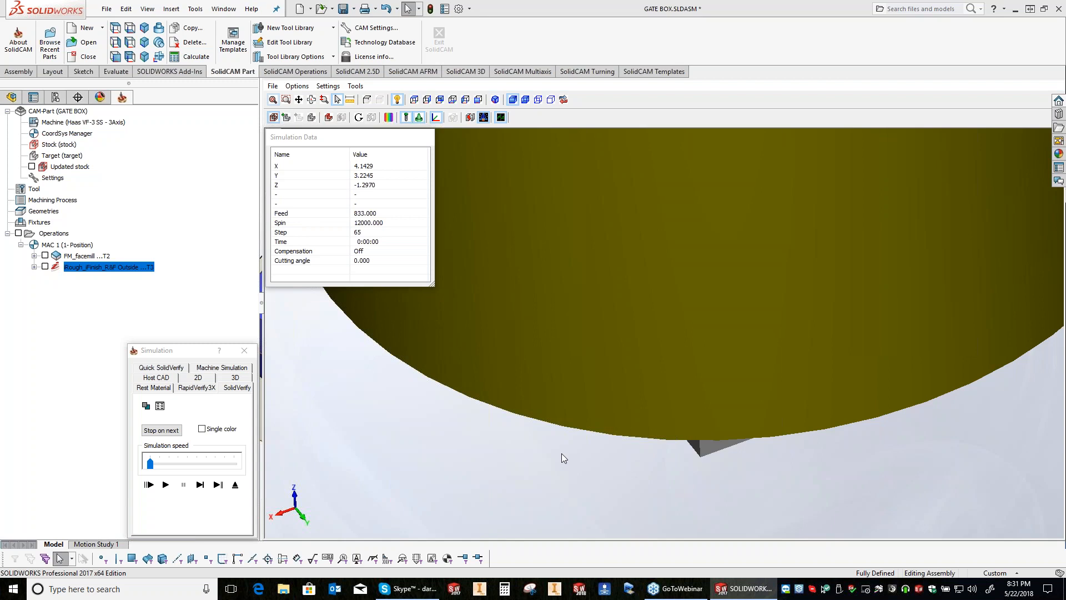
pyautogui.scroll(1, 562, 453)
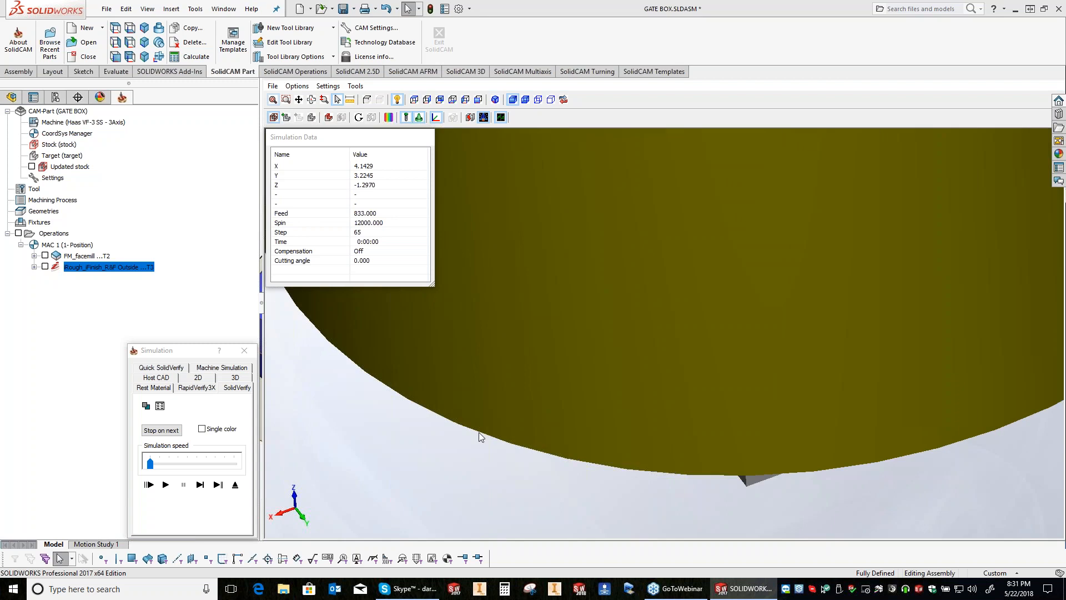
pyautogui.scroll(-3, 749, 395)
pyautogui.scroll(-3, 748, 391)
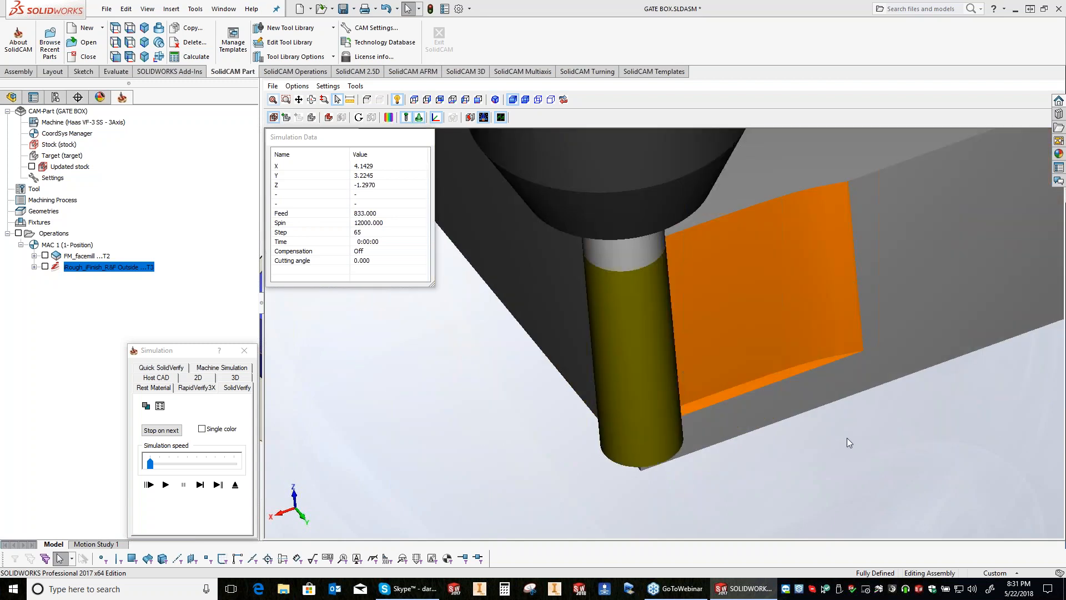
# Step: Inspect the cut corner wall and the narrow ledge beside the tool from several angles in the paused simulation
pyautogui.scroll(3, 848, 438)
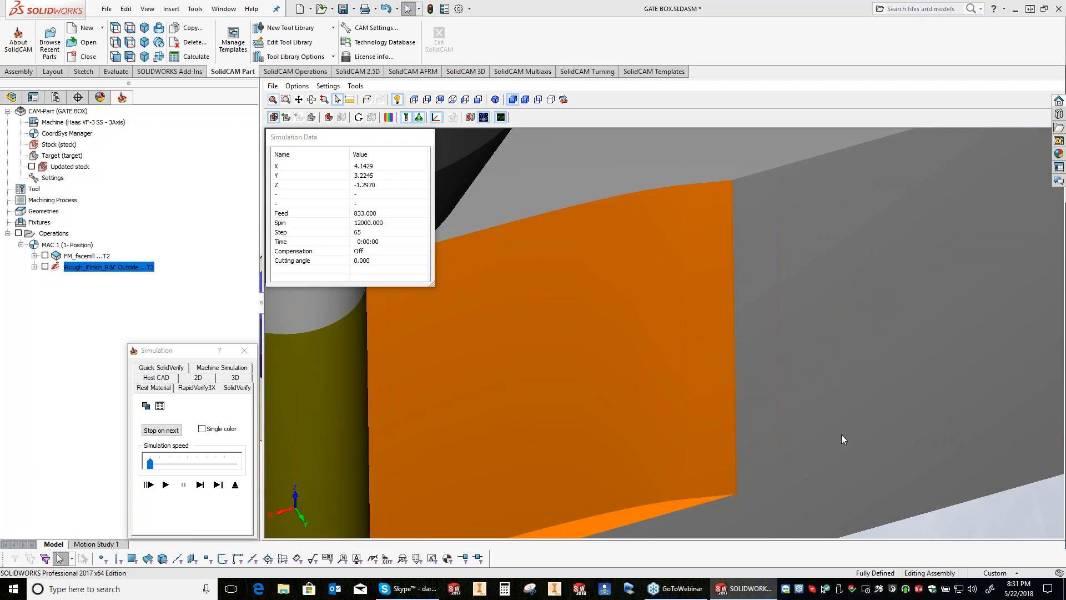
pyautogui.scroll(2, 938, 332)
pyautogui.moveTo(938, 332); pyautogui.dragTo(549, 450, button='middle')
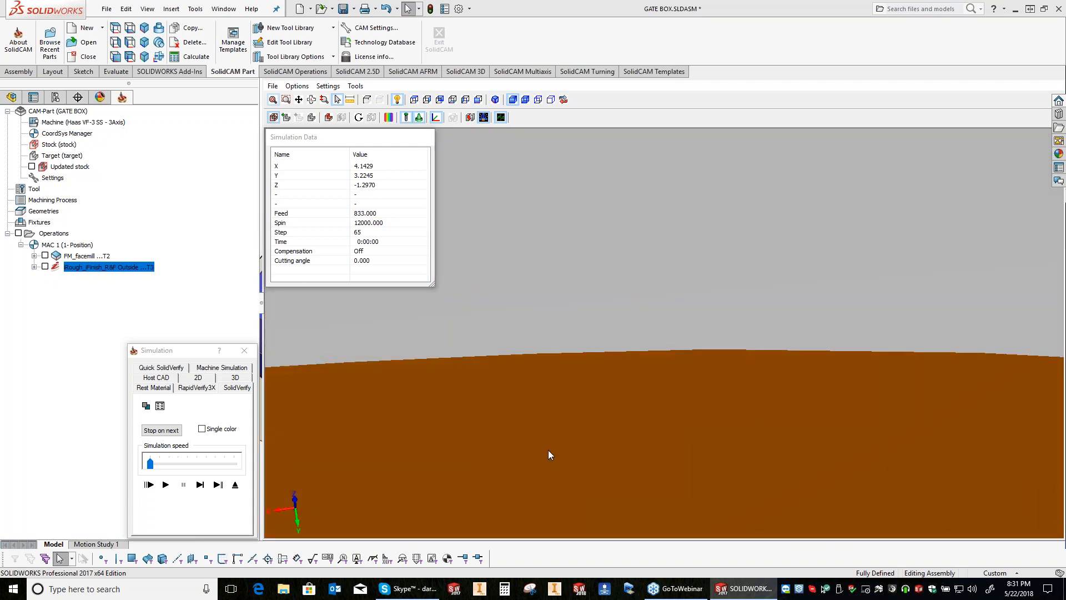
pyautogui.scroll(5, 549, 450)
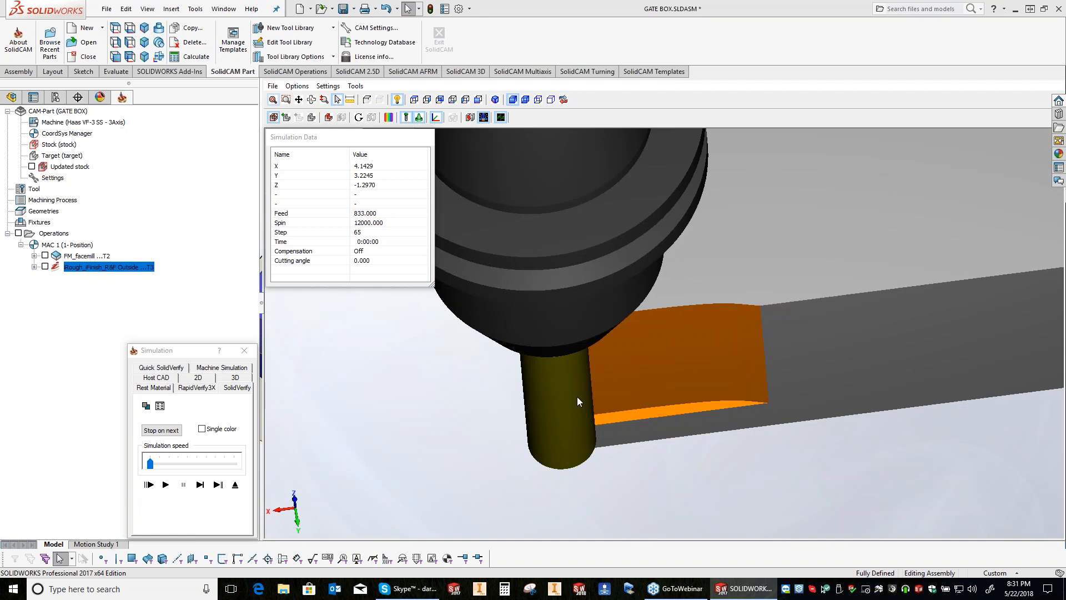
pyautogui.scroll(2, 627, 358)
pyautogui.moveTo(705, 298); pyautogui.dragTo(701, 253, button='middle')
pyautogui.scroll(1, 701, 253)
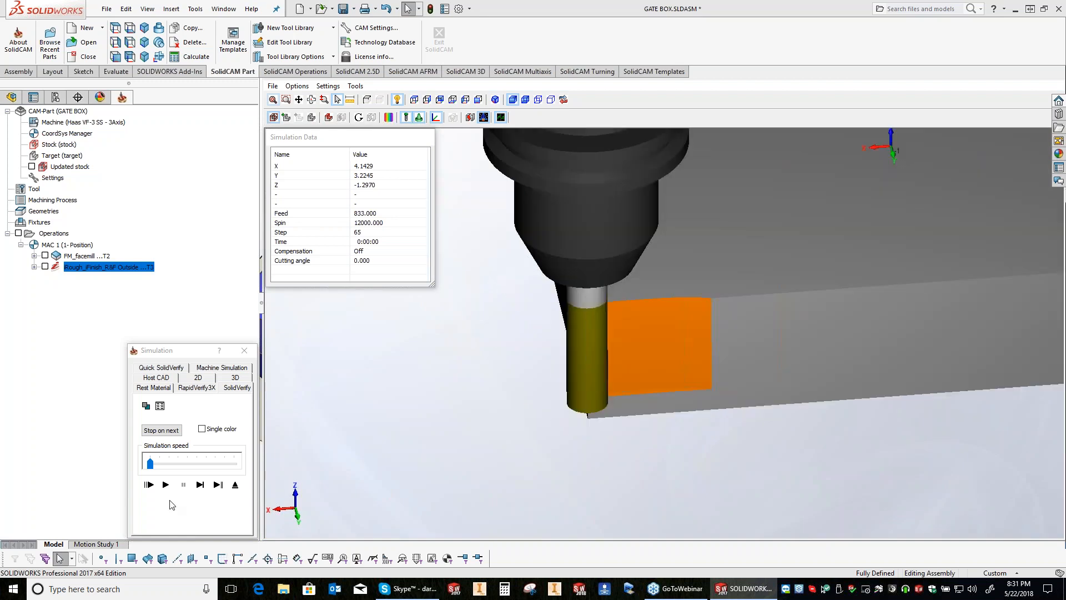
# Step: Raise the simulation speed to near its maximum and run the outside rough and finish simulation through to its end
pyautogui.click(170, 504)
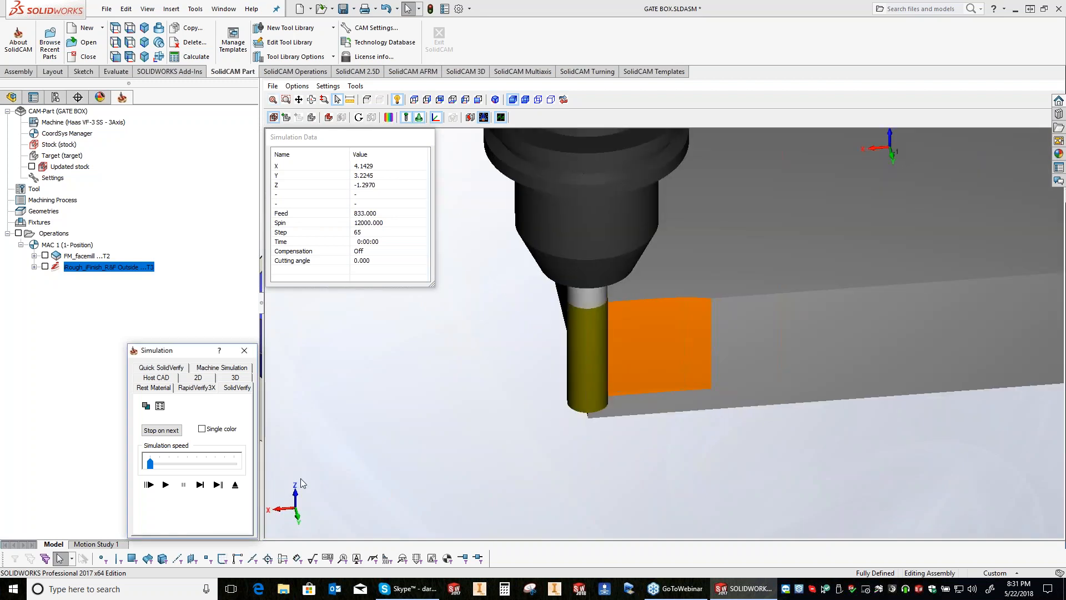
pyautogui.moveTo(150, 463); pyautogui.dragTo(234, 463)
pyautogui.click(165, 484)
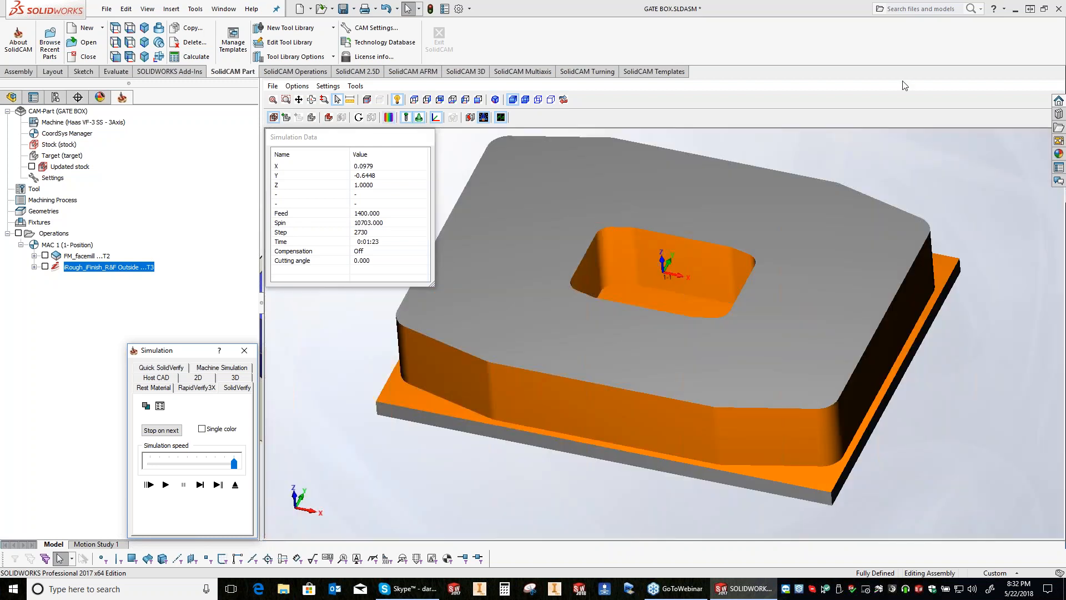
# Step: Open the comparison options for the target and machined stock, and reposition the dialog slightly lower
pyautogui.click(388, 117)
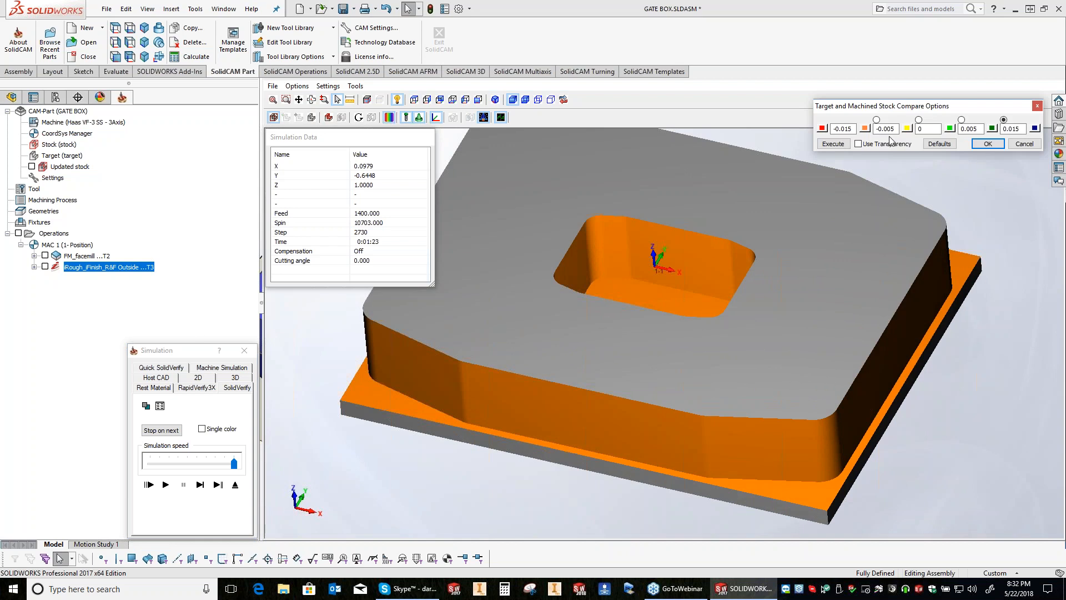
pyautogui.moveTo(963, 107); pyautogui.dragTo(970, 138)
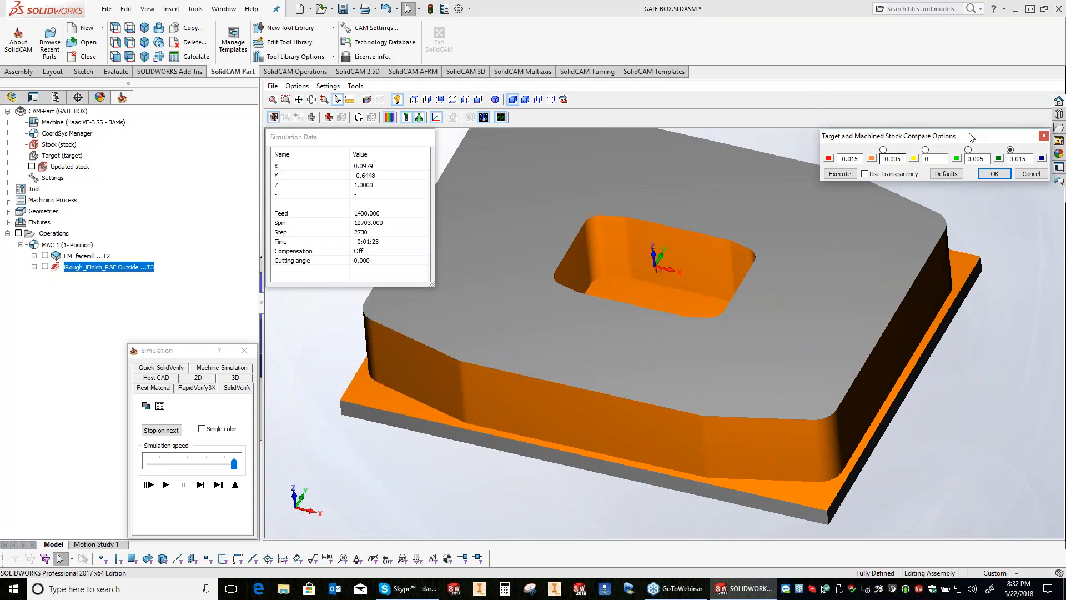
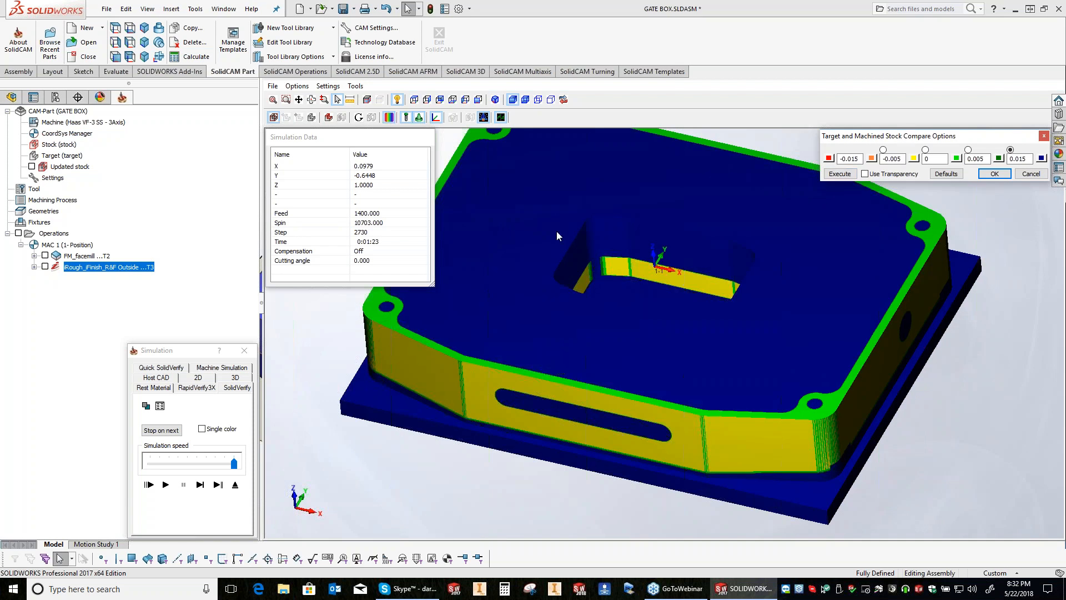
# Step: Set the inner limits of the target and machined stock comparison to -0.0004 and 0.0004 and run it
pyautogui.click(358, 117)
pyautogui.click(905, 159)
pyautogui.doubleClick(894, 159)
pyautogui.press('Tab')
pyautogui.press('Tab')
pyautogui.hotkey('shift', 'Tab')
pyautogui.click(988, 159)
pyautogui.press('BackSpace')
pyautogui.click(903, 160)
pyautogui.write('0')
pyautogui.click(988, 160)
pyautogui.press('BackSpace')
pyautogui.write('4')
pyautogui.click(840, 174)
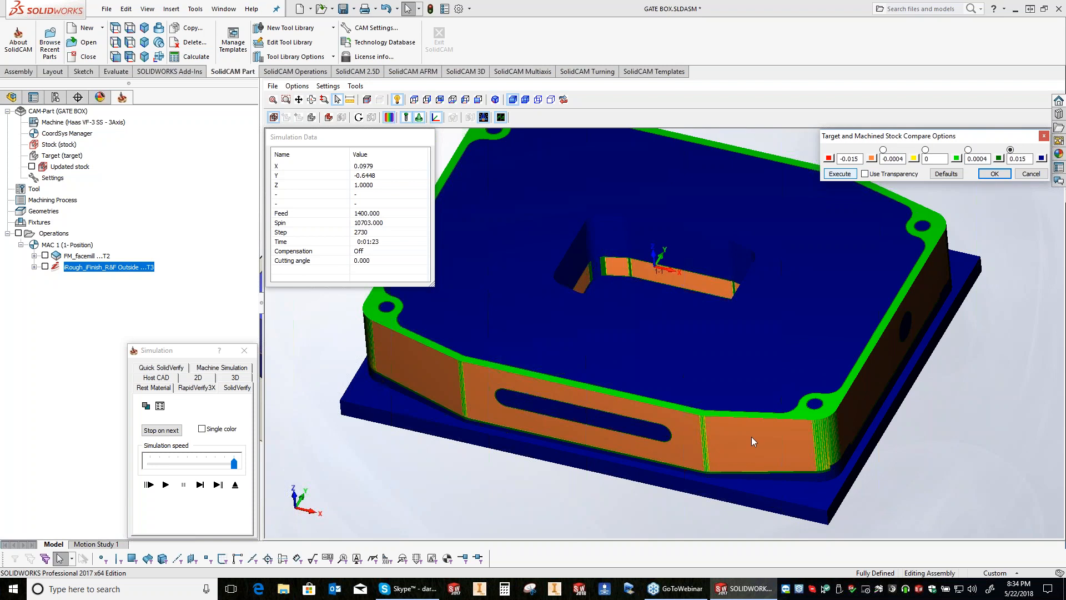
# Step: Open the simulation accuracy settings, try another tool facet tolerance and restore it to 0.0005
pyautogui.click(328, 86)
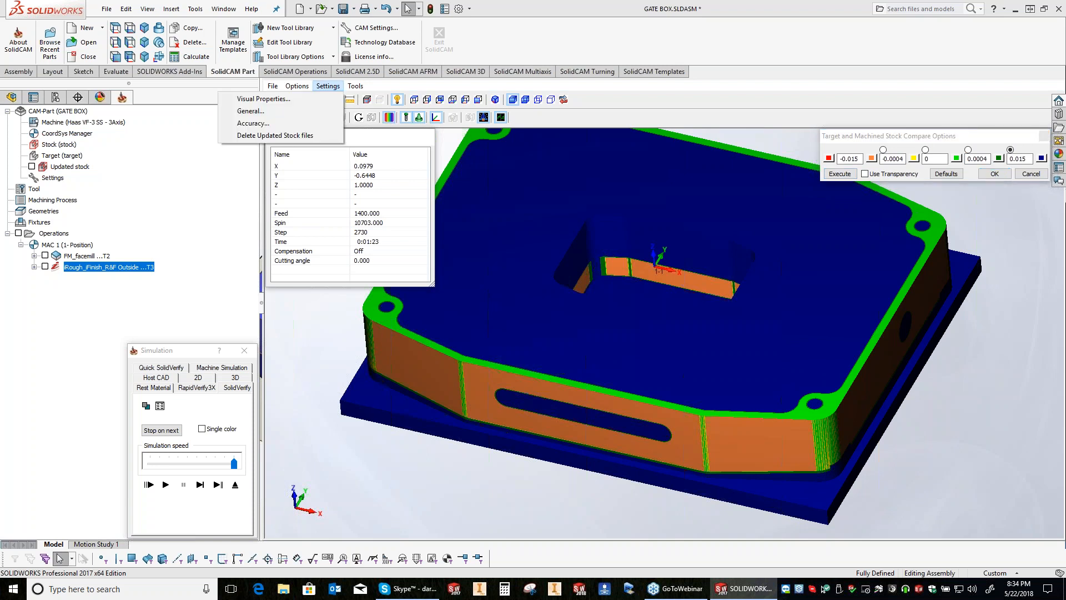
pyautogui.click(253, 123)
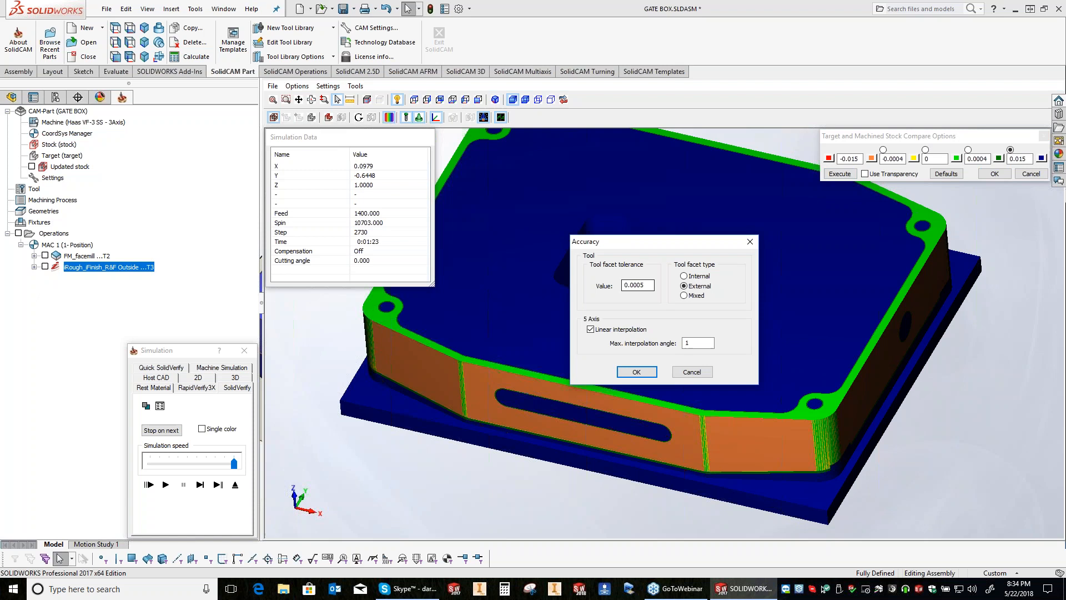
pyautogui.press('Return')
pyautogui.press('Right')
pyautogui.press('BackSpace')
pyautogui.write('0001')
pyautogui.hotkey('shift', 'Home')
pyautogui.write('.0005')
pyautogui.hotkey('shift', 'Home')
pyautogui.press('Return')
# Step: Set the inner comparison limits to -0.005 and 0.005 and accept the comparison options
pyautogui.press('BackSpace')
pyautogui.write('5')
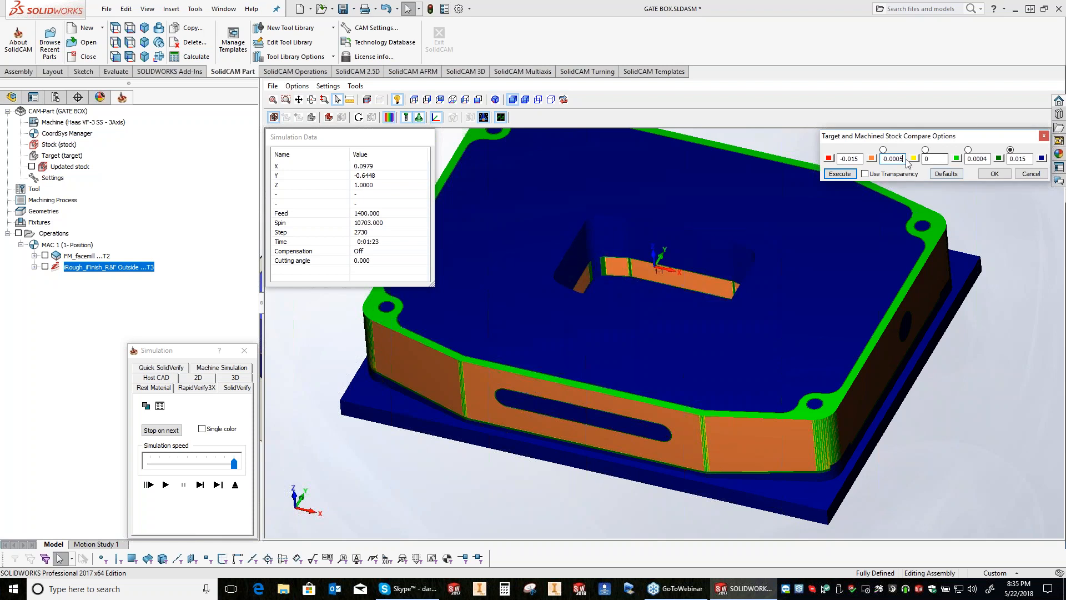
pyautogui.press('BackSpace')
pyautogui.write('5')
pyautogui.click(987, 159)
pyautogui.press('BackSpace')
pyautogui.press('BackSpace')
pyautogui.write('5')
# Step: Switch from the comparison colours to the plain machined stock, view it and exit the simulation
pyautogui.click(470, 118)
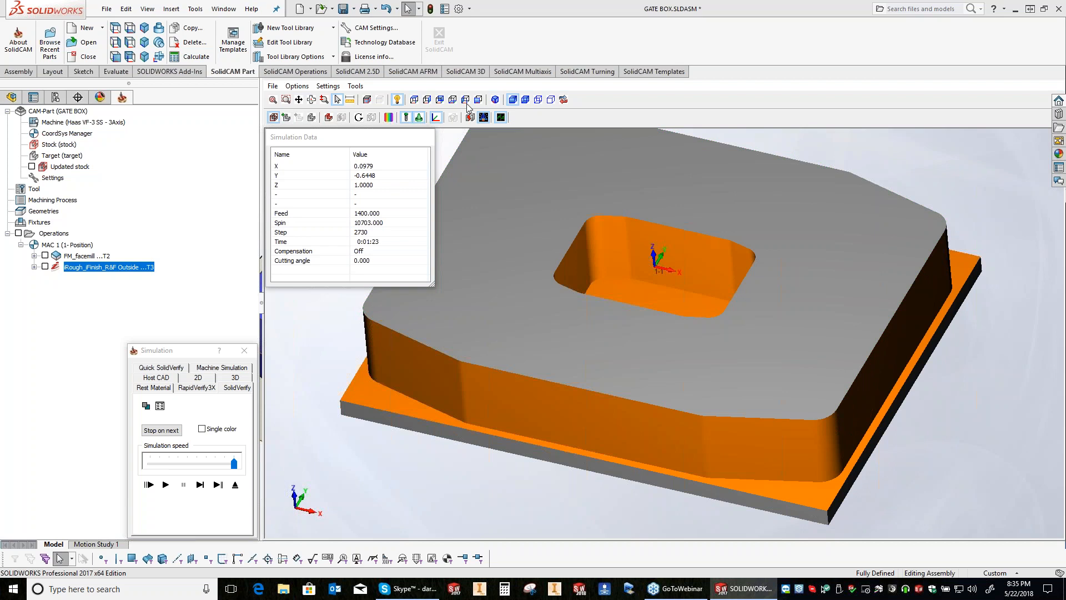
pyautogui.moveTo(974, 406); pyautogui.dragTo(431, 414, button='middle')
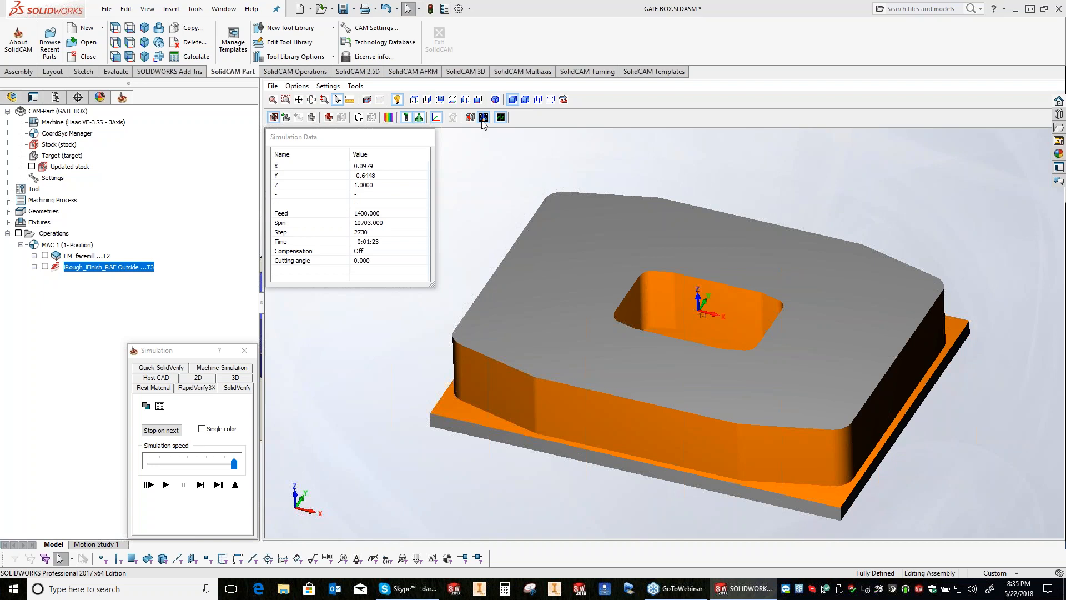
pyautogui.click(242, 351)
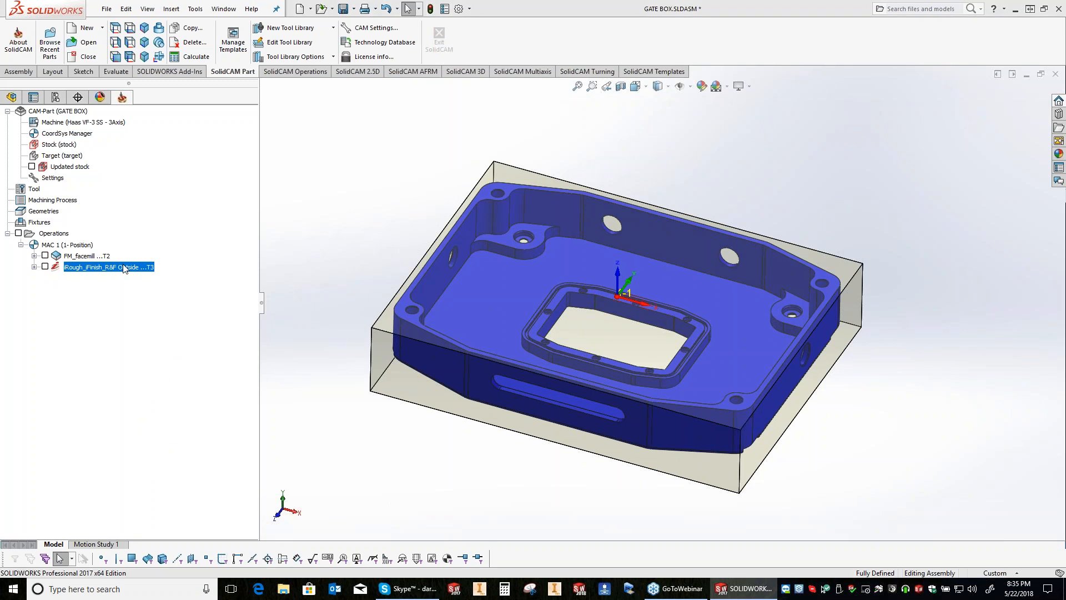
# Step: Open the outside rough and finish operation, save and copy it, and go through the copy's levels and geometry settings
pyautogui.doubleClick(125, 268)
pyautogui.click(359, 562)
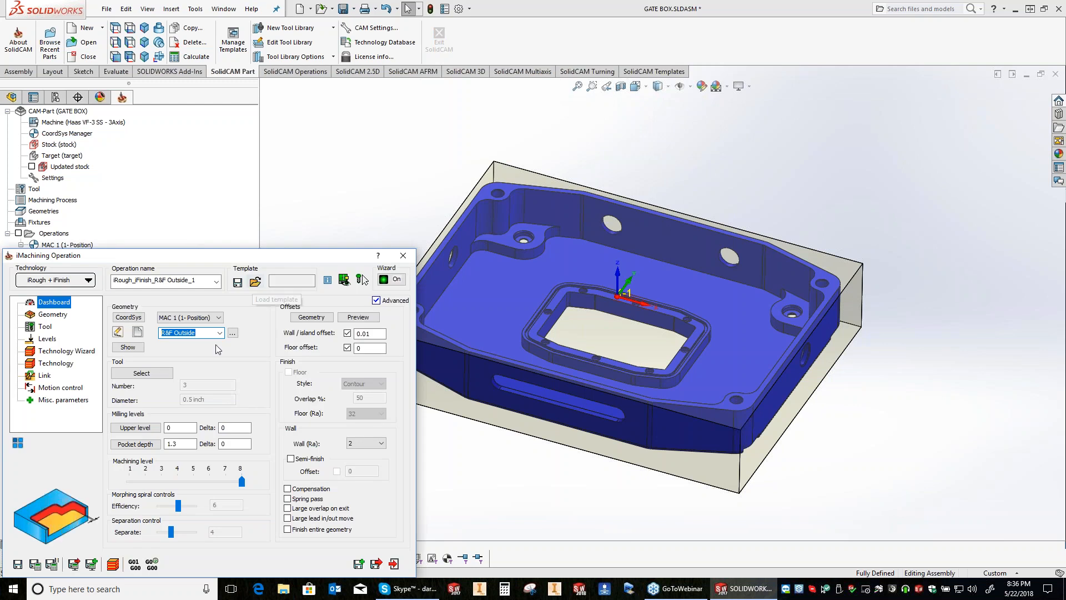
pyautogui.click(48, 338)
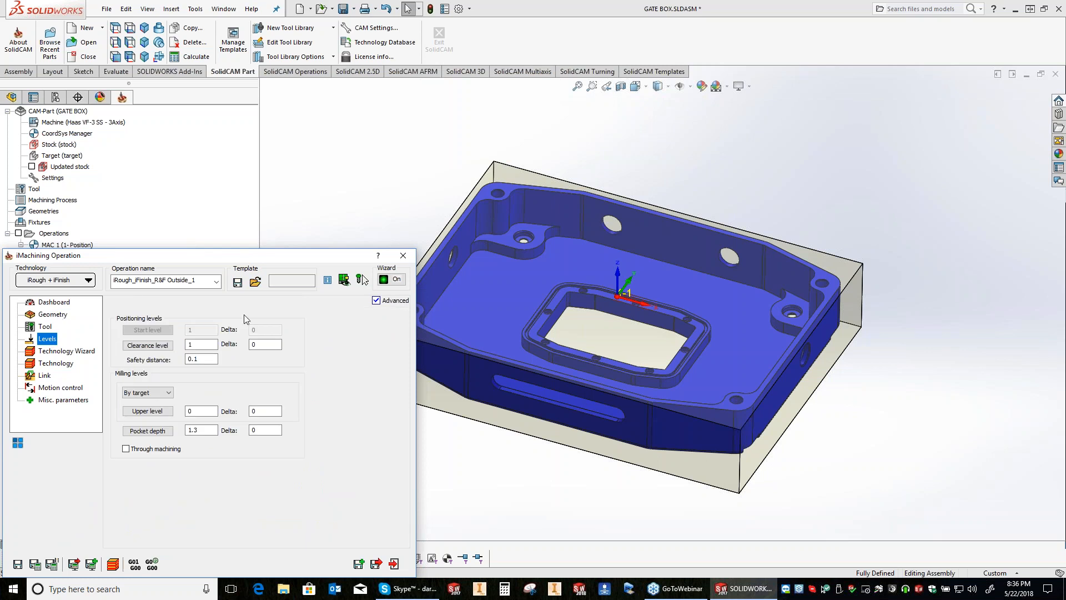
pyautogui.click(52, 314)
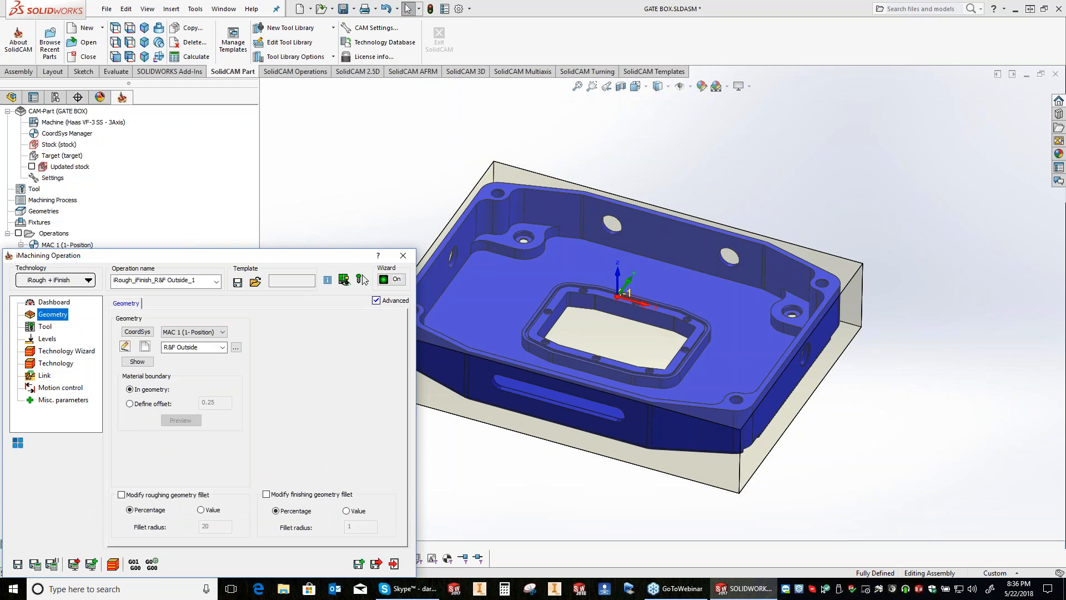
# Step: Define a new geometry named Pocket from the window opening and upper inner wall edges, and set its depth to 0.875 at the corner boss face
pyautogui.click(144, 346)
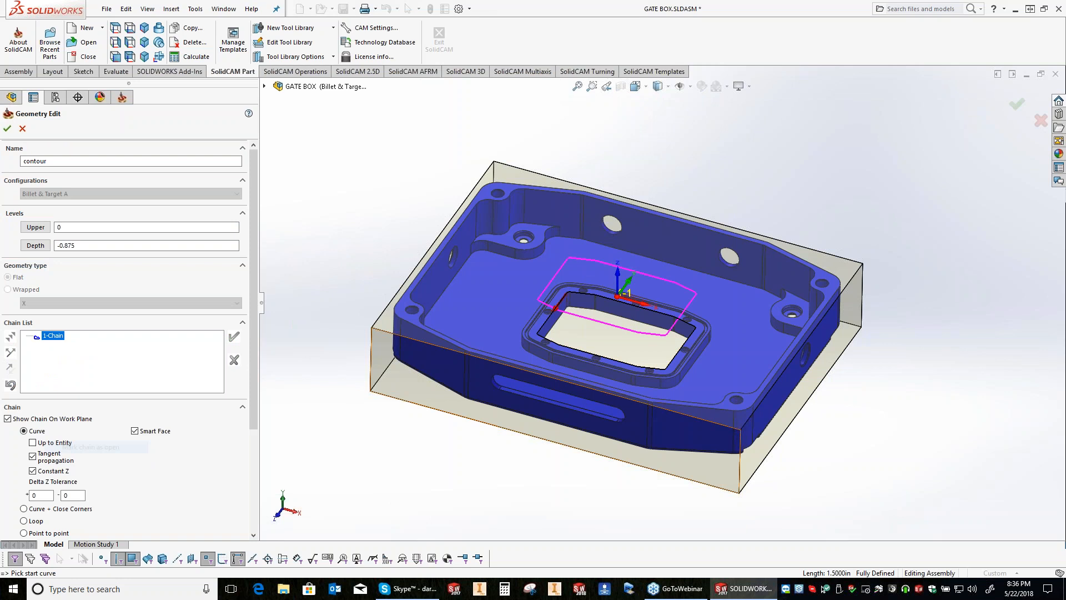
pyautogui.click(735, 237)
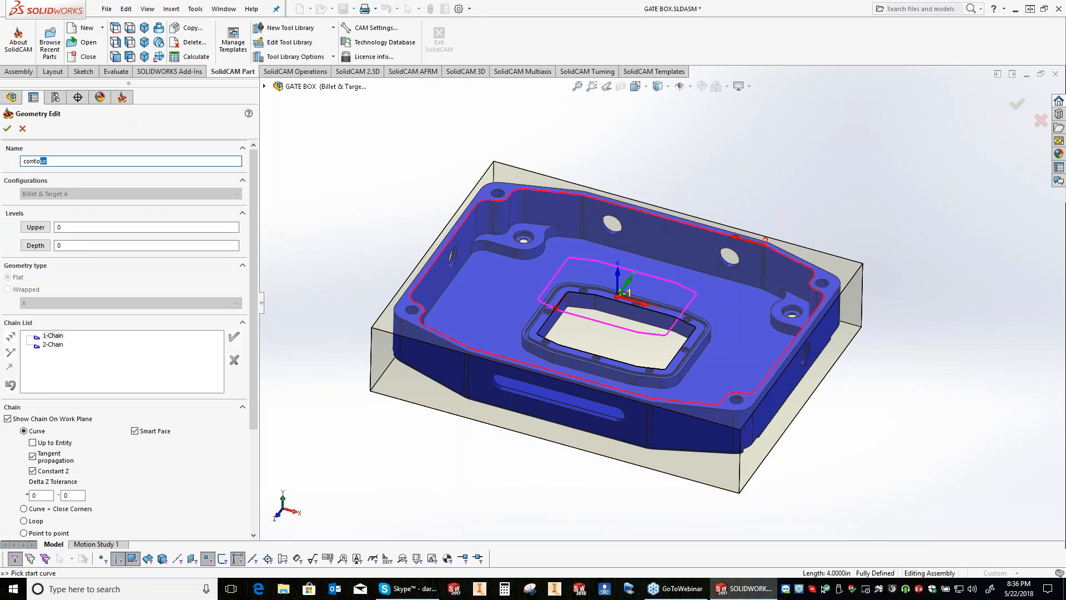
pyautogui.write('Pocket')
pyautogui.press('Return')
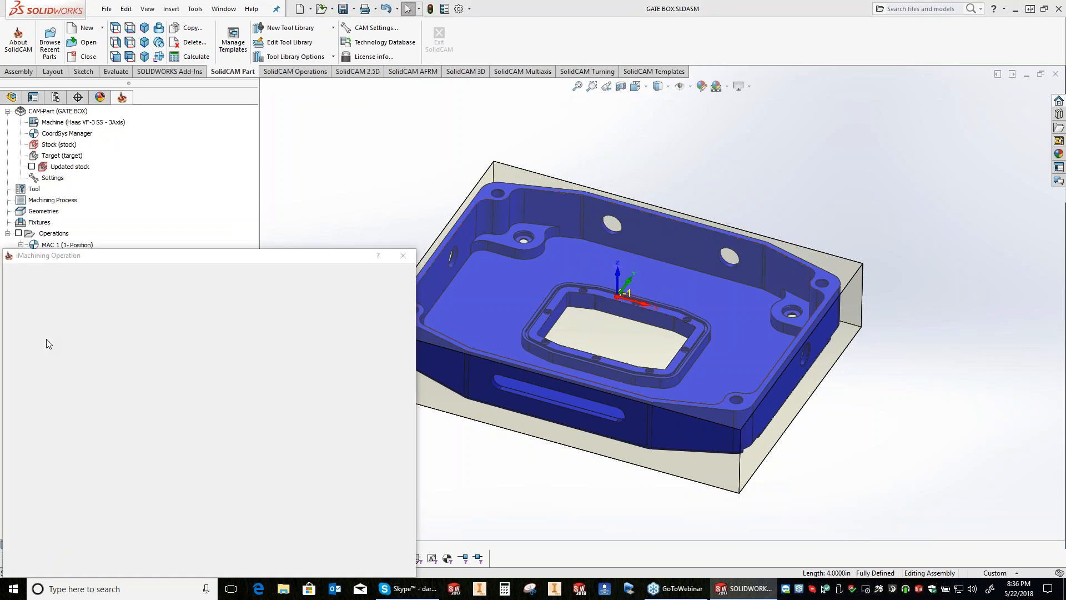
pyautogui.click(47, 339)
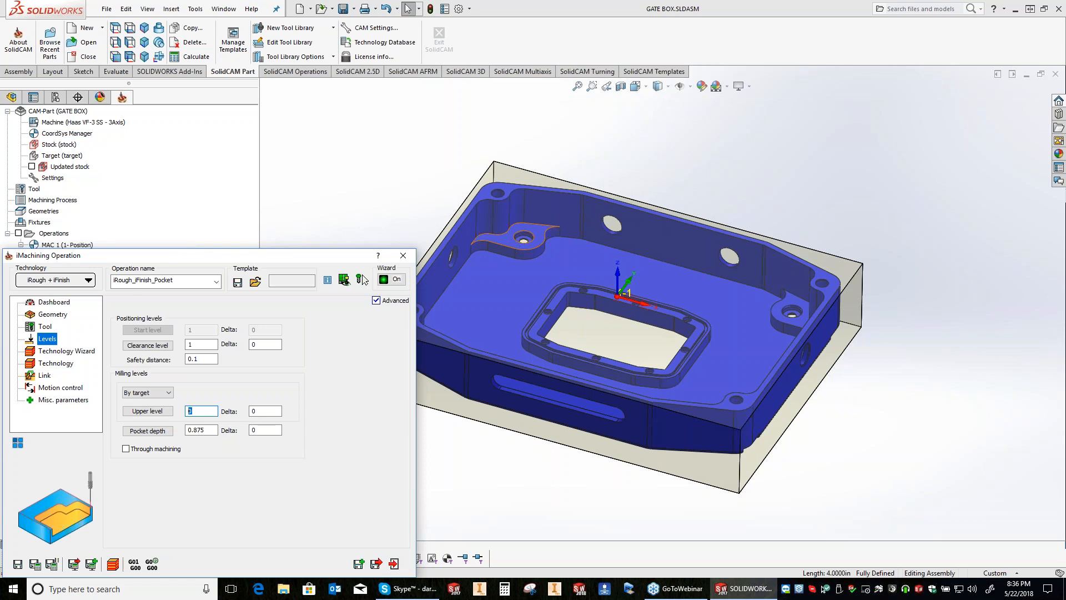
pyautogui.click(148, 430)
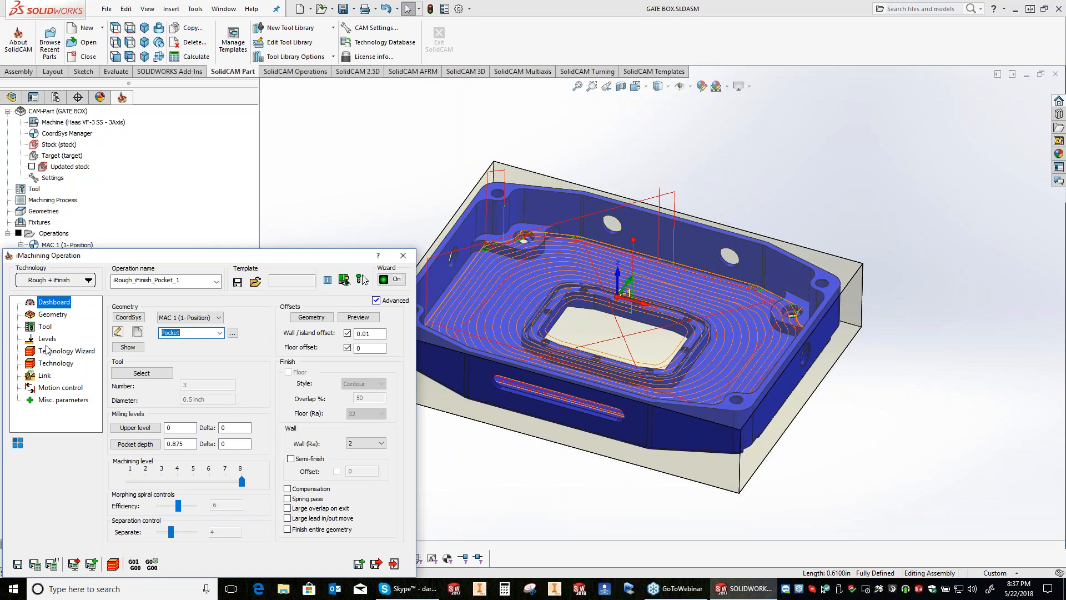
# Step: In the copied pocket operation, define geometry Floor from the floor contour and window island, with upper level -0.875 and pocket depth 0.25
pyautogui.click(53, 315)
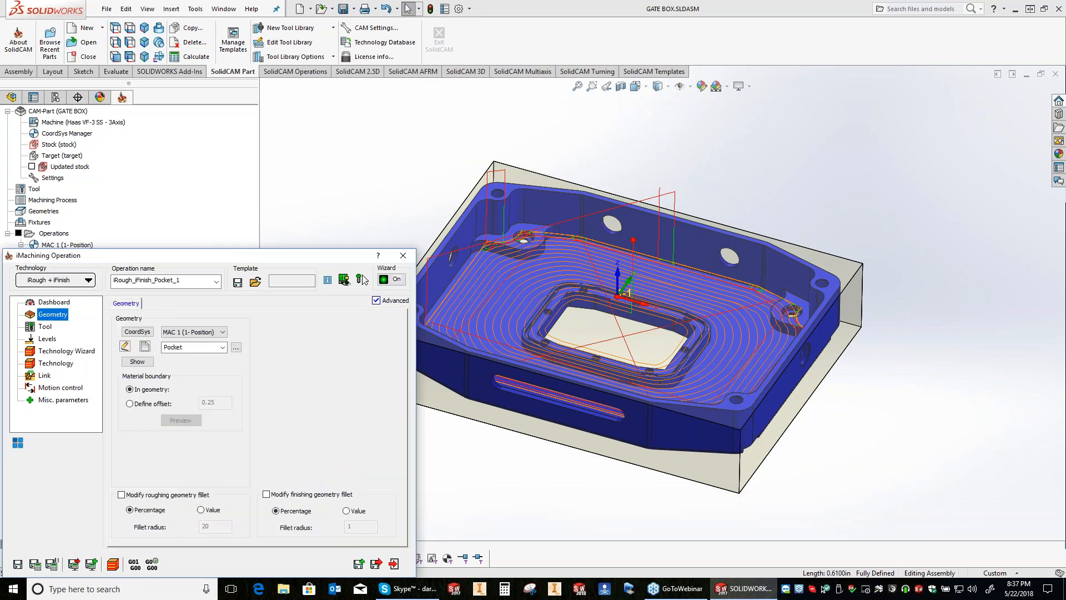
pyautogui.click(144, 346)
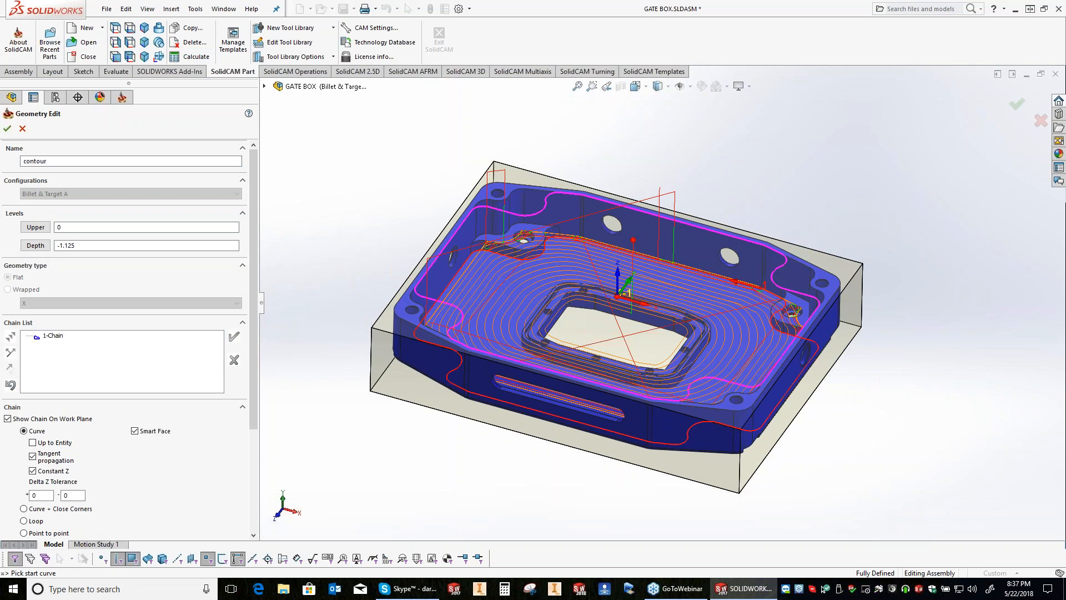
pyautogui.moveTo(616, 297); pyautogui.dragTo(608, 329, button='middle')
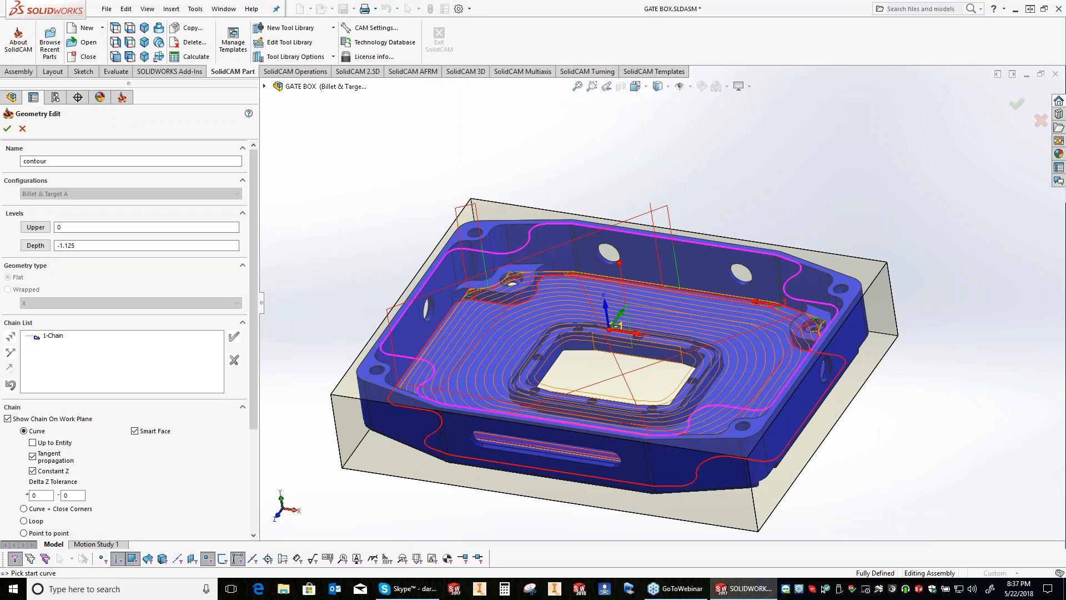
pyautogui.click(624, 414)
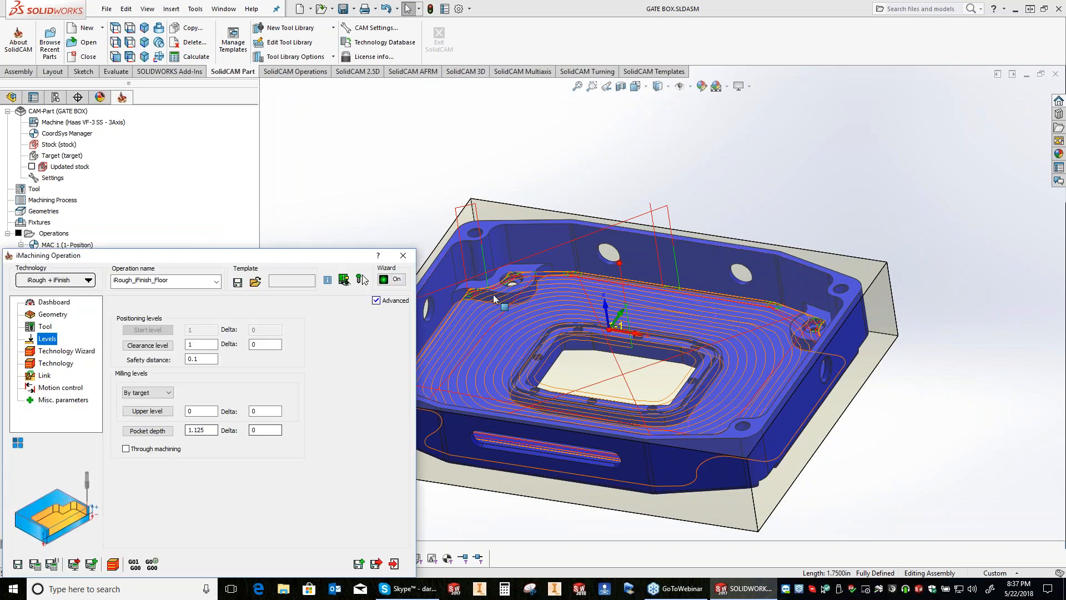
pyautogui.click(201, 411)
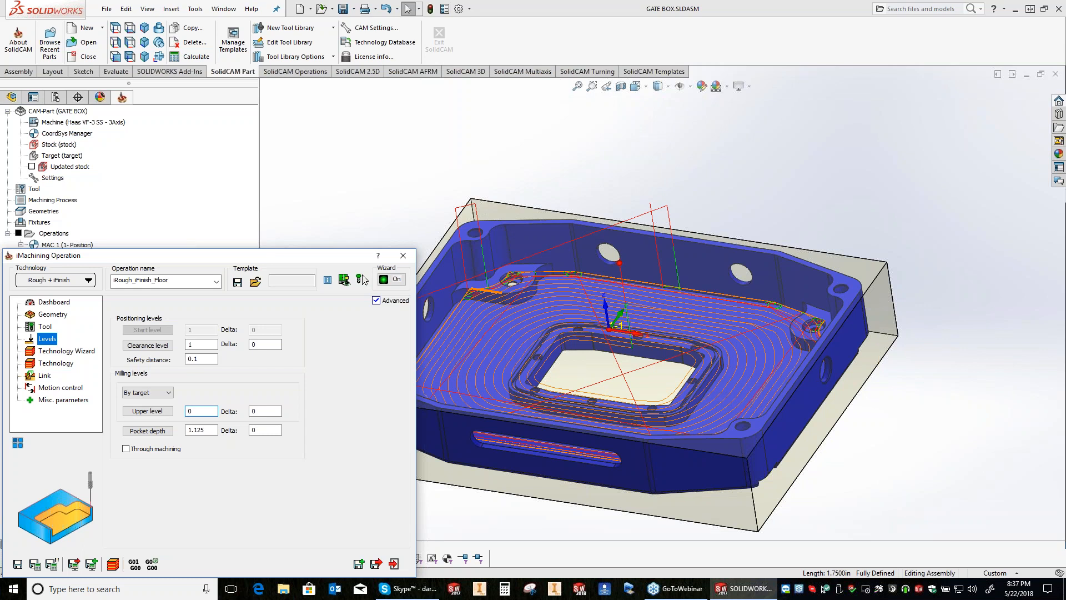
pyautogui.click(486, 291)
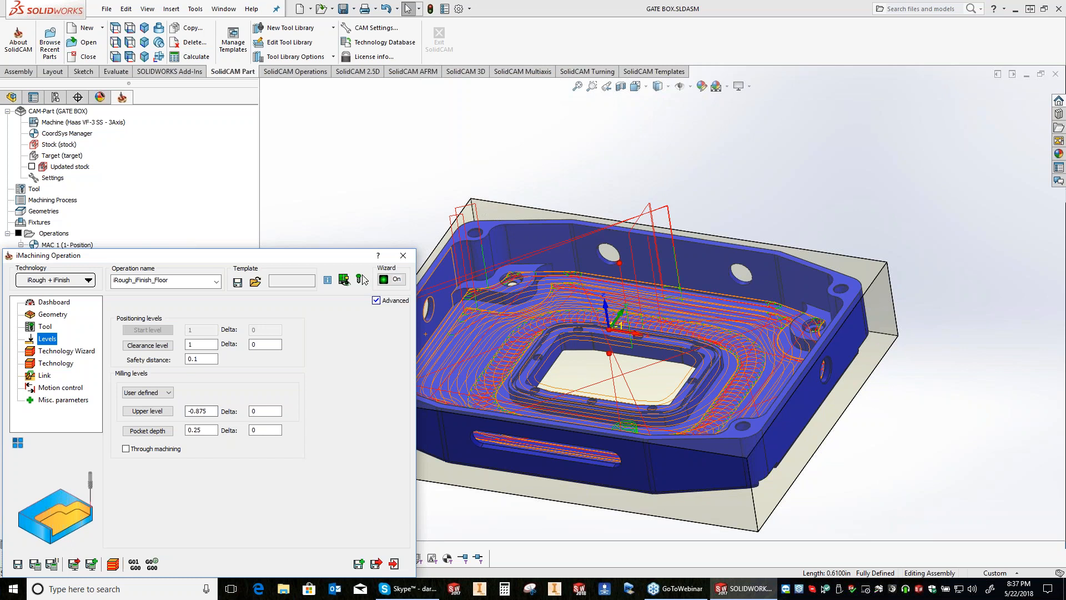
# Step: Turn island moating off in the floor operation's channel settings, recalculate the toolpath and close the operation
pyautogui.moveTo(850, 269); pyautogui.dragTo(868, 296, button='middle')
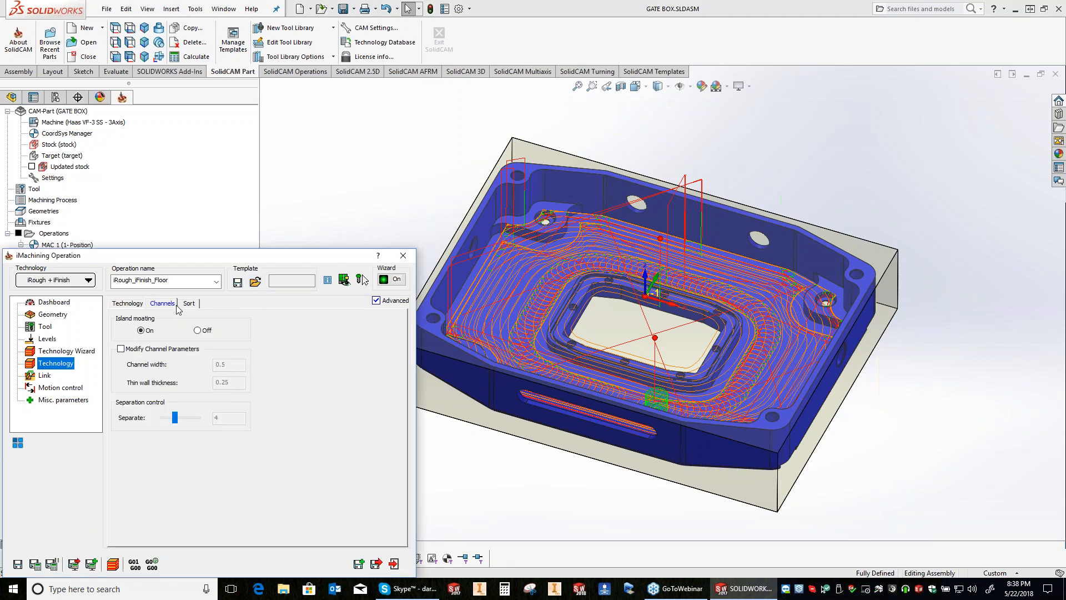
pyautogui.click(197, 330)
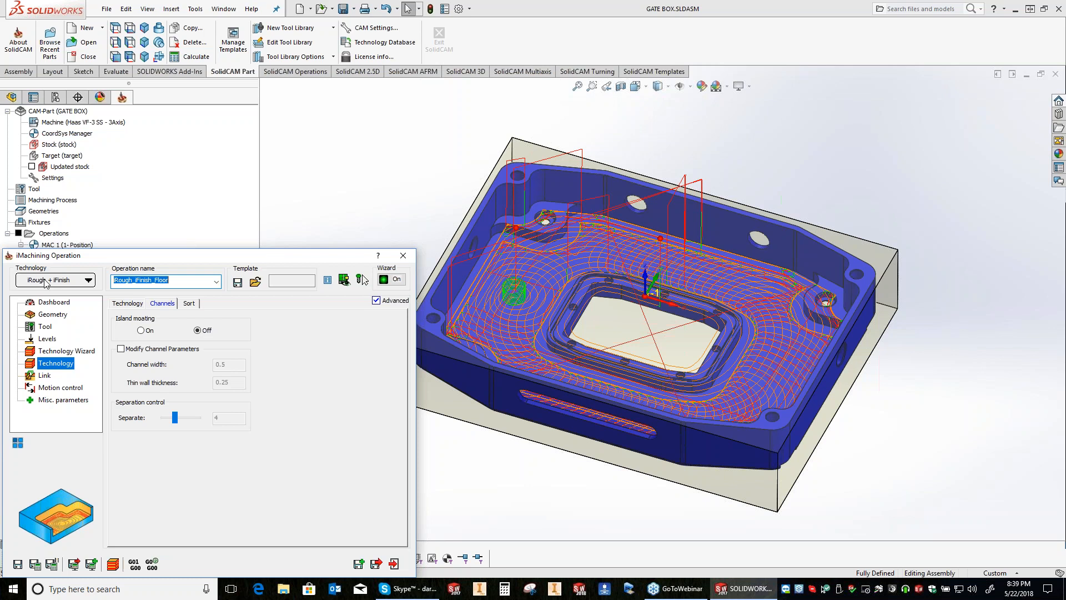
pyautogui.press('Escape')
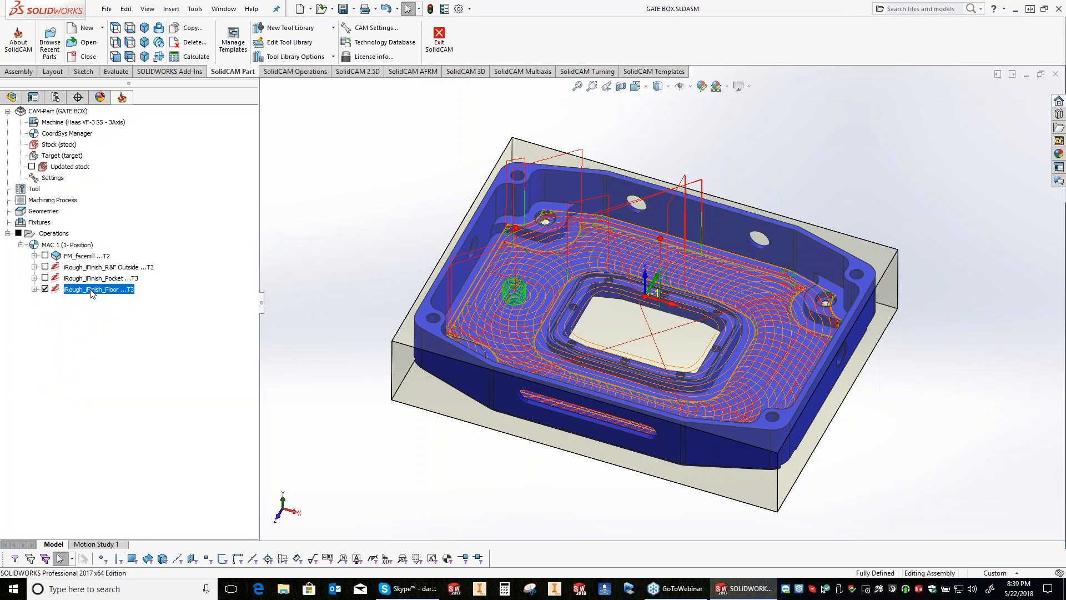
pyautogui.rightClick(91, 293)
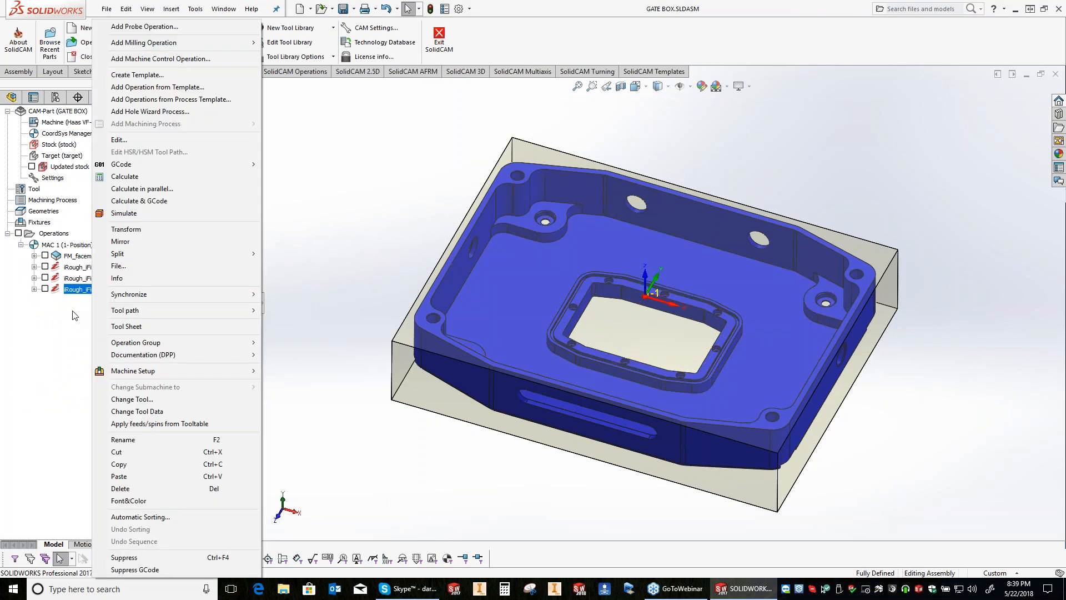
pyautogui.press('Escape')
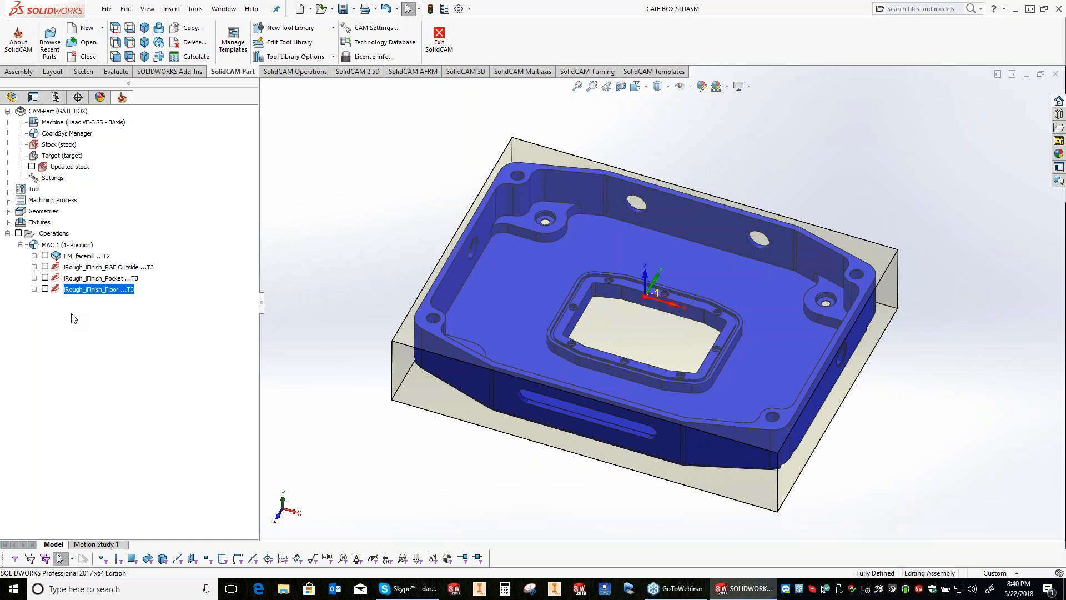
pyautogui.click(96, 269)
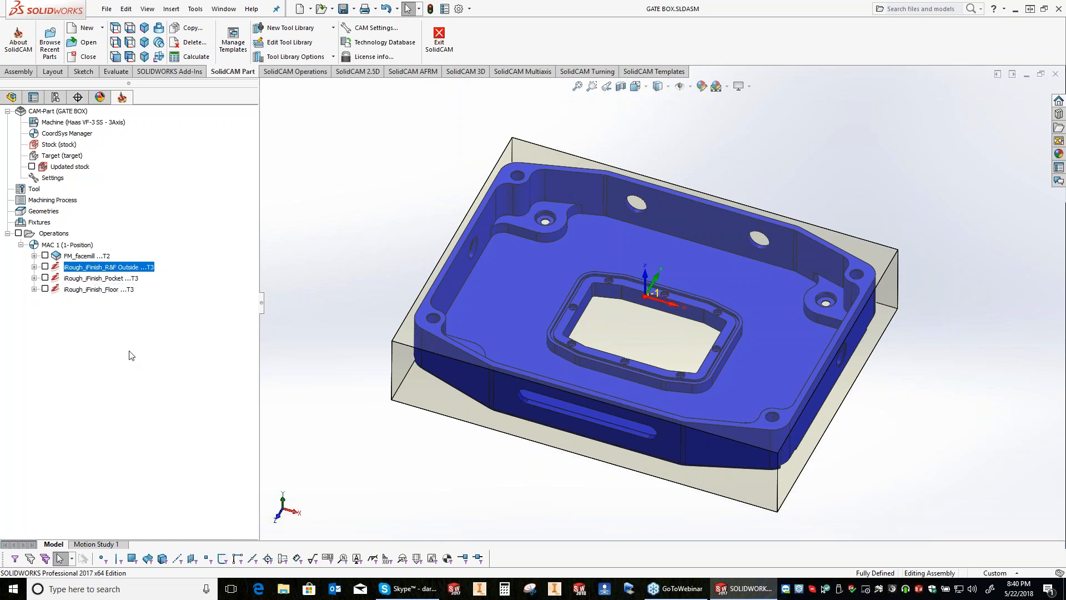
pyautogui.rightClick(99, 349)
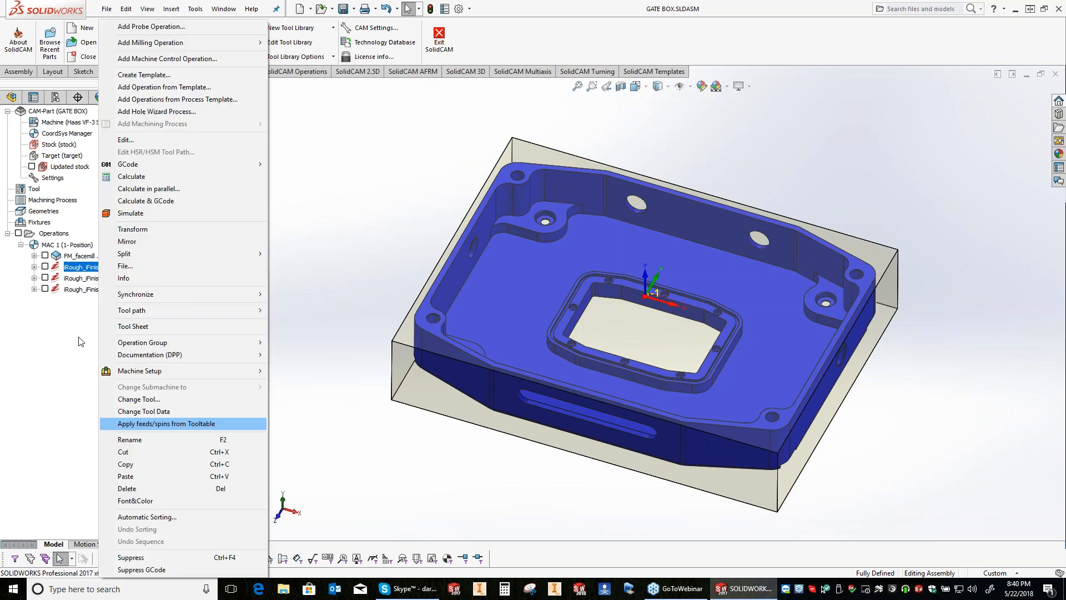
pyautogui.click(62, 245)
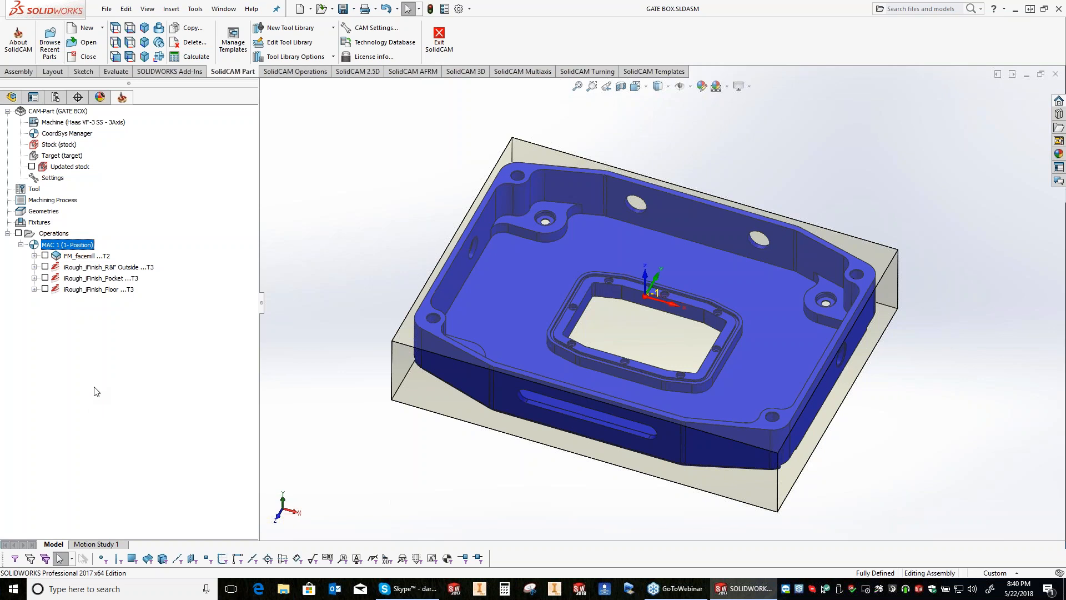
pyautogui.click(87, 269)
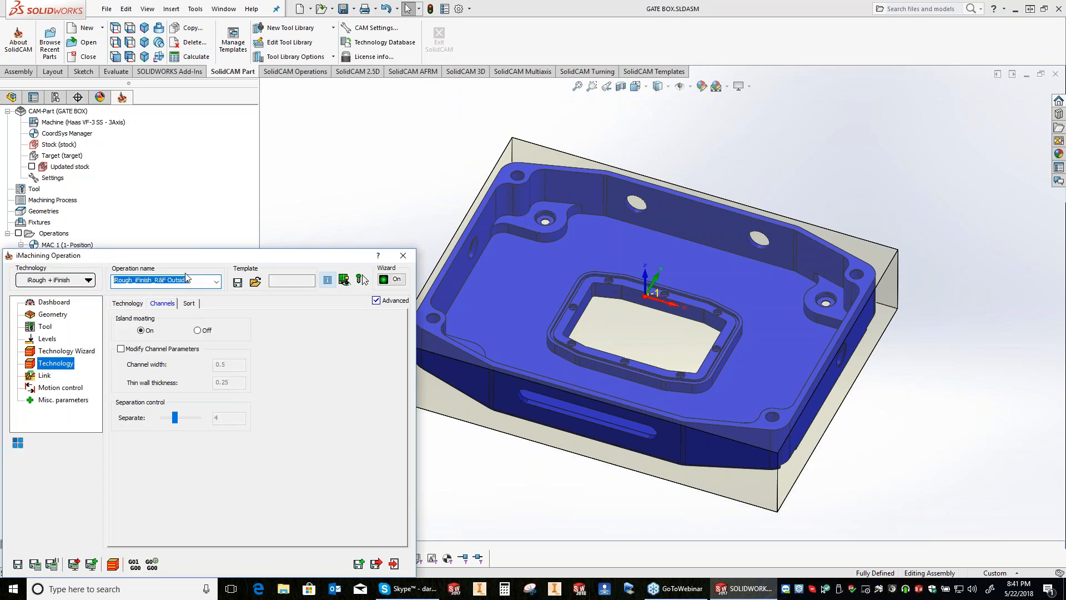
pyautogui.press('Escape')
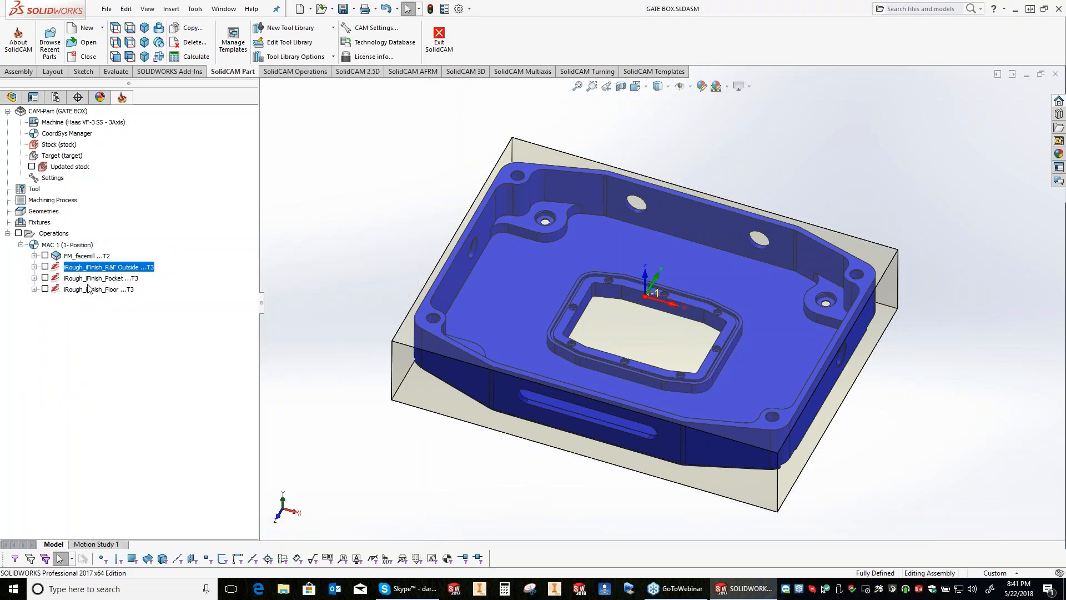
# Step: Select the outside, pocket and floor iMachining operations and look at the process template options for them, including tool data
pyautogui.keyDown('shift'); pyautogui.click(88, 289); pyautogui.keyUp('shift')
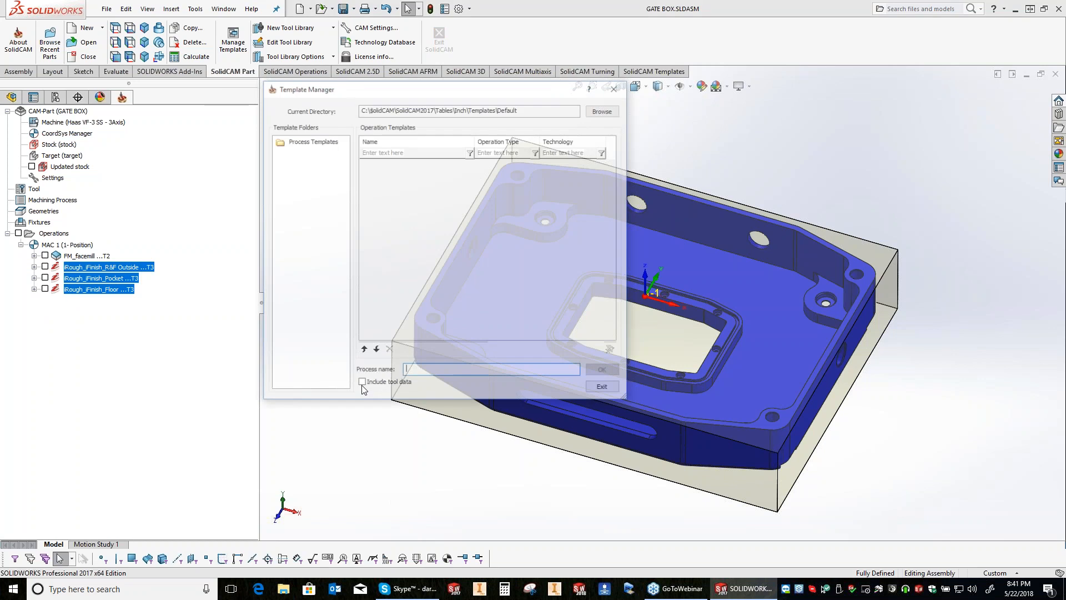
pyautogui.click(363, 383)
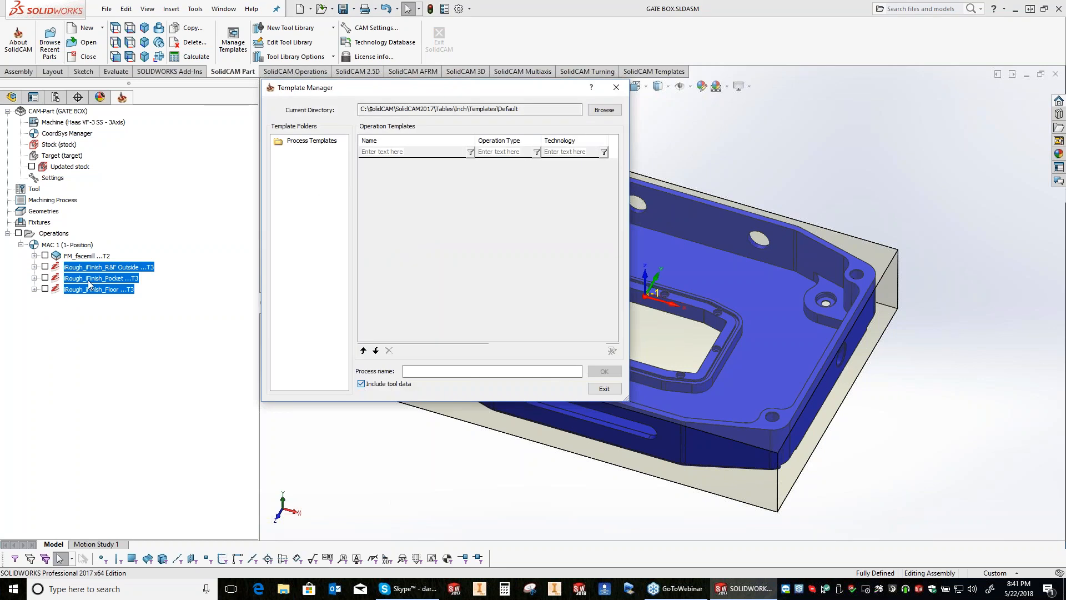
pyautogui.press('space')
pyautogui.click(535, 373)
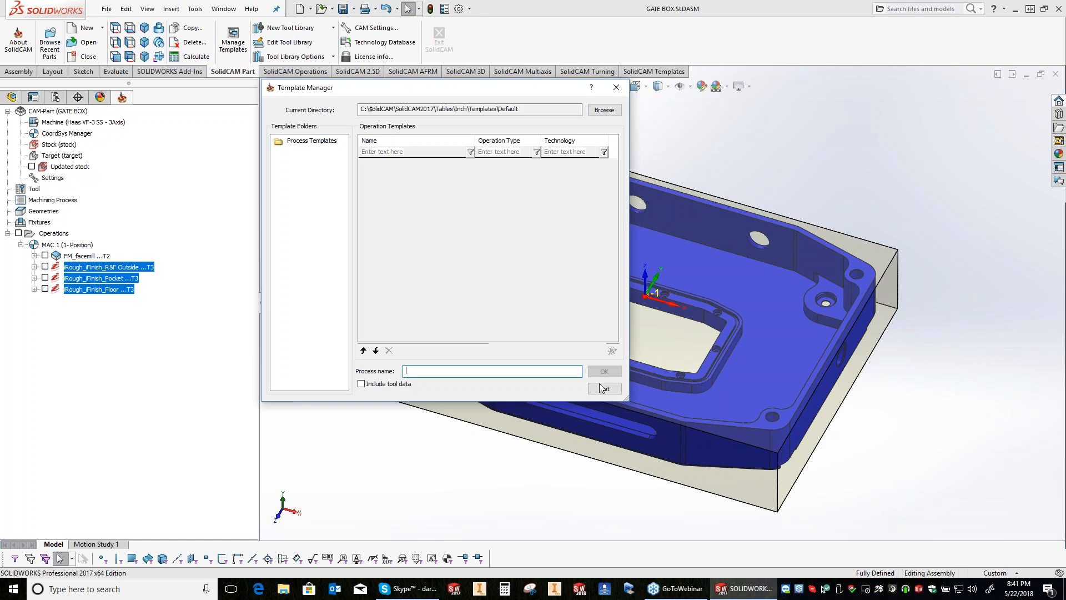
pyautogui.click(603, 388)
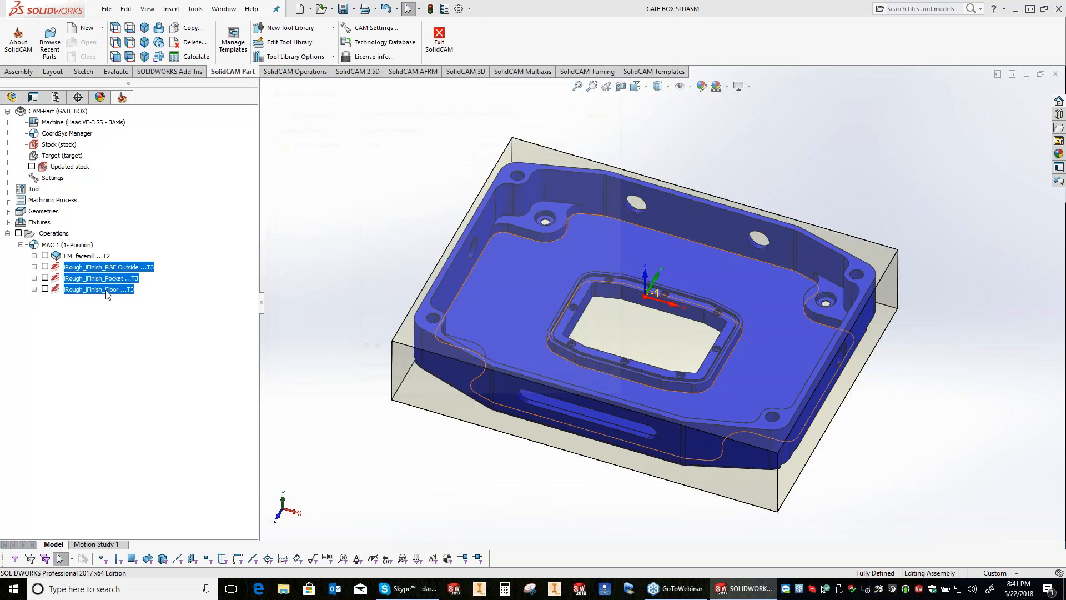
# Step: Start a profile operation after the floor operation and look through the saved templates offered for it
pyautogui.click(108, 290)
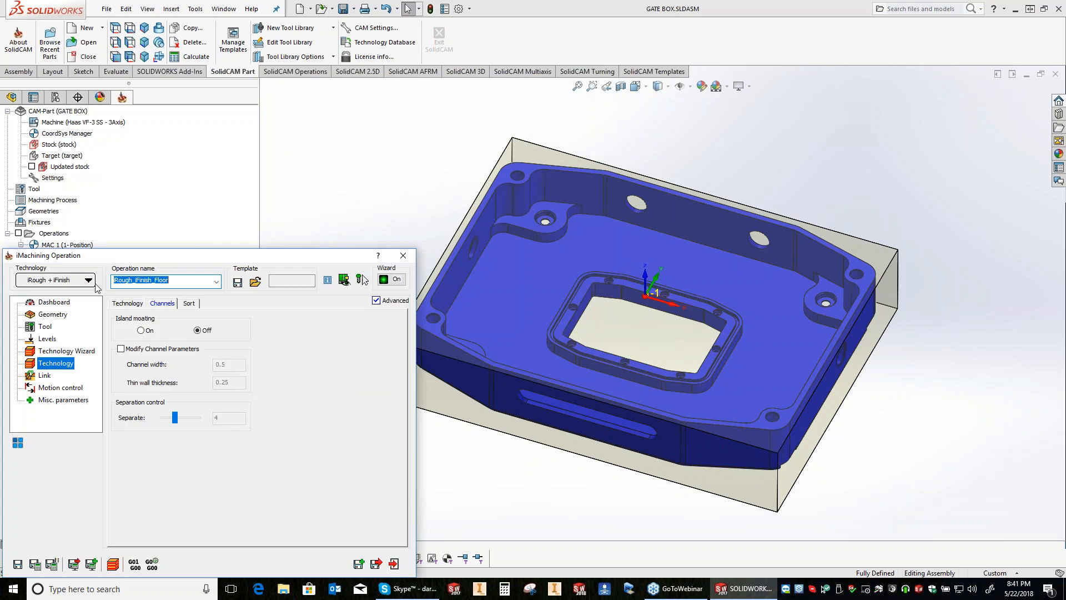
pyautogui.press('Escape')
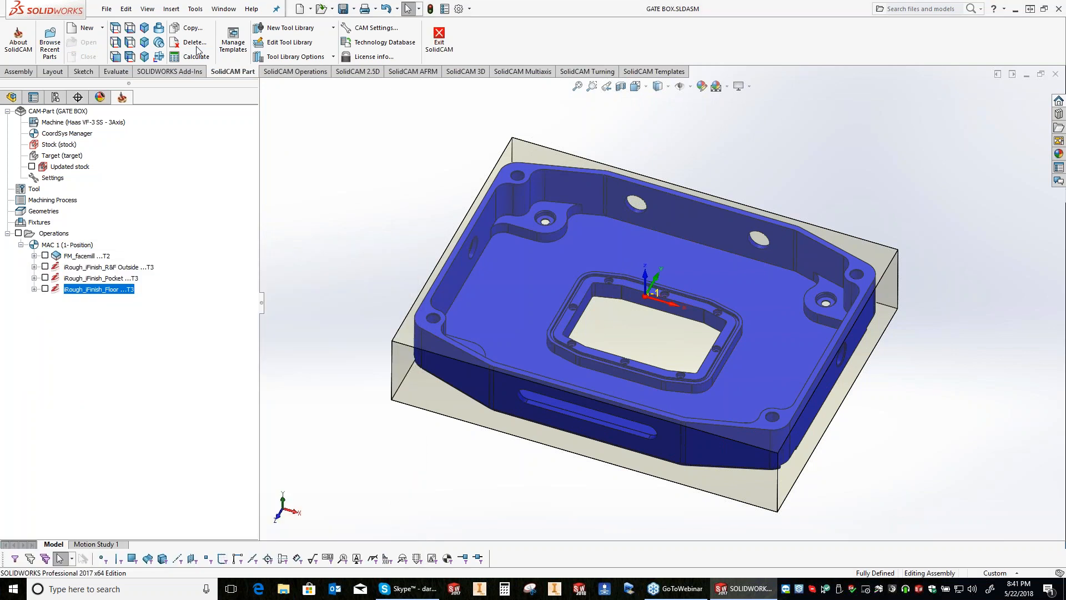
pyautogui.rightClick(104, 289)
pyautogui.moveTo(197, 47)
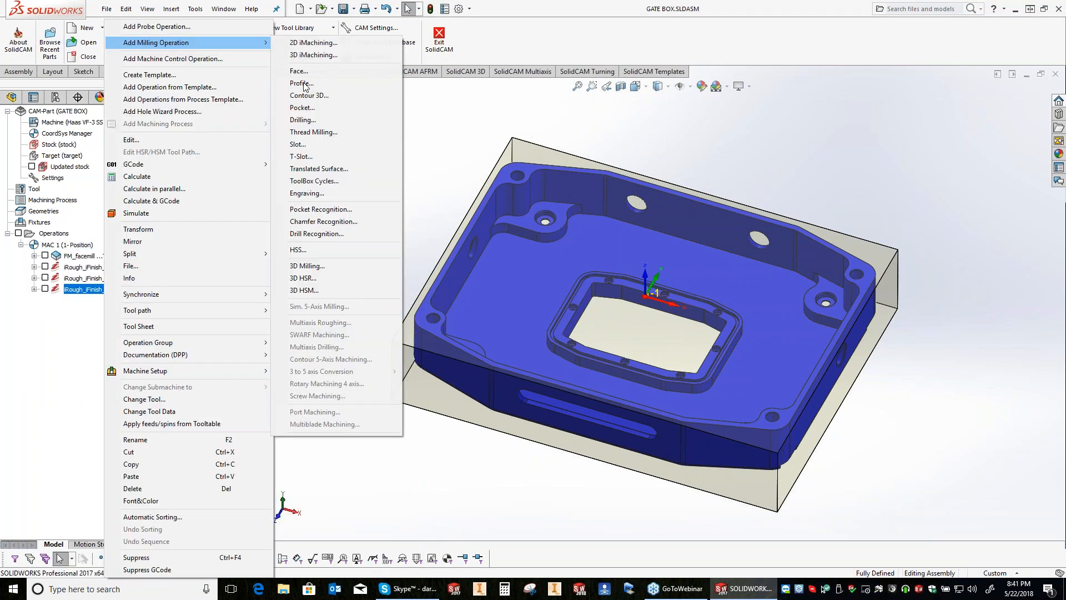
pyautogui.click(303, 83)
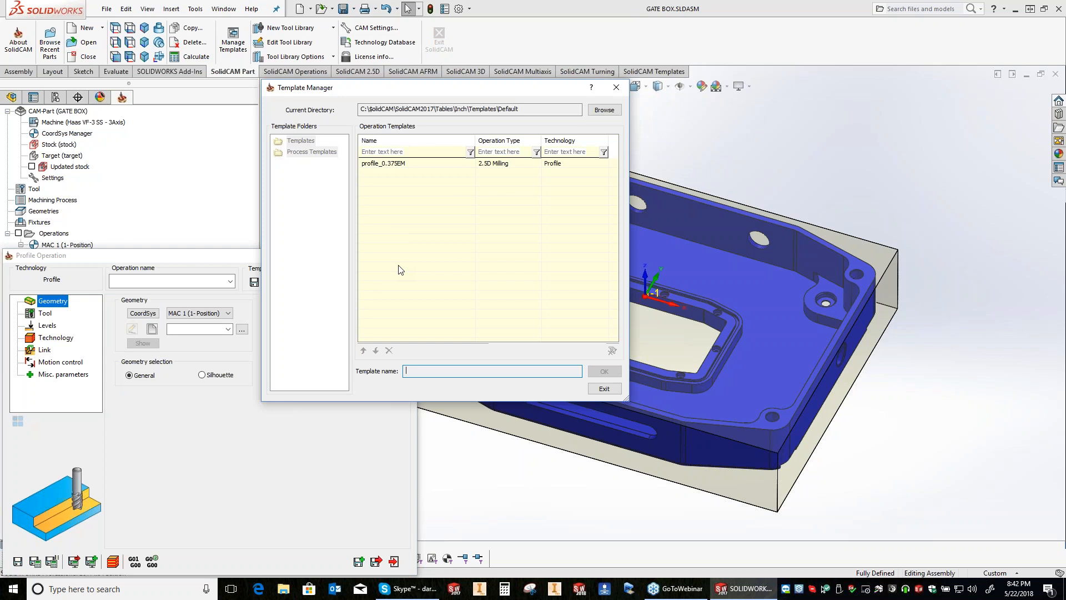
pyautogui.press('Escape')
pyautogui.press('Escape')
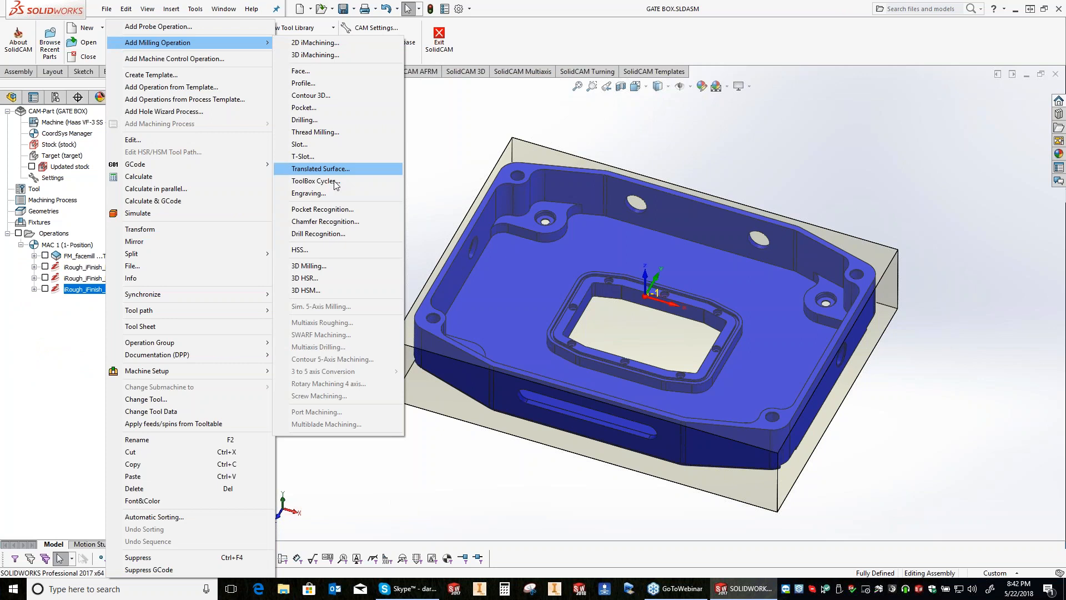
# Step: Add an O-Ring ToolBox cycle and define its geometry, named O-Ring, from the two edge chains of the groove around the window
pyautogui.click(335, 181)
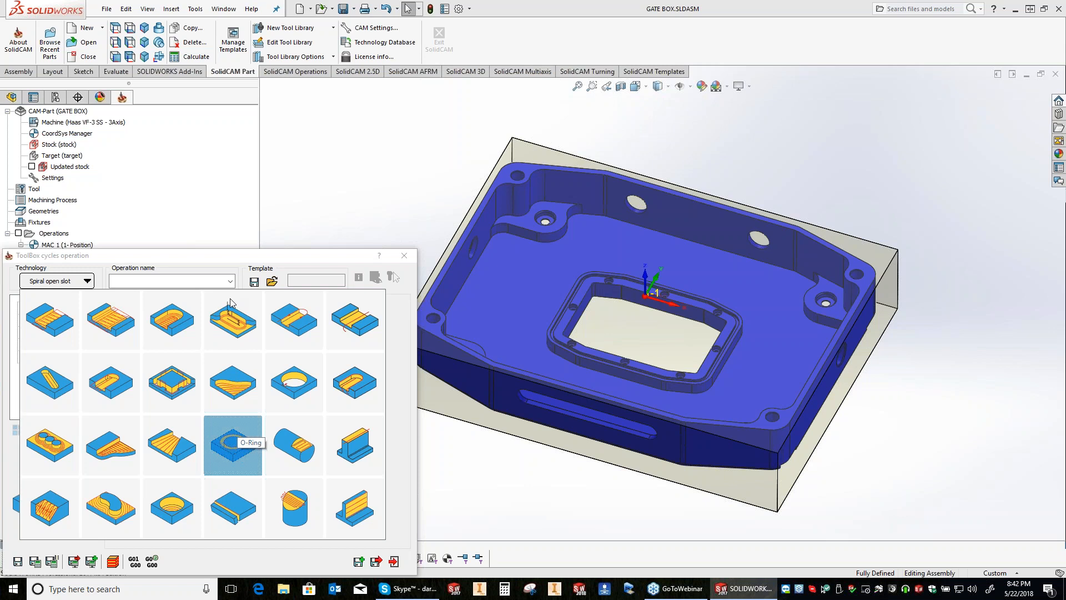
pyautogui.click(233, 444)
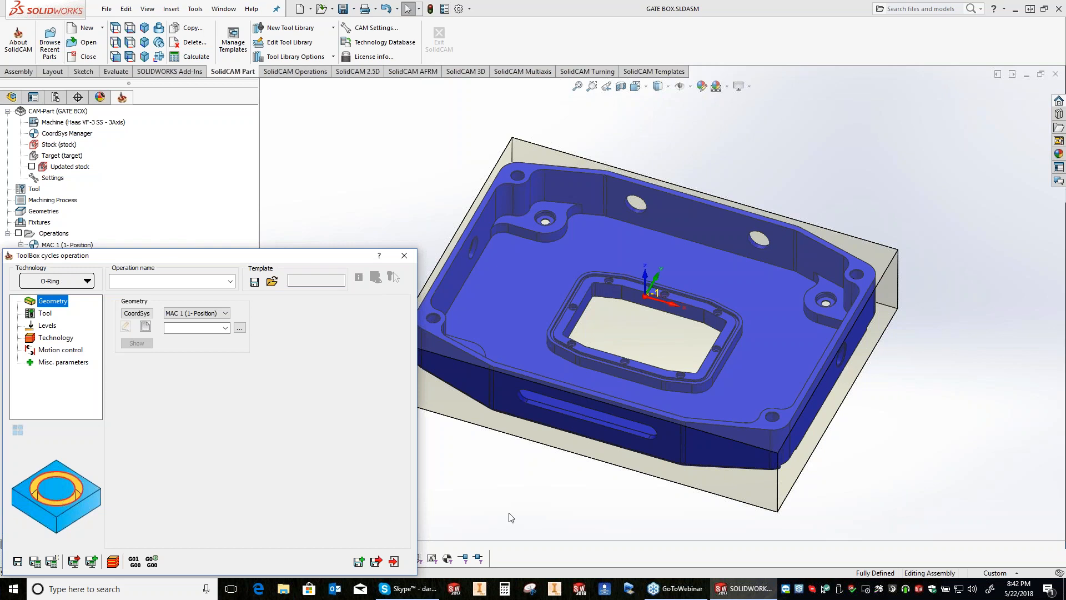
pyautogui.moveTo(511, 518); pyautogui.dragTo(528, 505, button='middle')
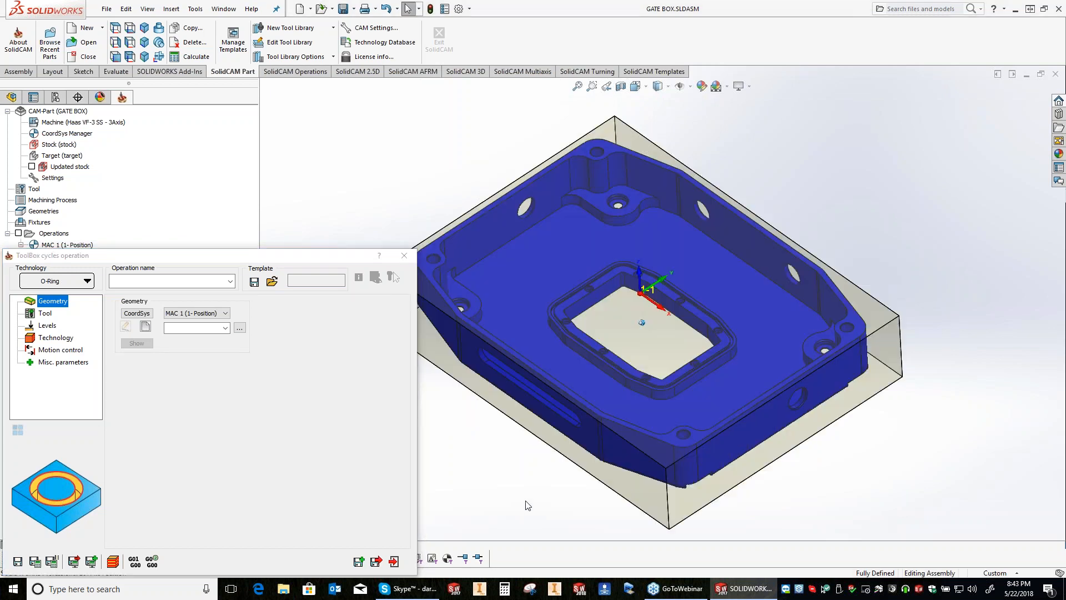
pyautogui.scroll(-5, 528, 506)
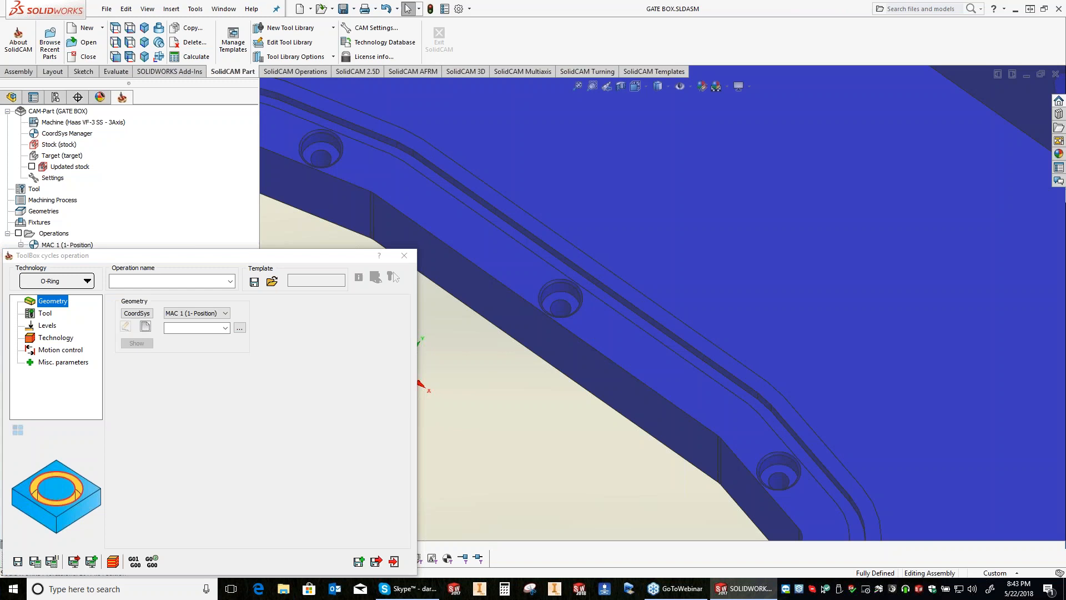
pyautogui.moveTo(766, 333); pyautogui.dragTo(769, 355, button='middle')
pyautogui.scroll(-1, 769, 355)
pyautogui.click(775, 358)
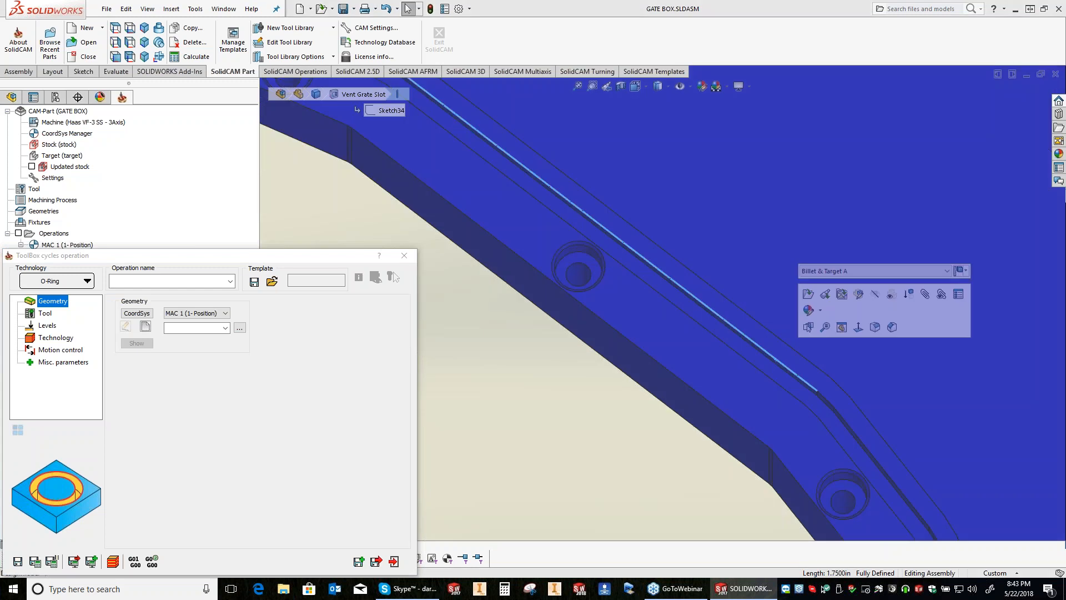
pyautogui.click(782, 390)
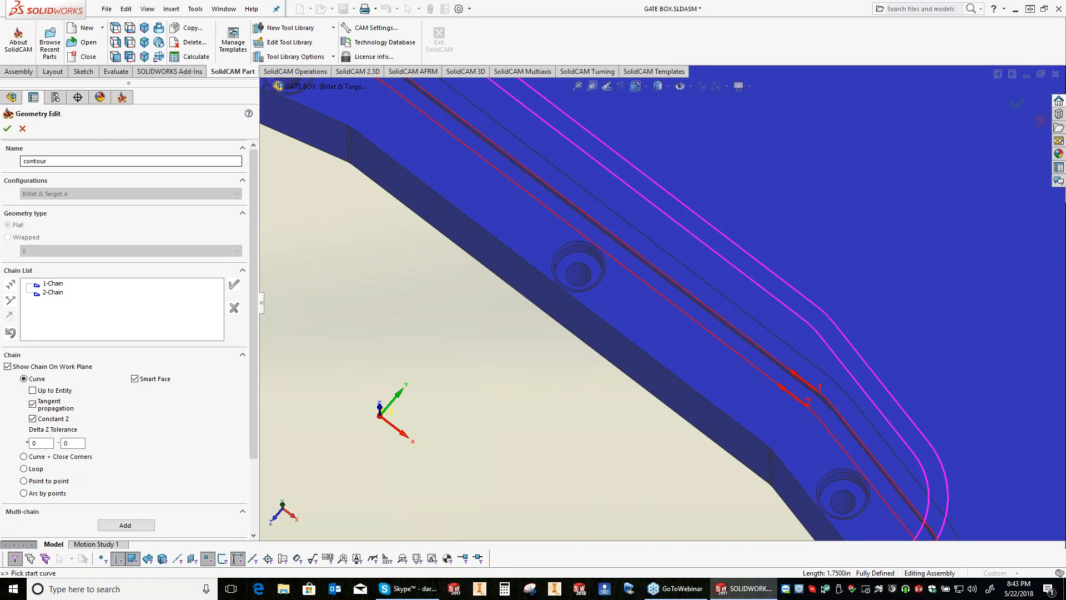
pyautogui.doubleClick(35, 161)
pyautogui.write('O-Ring')
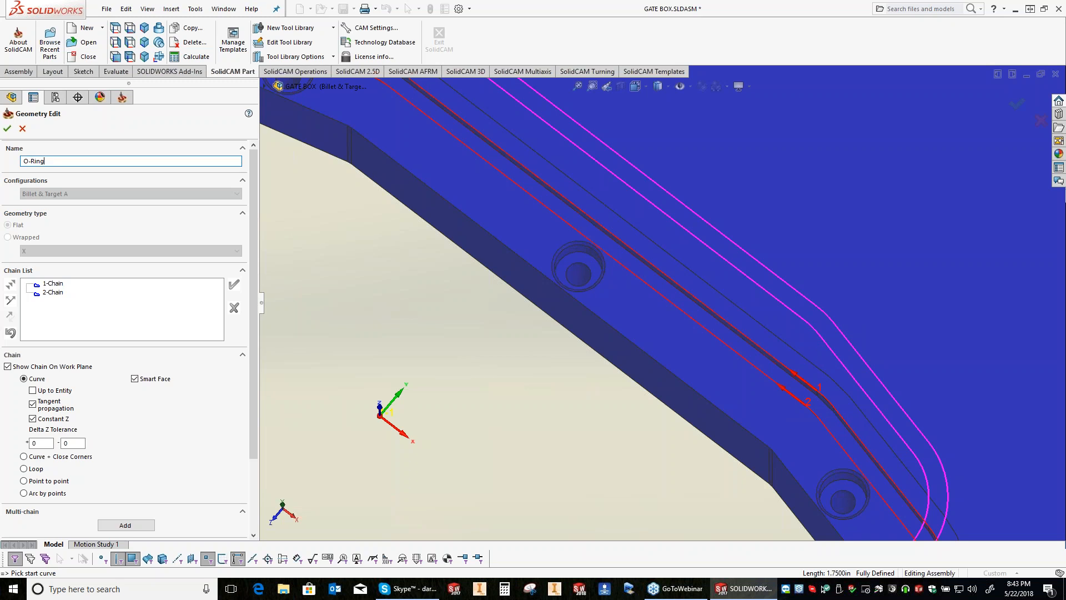
pyautogui.press('Return')
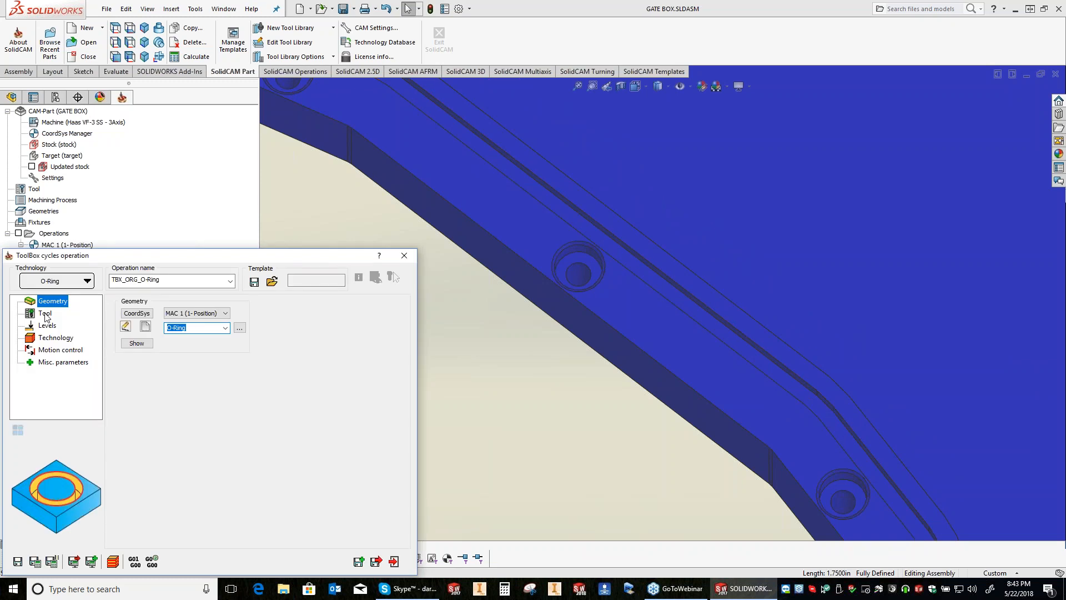
# Step: Assign tool 5, the 0.03125 2FL solid carbide endmill, to the O-Ring operation
pyautogui.click(45, 314)
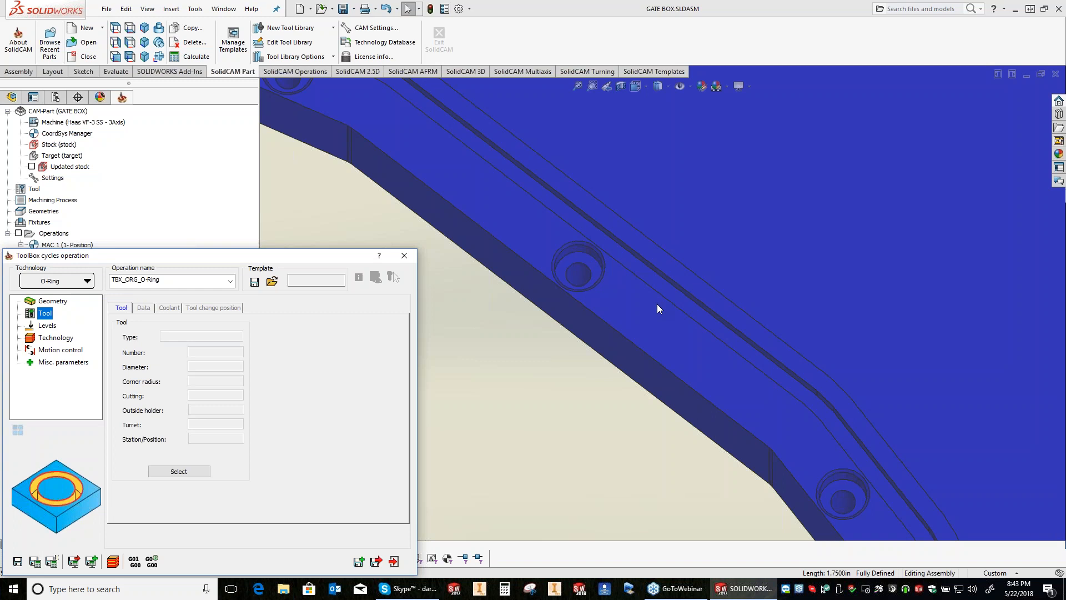
pyautogui.click(179, 472)
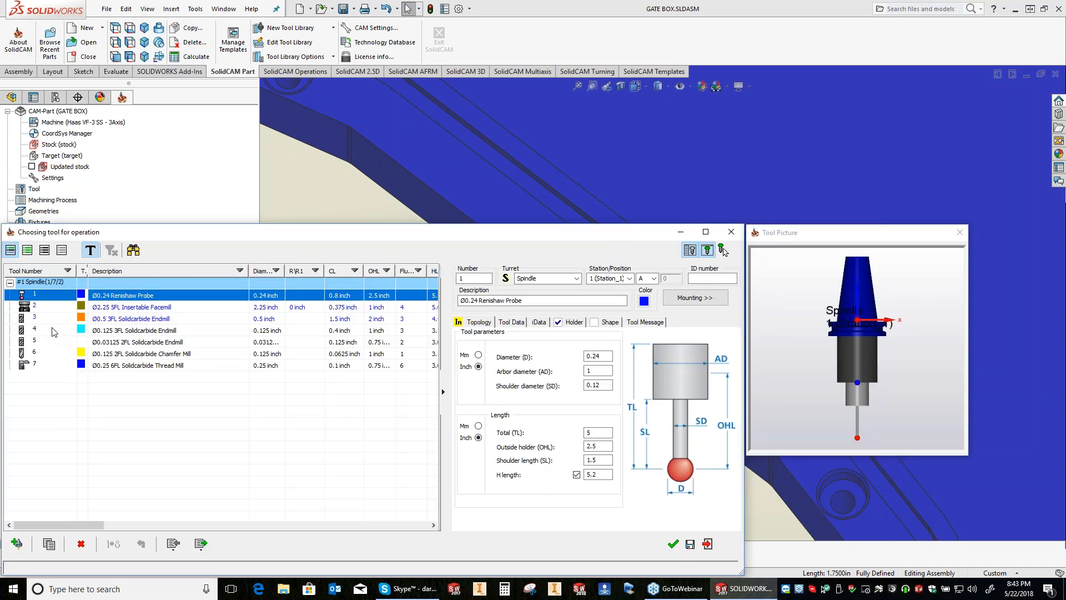
pyautogui.click(722, 250)
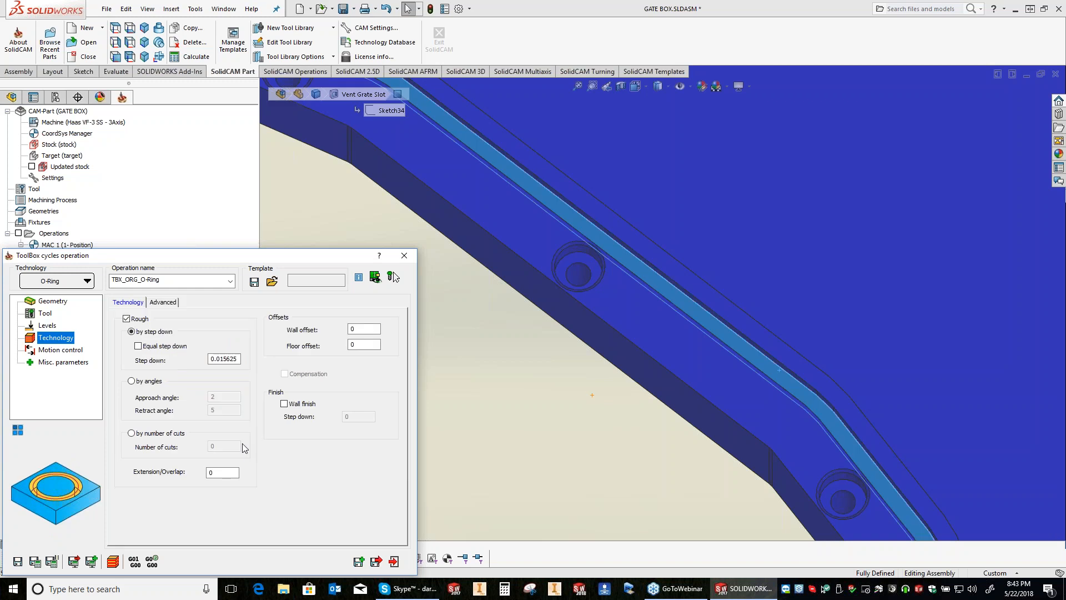
# Step: Enable wall finish and compensation in the O-Ring operation's technology settings, save and calculate the toolpath, and close the operation
pyautogui.press('Tab')
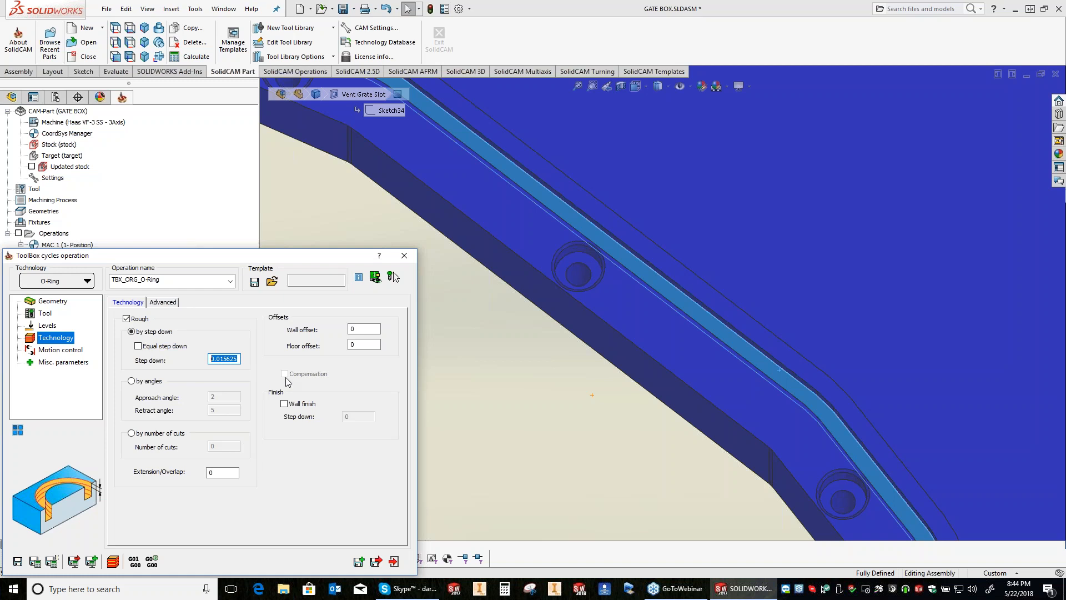
pyautogui.click(285, 404)
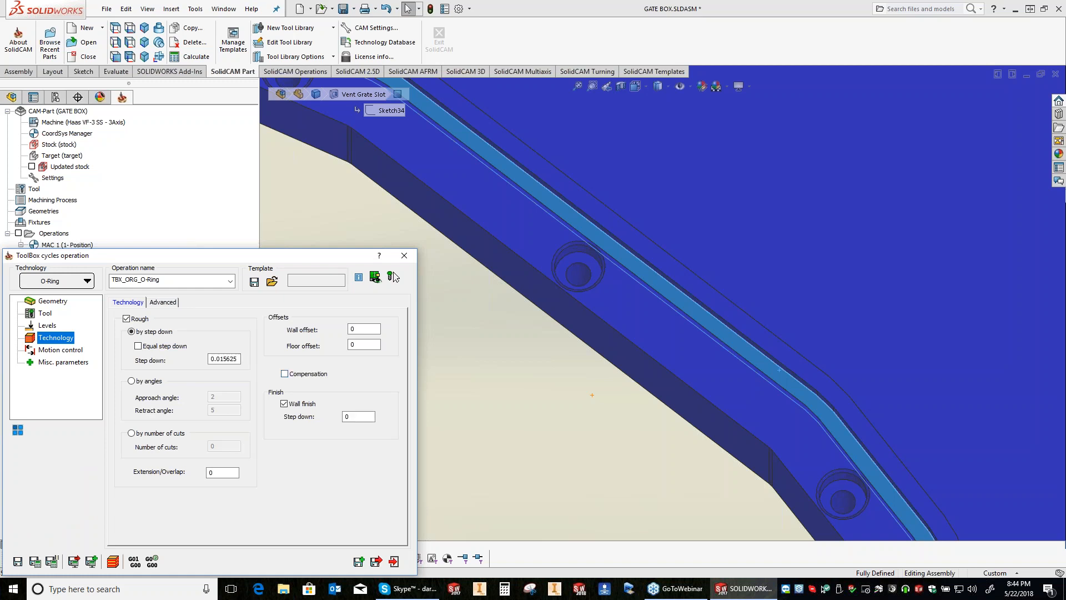
pyautogui.click(284, 374)
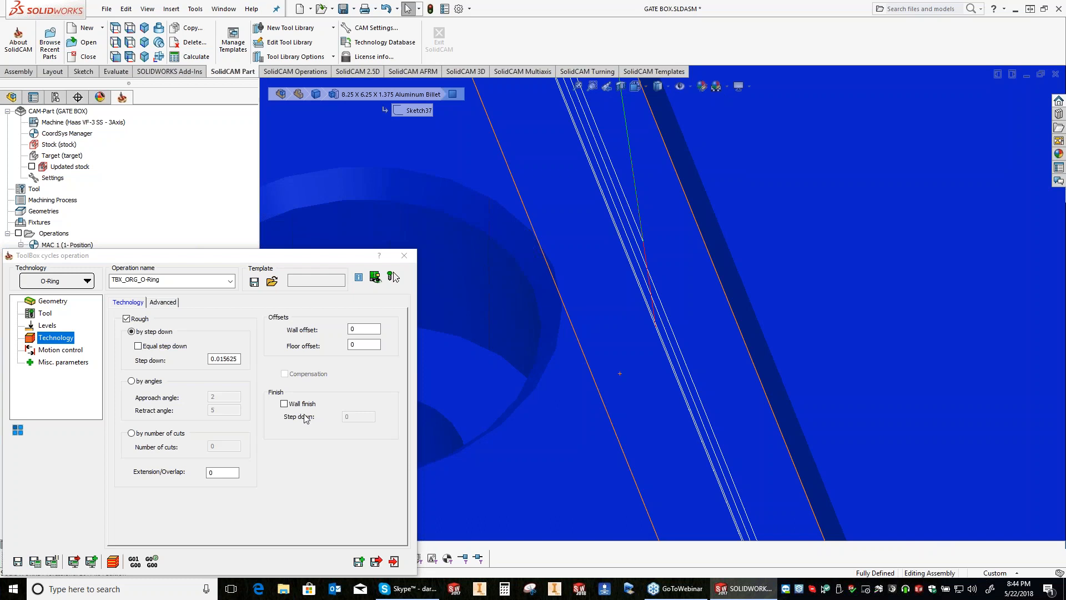
pyautogui.click(35, 562)
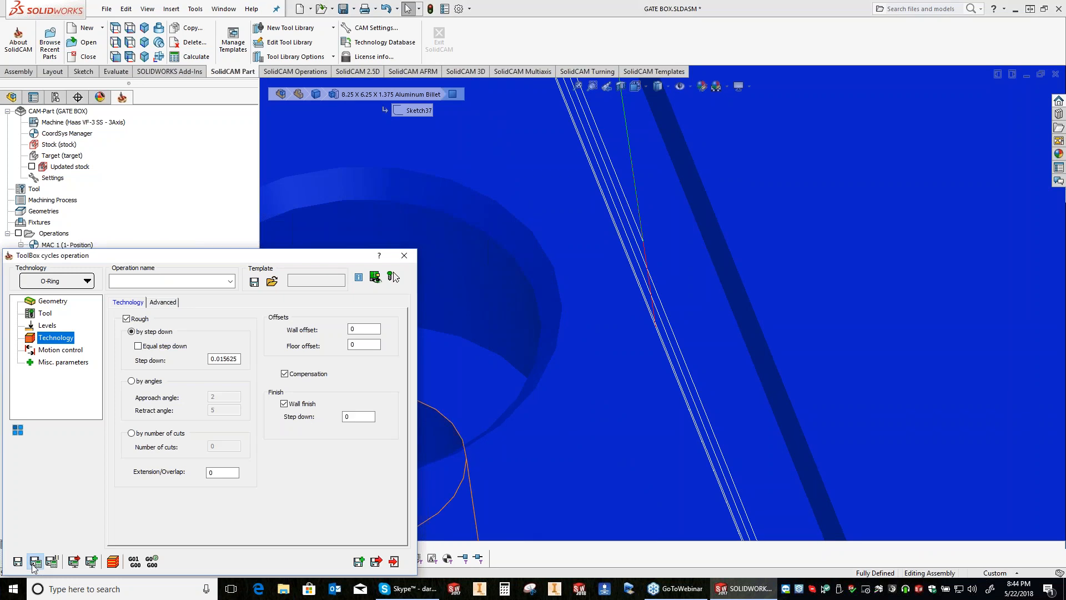
pyautogui.click(34, 562)
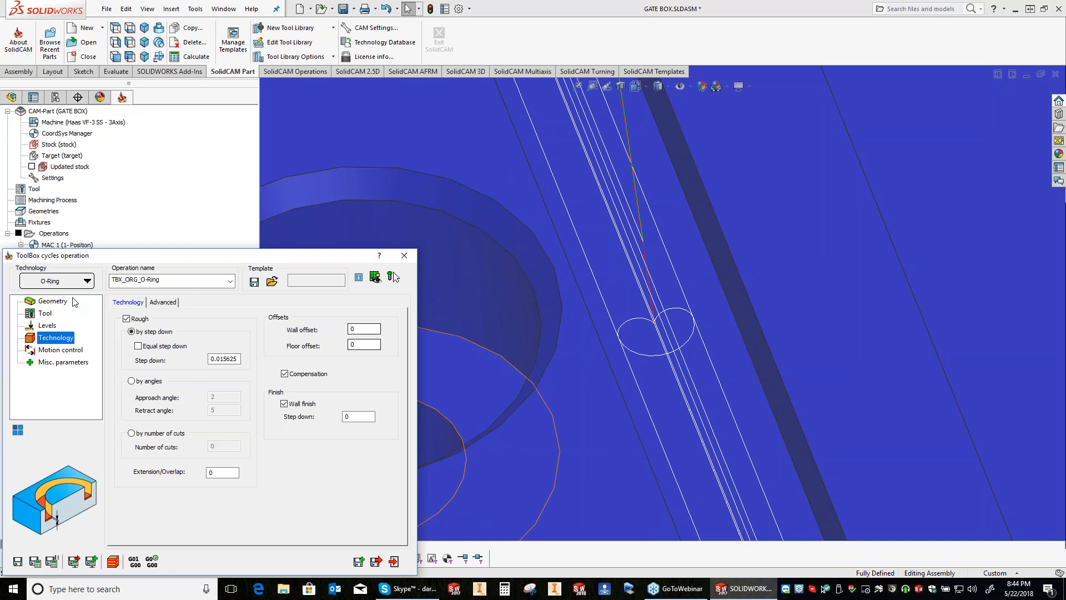
pyautogui.click(404, 255)
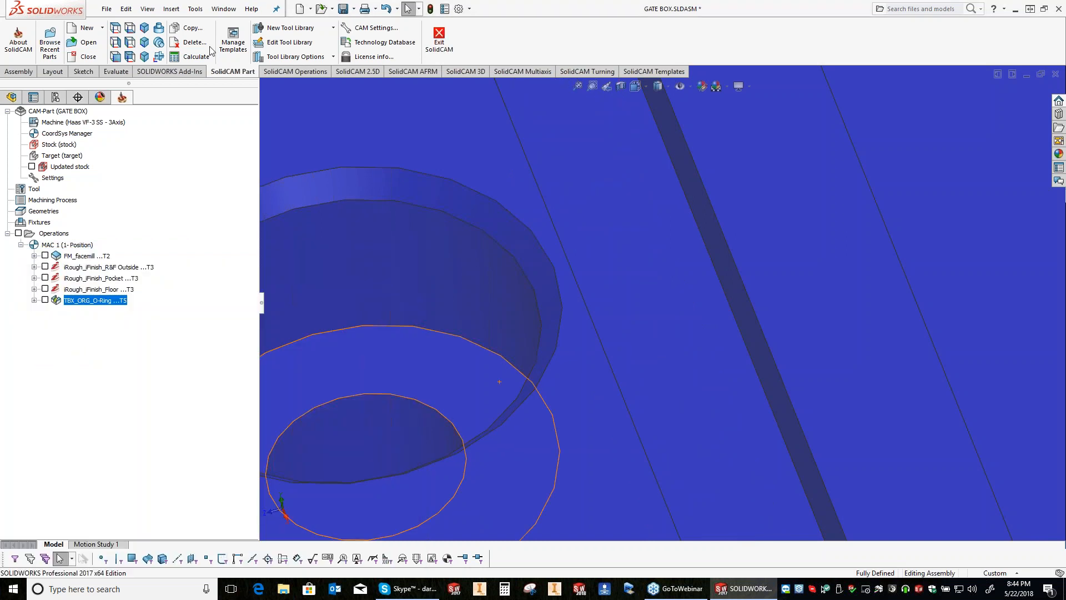
pyautogui.rightClick(77, 301)
pyautogui.moveTo(210, 51)
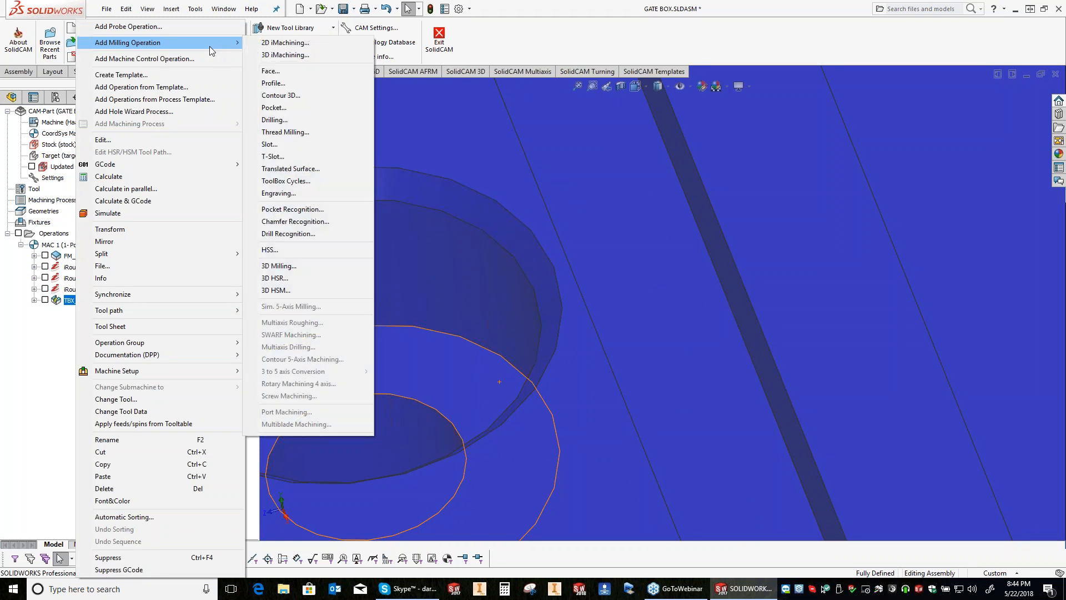
pyautogui.click(298, 181)
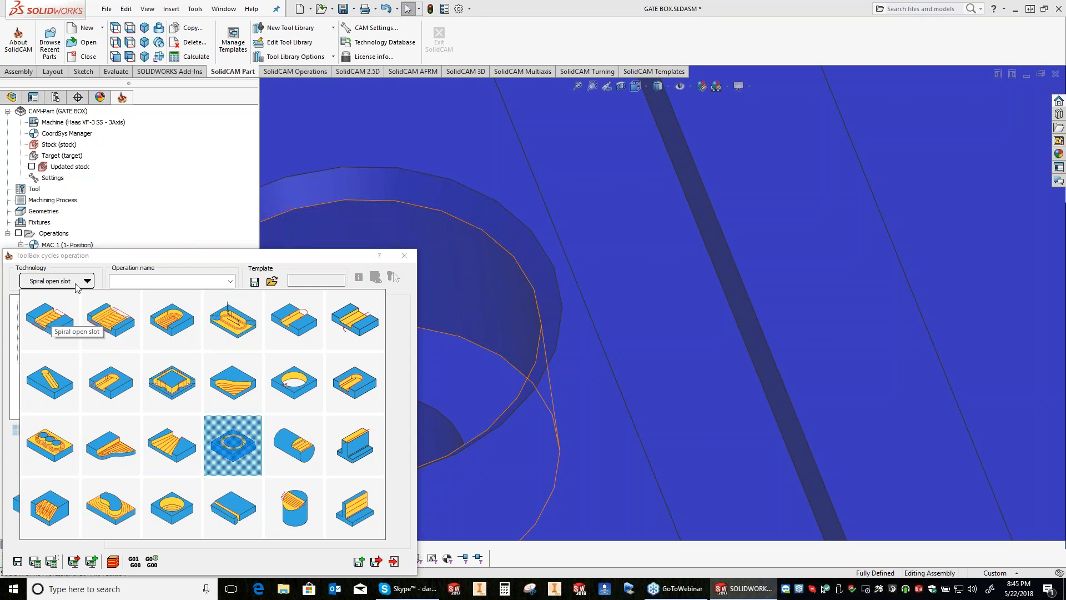
pyautogui.click(307, 319)
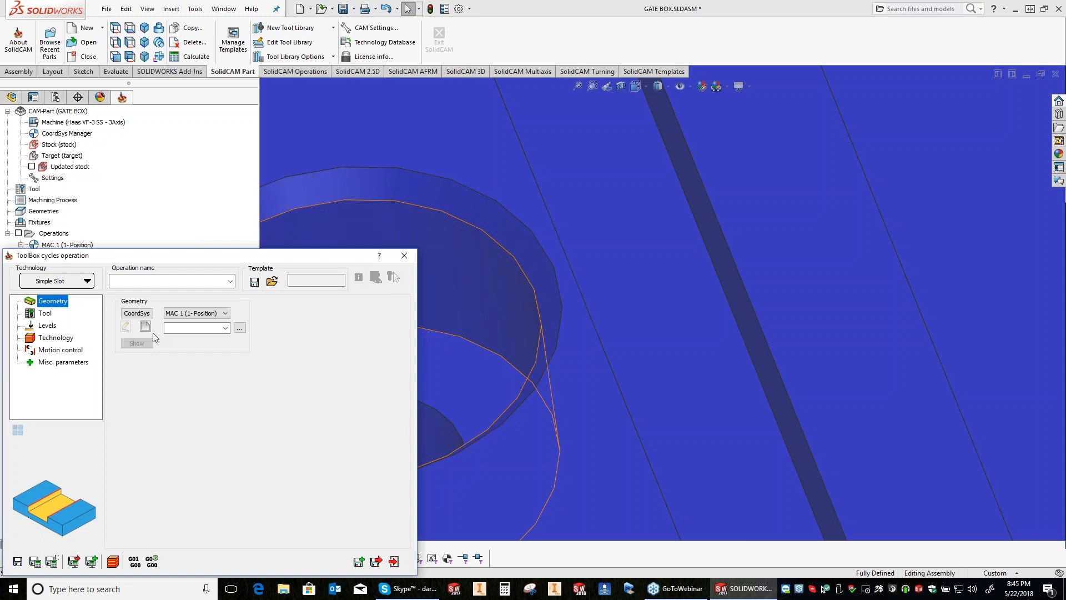
pyautogui.click(45, 313)
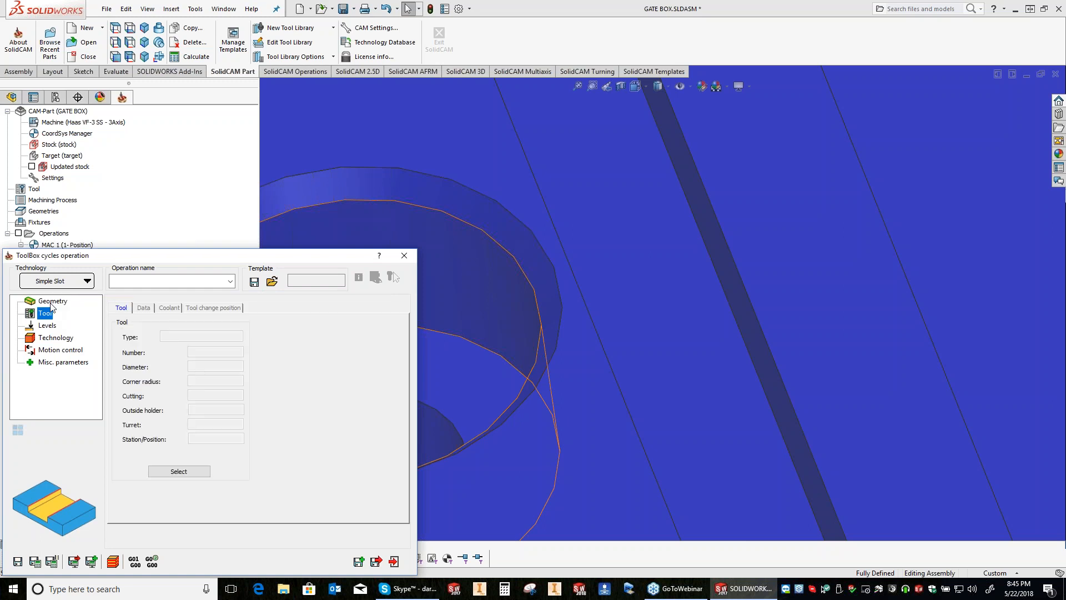
pyautogui.press('Escape')
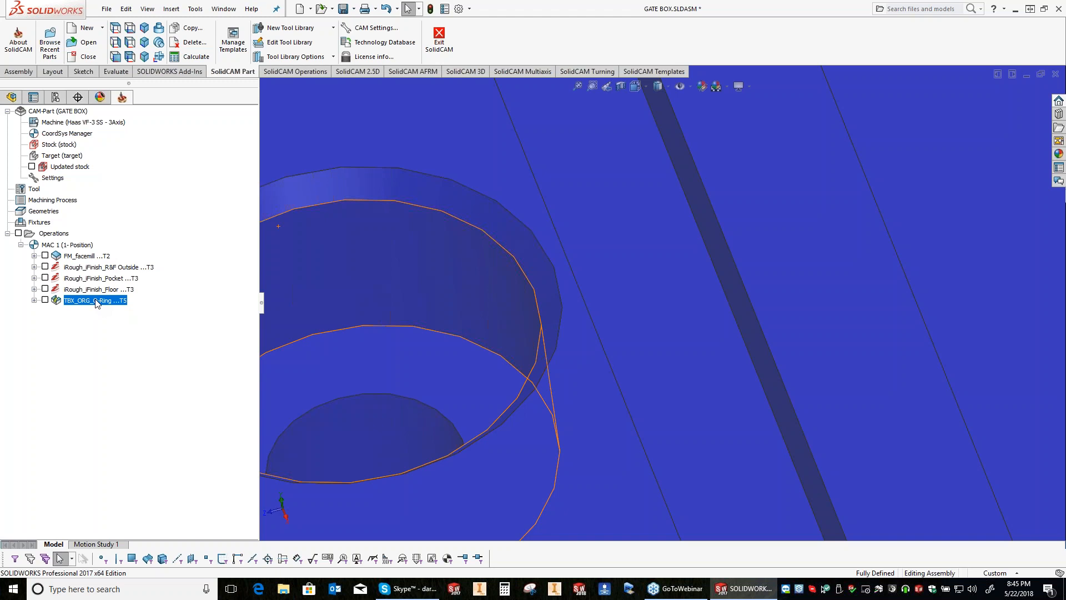
pyautogui.scroll(3, 482, 226)
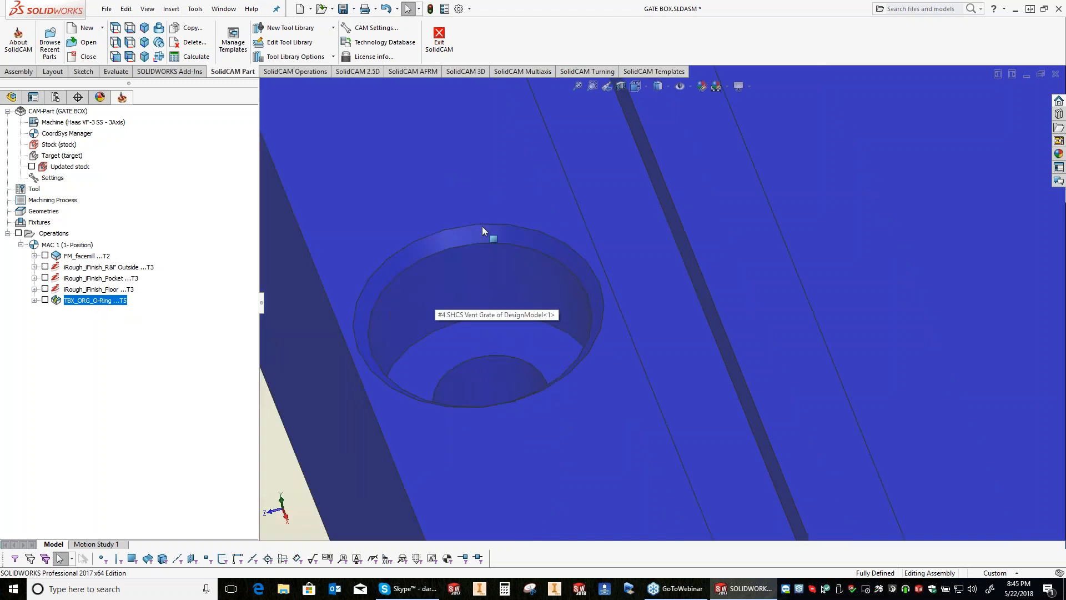
pyautogui.scroll(5, 482, 225)
pyautogui.scroll(3, 742, 201)
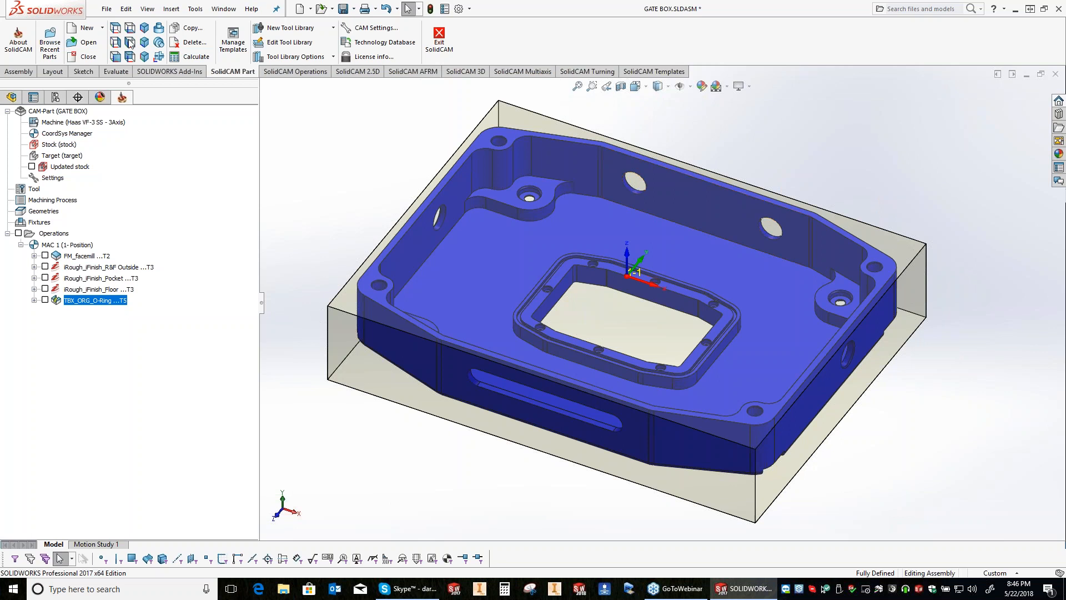
pyautogui.hotkey('alt', 'f')
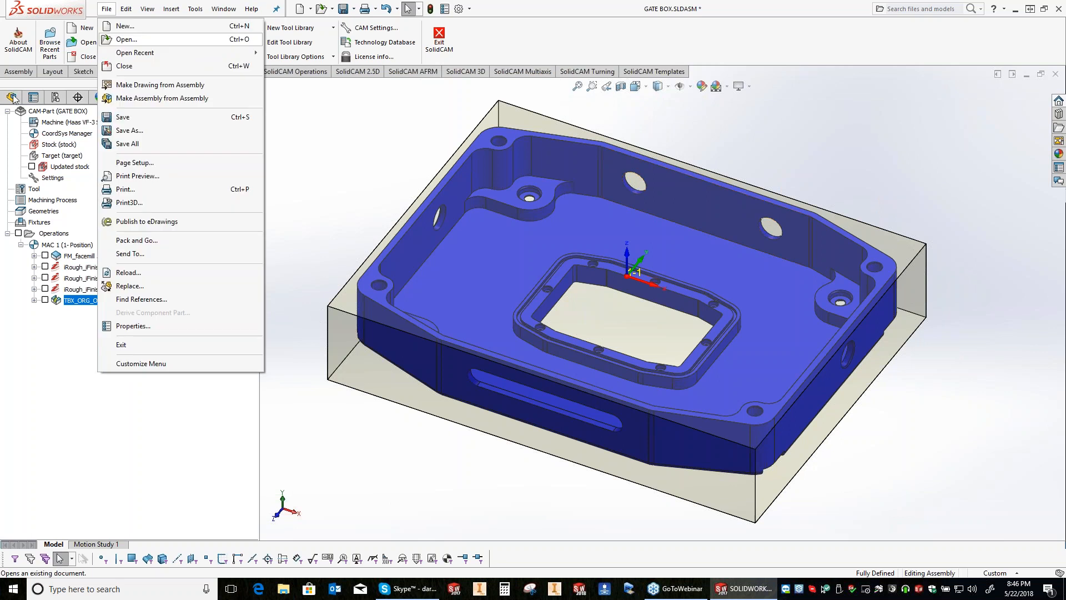
pyautogui.click(12, 98)
pyautogui.click(6, 222)
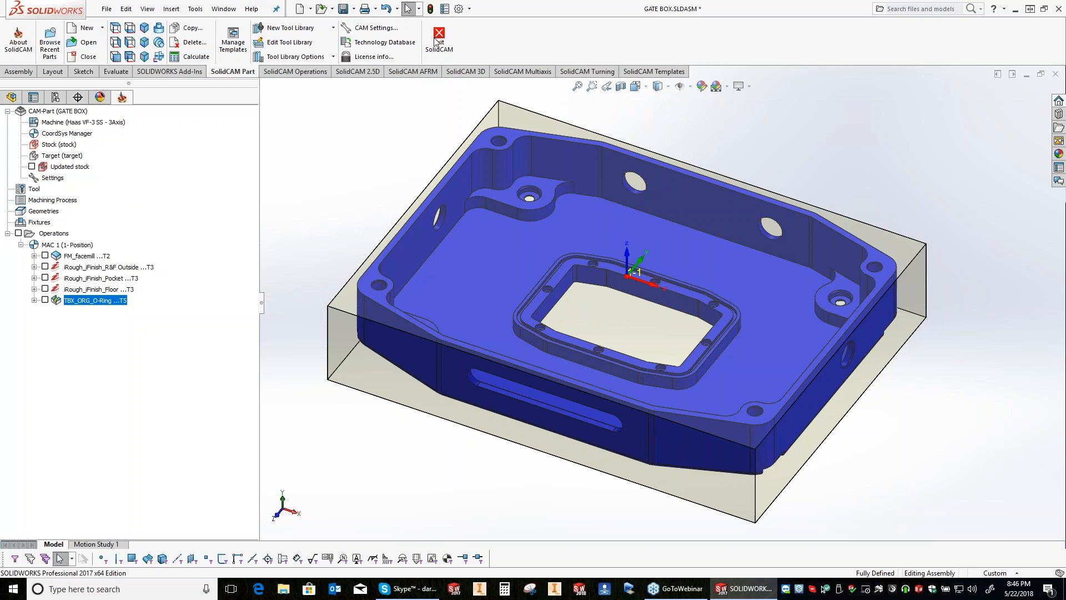
# Step: Add the Tapped Holes Hole Wizard process for the four 1/4-20 clamp bolt holes, using the SolidWorks hole process database
pyautogui.click(422, 72)
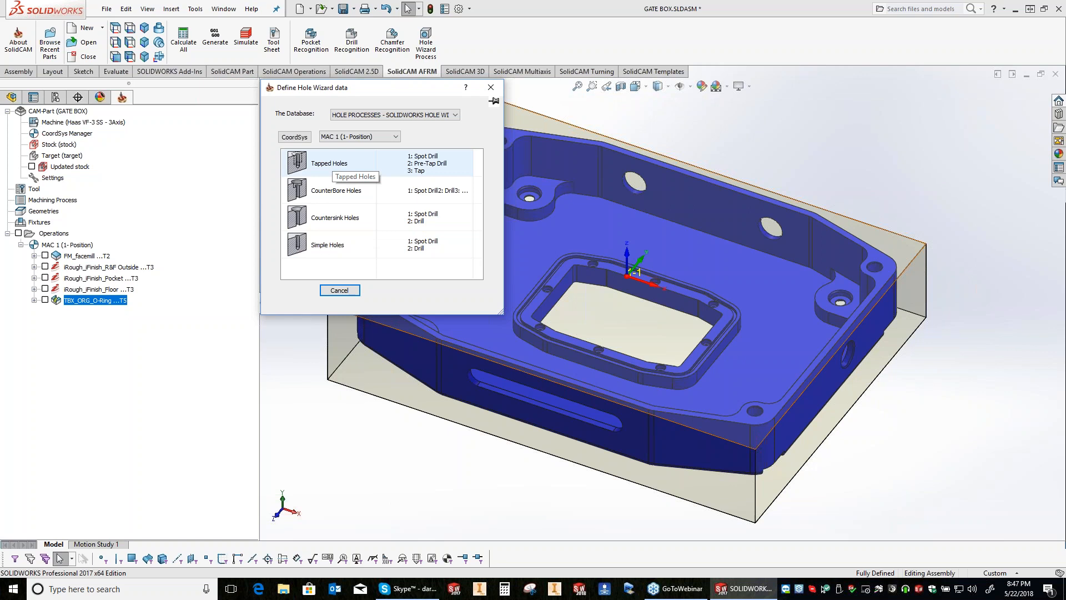
pyautogui.click(328, 164)
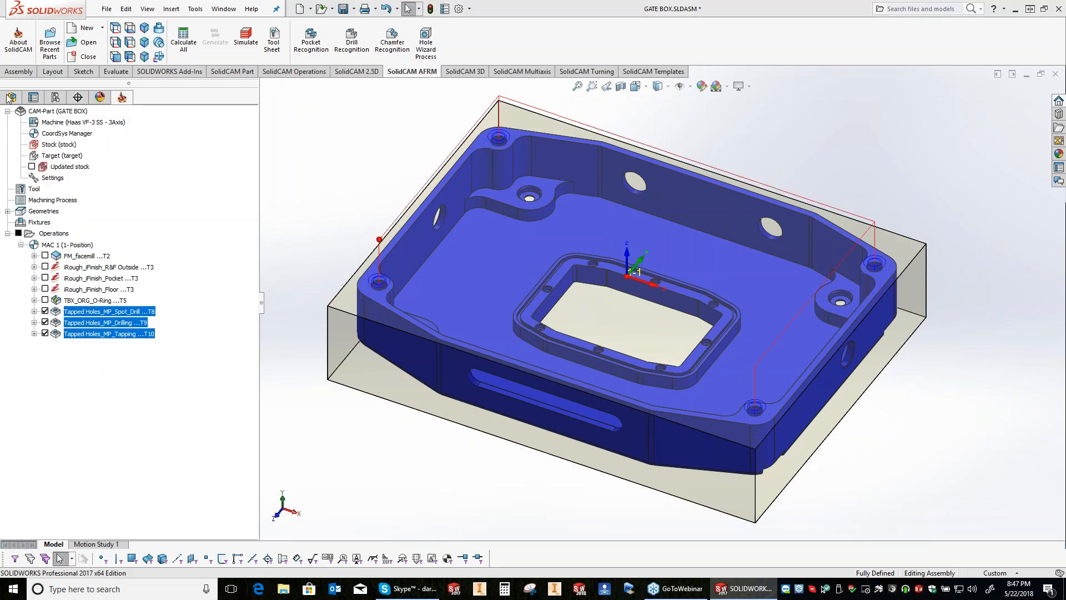
pyautogui.click(122, 98)
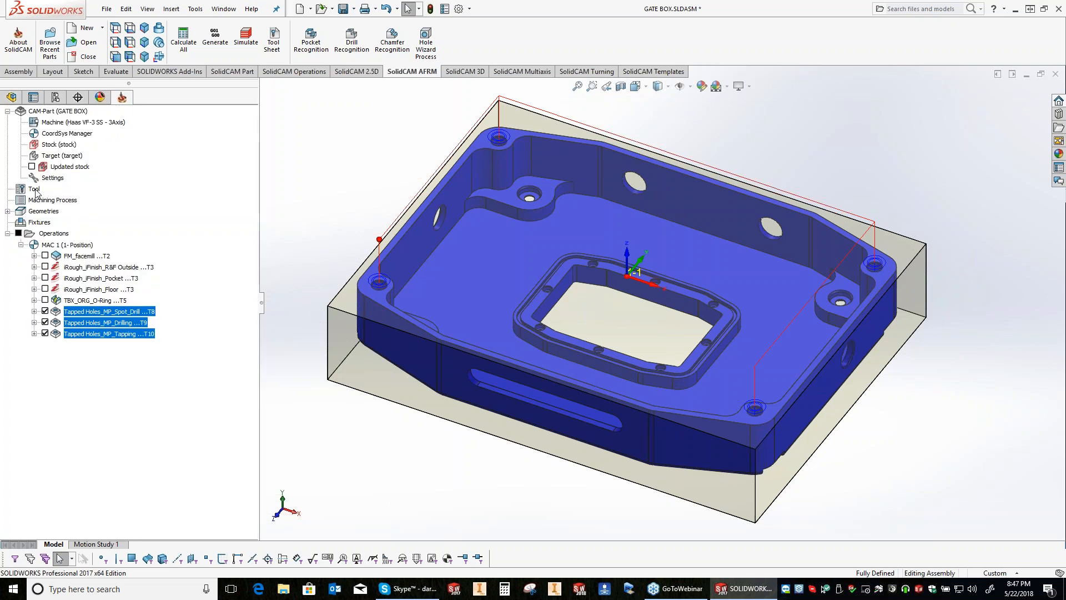
# Step: Review the part tool table and the spot drill, drilling and tapping operations generated for the tapped holes, including the drilling operation's geometry
pyautogui.click(35, 191)
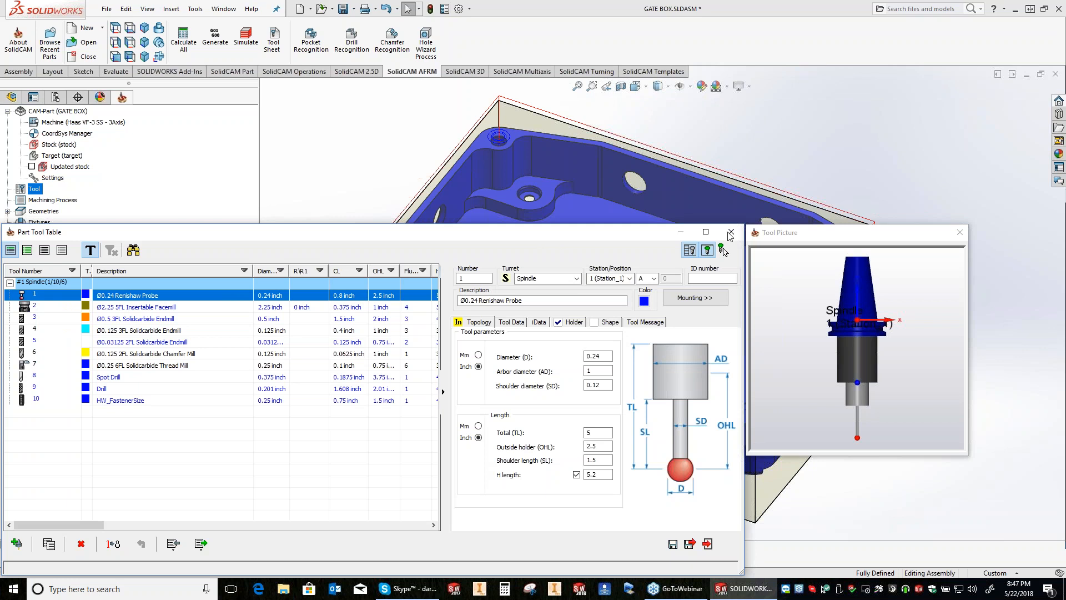
pyautogui.click(730, 232)
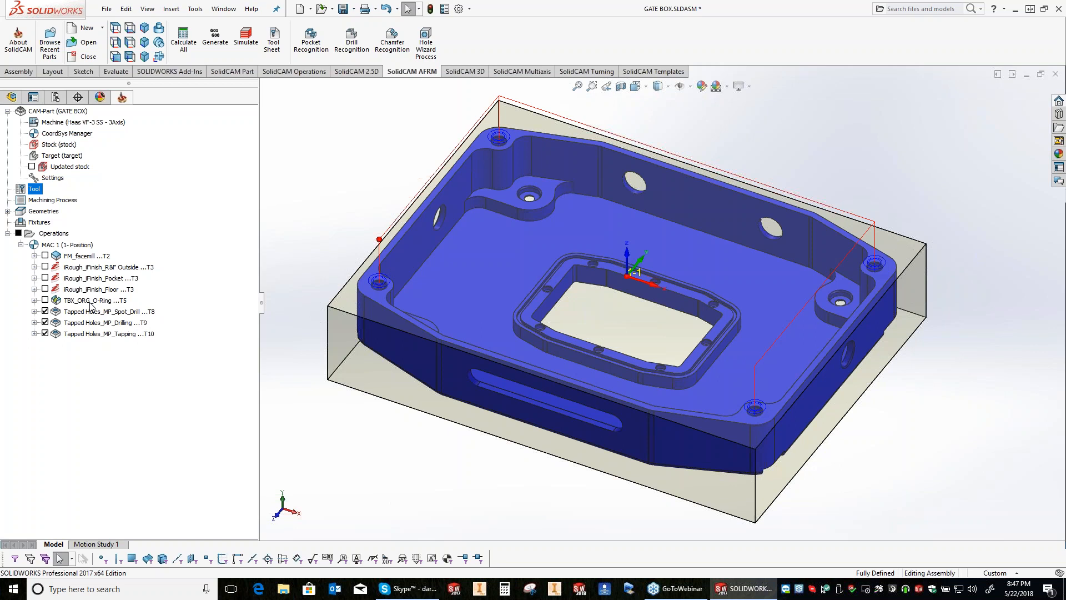
pyautogui.click(106, 323)
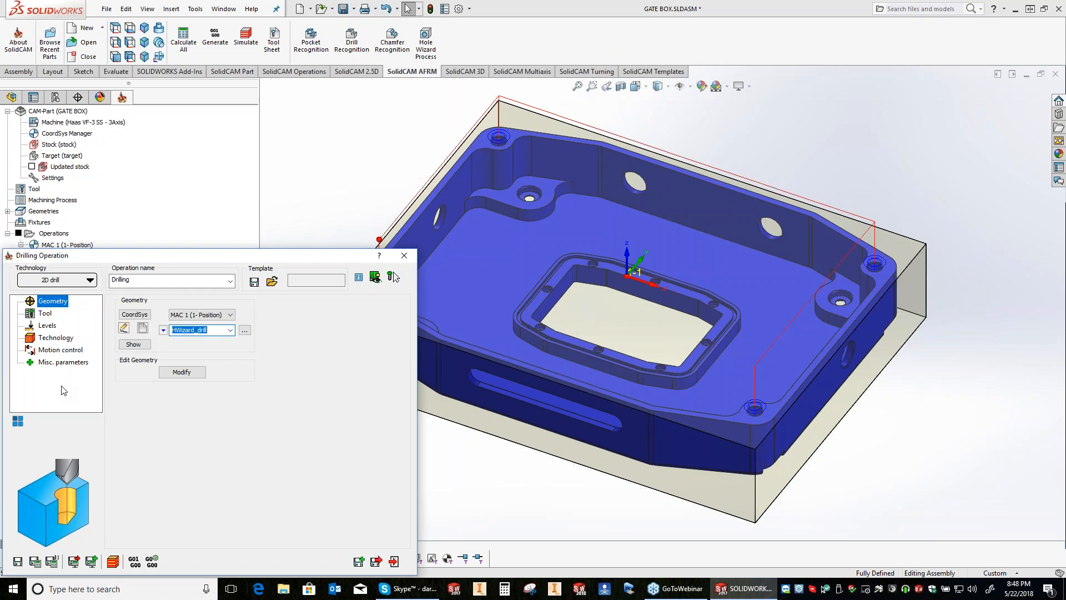
pyautogui.click(404, 255)
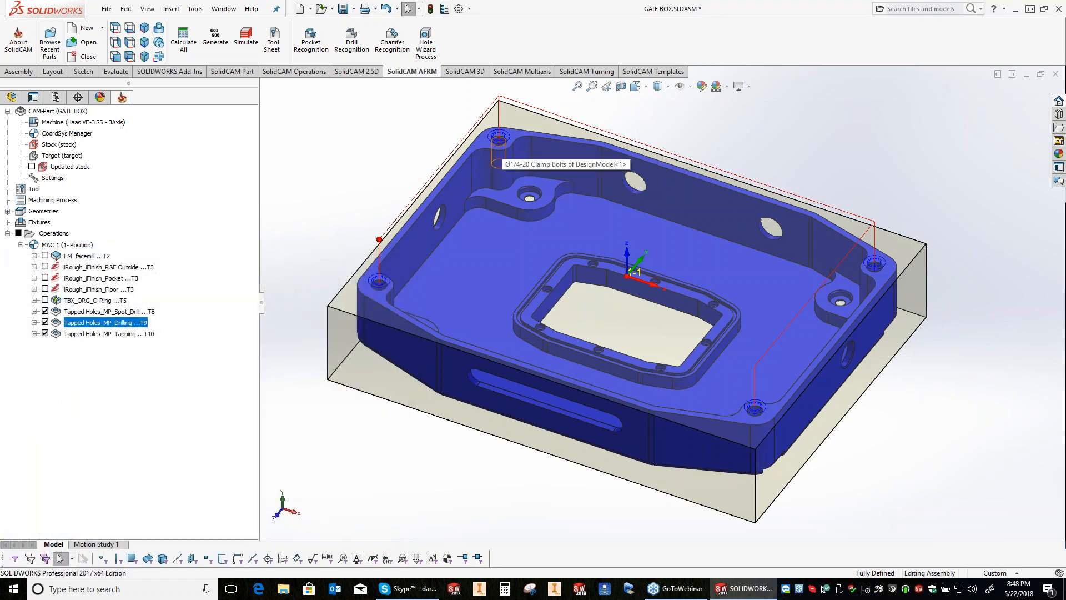
pyautogui.click(105, 312)
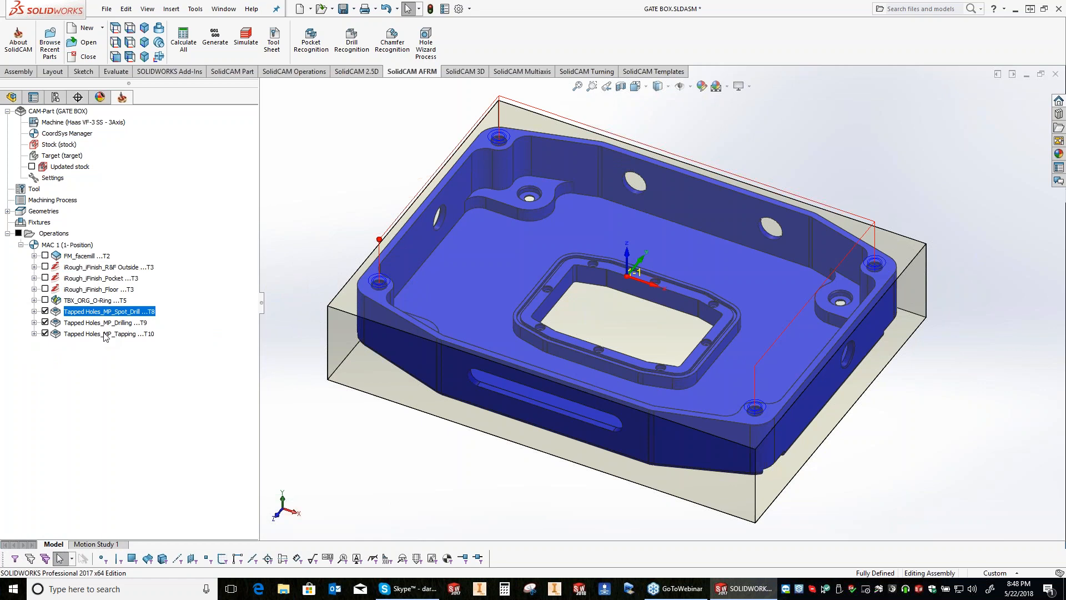
pyautogui.keyDown('shift'); pyautogui.click(105, 334); pyautogui.keyUp('shift')
pyautogui.rightClick(105, 335)
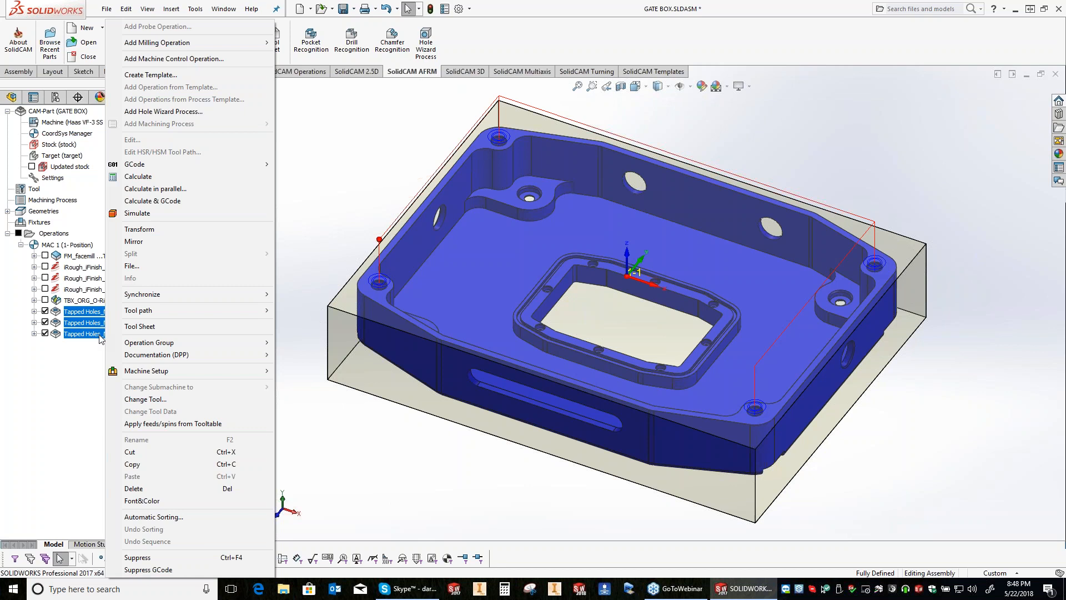
pyautogui.click(100, 335)
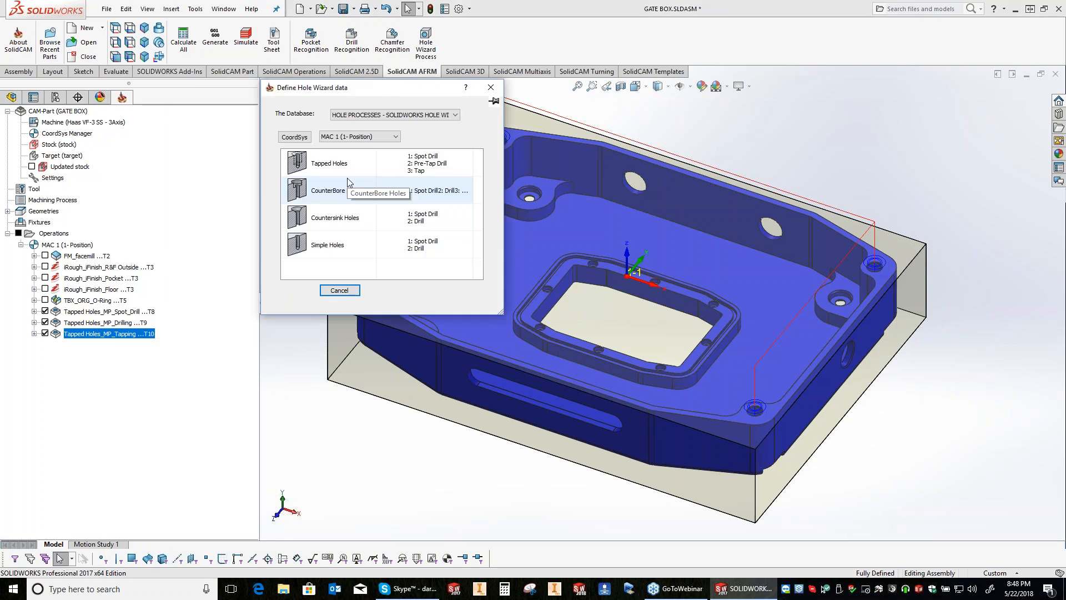
# Step: Add the CounterBore Holes Hole Wizard process for the #8 binding head machine screw holes, including the pattern
pyautogui.doubleClick(323, 195)
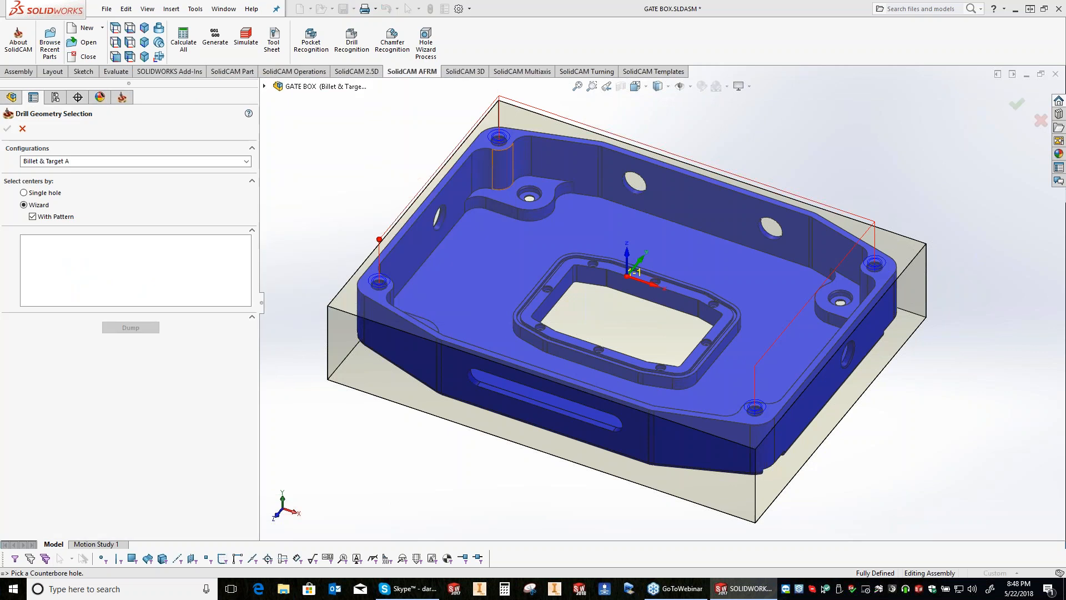
pyautogui.scroll(4, 501, 167)
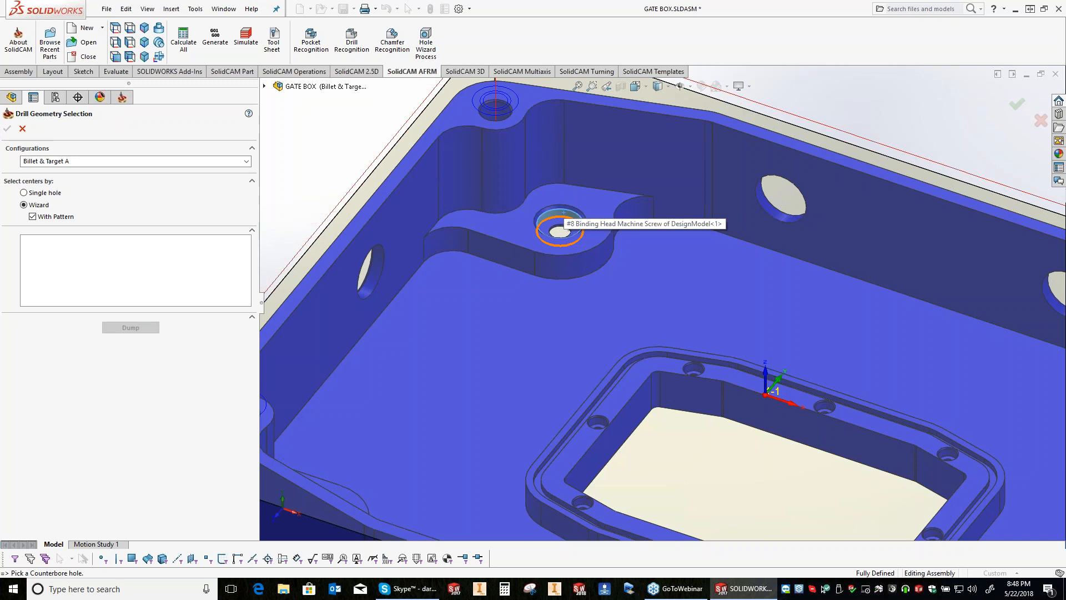
pyautogui.click(564, 212)
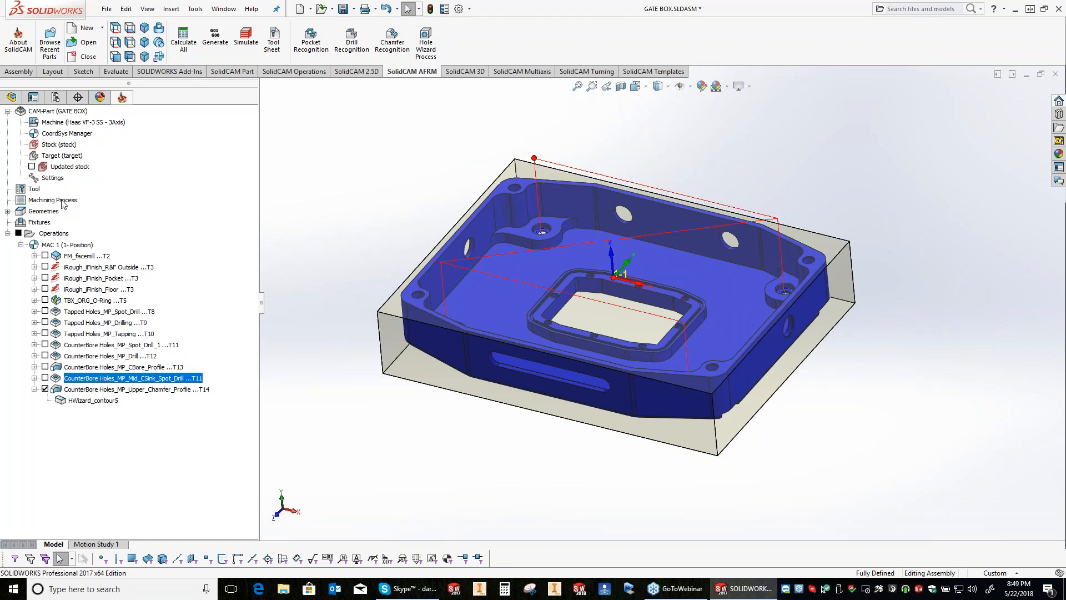
# Step: Hide the counterbore upper chamfer profile's toolpath and collapse that operation, looking over the tapped-hole group on the way
pyautogui.click(45, 389)
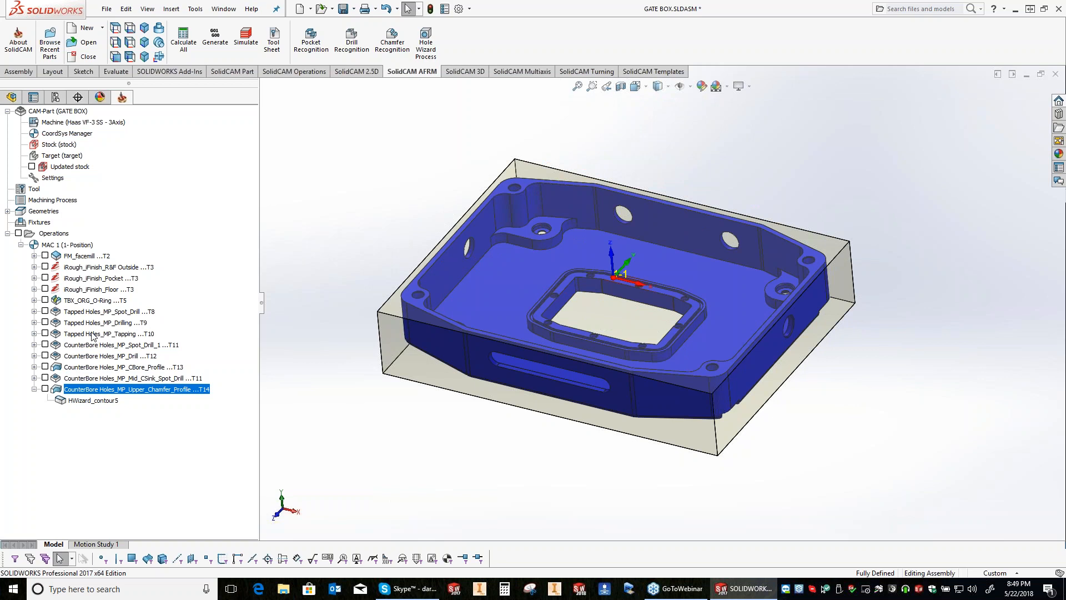
pyautogui.click(92, 335)
pyautogui.keyDown('shift'); pyautogui.click(91, 312); pyautogui.keyUp('shift')
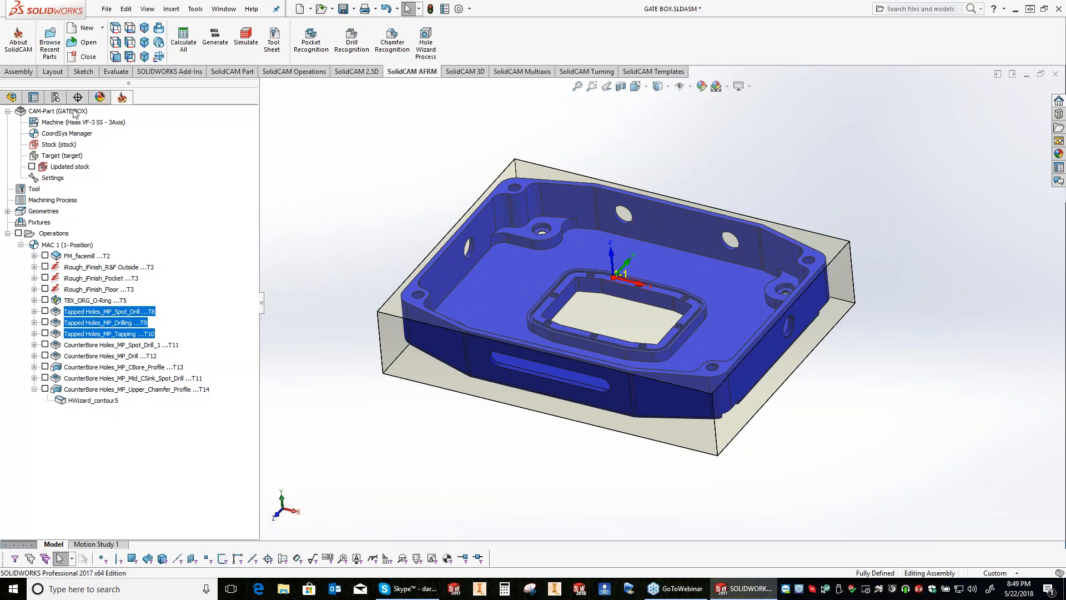
pyautogui.click(34, 389)
# Step: Examine the CAM-Part's Change Model Reference option and the list of billet, casting and target configurations in the model
pyautogui.rightClick(76, 111)
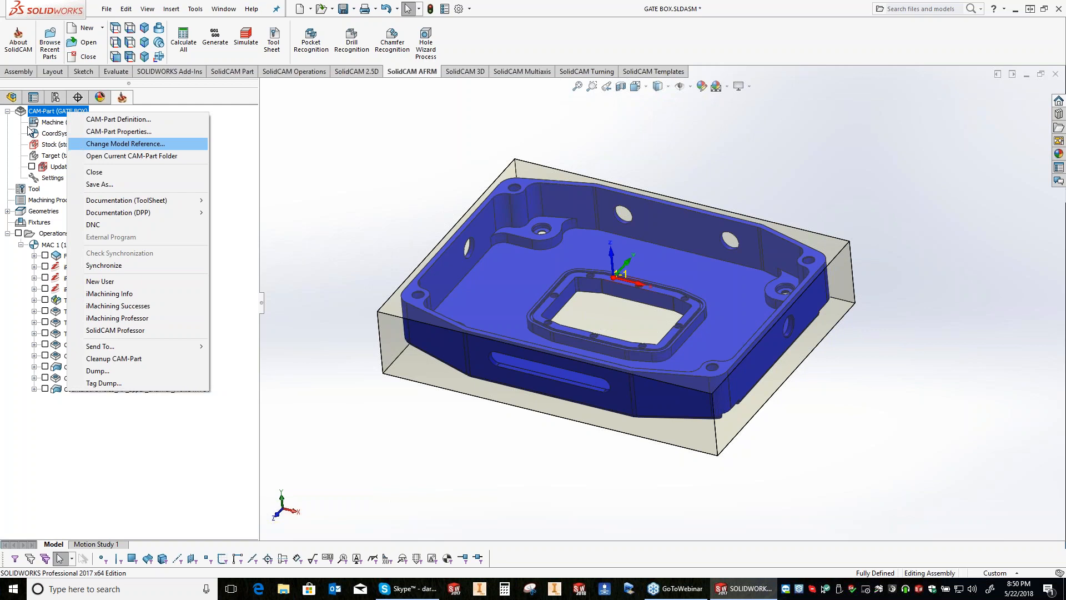
pyautogui.press('Return')
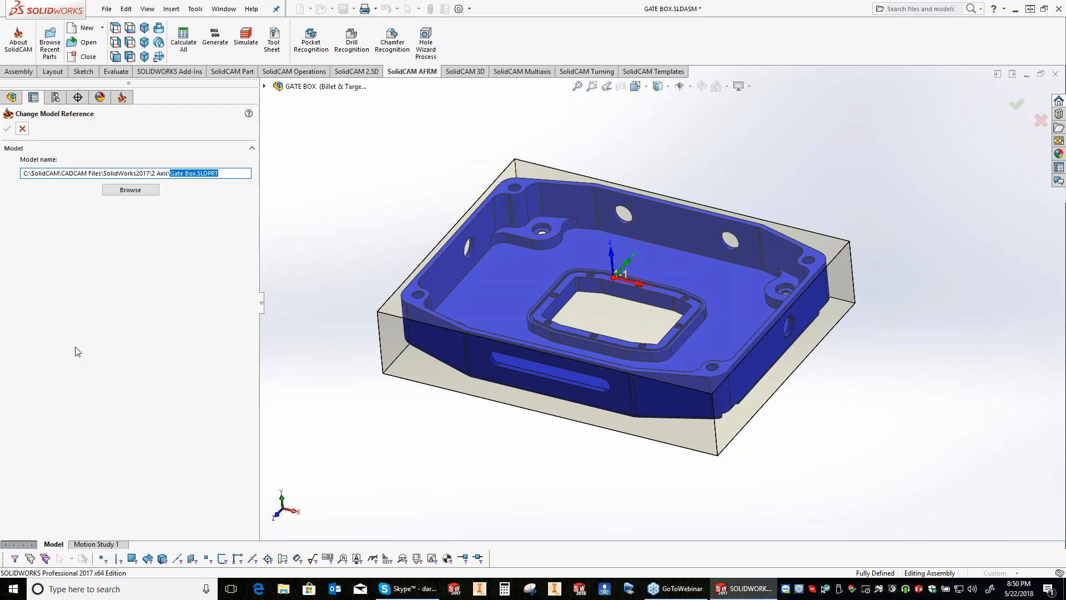
pyautogui.press('Return')
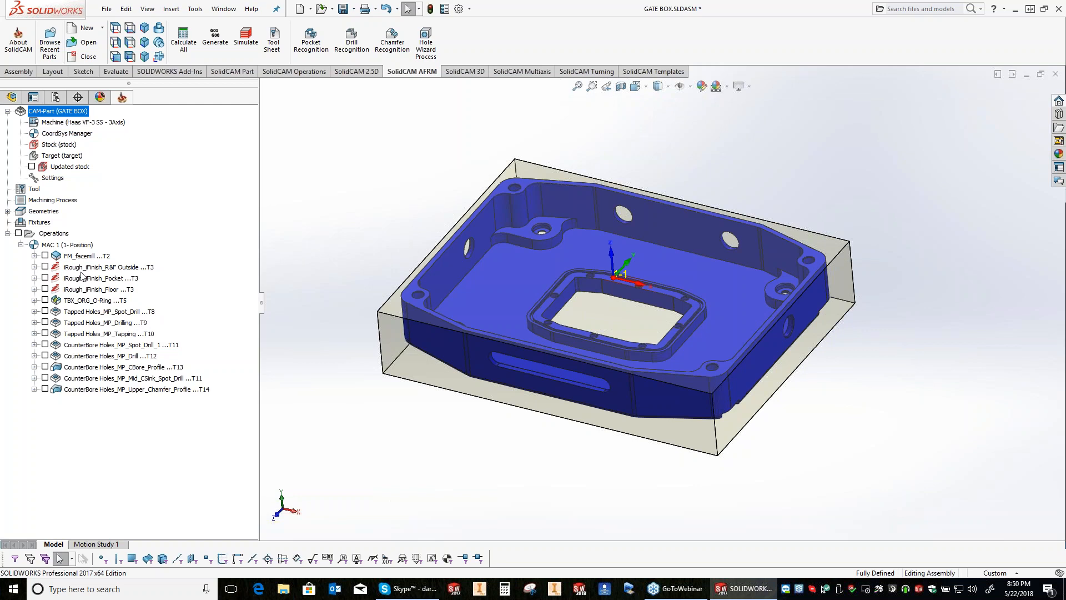
pyautogui.click(55, 98)
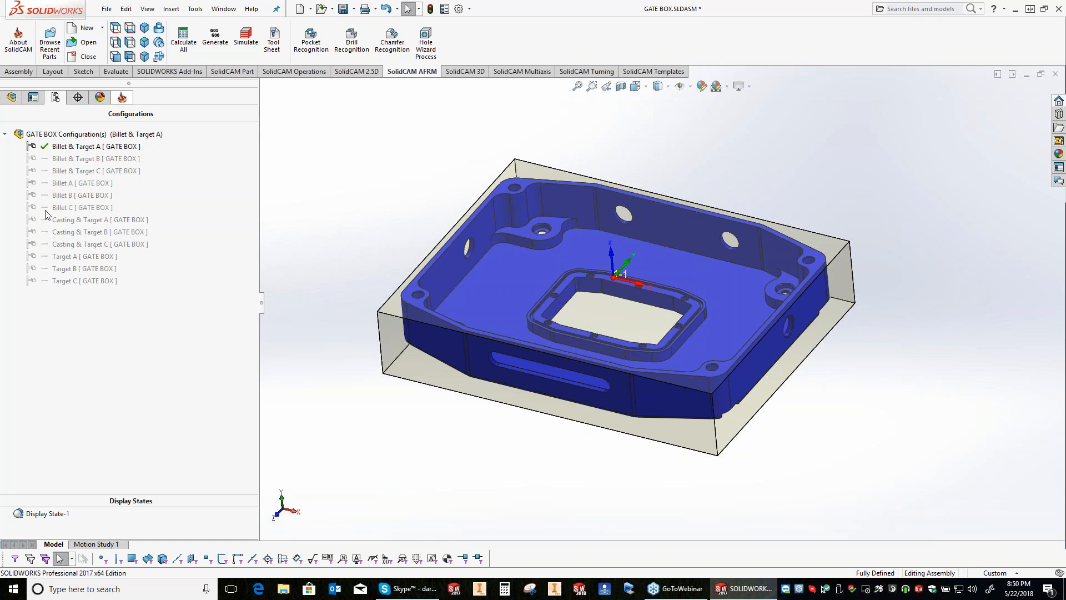
pyautogui.click(56, 97)
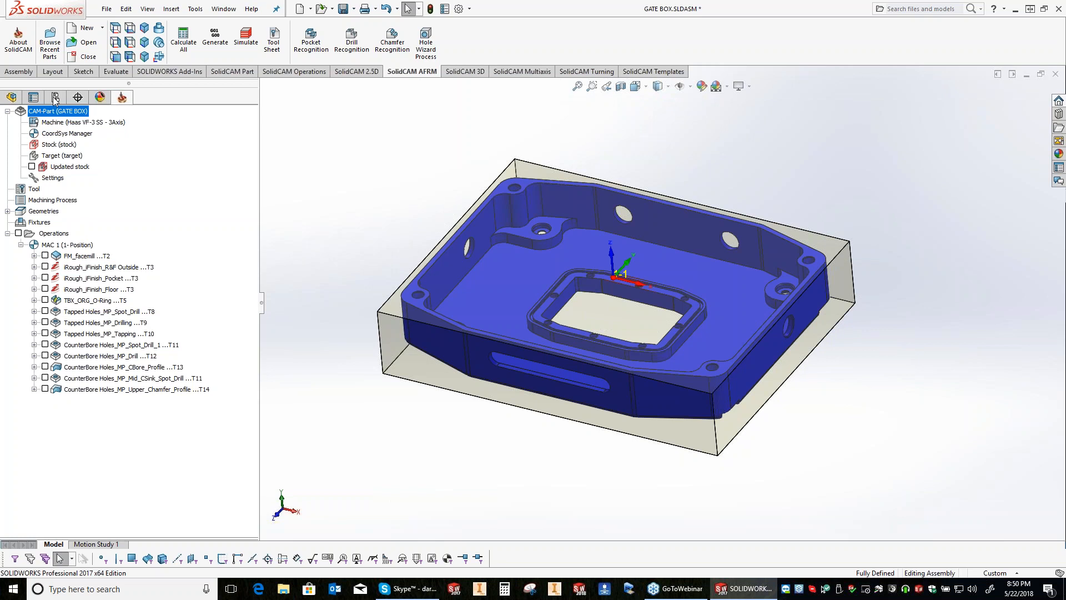
pyautogui.click(56, 98)
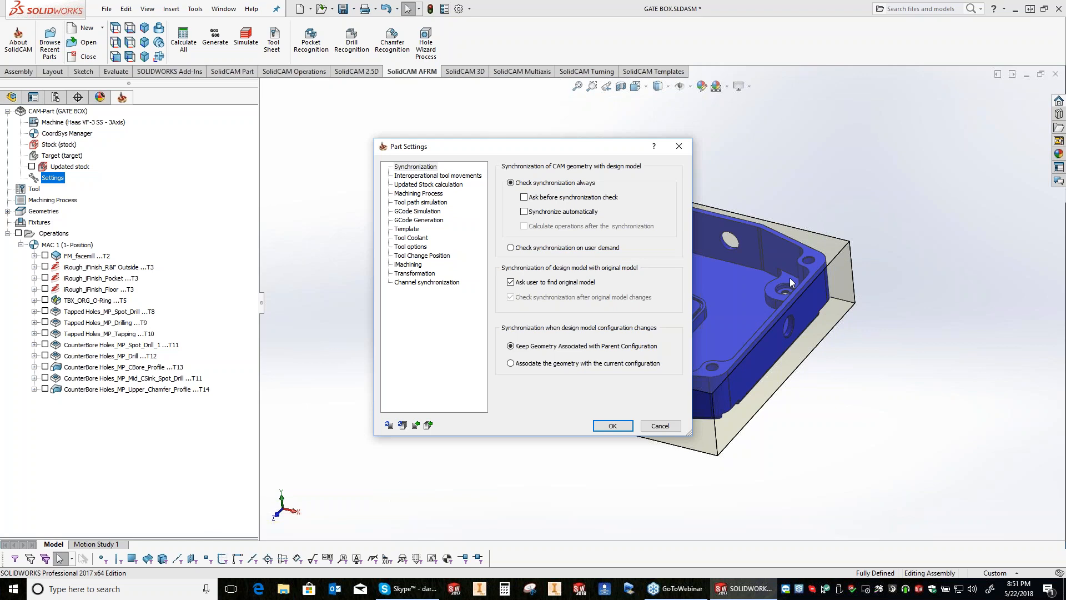
# Step: Set the part's synchronization to associate geometry with the current configuration and synchronize automatically
pyautogui.click(510, 363)
pyautogui.click(555, 214)
pyautogui.press('Return')
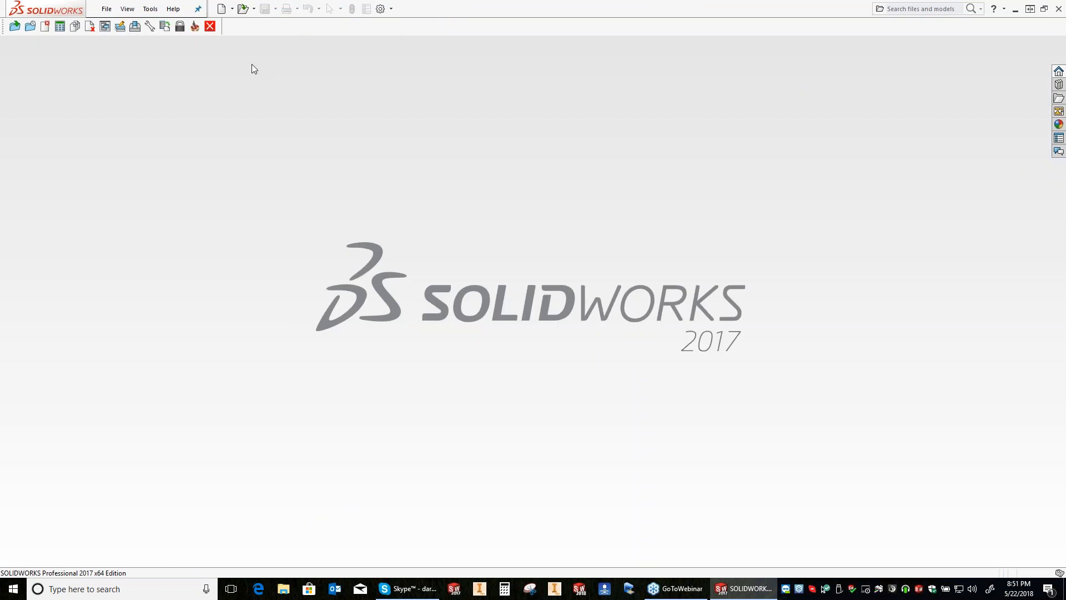
# Step: Reopen the GATE BOX CAM-Part and look over the save options for the CAM-Part and the assembly
pyautogui.click(150, 8)
pyautogui.moveTo(206, 53)
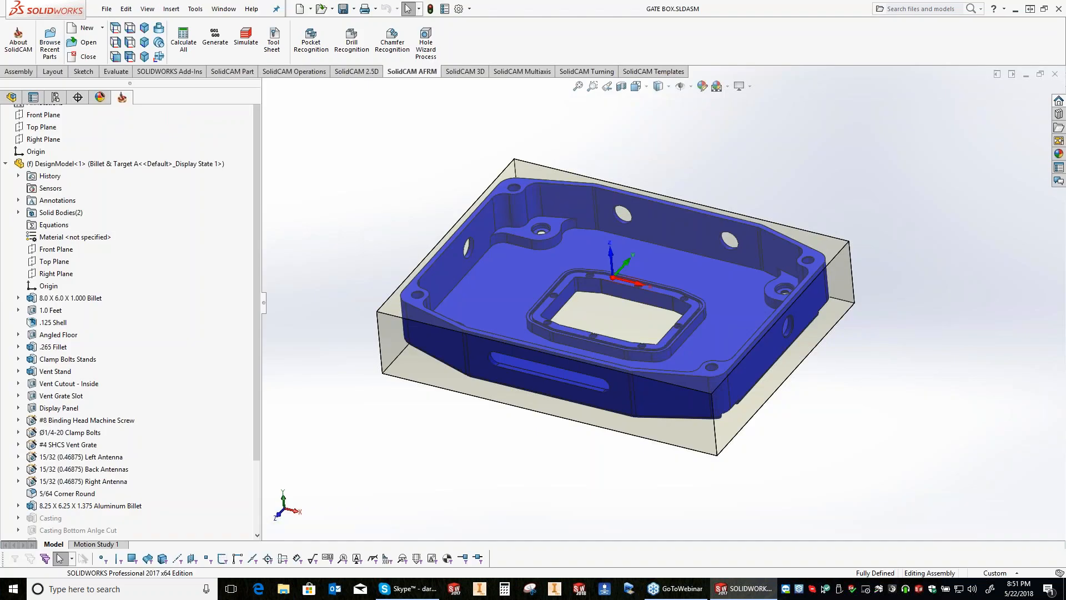
pyautogui.rightClick(74, 111)
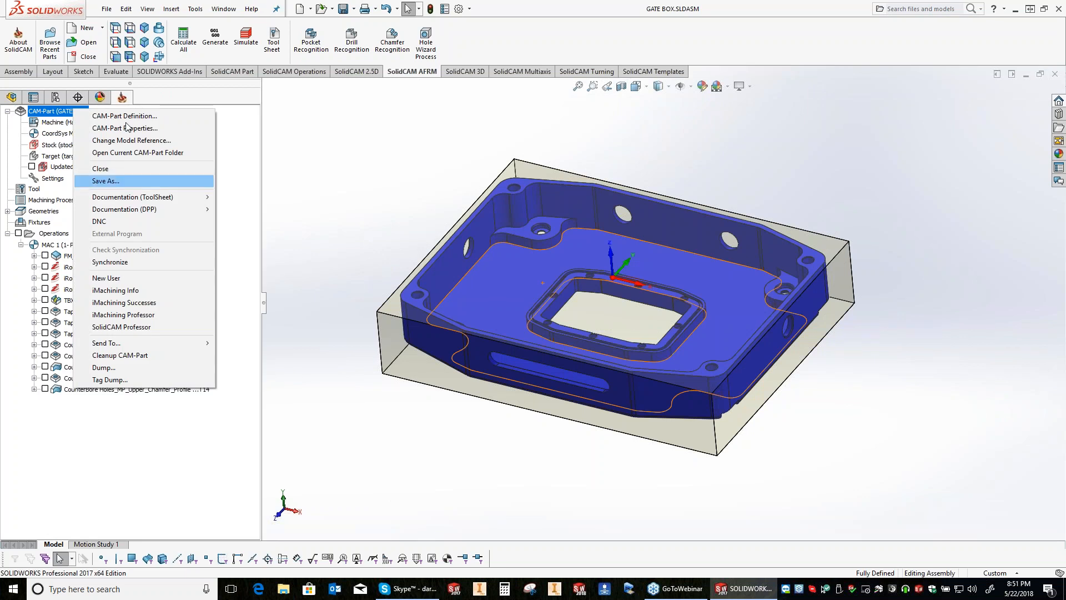
pyautogui.click(106, 9)
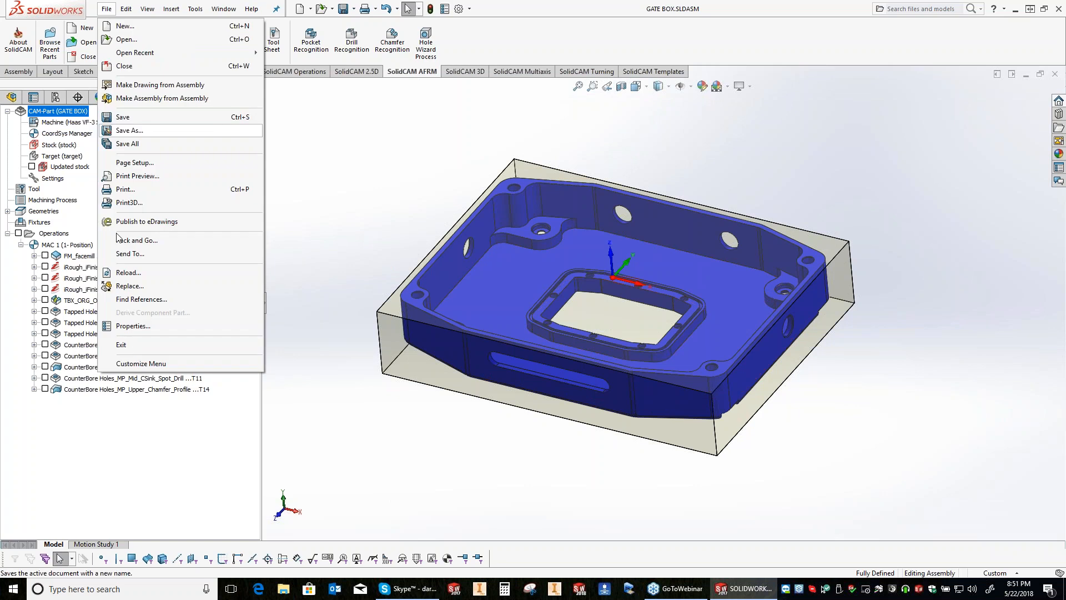
pyautogui.click(319, 244)
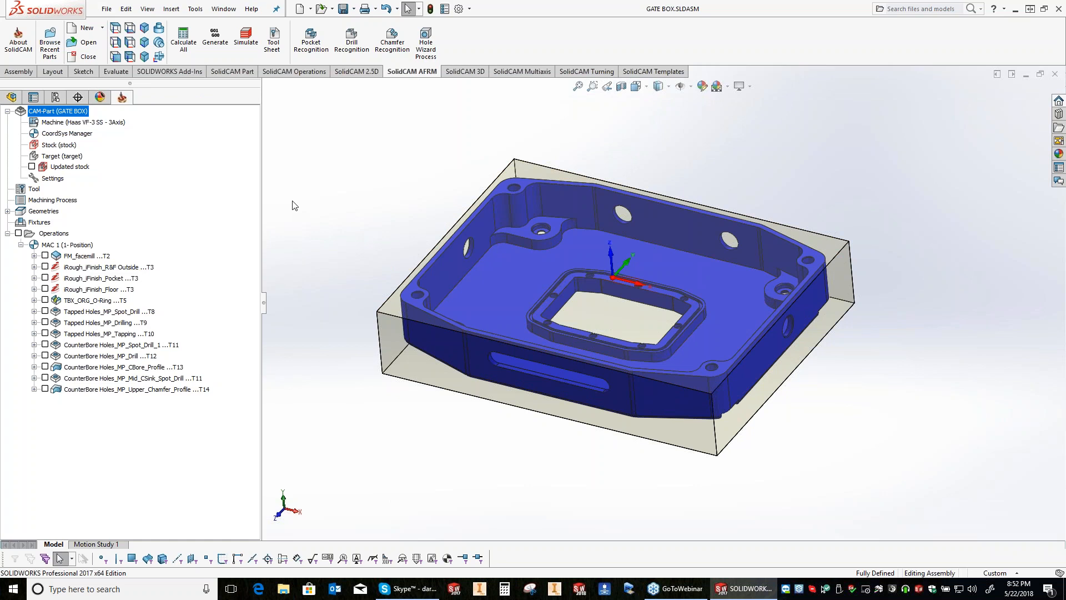
# Step: Show the toolpaths of all operations, activate the Billet & Target C configuration and accept the synchronization check
pyautogui.click(18, 234)
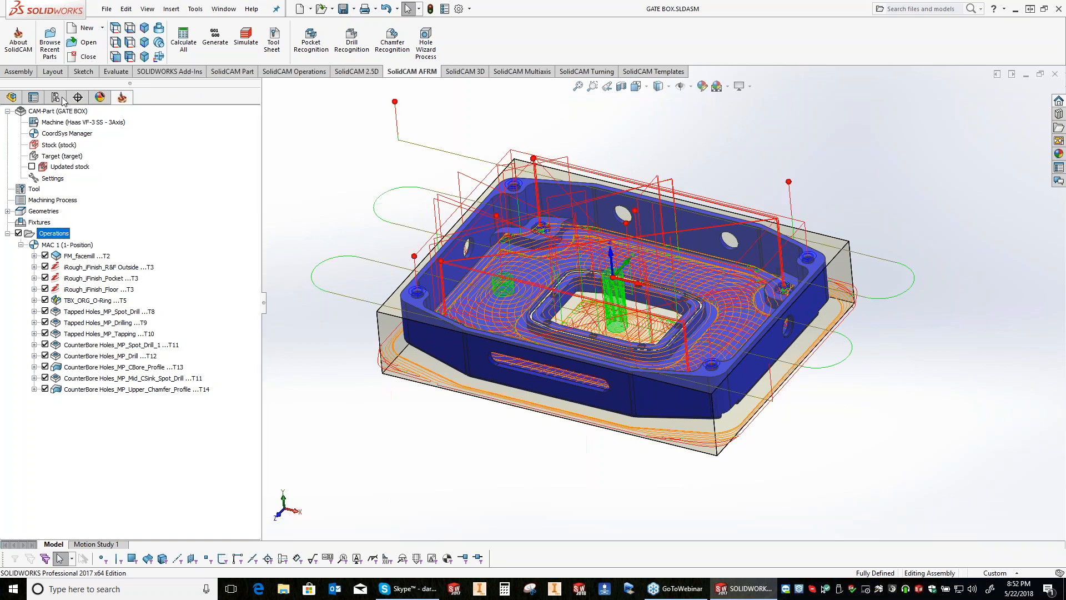
pyautogui.click(64, 100)
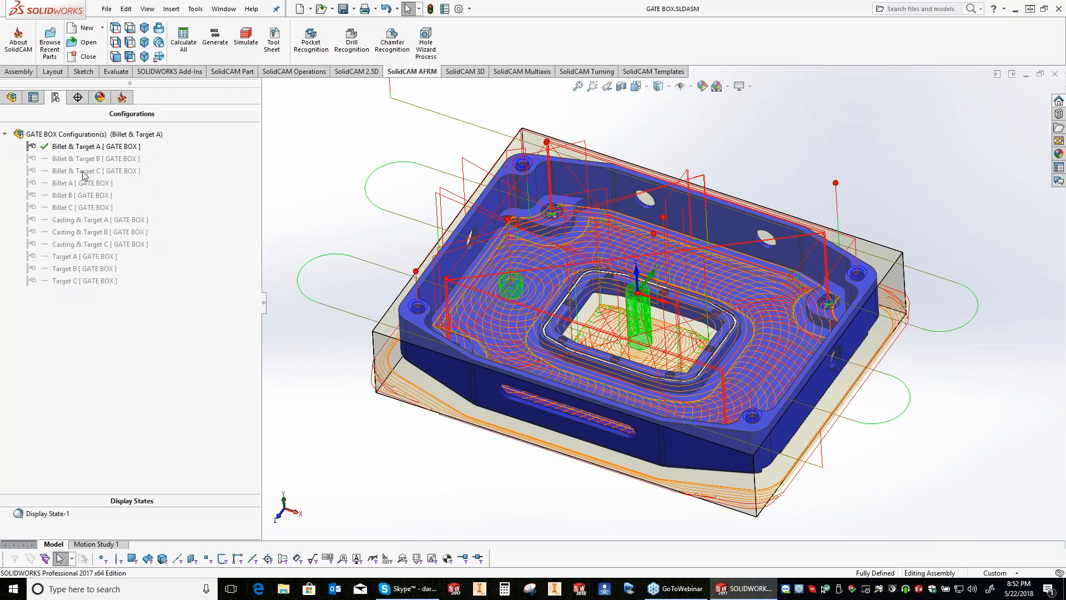
pyautogui.click(84, 172)
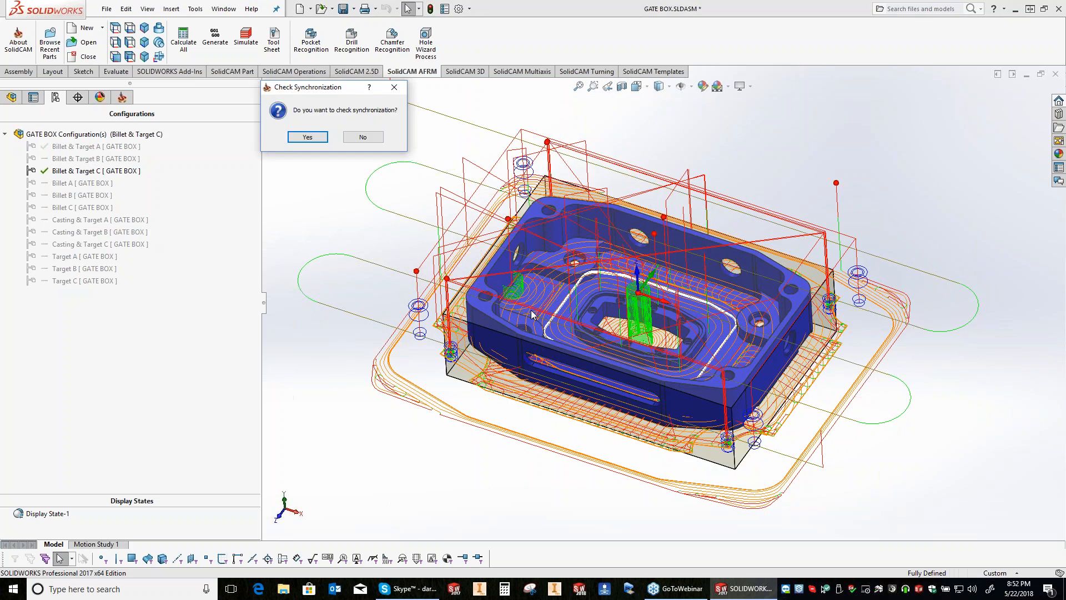
pyautogui.click(307, 137)
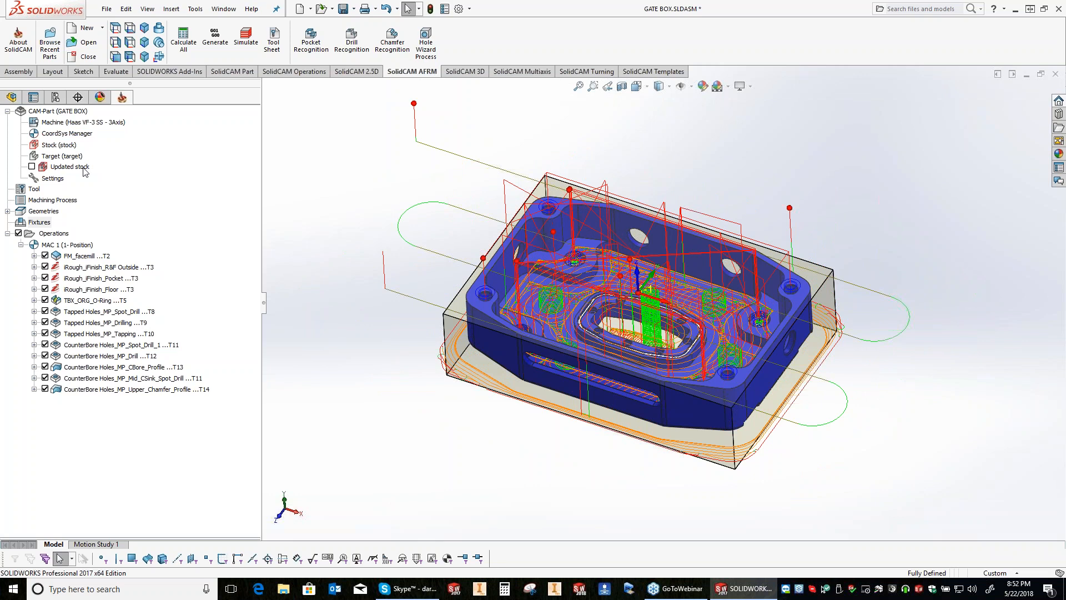
# Step: Reactivate the Billet & Target A configuration and synchronize the operations with it
pyautogui.click(55, 97)
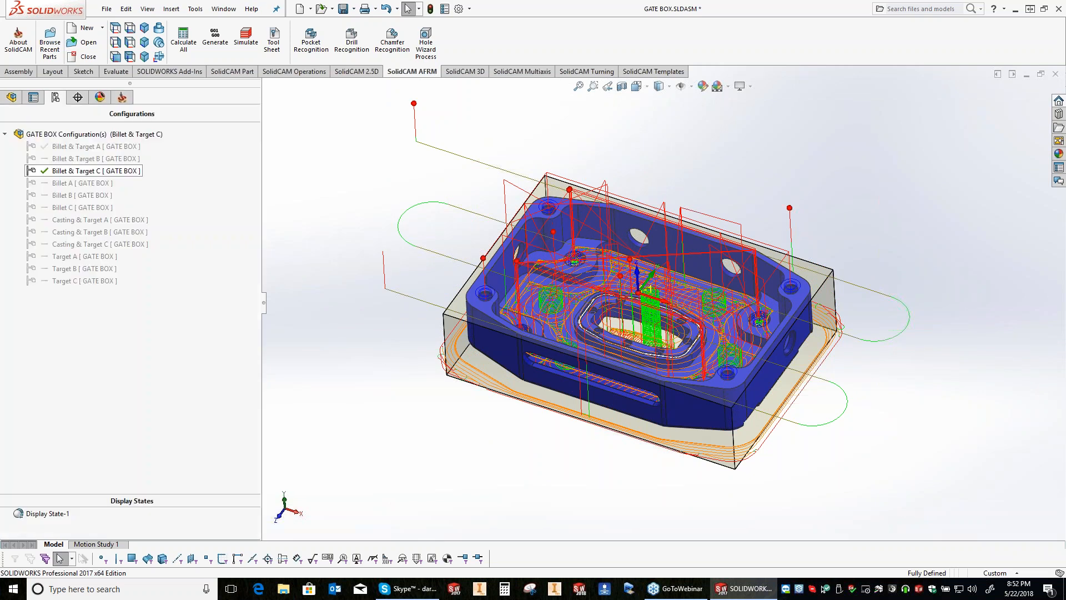
pyautogui.doubleClick(95, 147)
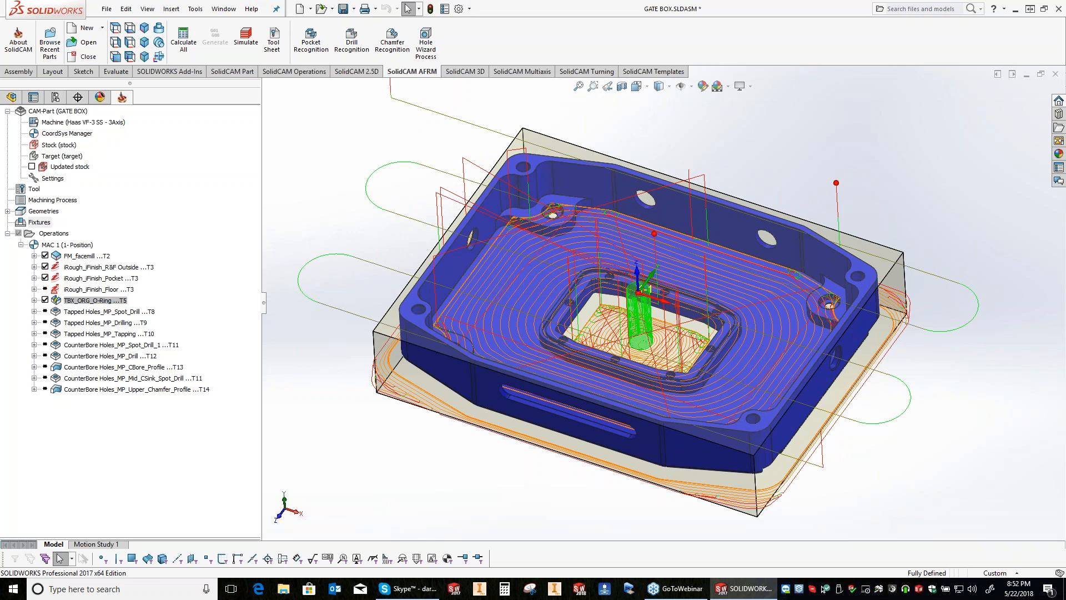
# Step: Open the Floor geometry of the iRough_iFinish_Floor operation for editing and delete its third chain
pyautogui.click(70, 290)
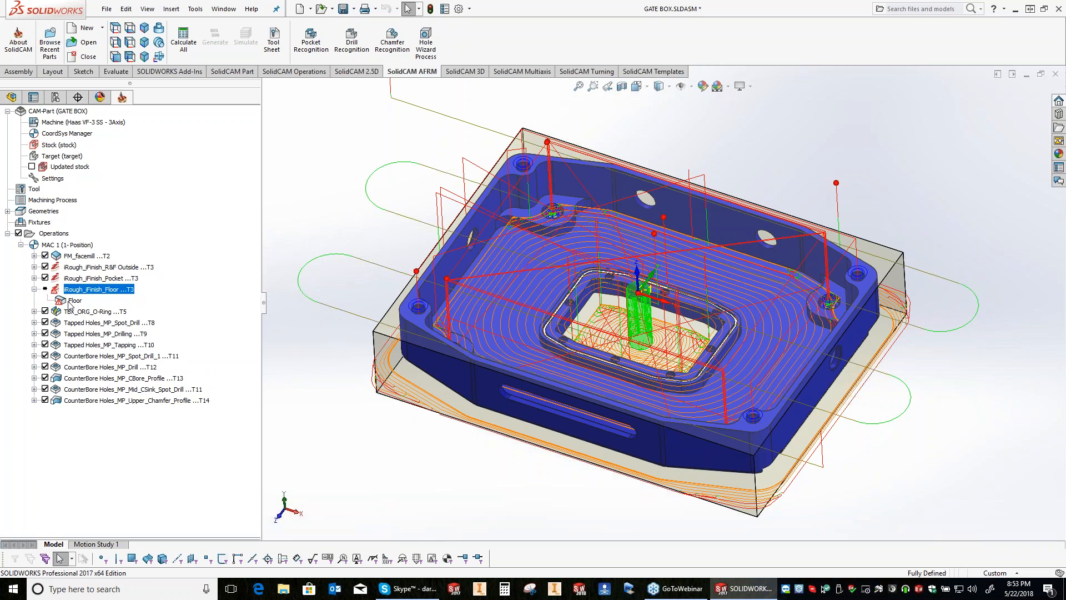
pyautogui.click(74, 301)
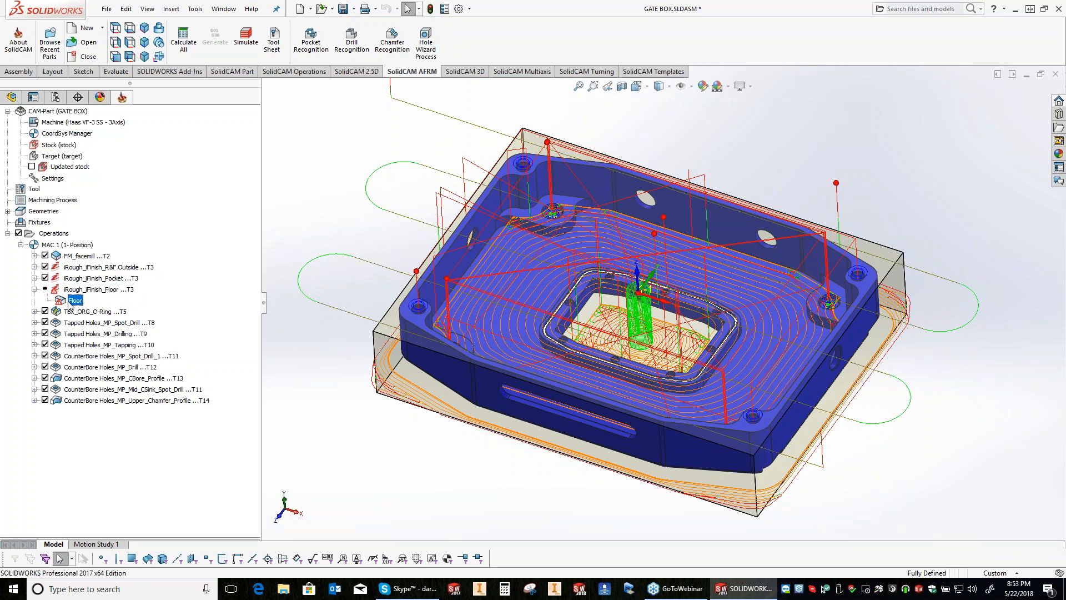
pyautogui.scroll(-8, 575, 202)
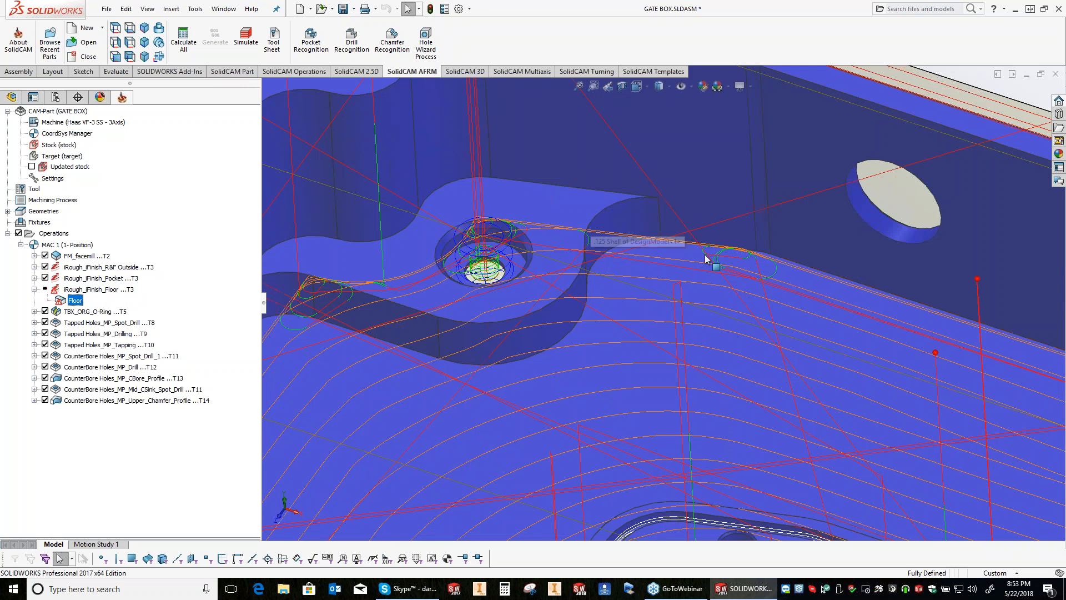
pyautogui.click(711, 246)
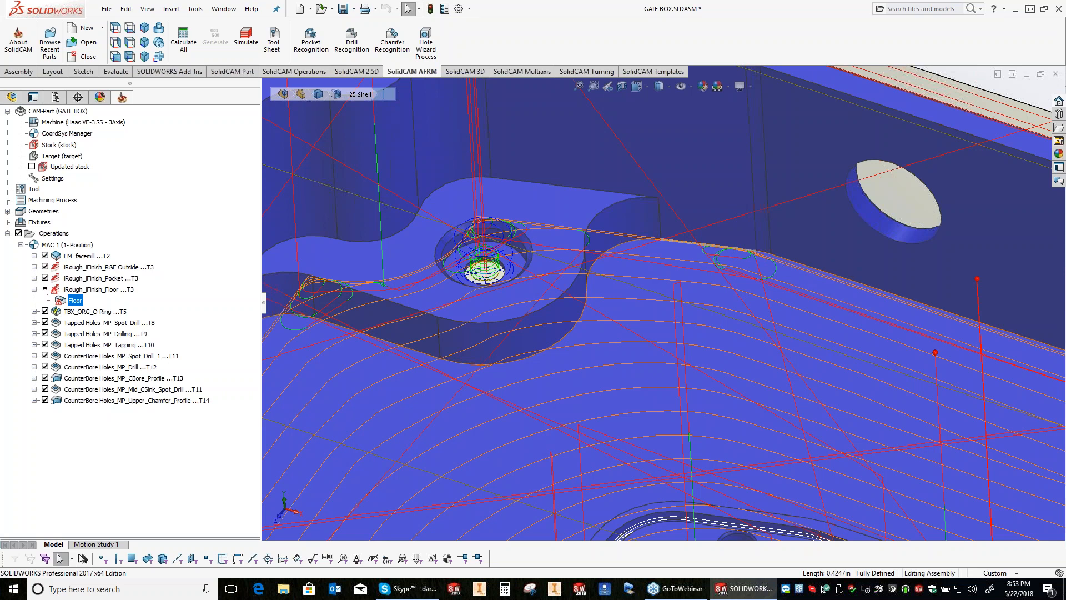
pyautogui.click(74, 289)
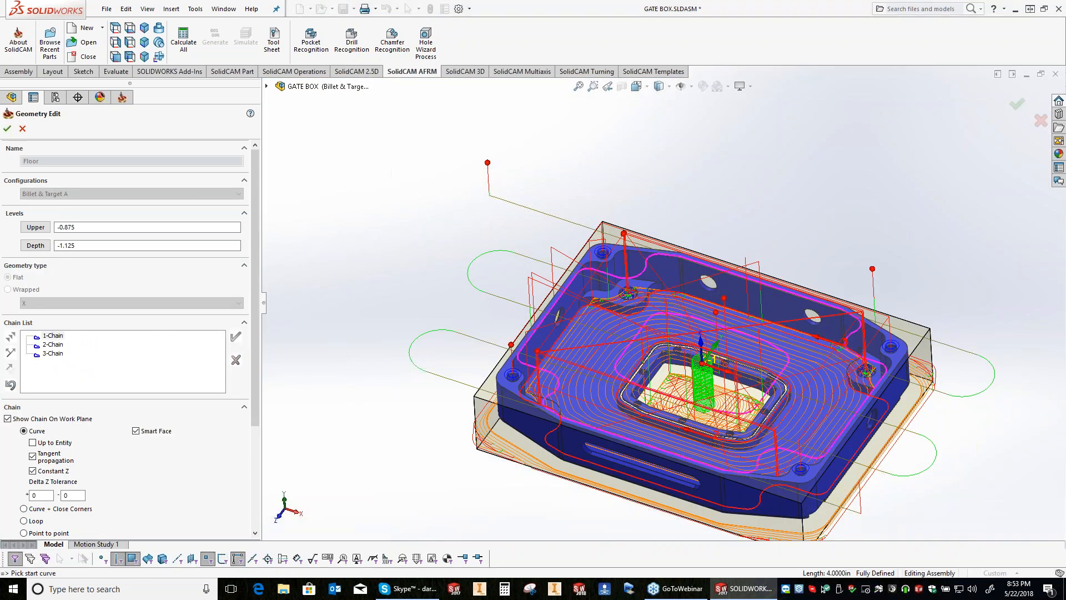
pyautogui.rightClick(45, 354)
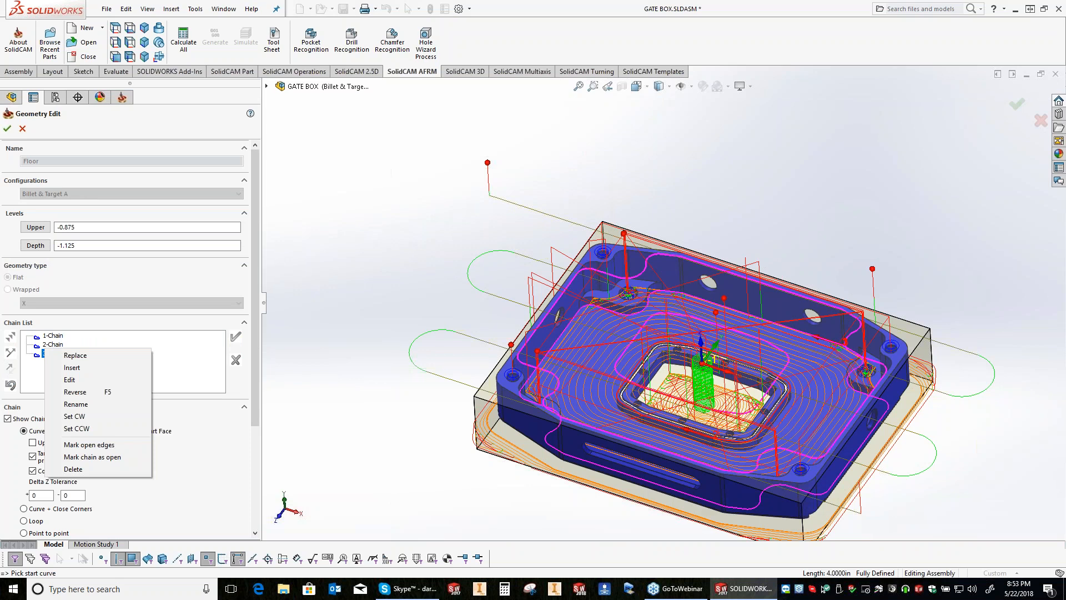
pyautogui.click(89, 444)
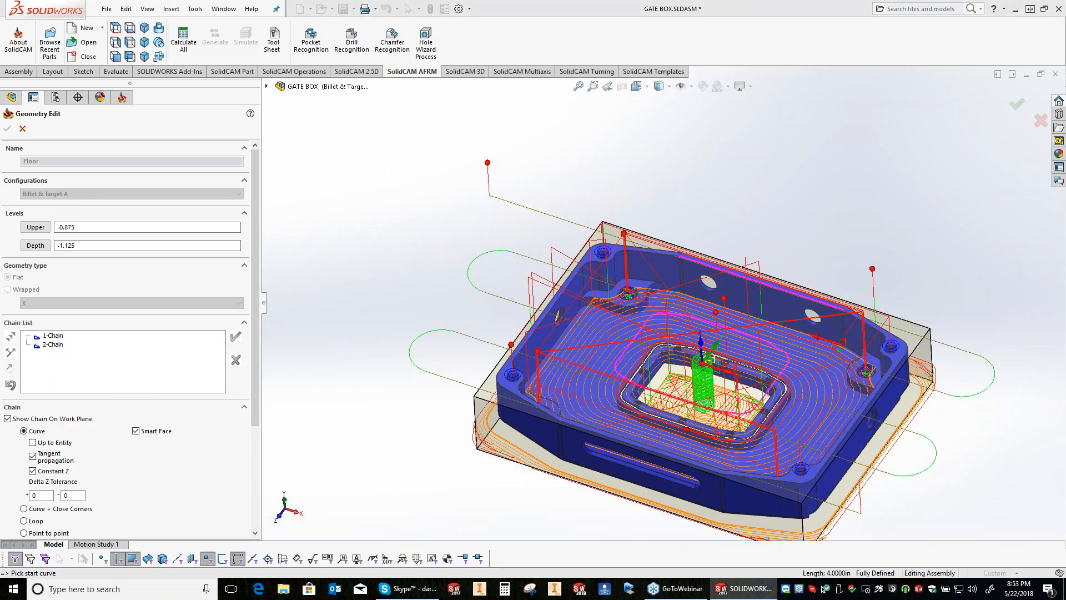
# Step: Replace the first chain of the Floor geometry with the outer edge of the pocket floor and accept the geometry
pyautogui.rightClick(49, 335)
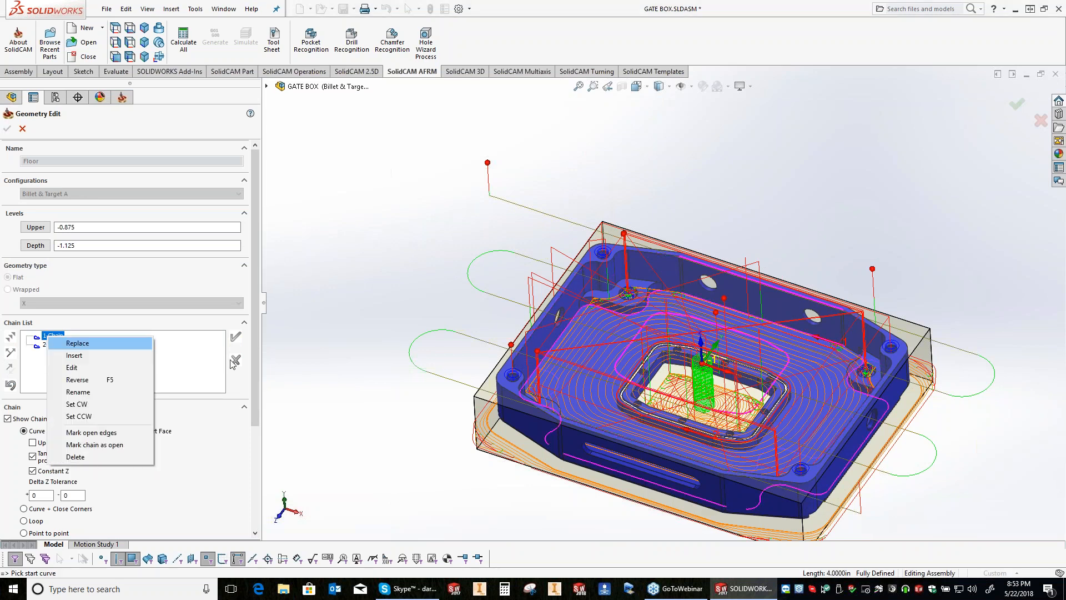
pyautogui.click(77, 343)
pyautogui.click(839, 345)
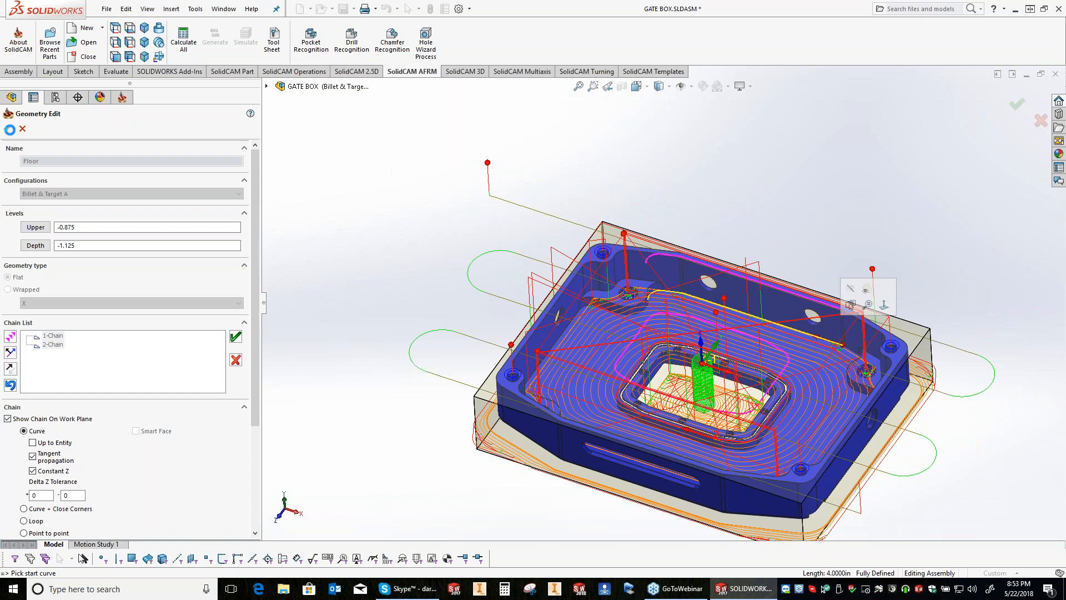
pyautogui.click(10, 129)
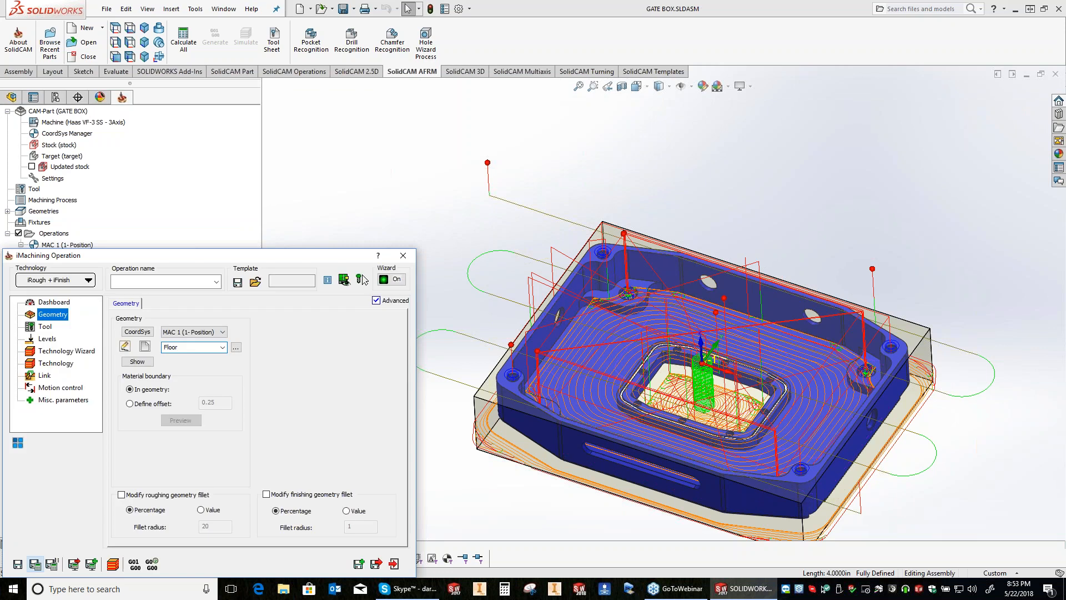
# Step: Save and calculate the floor iMachining operation, collapse it in the tree and hide the toolpaths of all operations
pyautogui.click(361, 279)
pyautogui.rightClick(72, 300)
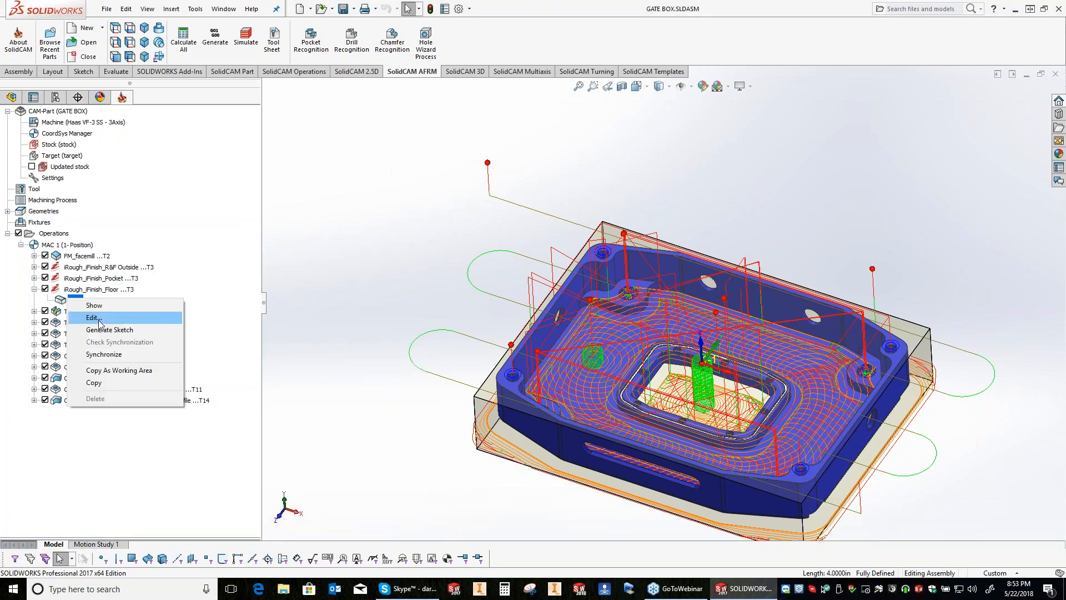
pyautogui.click(358, 350)
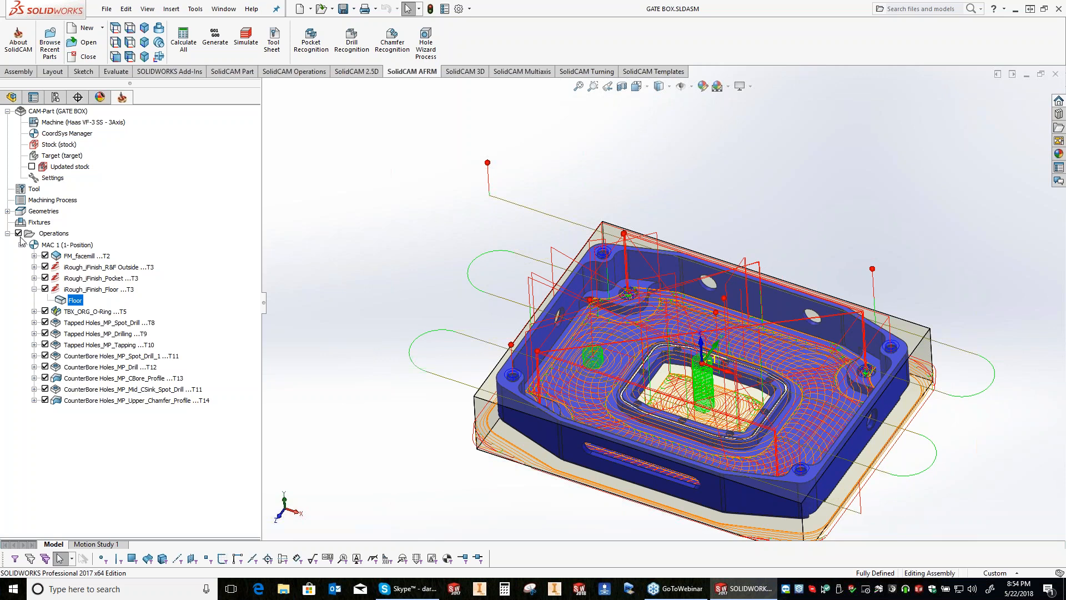
pyautogui.click(34, 289)
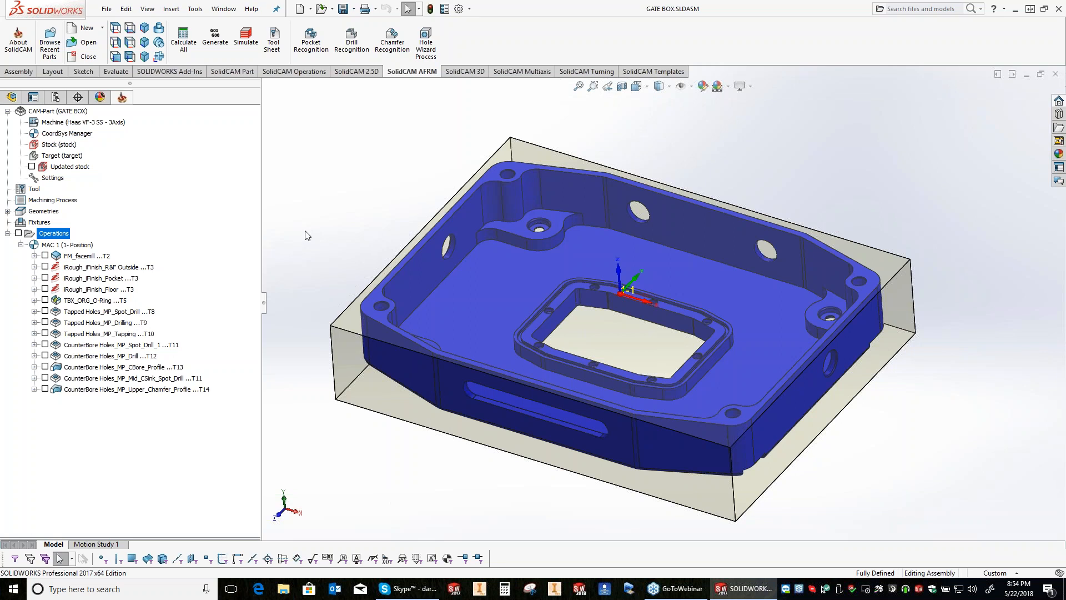
# Step: Add a Chamfer Recognition operation using the 0.125 inch 90° chamfer mill, set the chamfer depth to 0.01, calculate it and close the operation
pyautogui.click(391, 44)
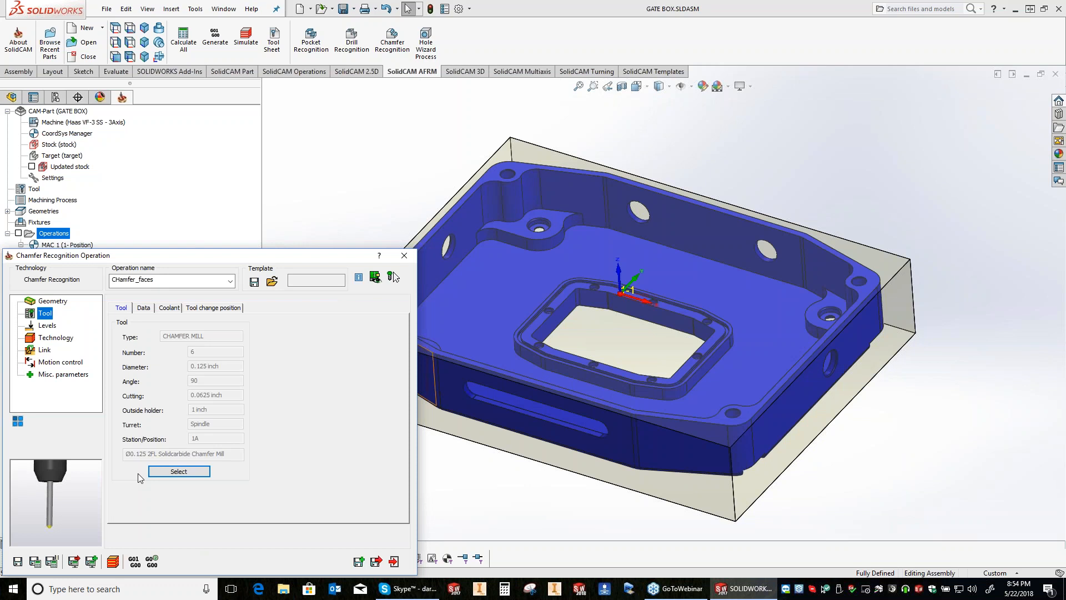
pyautogui.click(47, 325)
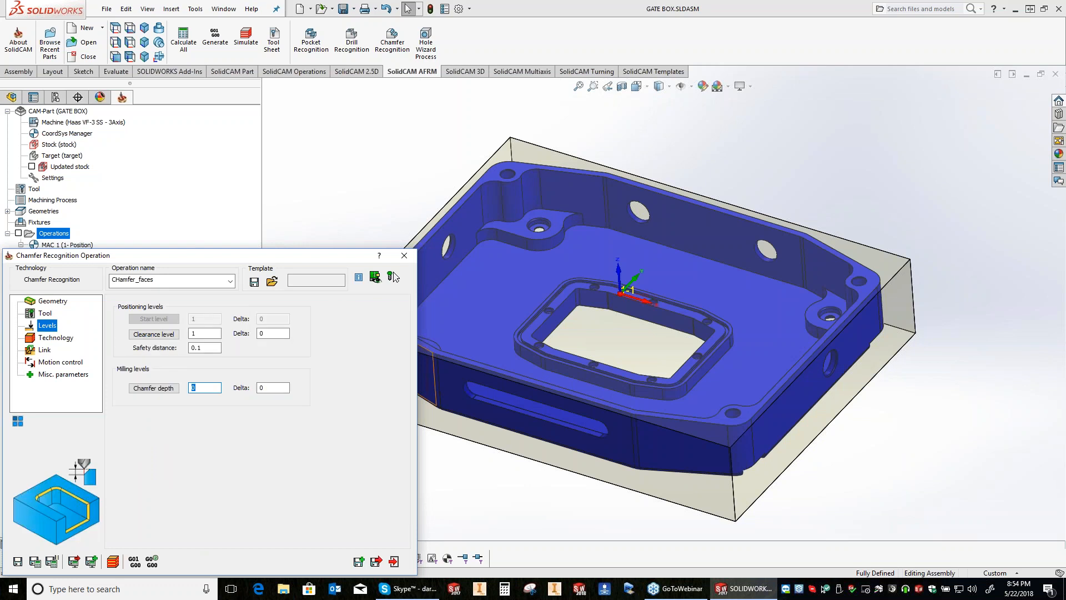
pyautogui.write('.0')
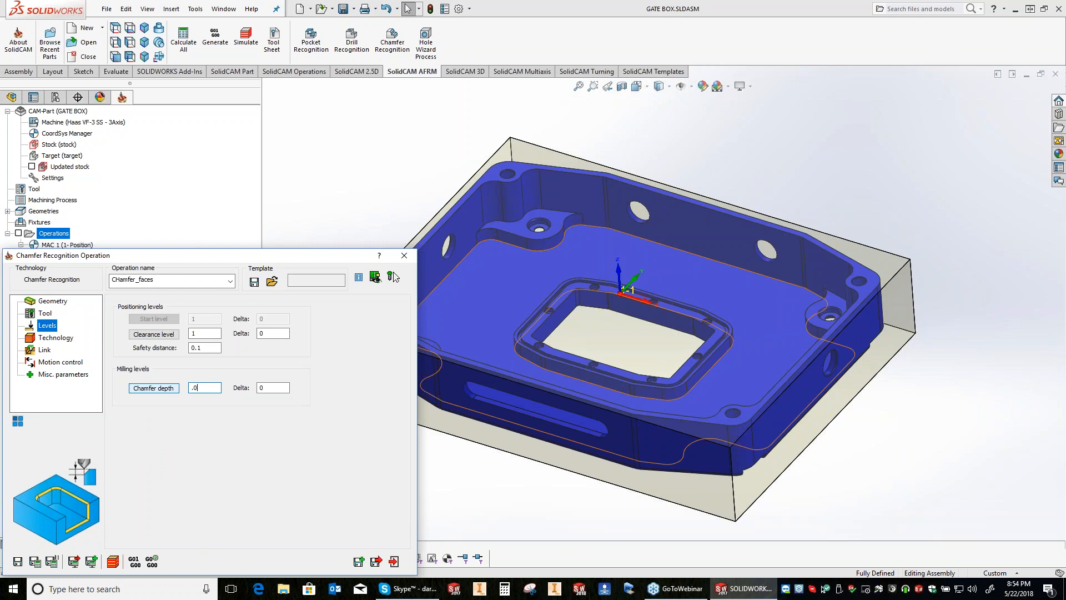
pyautogui.write('1')
pyautogui.click(393, 277)
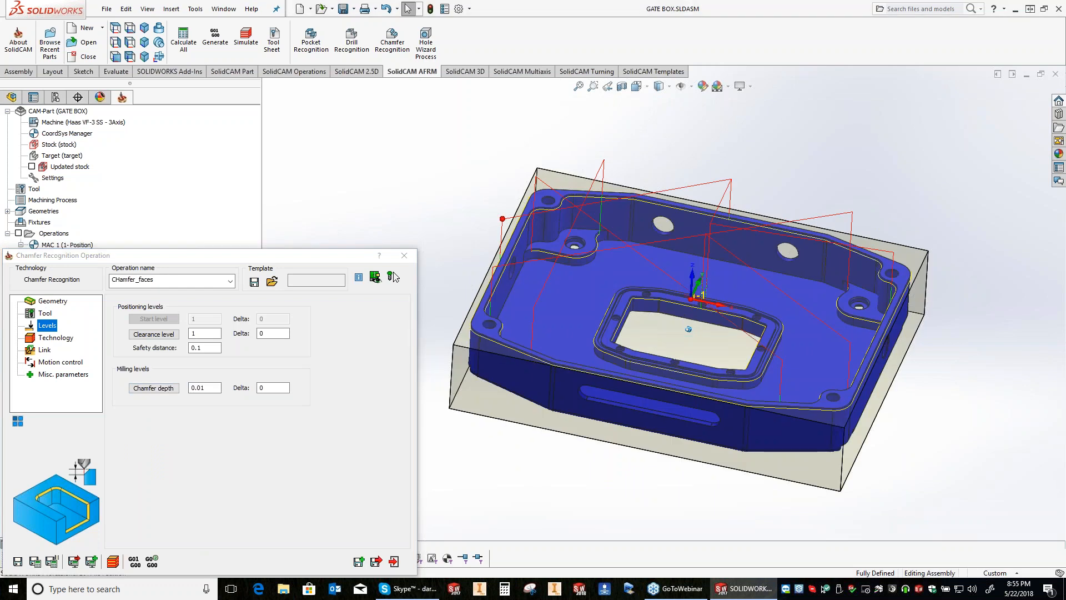
pyautogui.moveTo(688, 329); pyautogui.dragTo(678, 430, button='middle')
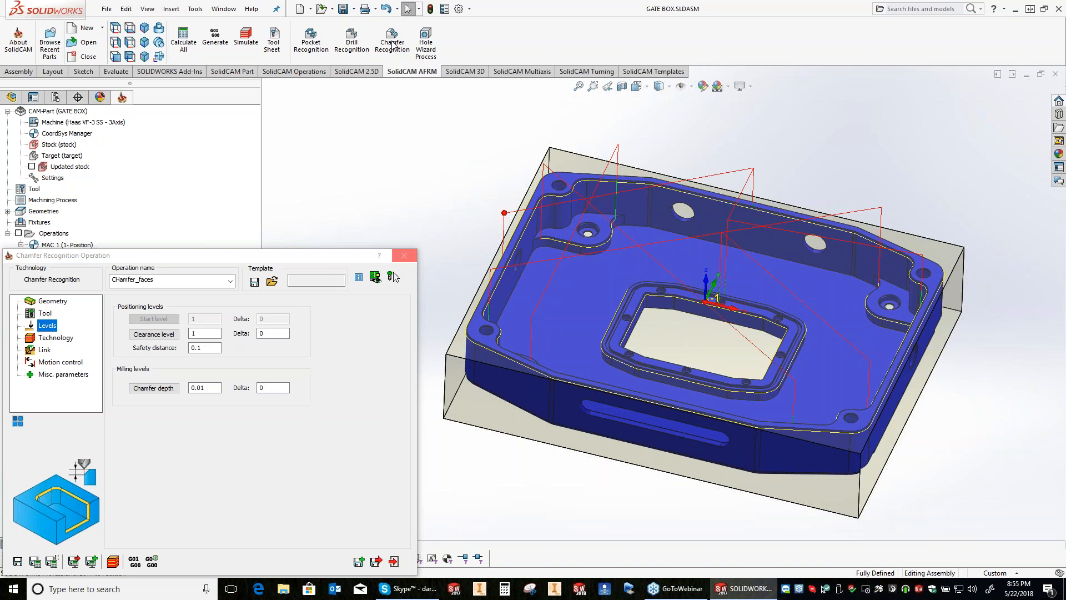
pyautogui.click(404, 256)
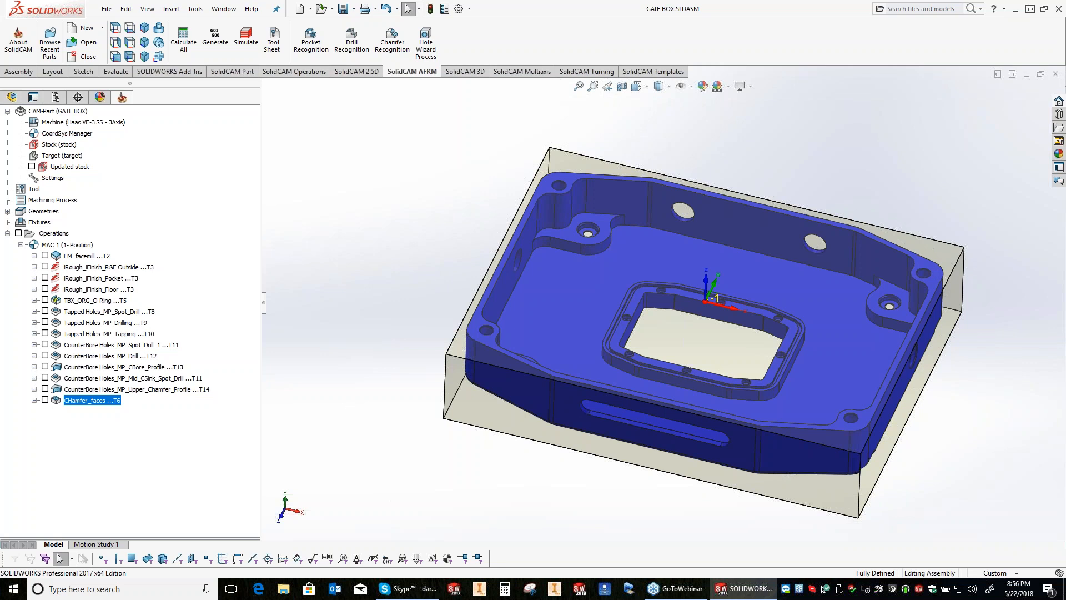
# Step: Review the GCode Simulation options in SolidCAM Settings for the VERICUT, Eureka and Octopuz simulators and close the settings
pyautogui.click(196, 9)
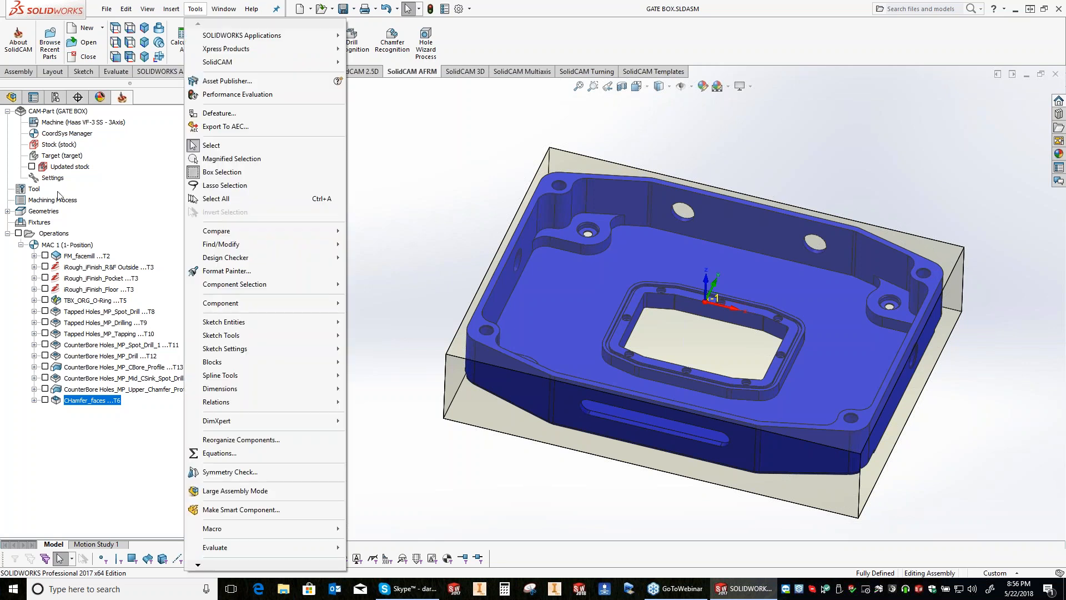
pyautogui.click(218, 62)
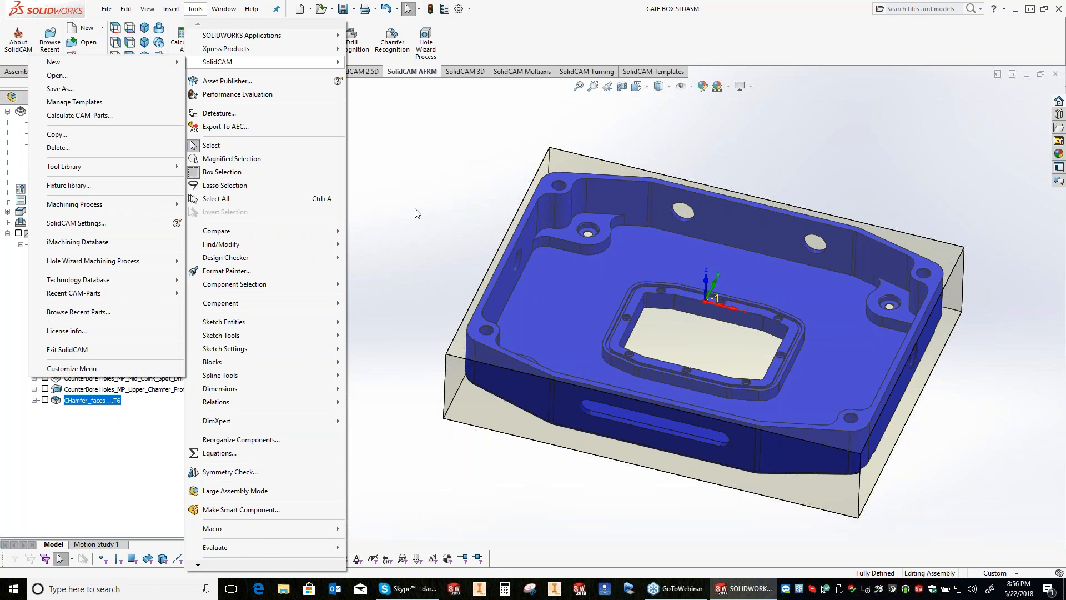
pyautogui.click(418, 213)
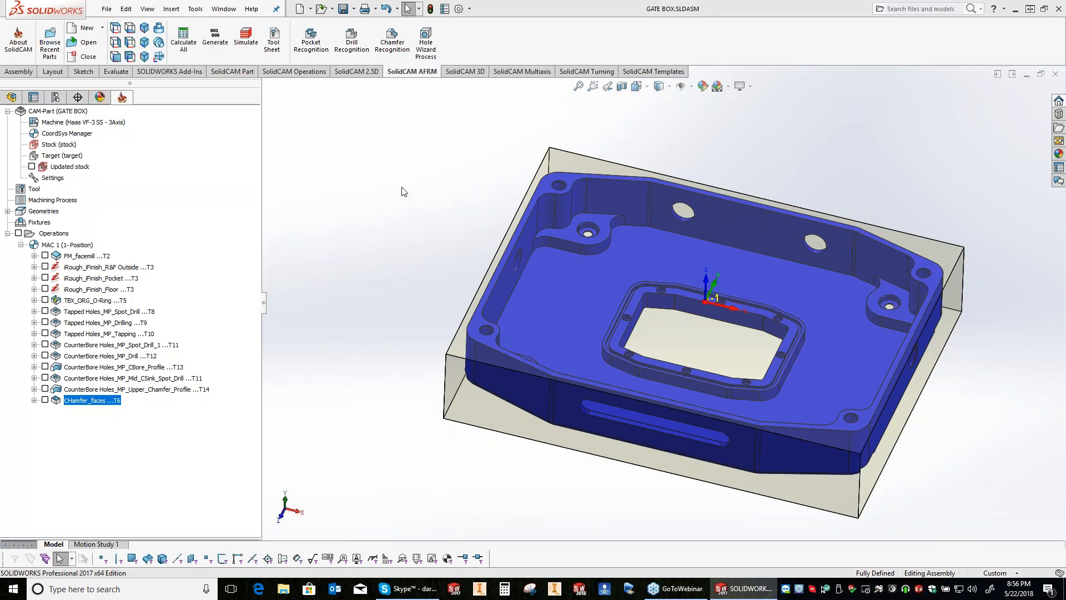
pyautogui.click(399, 171)
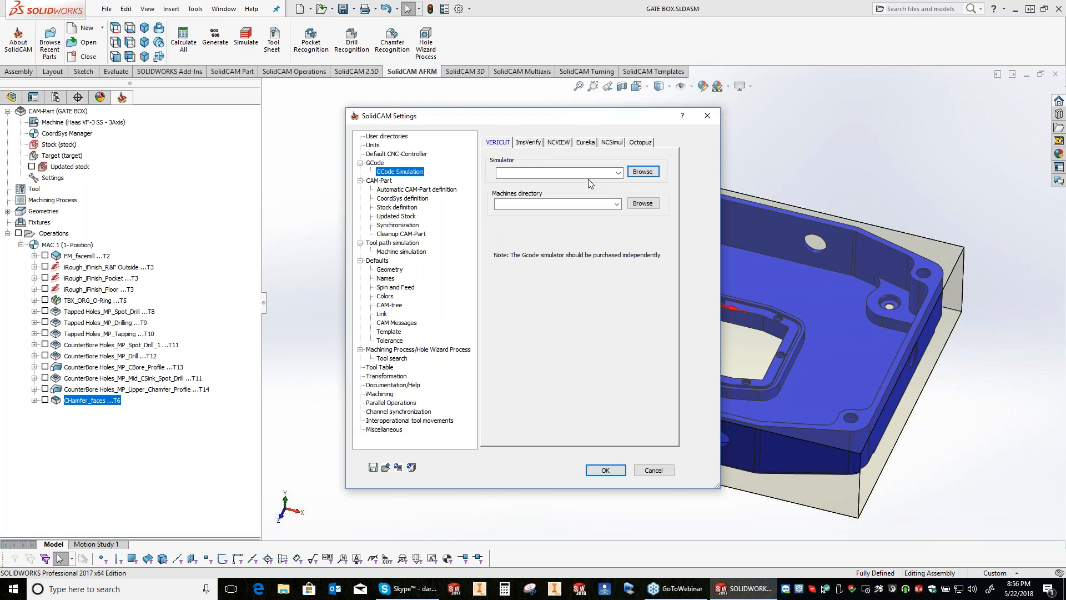
pyautogui.click(586, 143)
pyautogui.click(502, 142)
pyautogui.click(594, 143)
pyautogui.click(637, 144)
pyautogui.click(495, 144)
pyautogui.press('Escape')
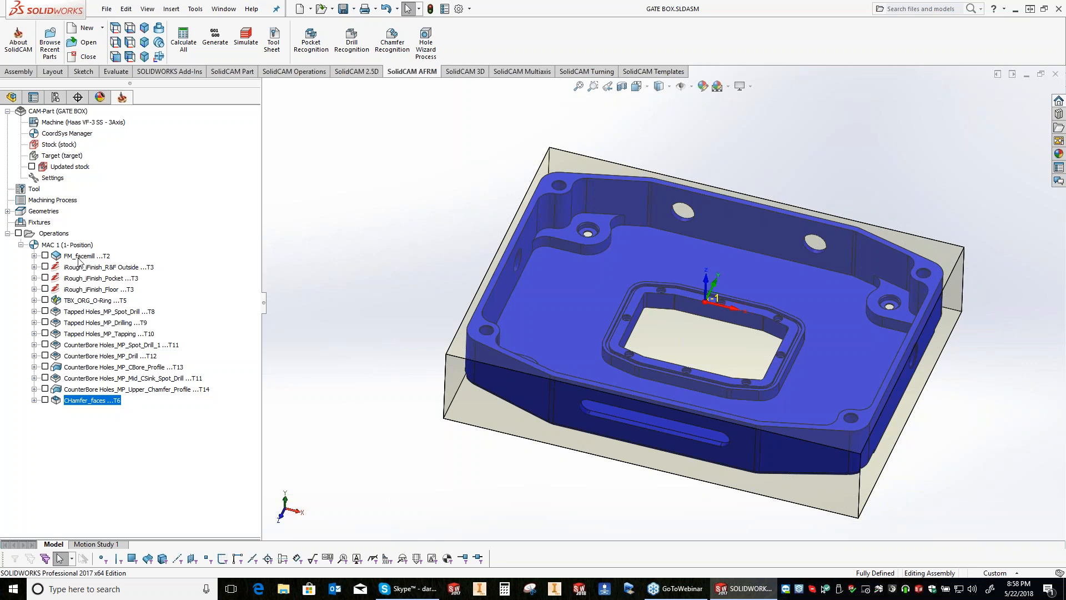
# Step: Select all operations from FM_facemill to CHamfer_faces and open their simulation in SolidVerify mode
pyautogui.click(84, 257)
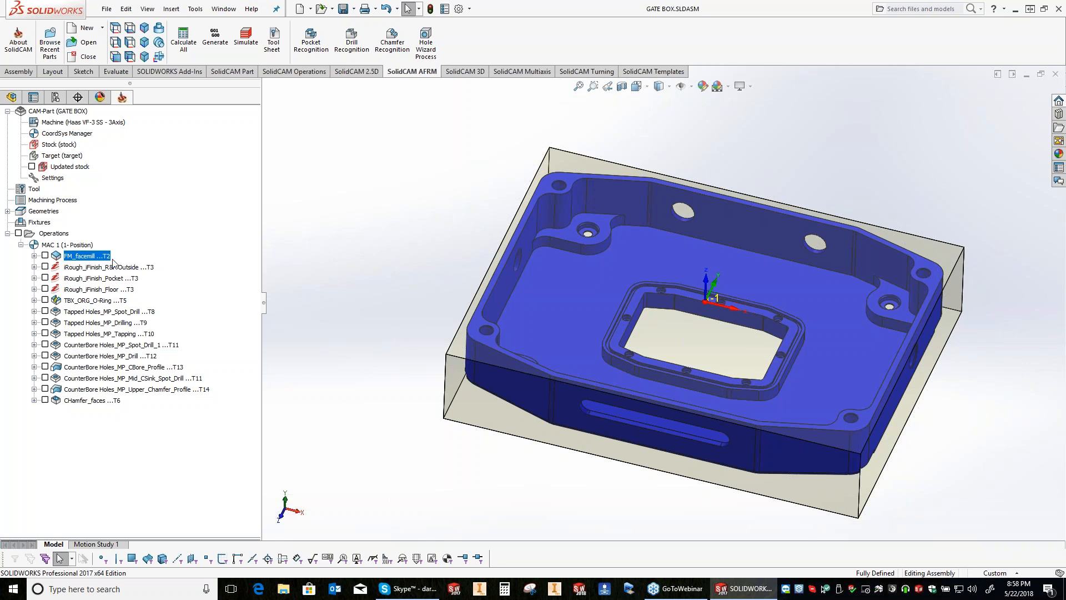
pyautogui.keyDown('shift'); pyautogui.click(92, 401); pyautogui.keyUp('shift')
pyautogui.rightClick(92, 401)
pyautogui.click(123, 213)
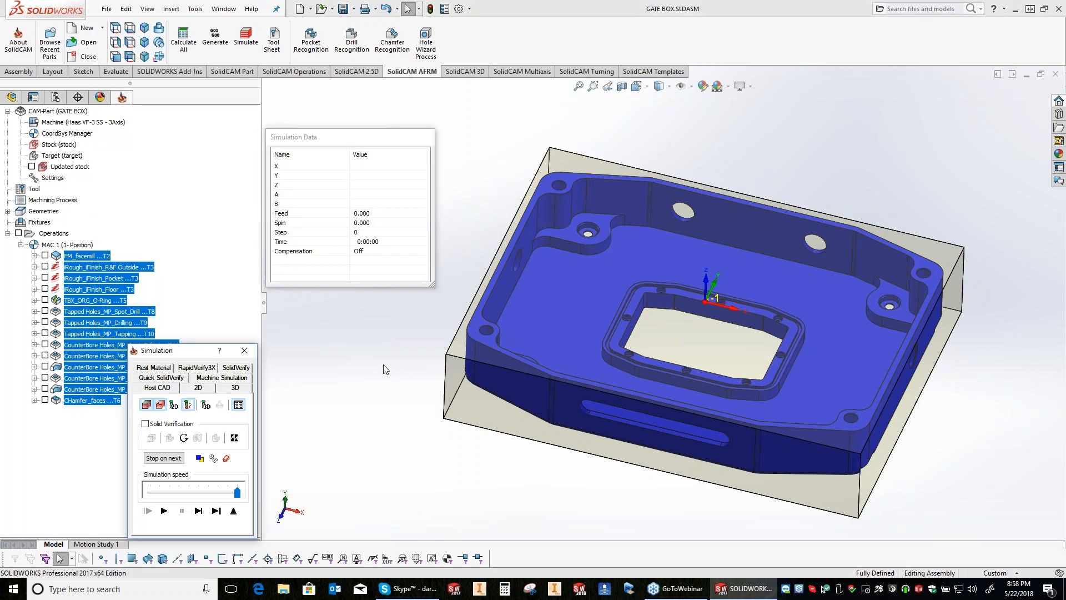
pyautogui.click(236, 367)
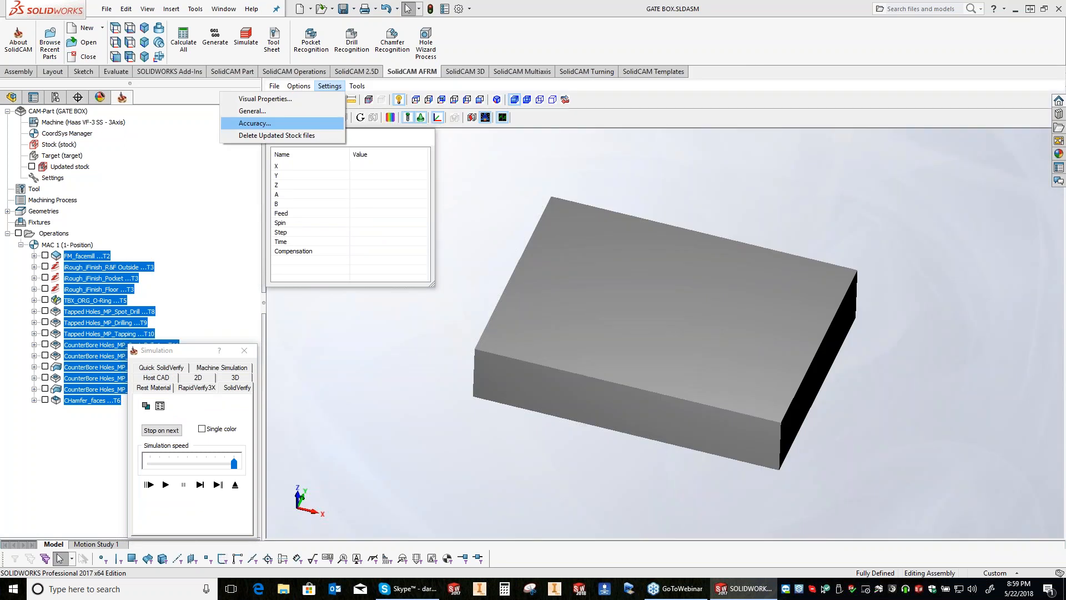
# Step: Accept the SolidVerify accuracy settings with a tool facet tolerance of 0.0005 and play the simulation
pyautogui.click(255, 124)
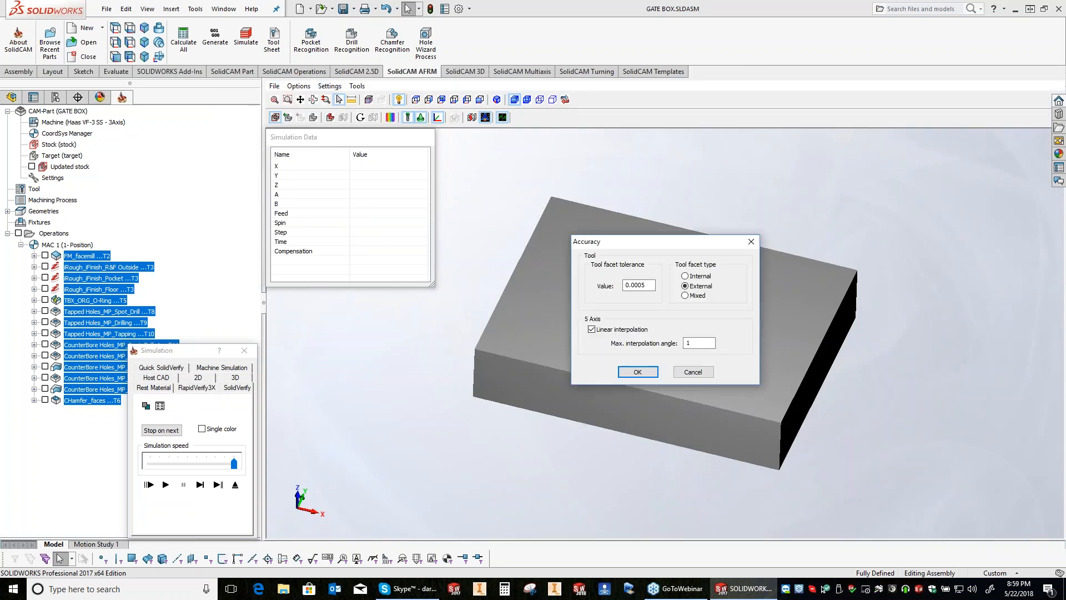
pyautogui.press('Return')
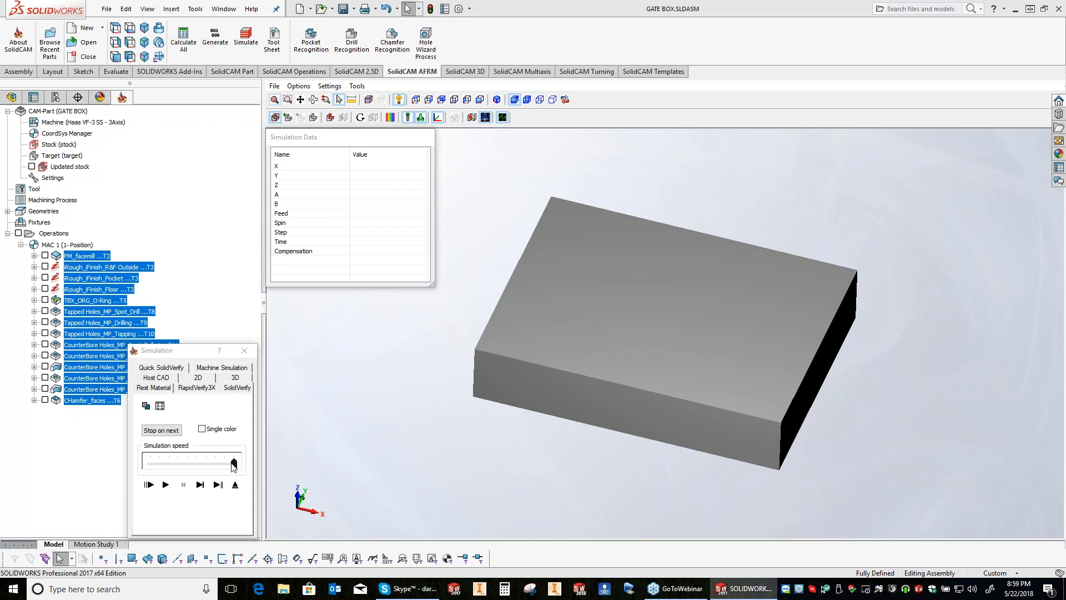
pyautogui.click(233, 464)
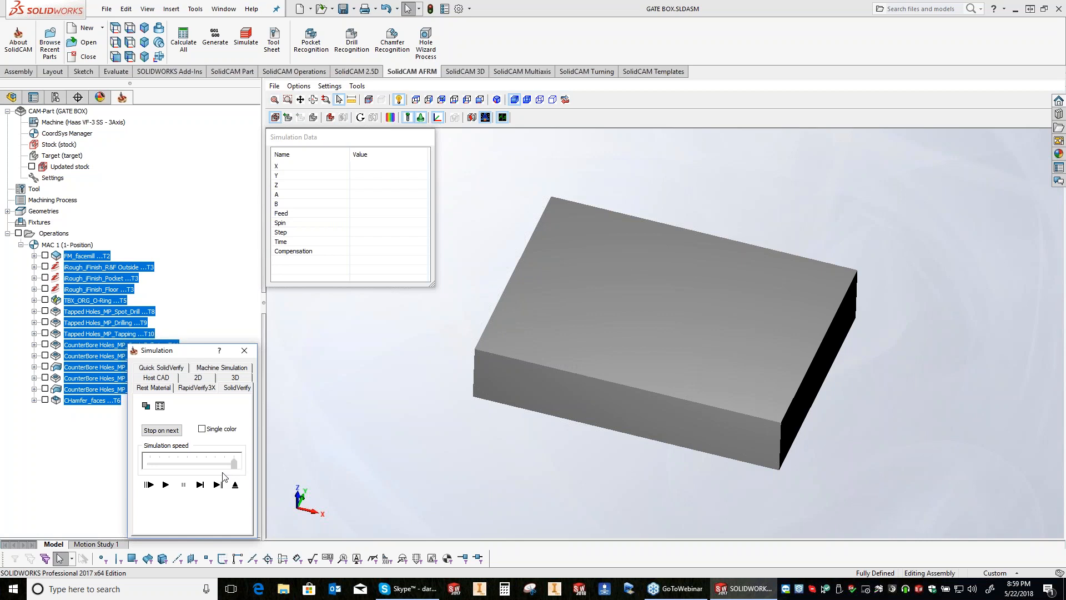
pyautogui.click(167, 486)
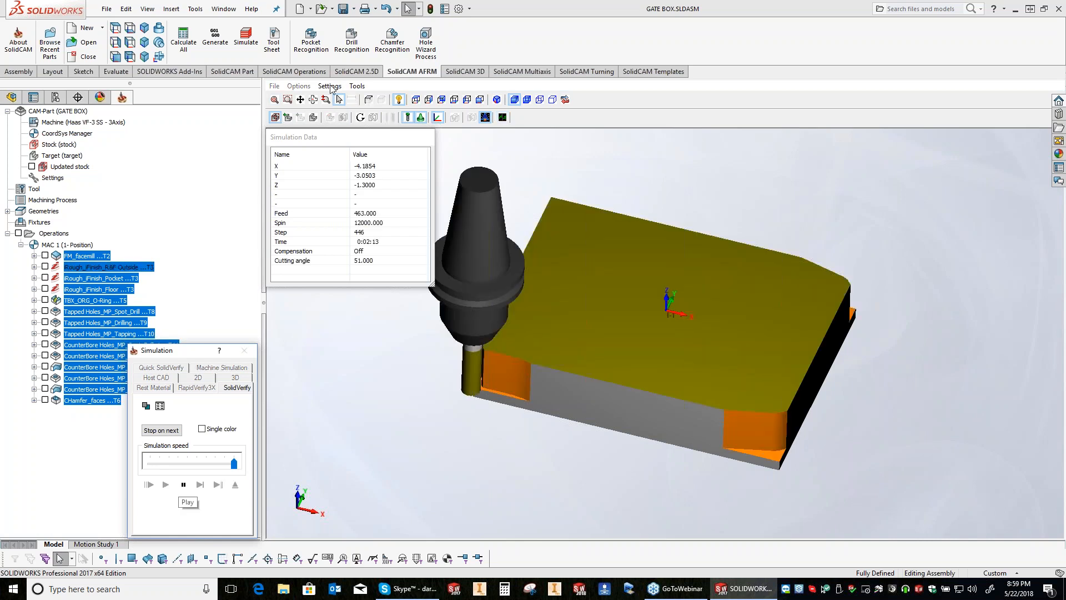
# Step: Switch the simulation's animation redraw interval to a fixed step of 1
pyautogui.click(330, 86)
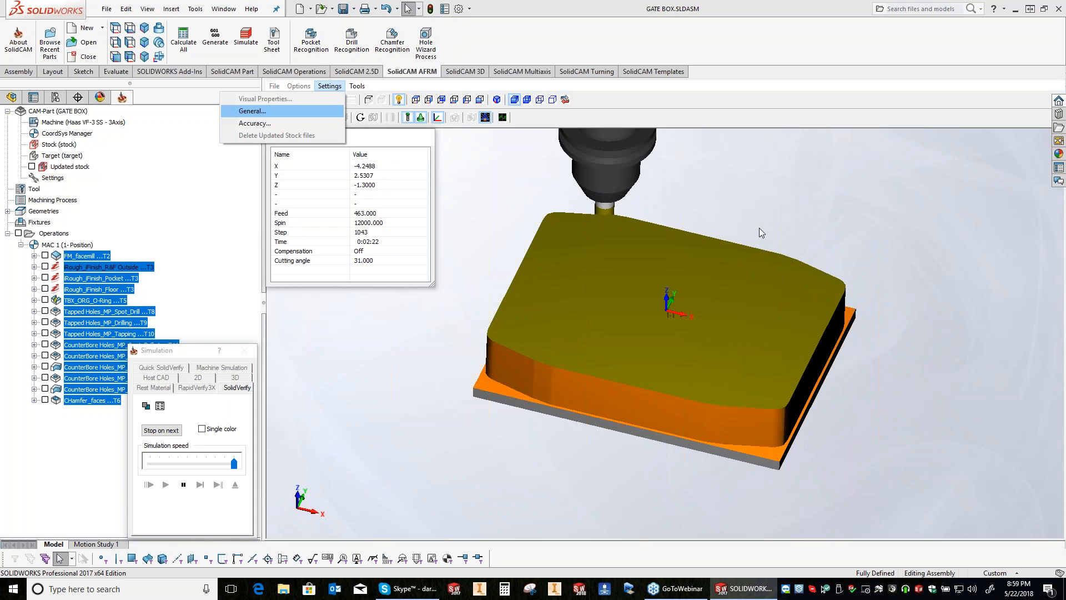
pyautogui.press('Return')
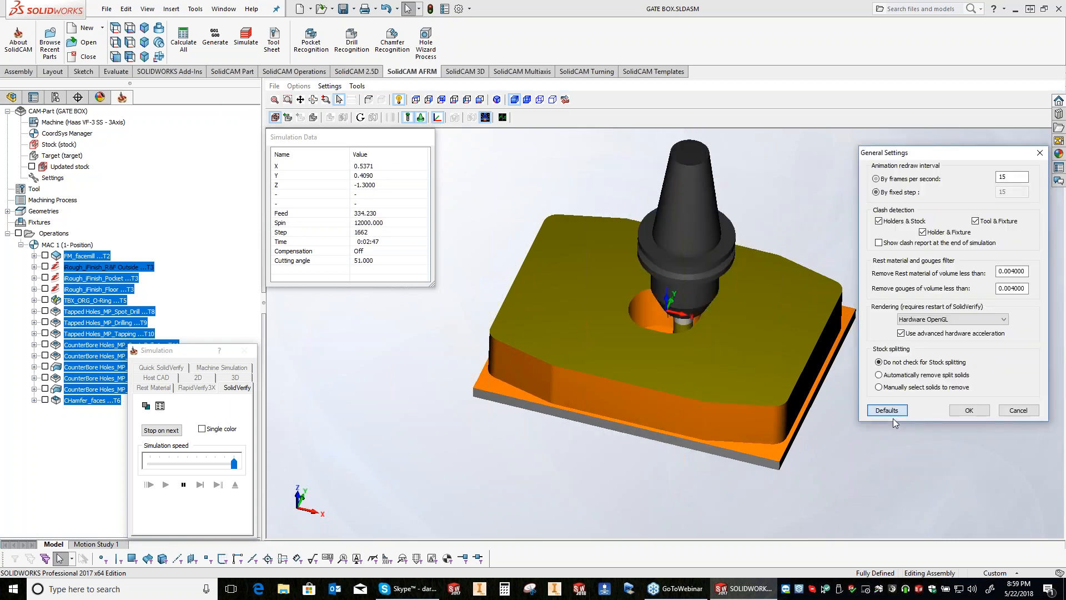
pyautogui.click(887, 192)
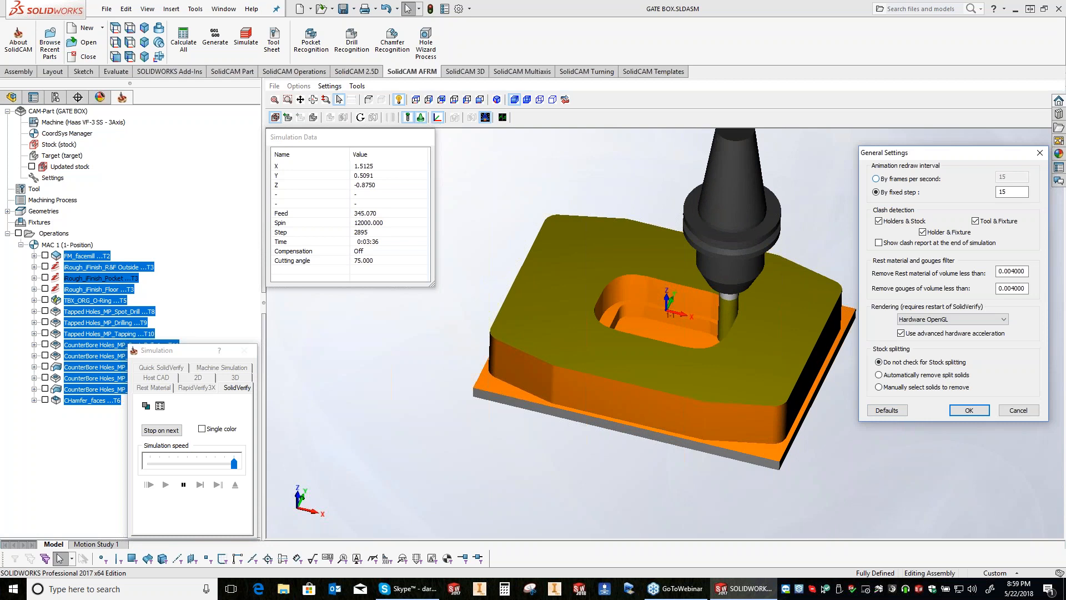
pyautogui.doubleClick(1003, 192)
pyautogui.write('1')
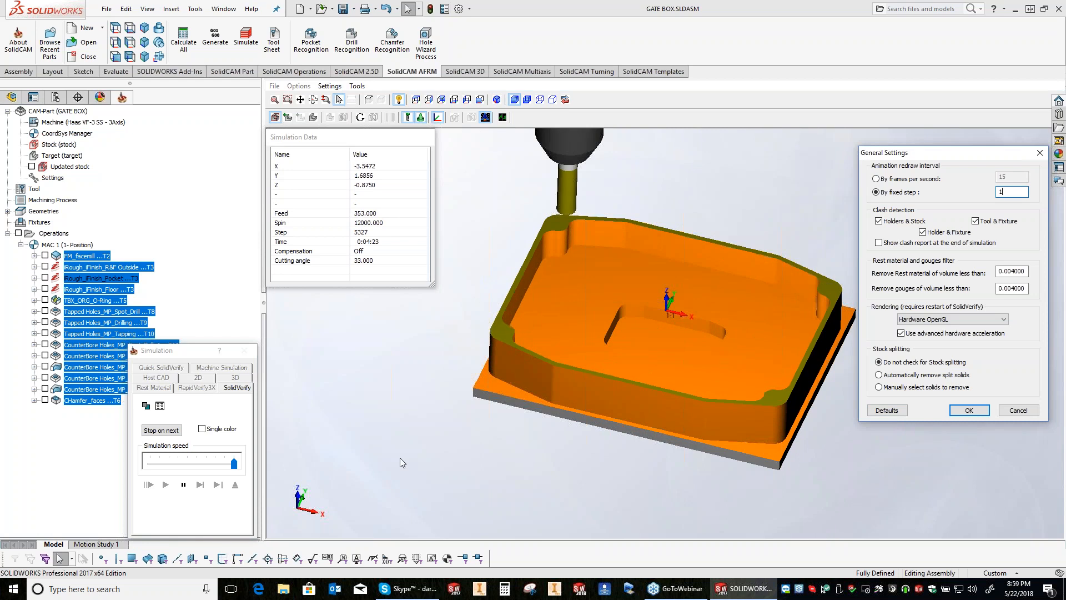
pyautogui.press('Return')
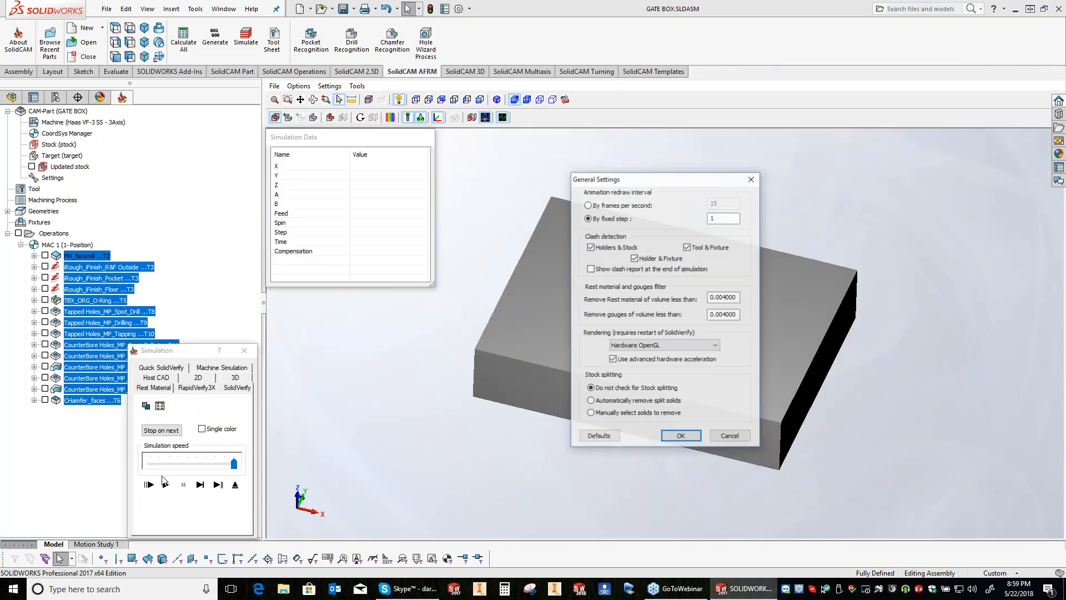
# Step: Replay the SolidVerify simulation with the fixed redraw step set to 30 and close the simulation
pyautogui.click(165, 483)
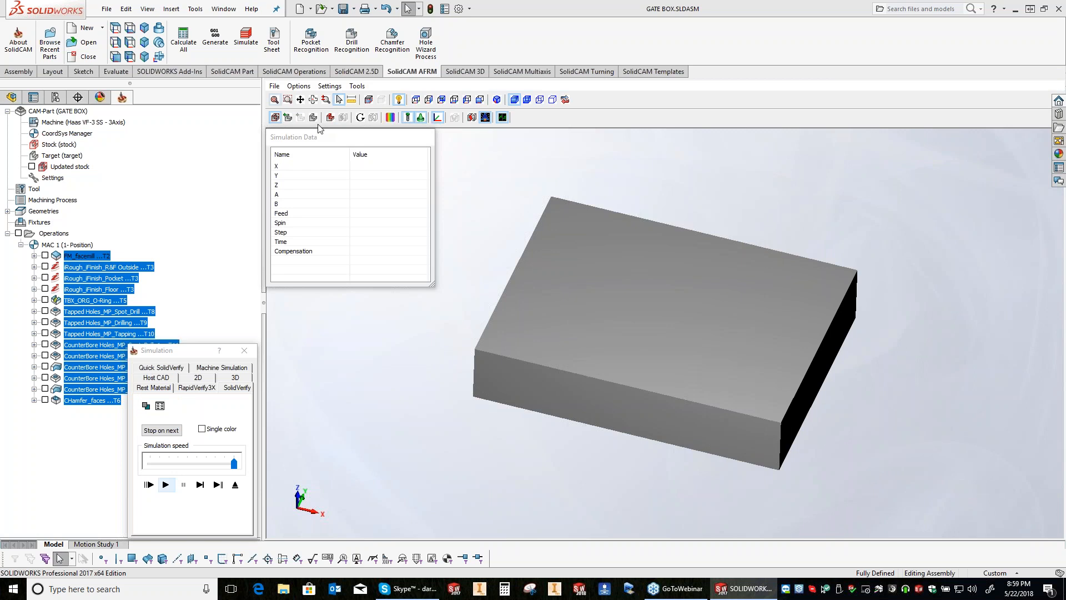
pyautogui.click(329, 86)
pyautogui.click(308, 112)
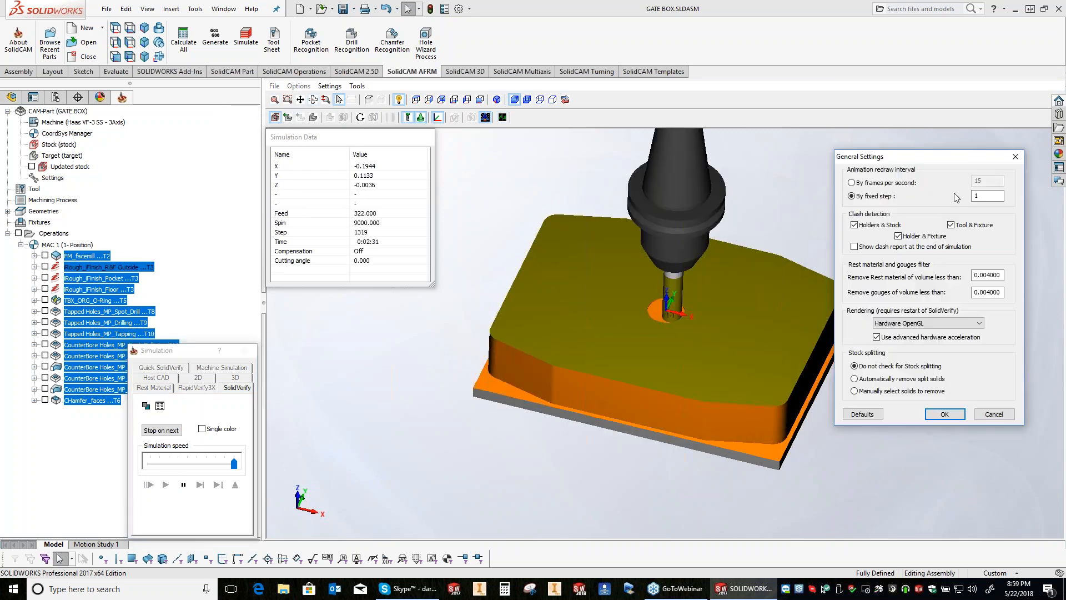
pyautogui.press('BackSpace')
pyautogui.write('30')
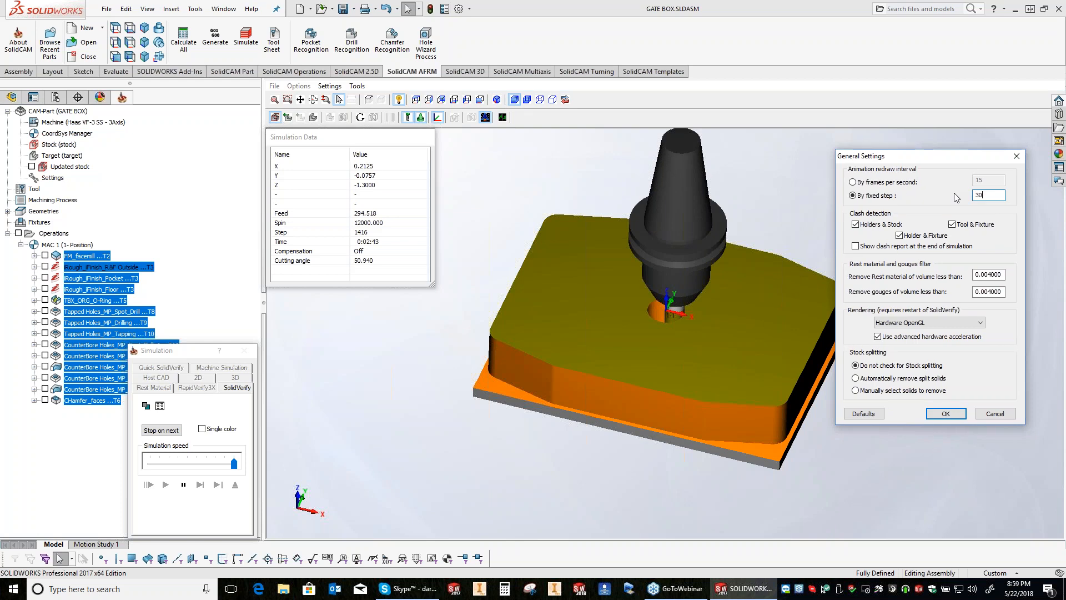
pyautogui.press('Return')
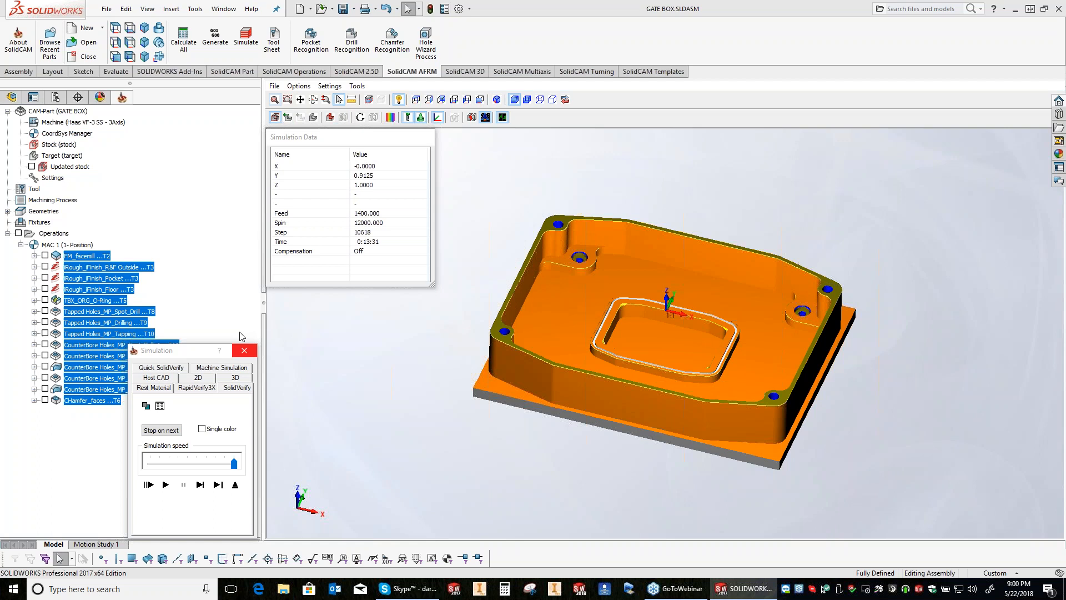
pyautogui.click(244, 349)
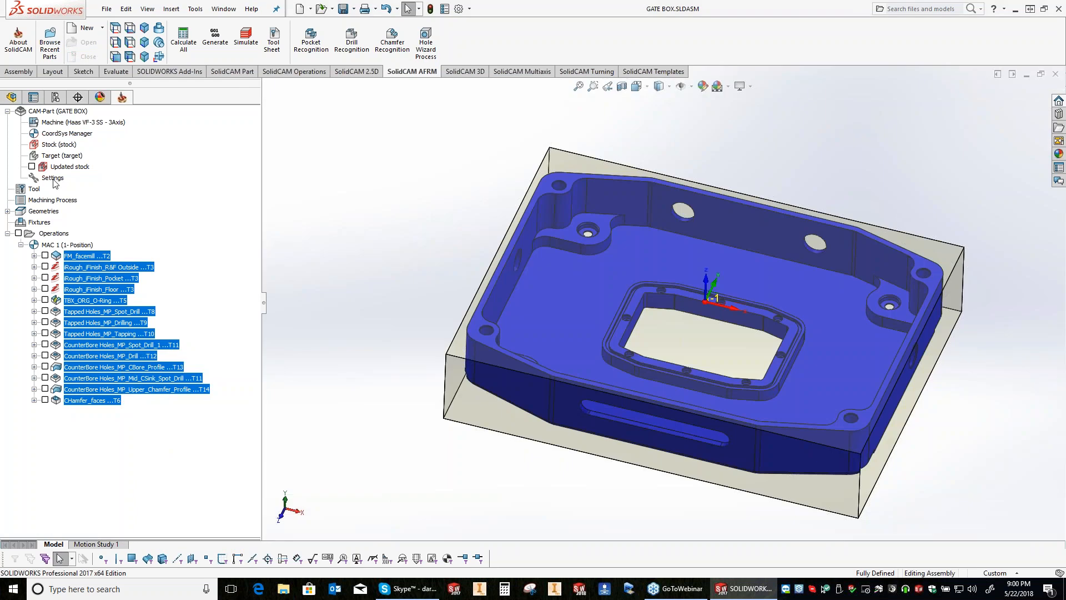
# Step: Examine the synchronization options in the Part Settings and in the general SolidCAM Settings
pyautogui.click(53, 178)
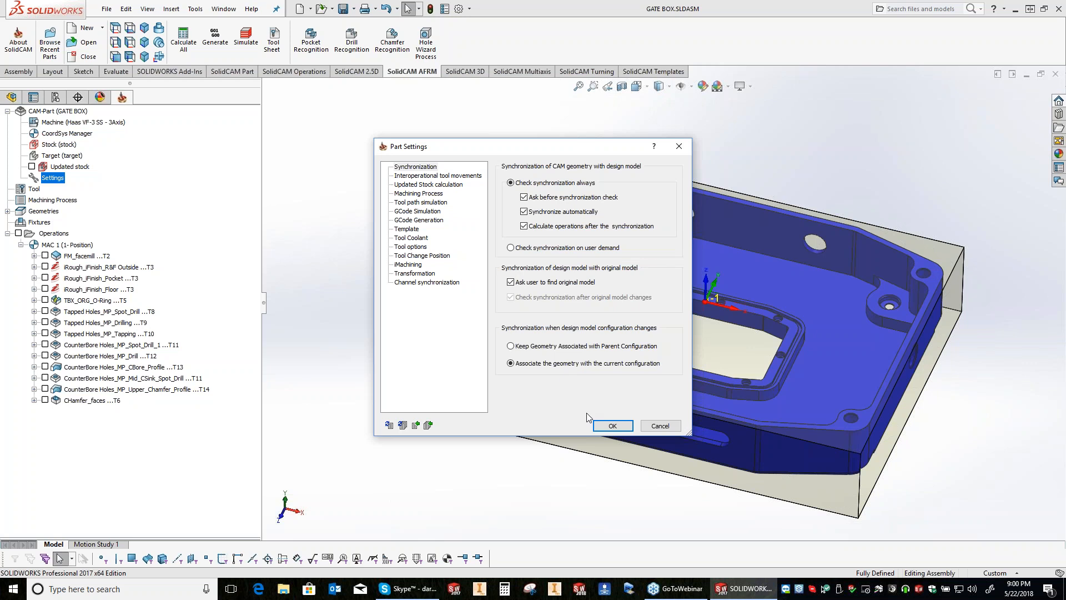
pyautogui.press('Escape')
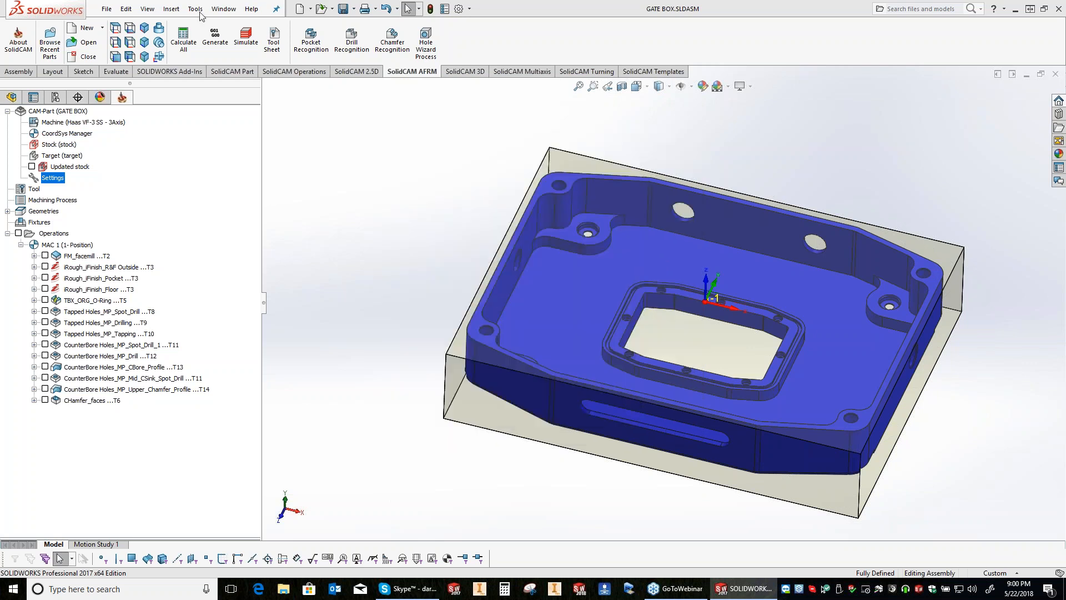
pyautogui.click(197, 9)
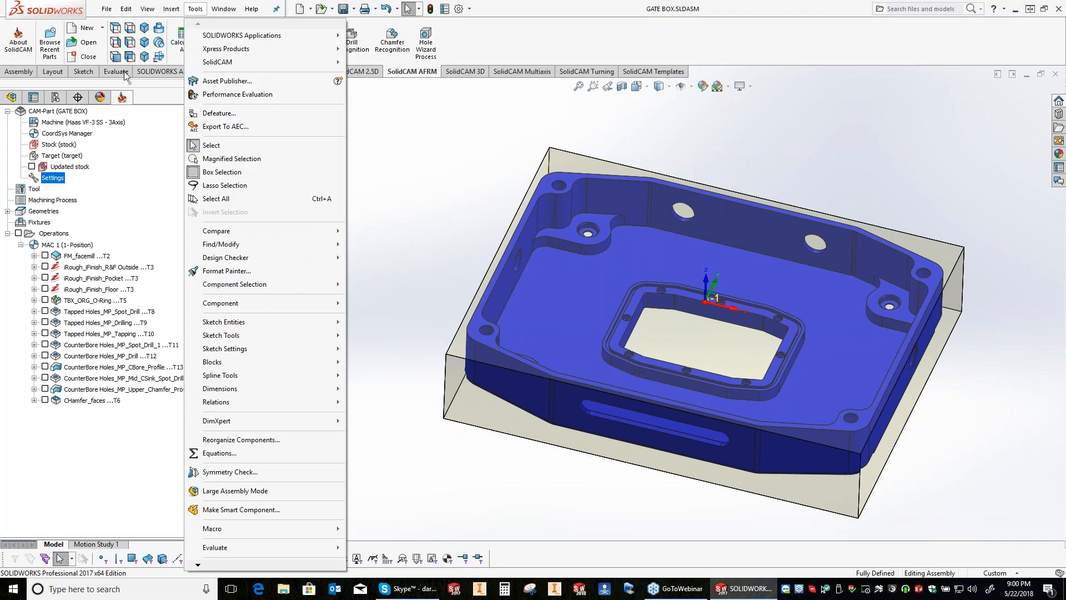
pyautogui.moveTo(217, 62)
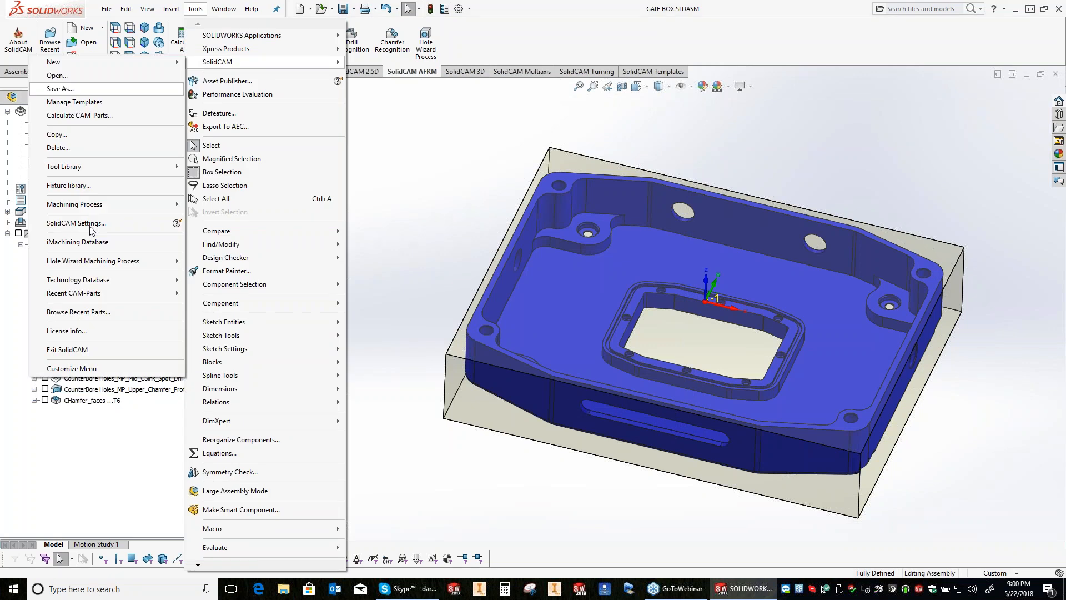
pyautogui.click(90, 224)
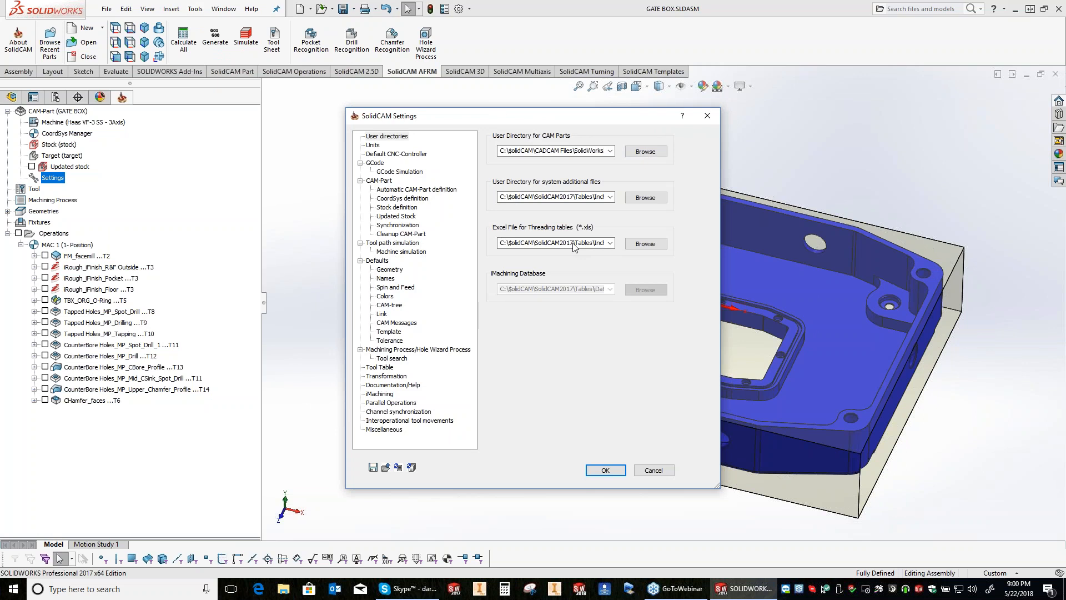
pyautogui.click(398, 225)
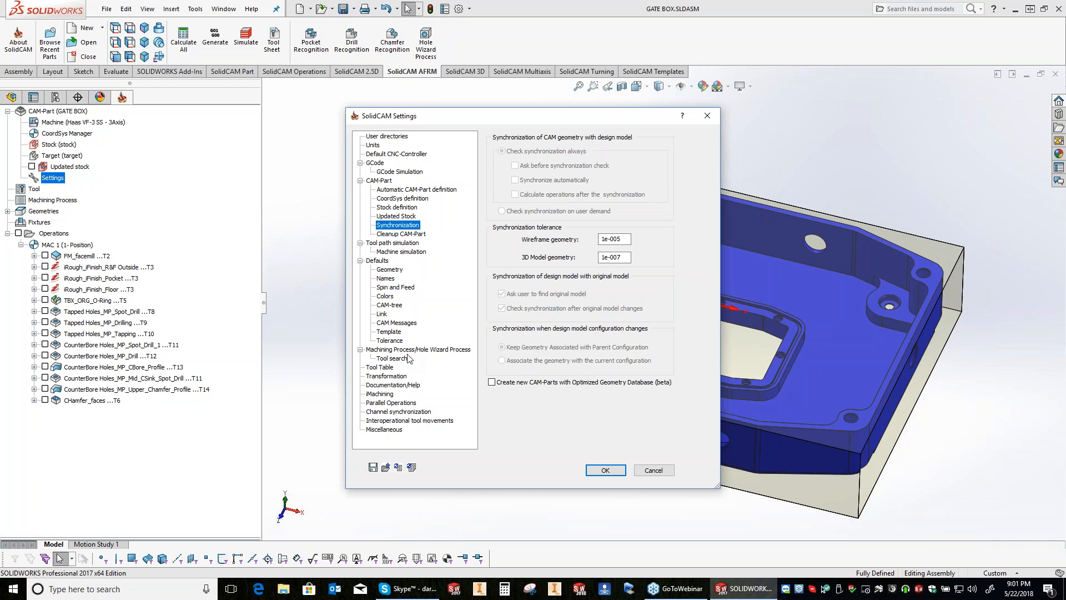
pyautogui.click(605, 470)
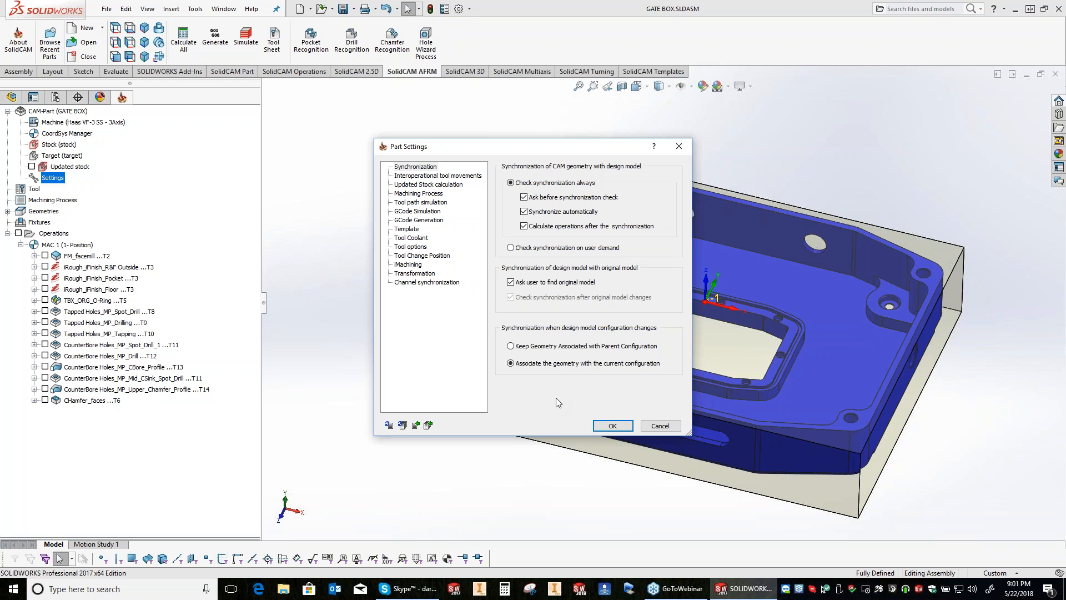
pyautogui.click(610, 427)
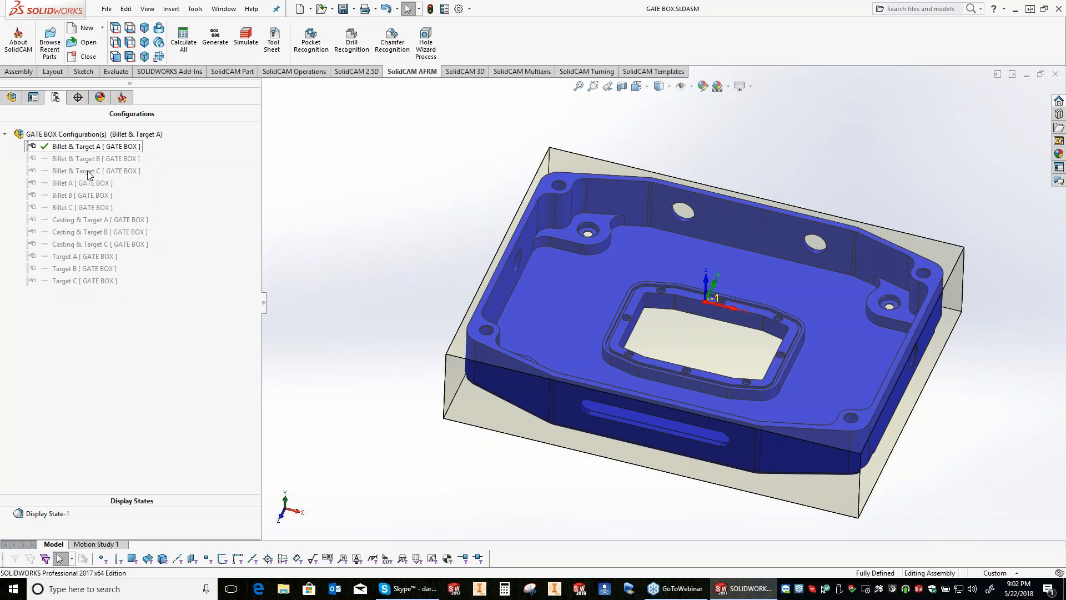
# Step: Add a configuration named TEST with the description TEST to the gate box assembly and accept the synchronization check
pyautogui.click(92, 281)
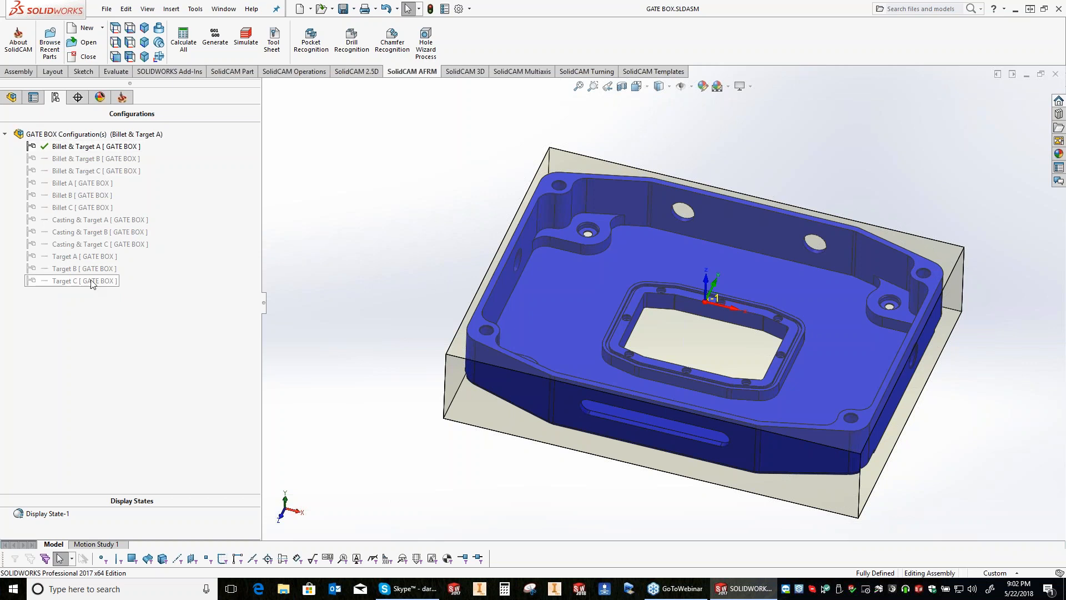
pyautogui.rightClick(92, 283)
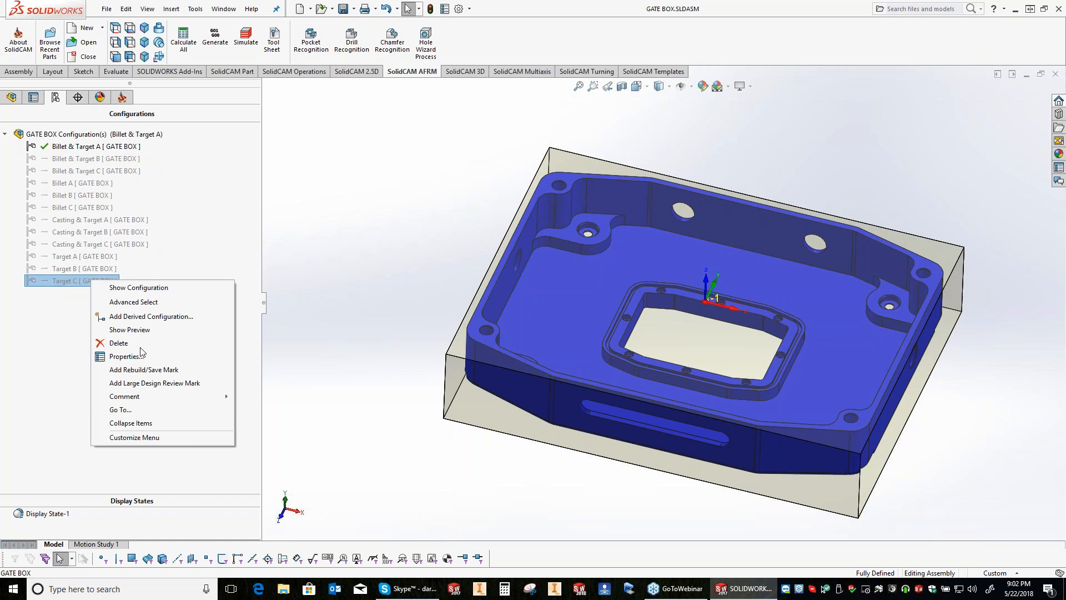
pyautogui.rightClick(109, 136)
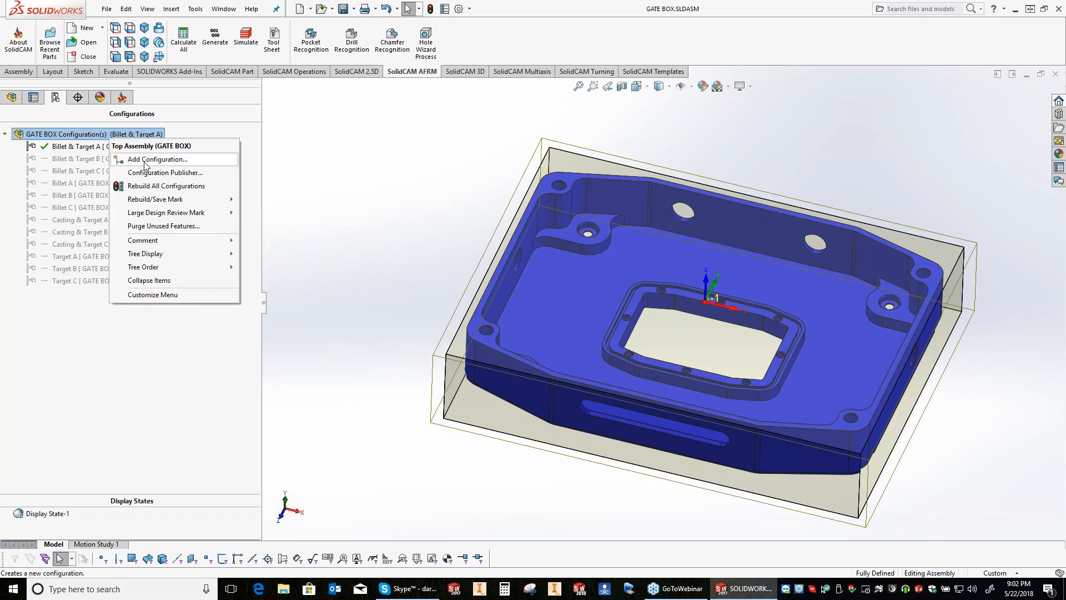
pyautogui.click(146, 160)
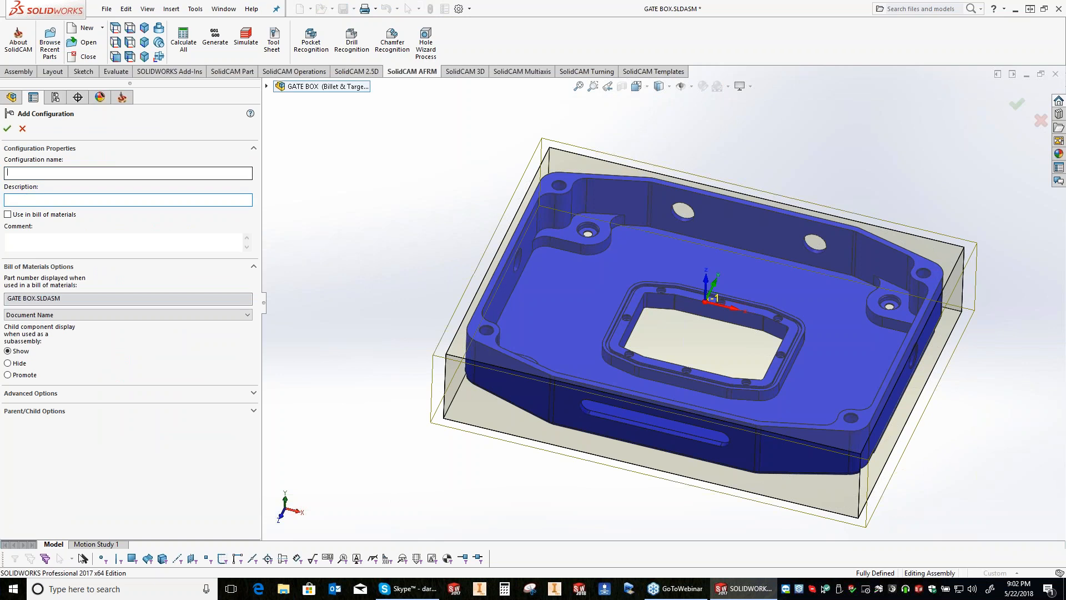
pyautogui.write('TEST')
pyautogui.click(8, 200)
pyautogui.write('TEST')
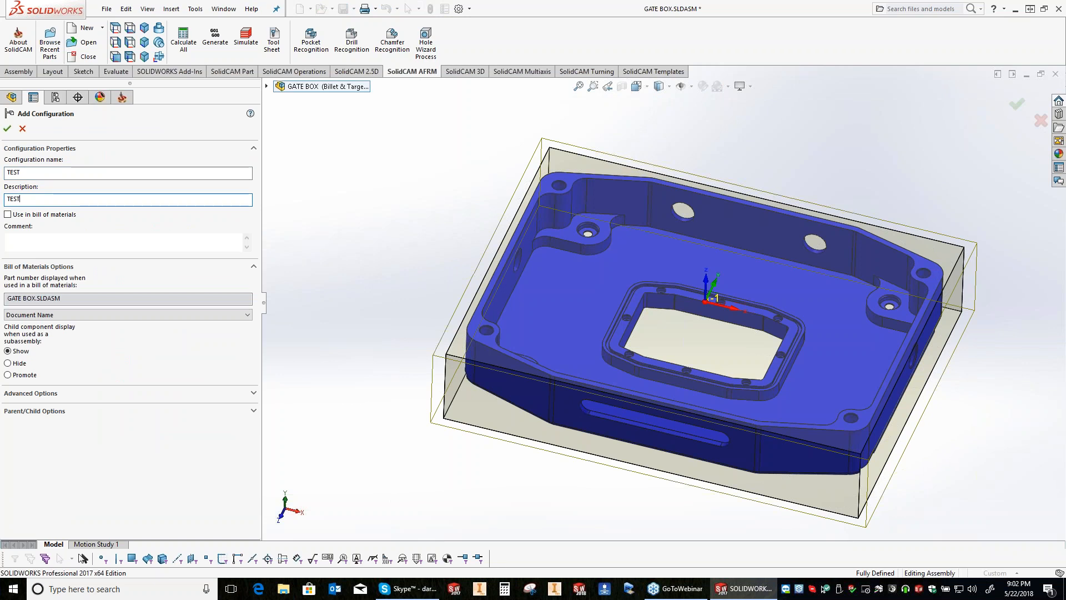
pyautogui.click(7, 129)
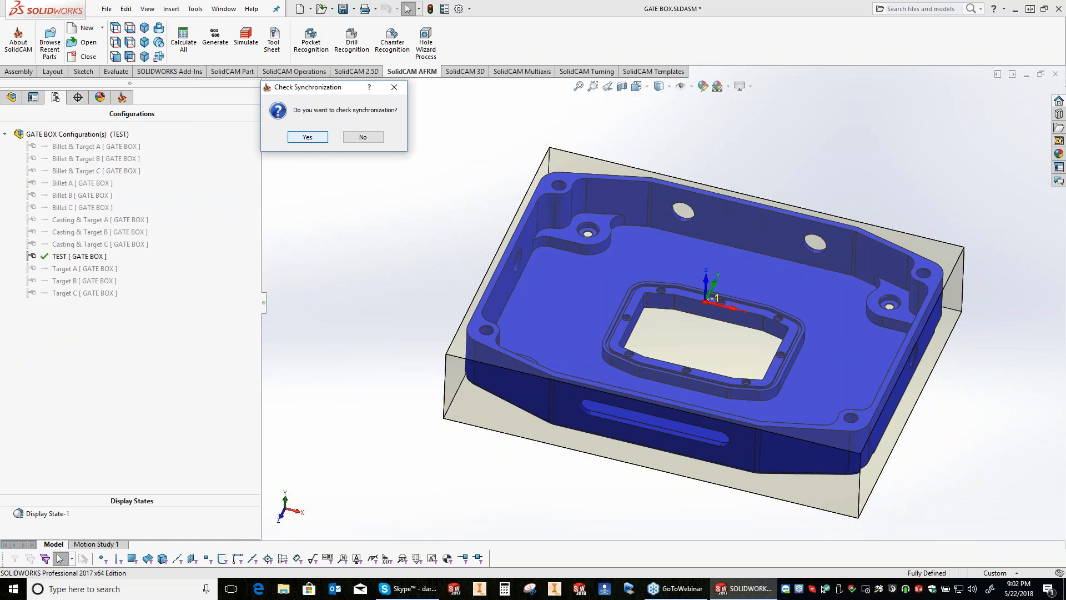
pyautogui.press('Return')
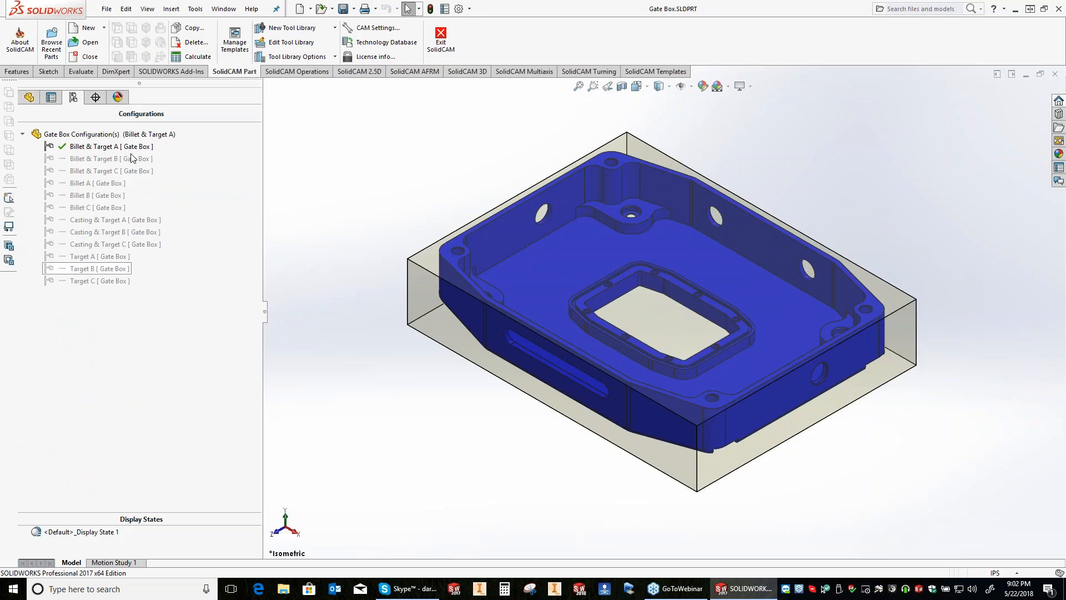
# Step: Add a TEST configuration with description TEST to the Gate Box part and suppress its #8 Binding Head Machine Screw feature
pyautogui.rightClick(105, 134)
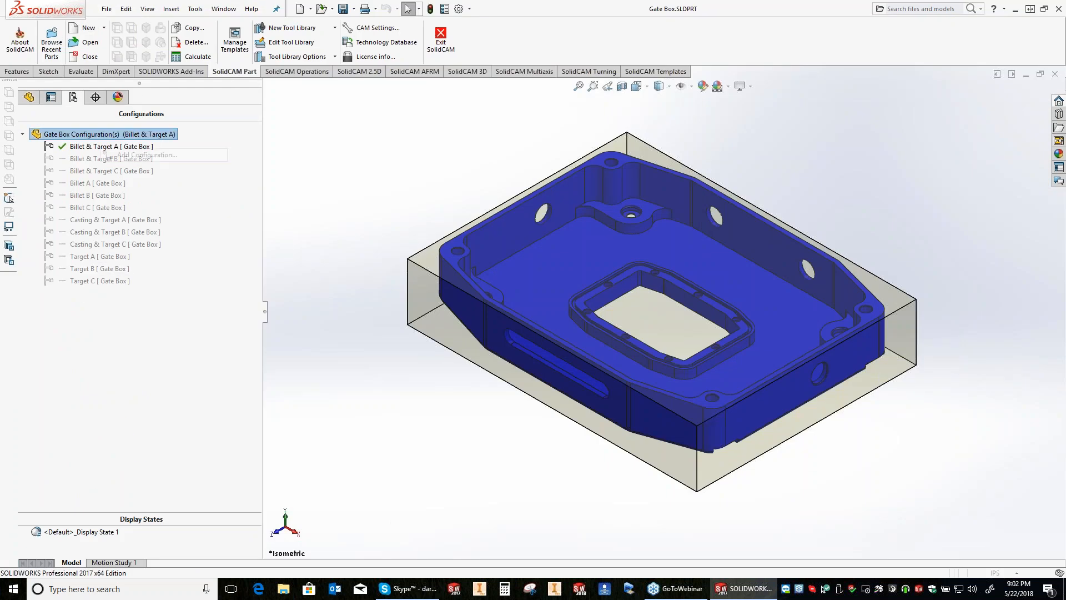
pyautogui.write('TEST')
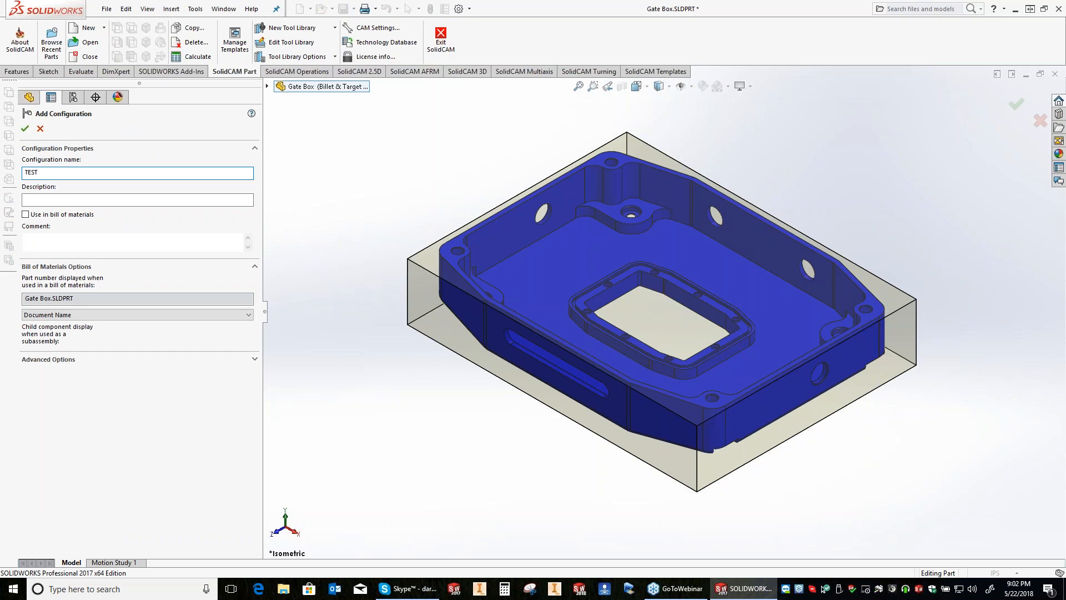
pyautogui.press('Tab')
pyautogui.write('TEST')
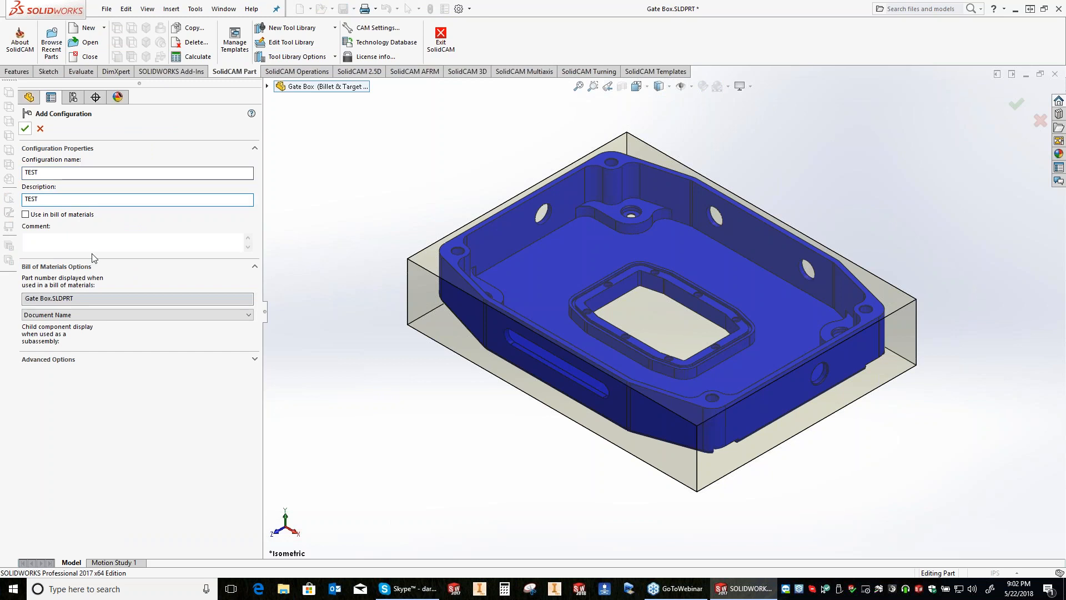
pyautogui.press('Return')
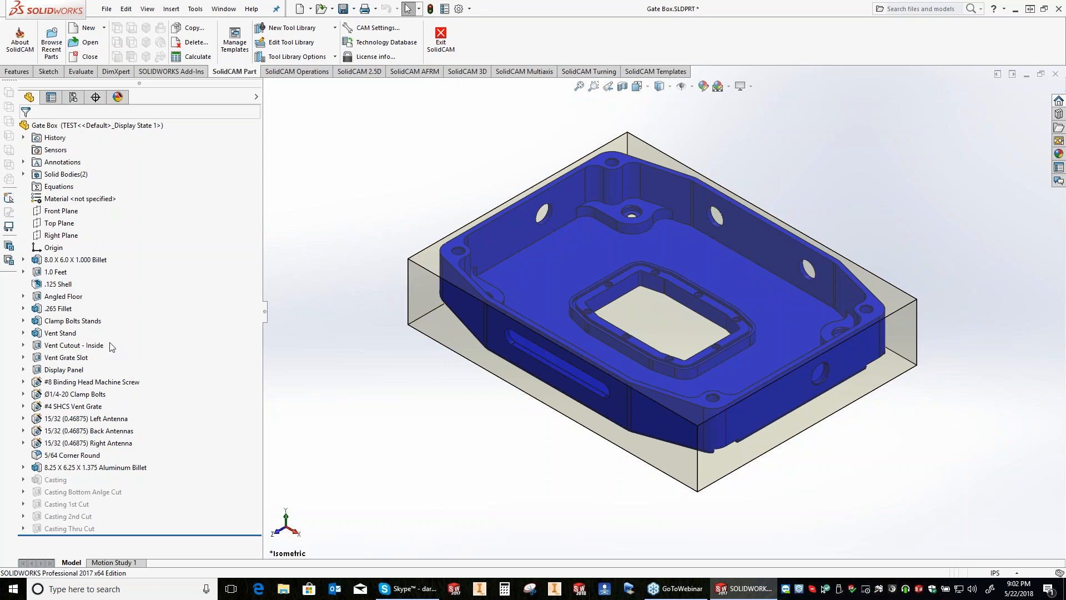
pyautogui.rightClick(77, 382)
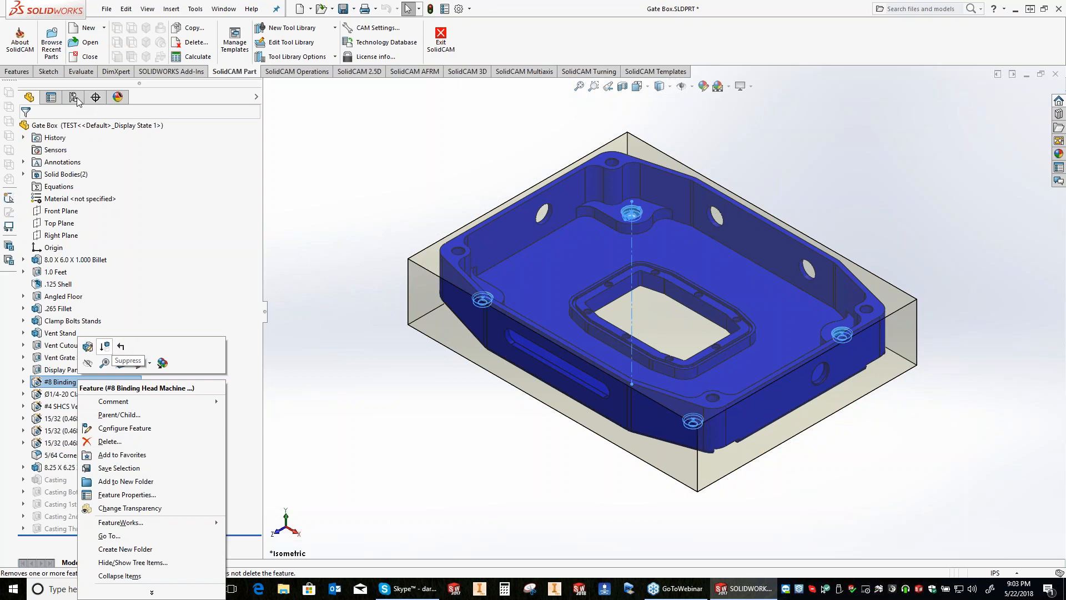
pyautogui.click(78, 98)
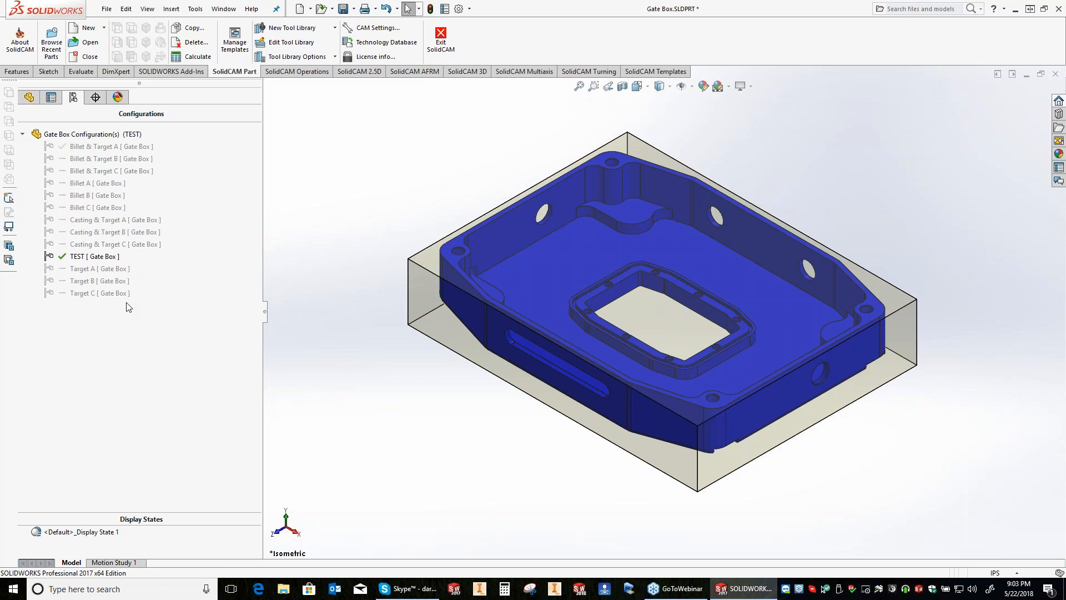
# Step: Activate the Billet C configuration and delete the TEST configuration from the Gate Box part
pyautogui.rightClick(78, 256)
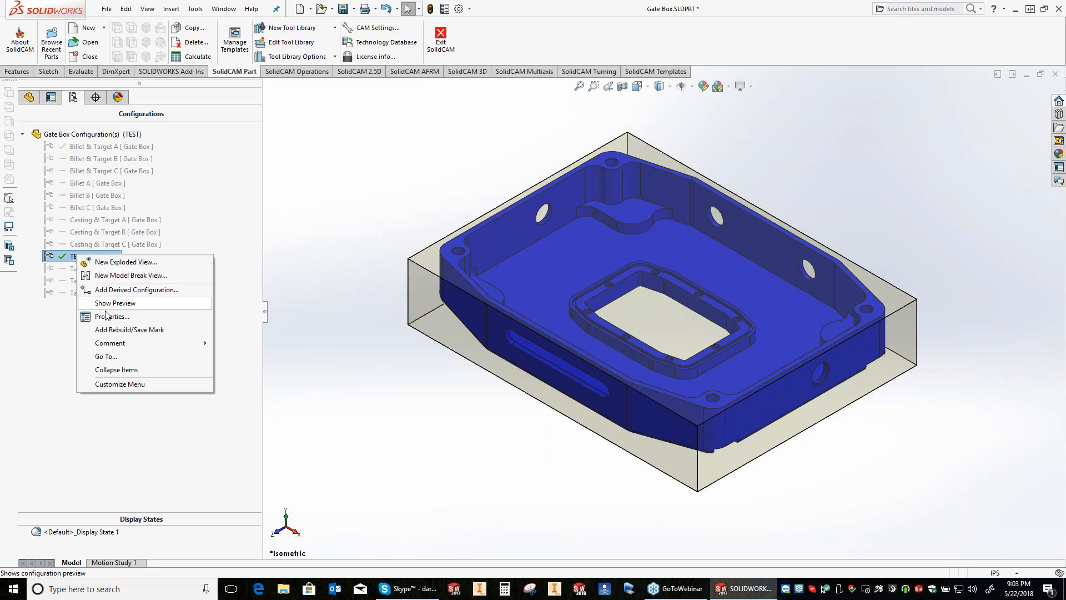
pyautogui.rightClick(65, 257)
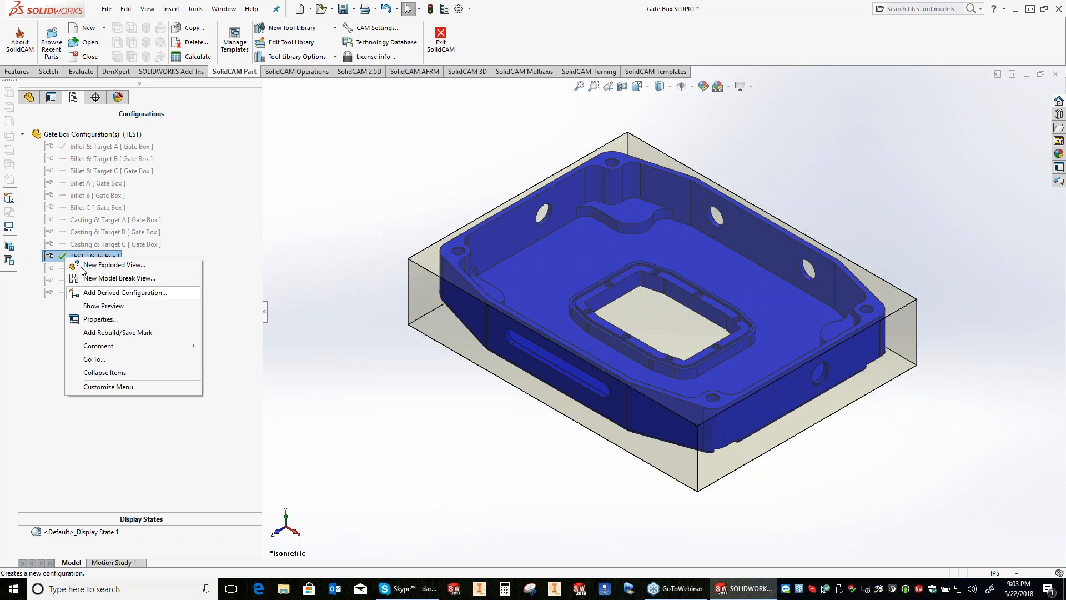
pyautogui.doubleClick(96, 207)
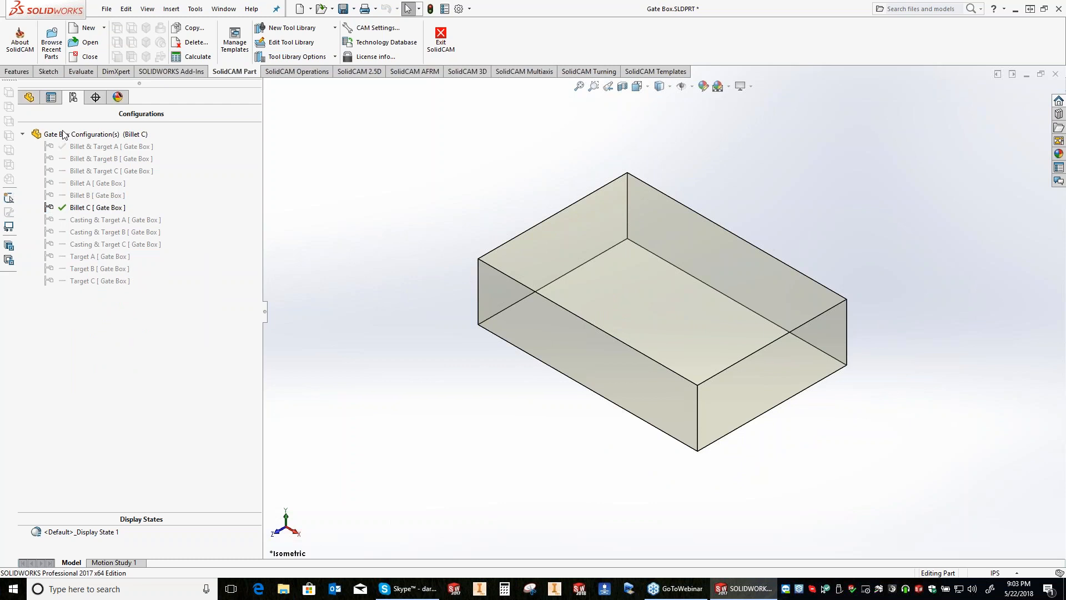
# Step: Suppress the #8 Binding Head Machine Screw feature in the Billet & Target A configuration
pyautogui.click(30, 98)
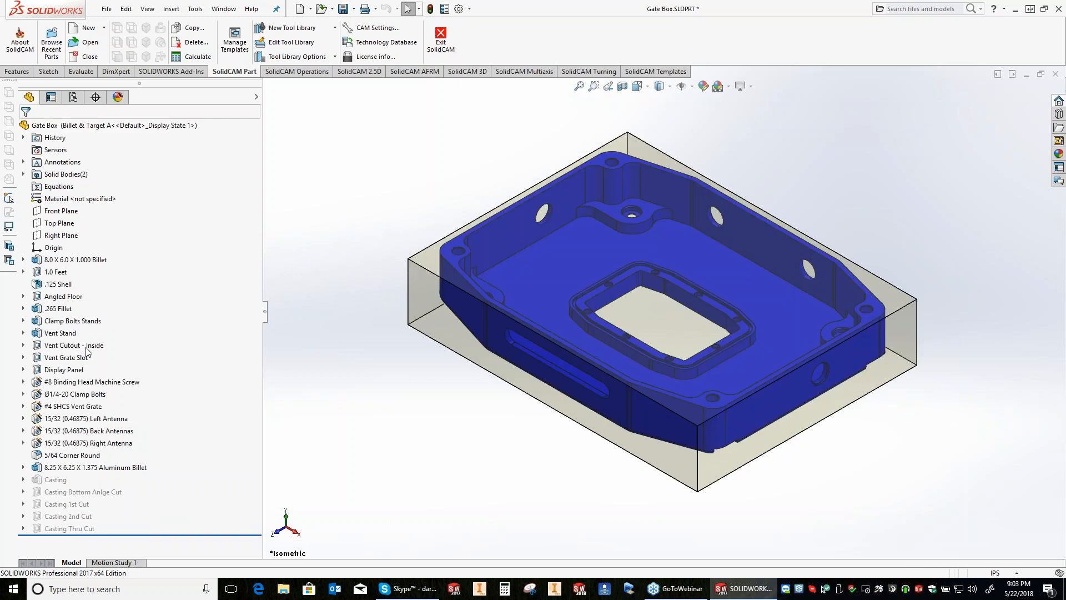
pyautogui.click(86, 347)
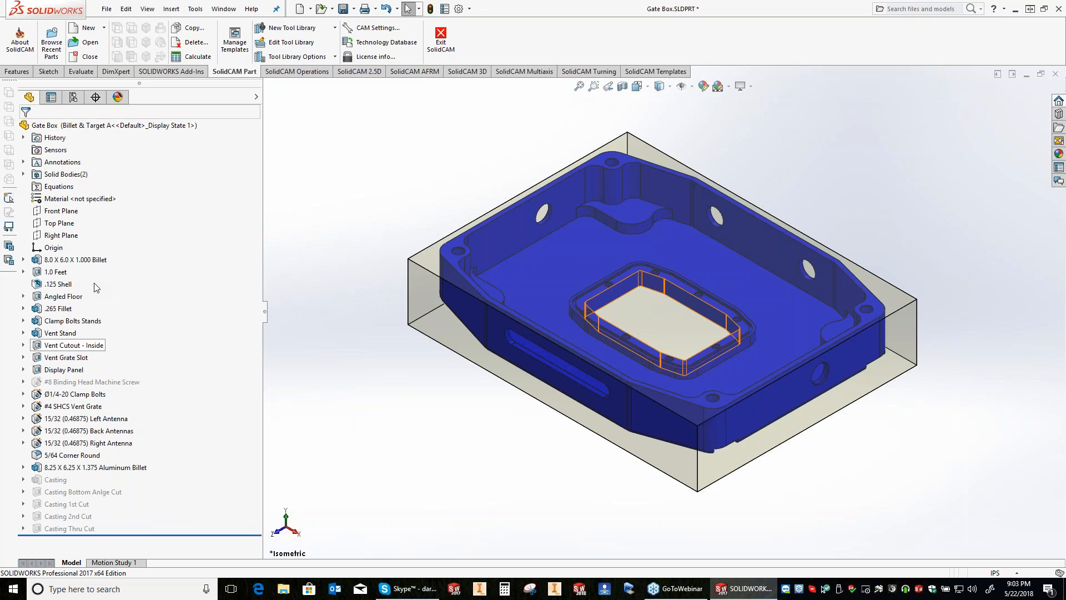
# Step: Add a derived configuration named TEST, described as TEST, under Target C and check its #8 Binding Head Machine Screw feature
pyautogui.click(73, 97)
pyautogui.rightClick(94, 283)
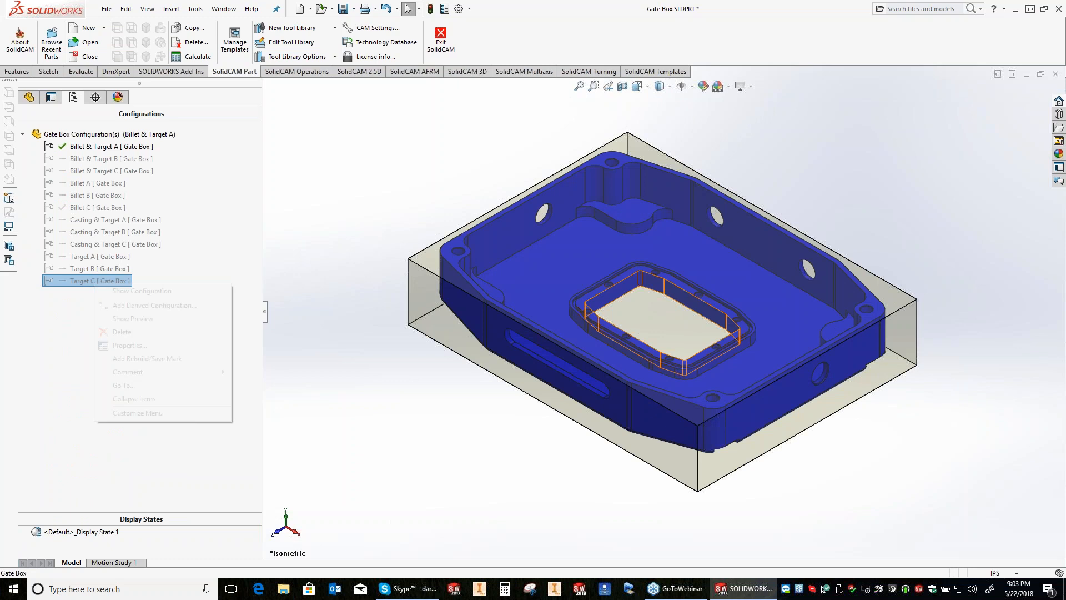
pyautogui.click(144, 305)
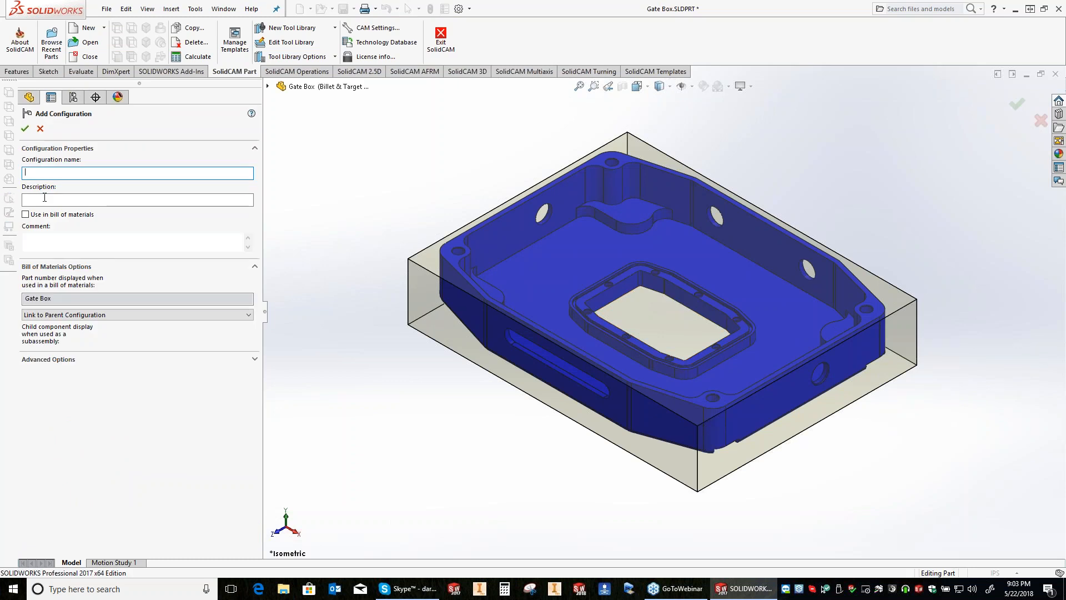
pyautogui.write('TEST')
pyautogui.click(44, 198)
pyautogui.write('TEST')
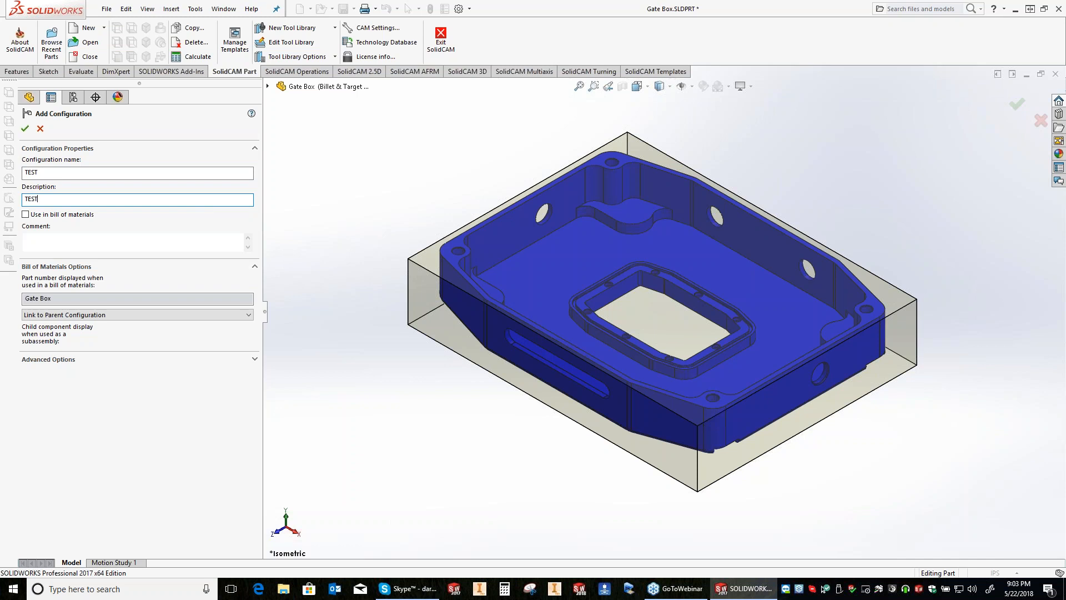
pyautogui.press('Return')
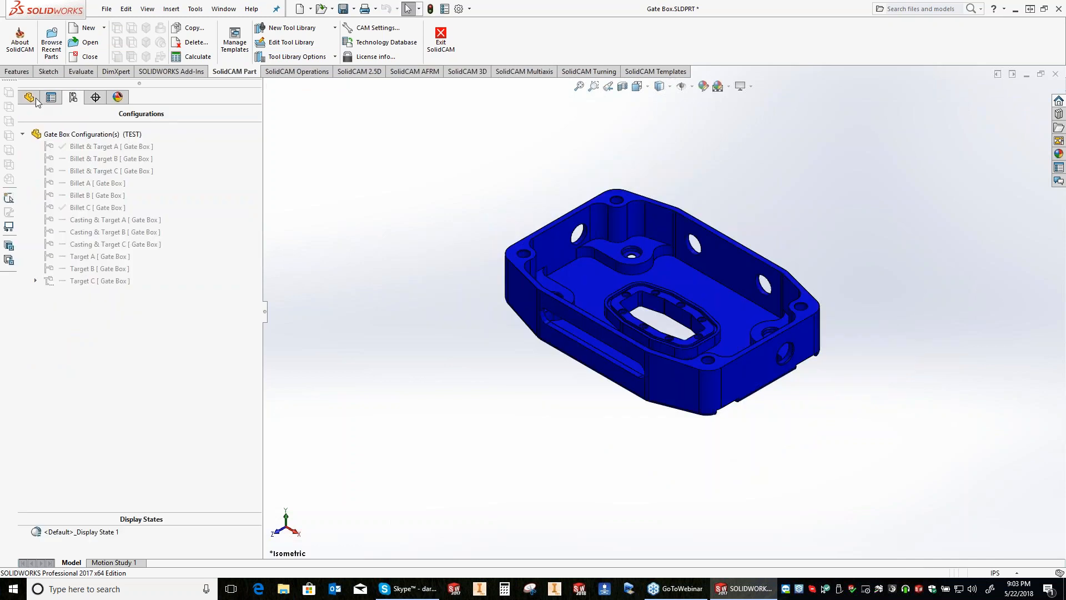
pyautogui.click(31, 98)
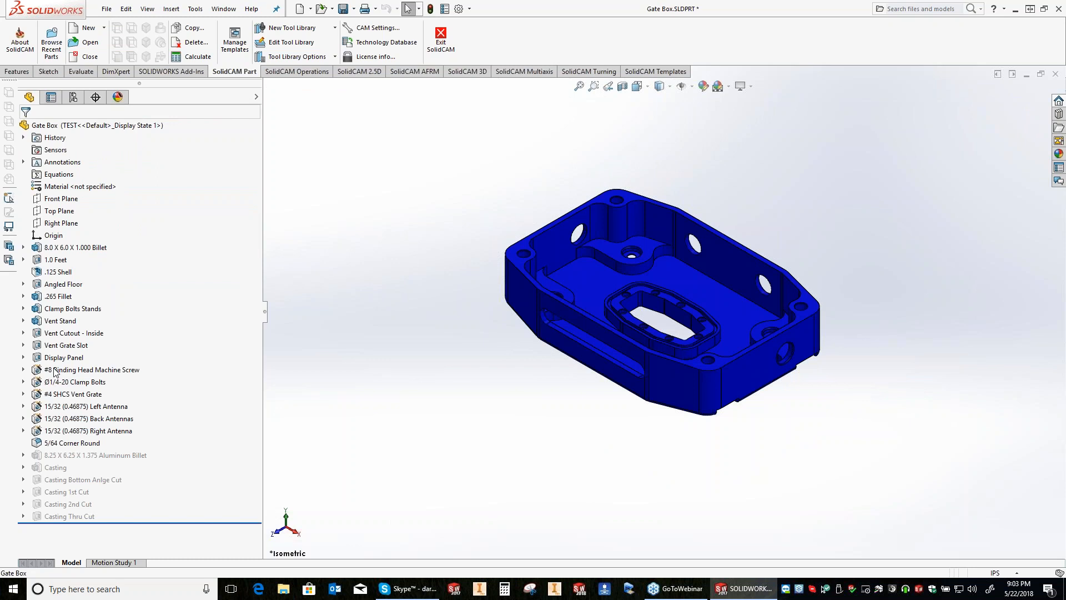
pyautogui.click(55, 370)
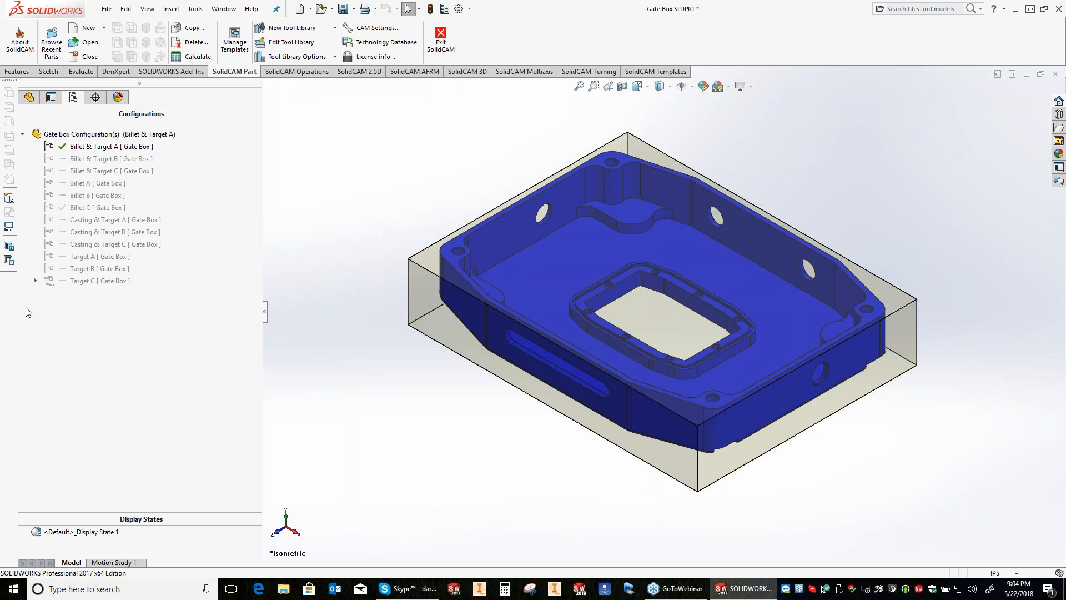
# Step: Delete the derived configuration under Target C and add a top-level configuration named TEST with Billet & Target A active
pyautogui.rightClick(120, 135)
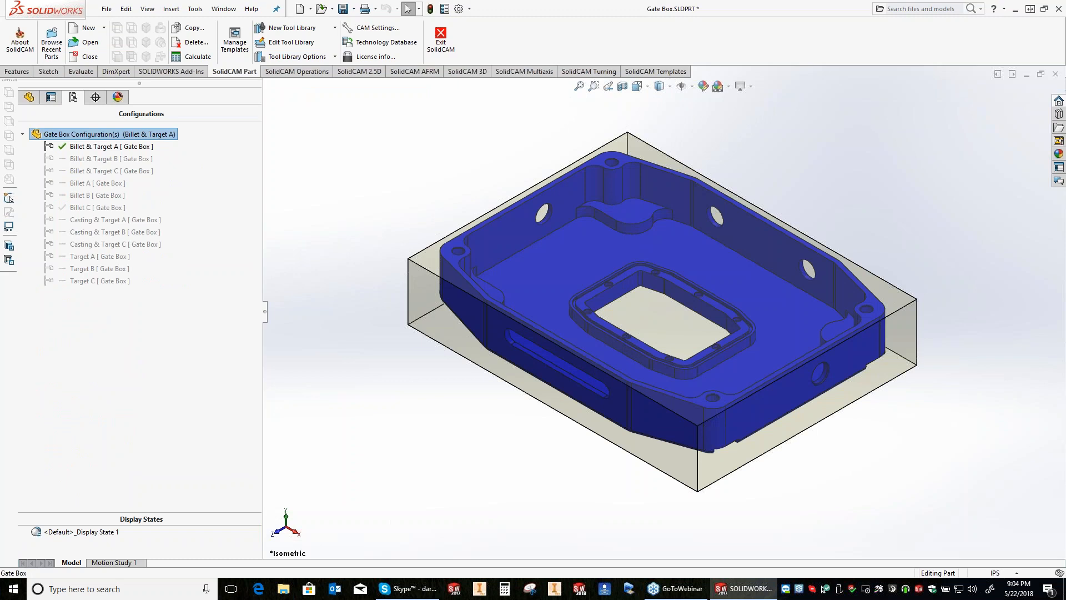
pyautogui.write('TE')
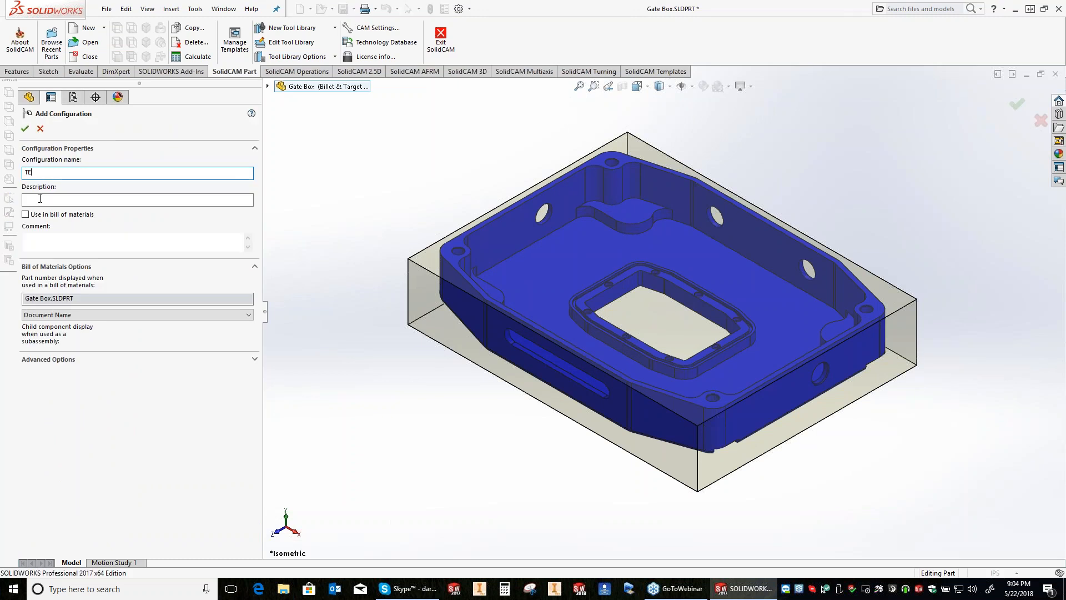
pyautogui.write('ST')
pyautogui.press('Tab')
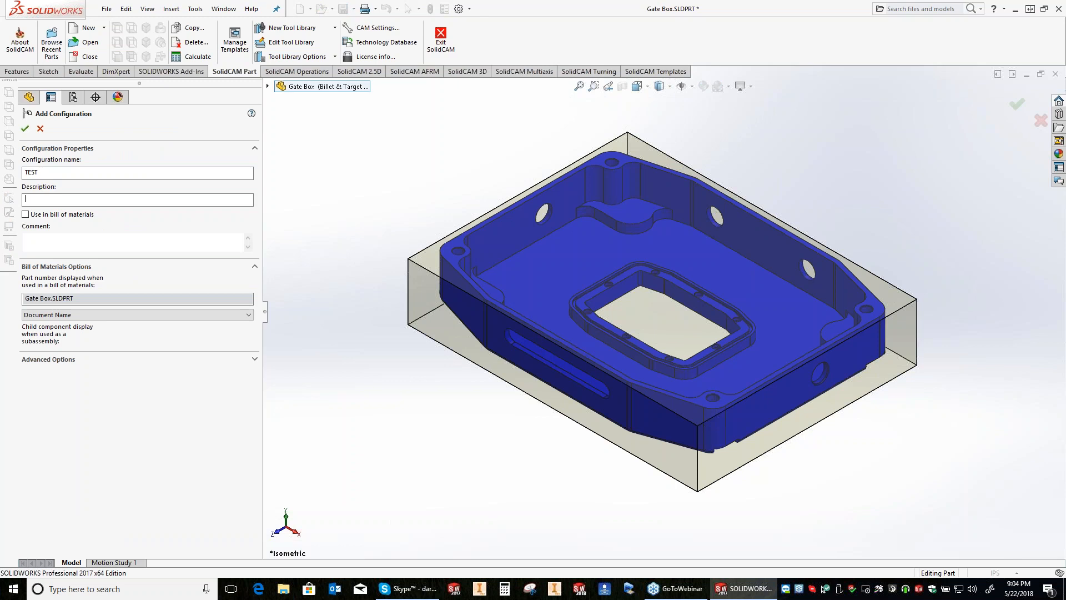
pyautogui.press('Return')
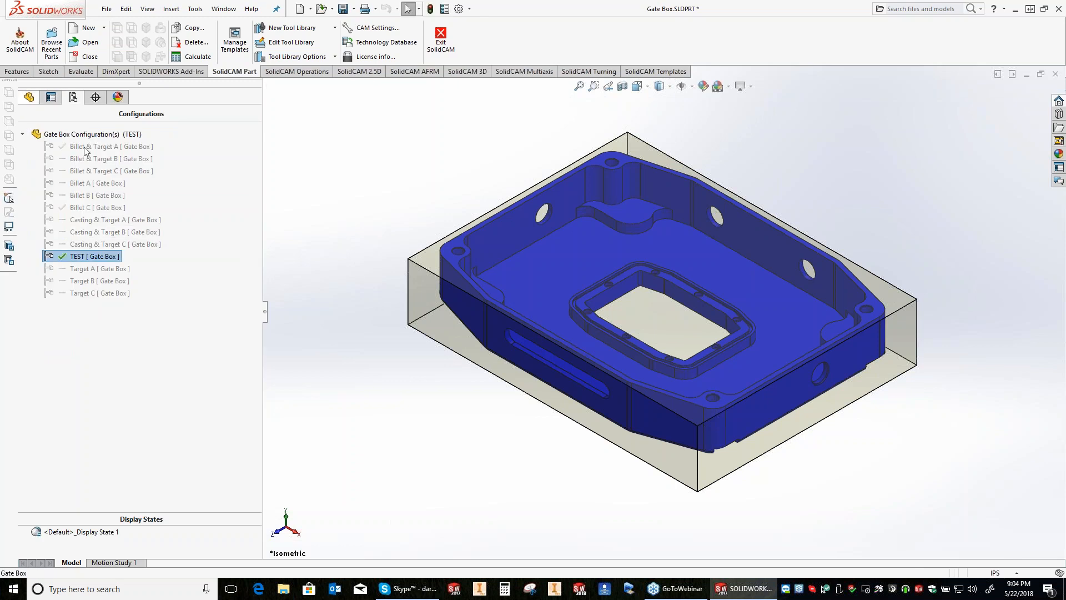
# Step: Compare the #8 Binding Head Machine Screw feature's suppression in the Billet & Target A and TEST configurations
pyautogui.doubleClick(84, 147)
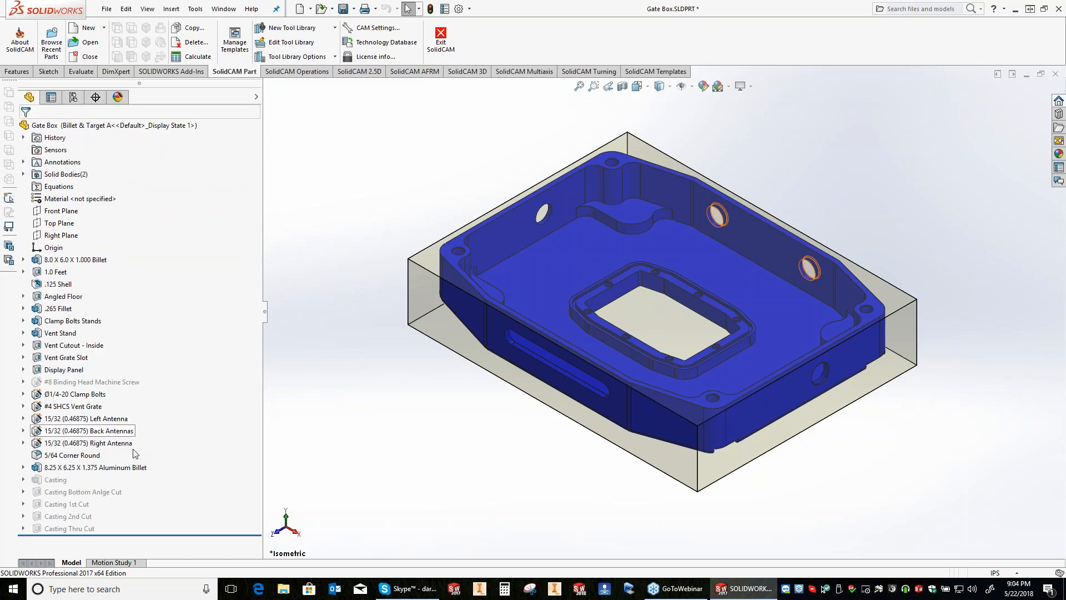
pyautogui.rightClick(79, 382)
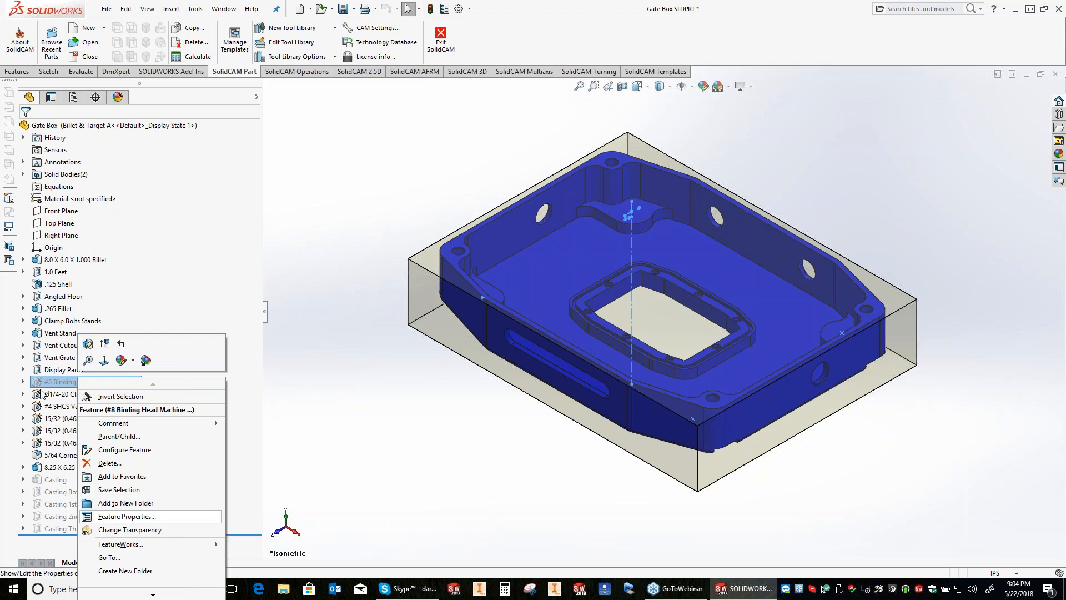
pyautogui.click(23, 381)
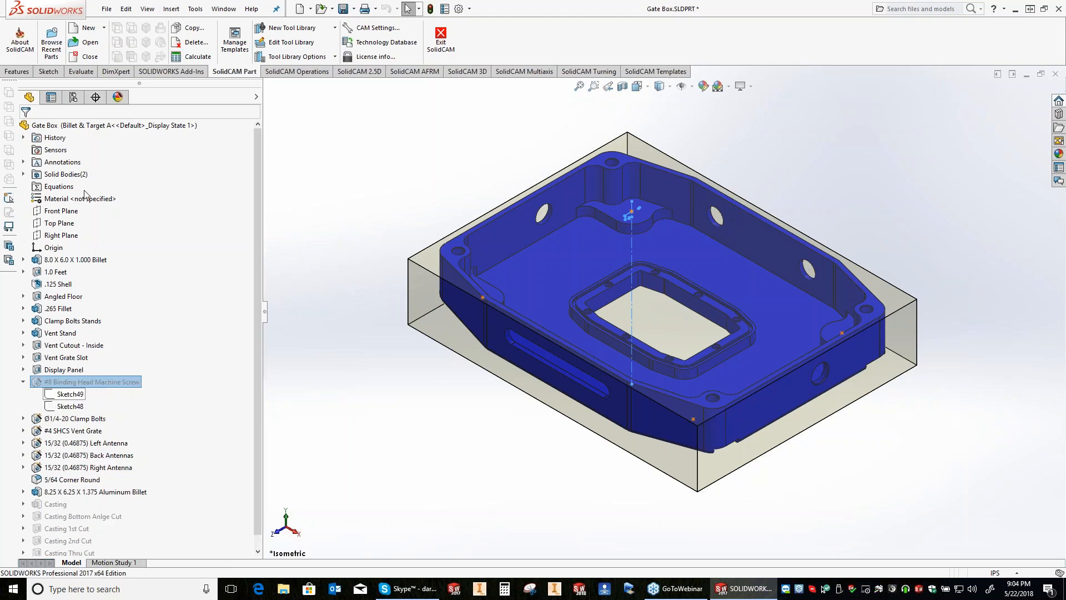
pyautogui.click(73, 97)
pyautogui.doubleClick(84, 258)
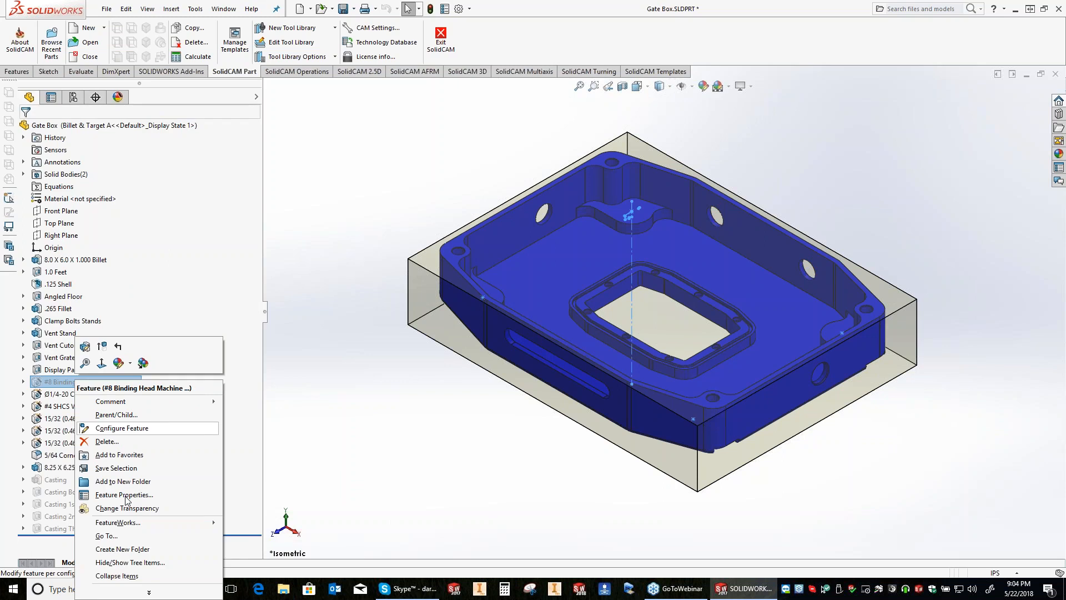
# Step: Review the #8 Binding Head Machine Screw feature's suppression across all configurations with Configure Feature, leaving the settings as they are
pyautogui.click(158, 593)
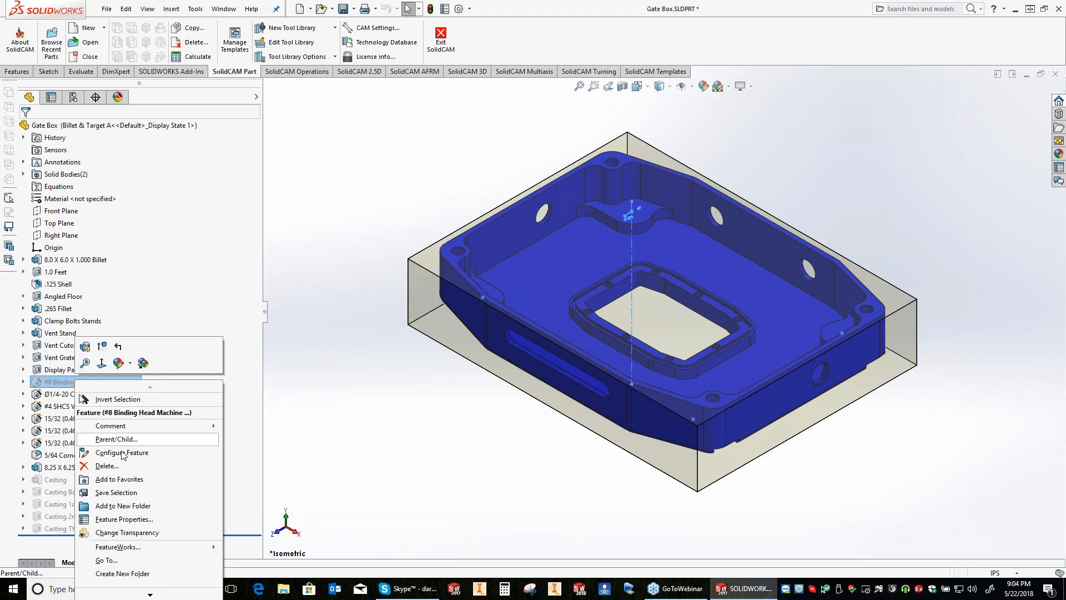
pyautogui.click(122, 452)
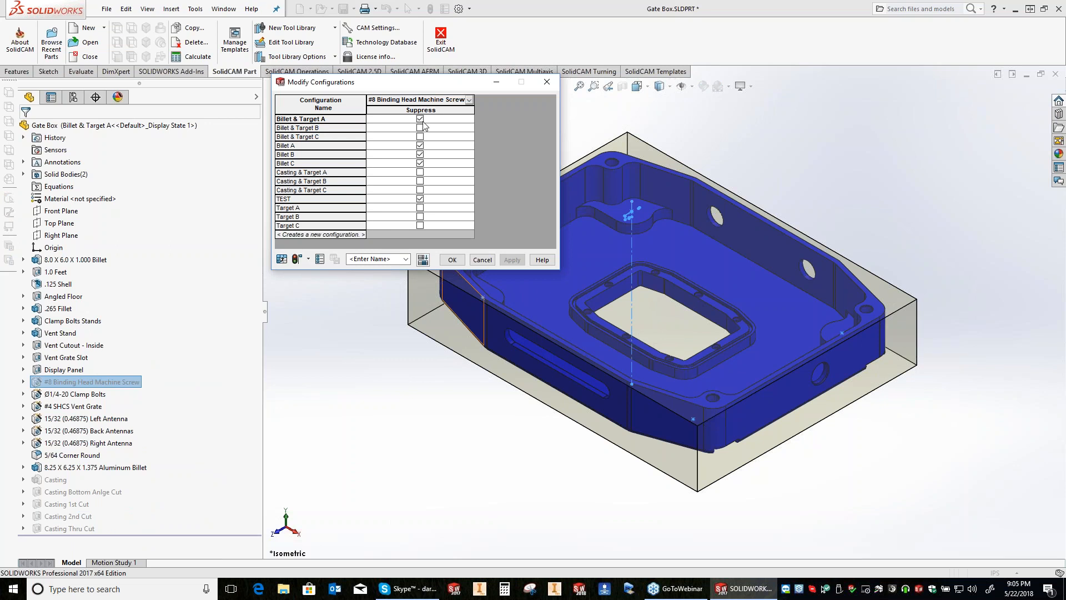
pyautogui.press('Escape')
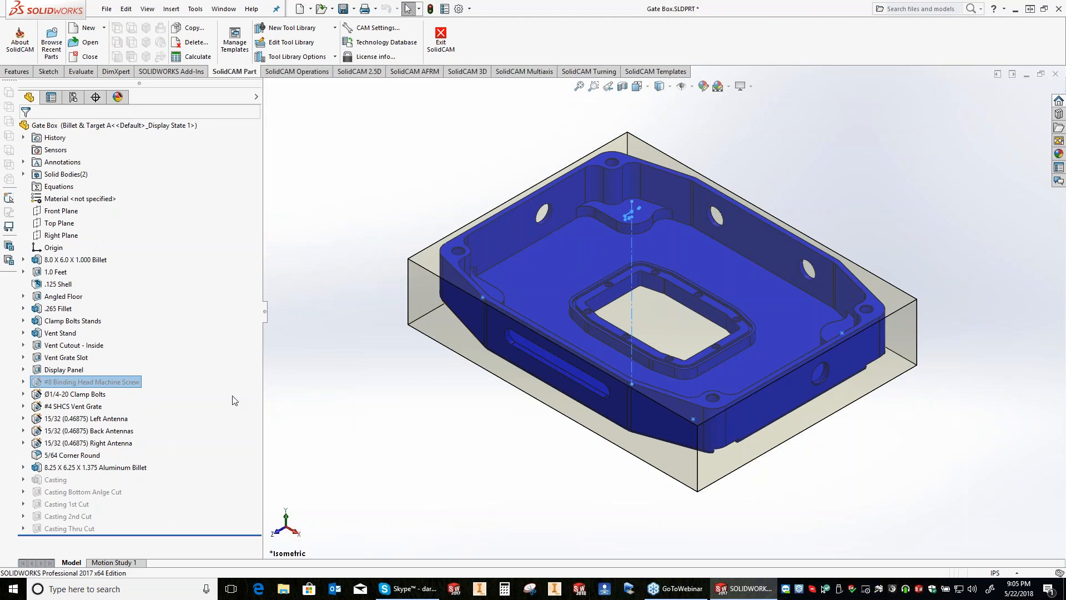
# Step: Check which configuration scopes are offered in the feature properties of Sketch49 under #8 Binding Head Machine Screw
pyautogui.rightClick(121, 383)
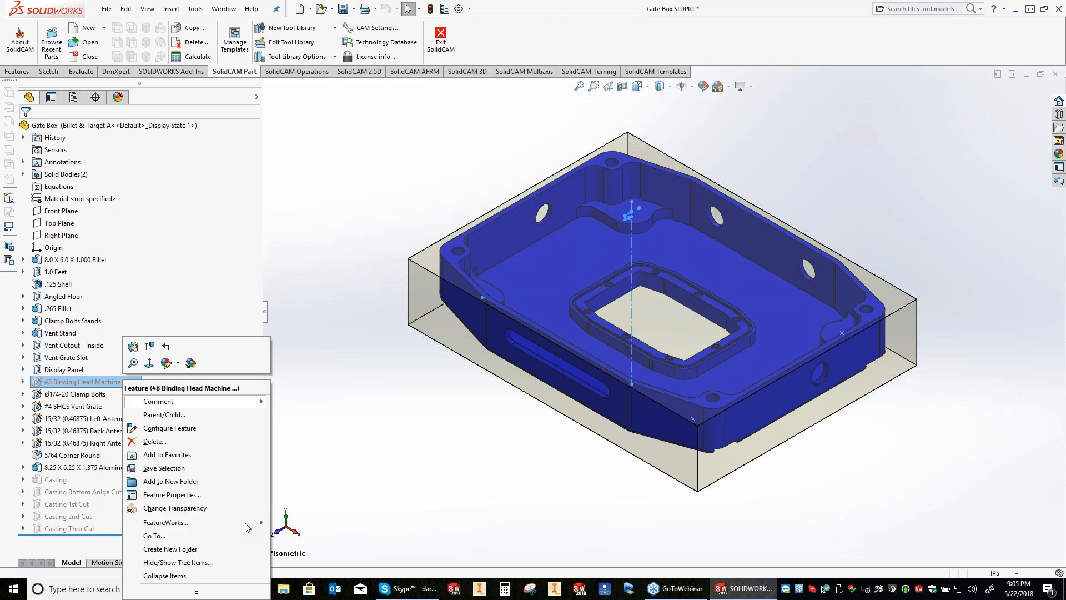
pyautogui.click(20, 383)
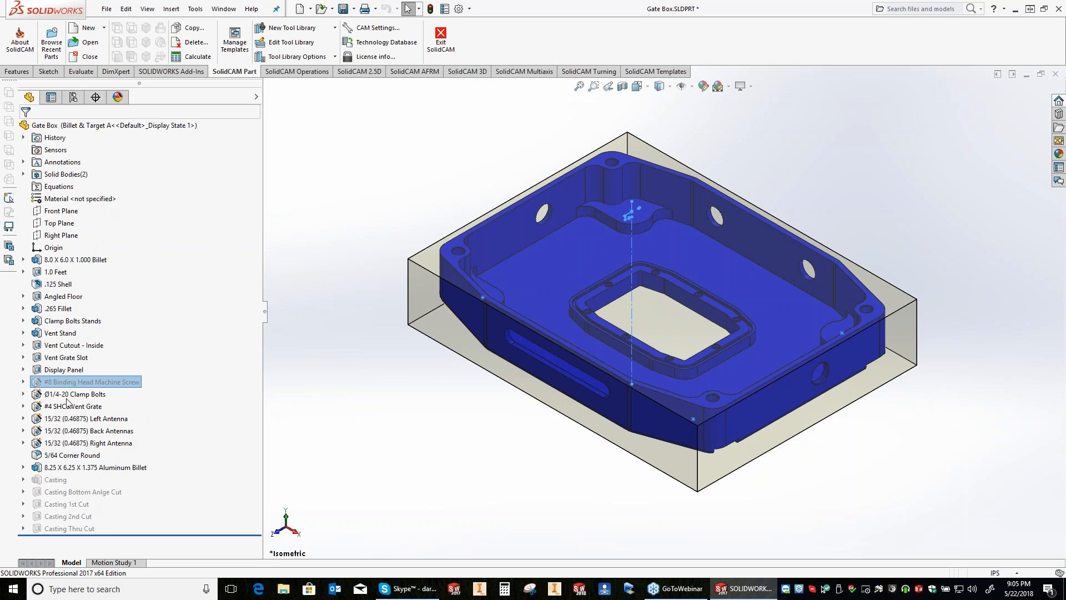
pyautogui.rightClick(68, 395)
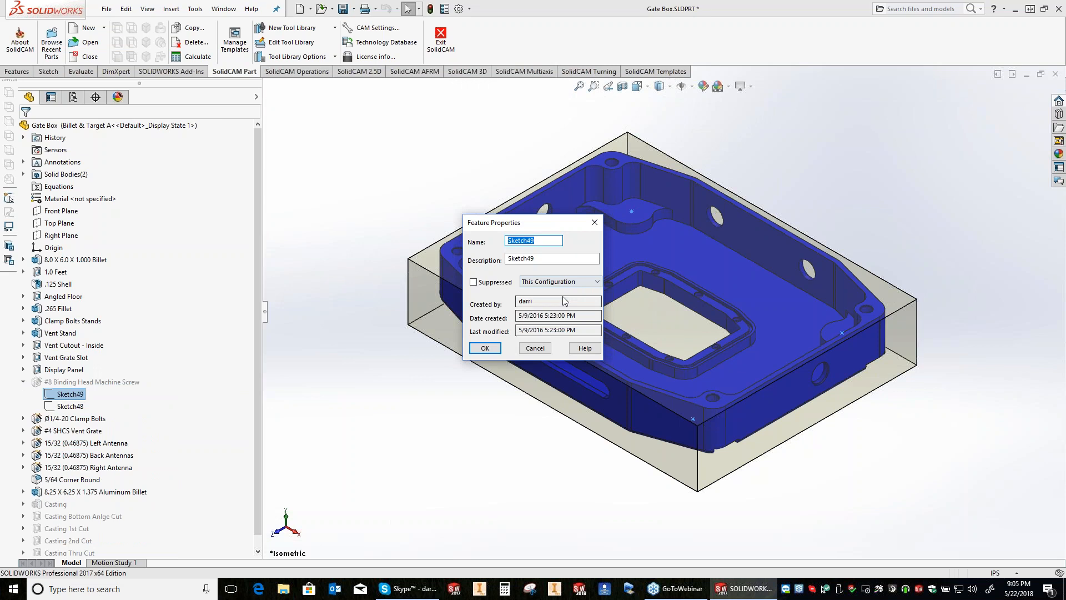
pyautogui.click(561, 282)
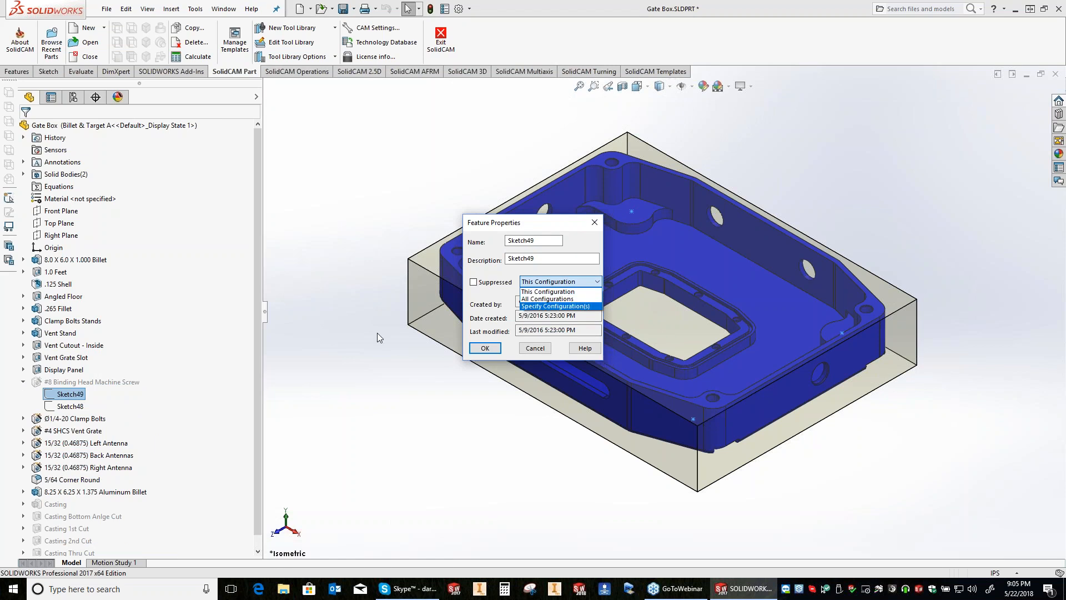
pyautogui.click(492, 336)
pyautogui.click(485, 348)
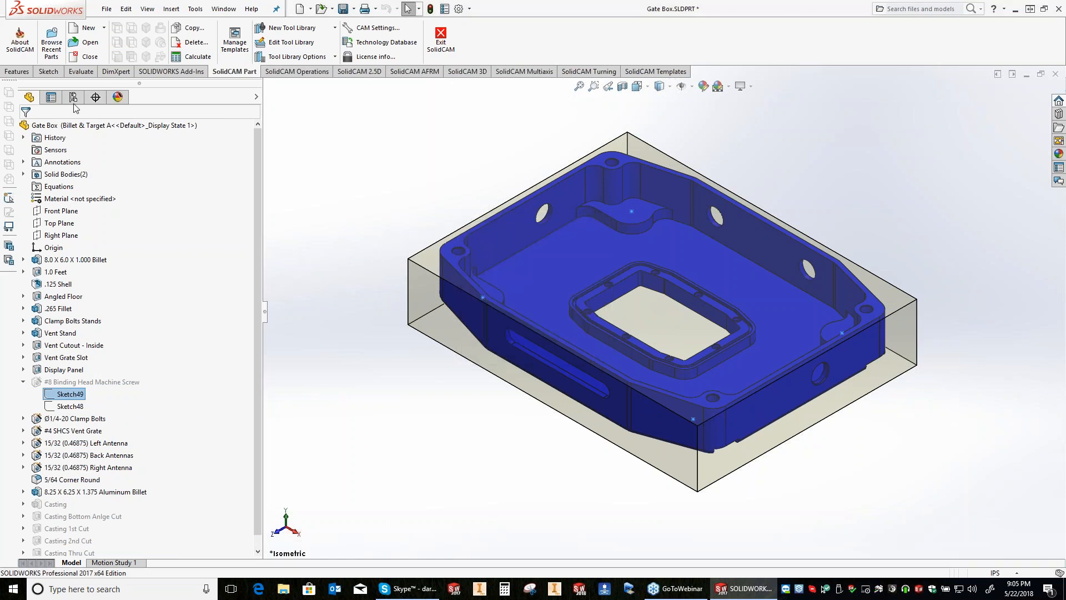
# Step: Check the #8 Binding Head Machine Screw feature's suppression properties and review the part's configuration list
pyautogui.click(73, 99)
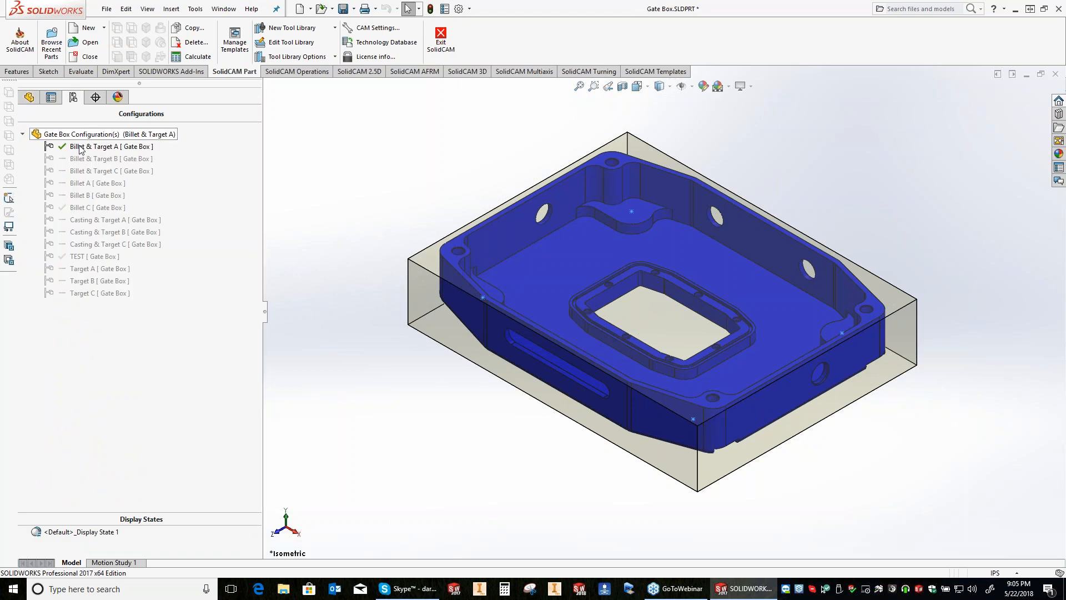
pyautogui.click(29, 98)
pyautogui.rightClick(60, 382)
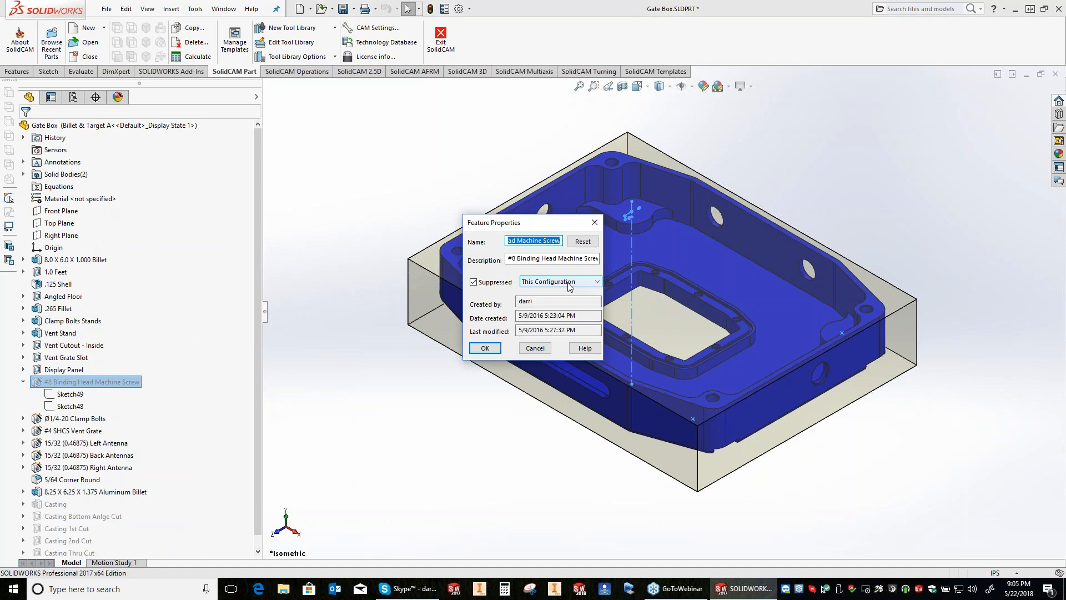
pyautogui.click(73, 98)
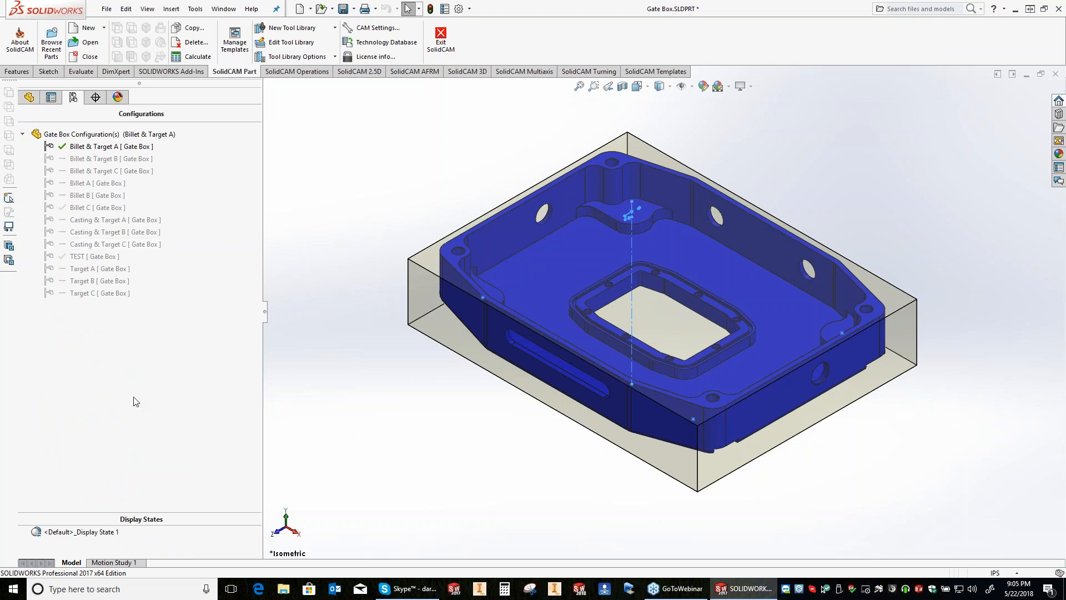
# Step: Set the #8 Binding Head Machine Screw feature to Suppressed for All Configurations in its feature properties
pyautogui.click(29, 97)
pyautogui.rightClick(134, 380)
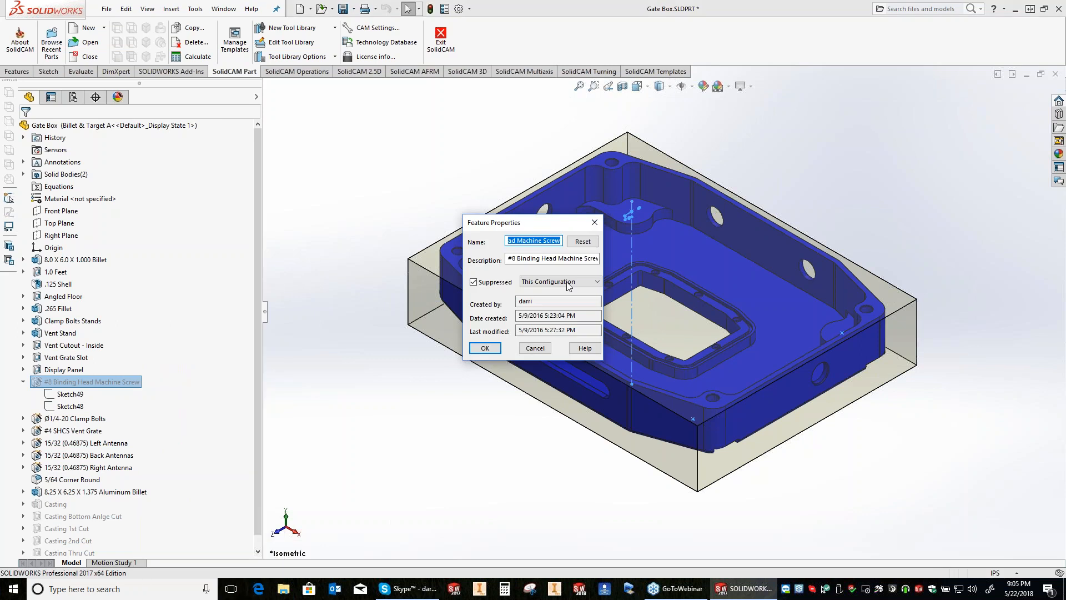
pyautogui.click(568, 283)
pyautogui.click(547, 299)
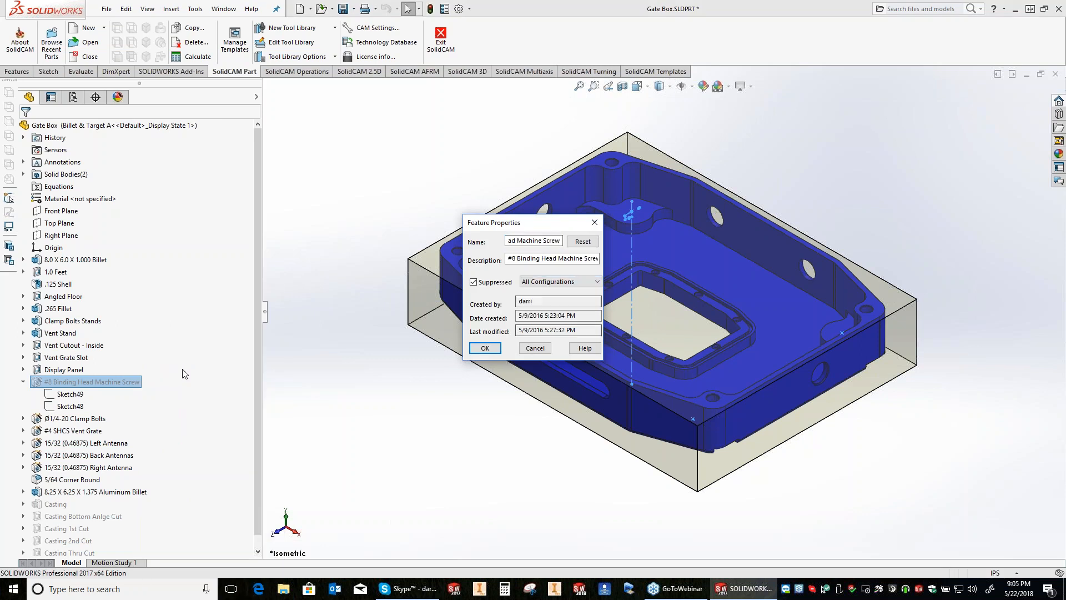
pyautogui.press('Return')
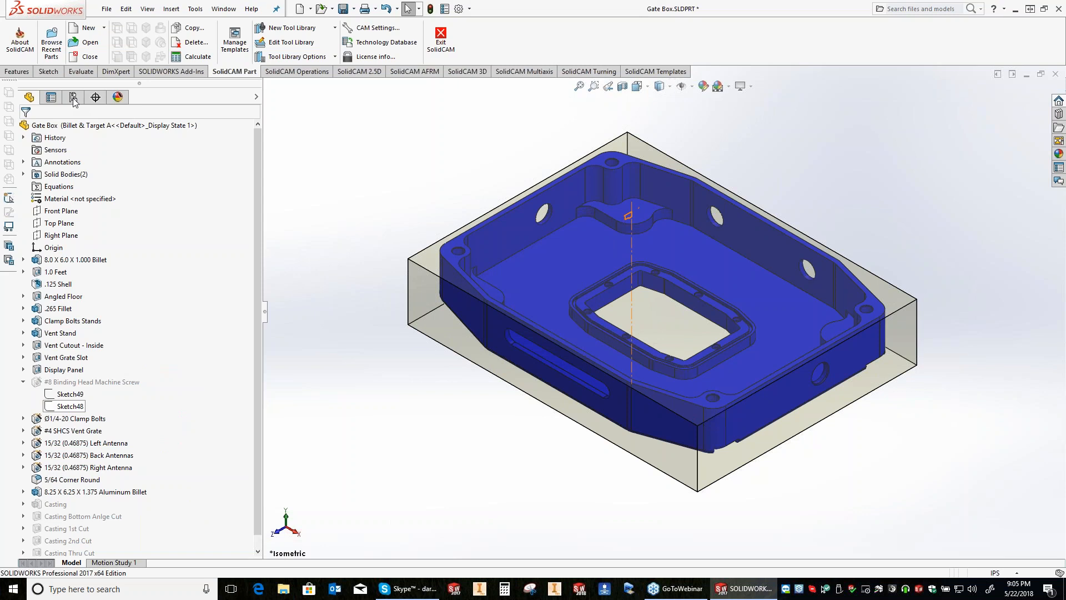
# Step: Activate the TEST configuration and unsuppress the #8 Binding Head Machine Screw feature there
pyautogui.click(73, 98)
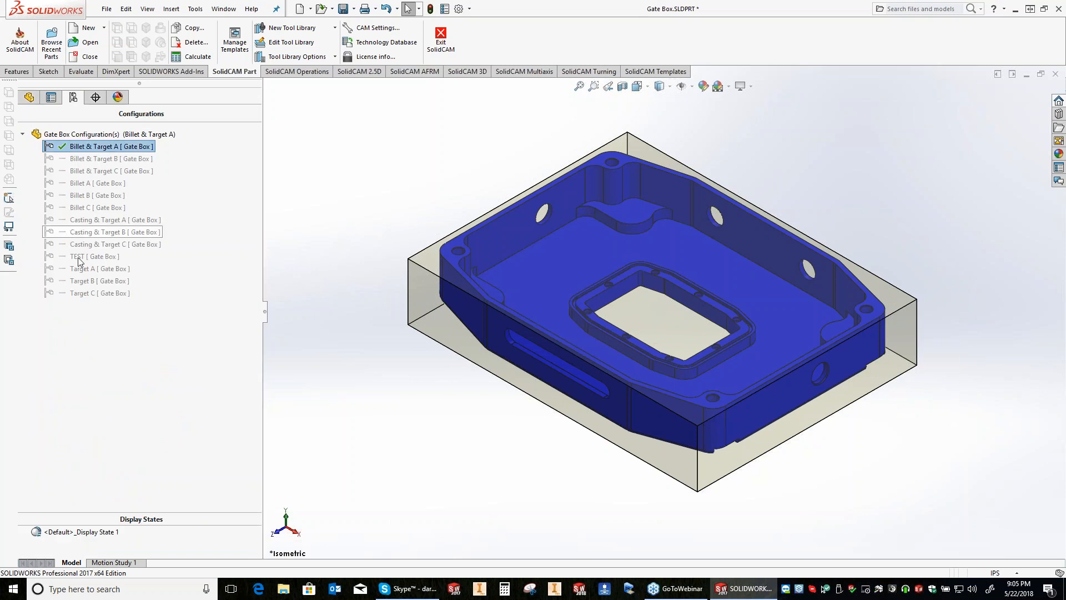
pyautogui.doubleClick(78, 257)
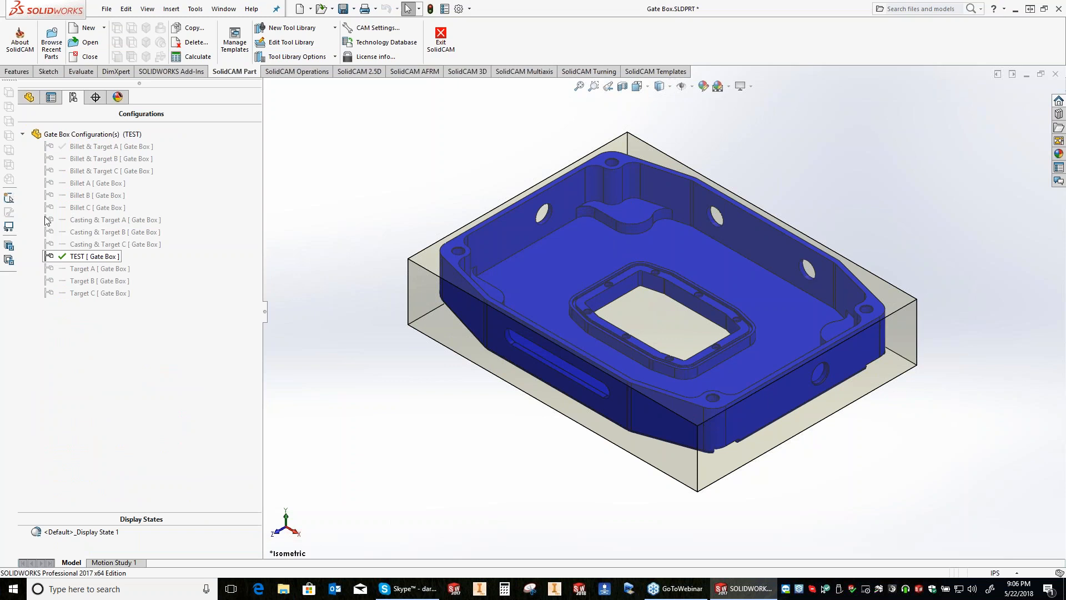
pyautogui.click(29, 98)
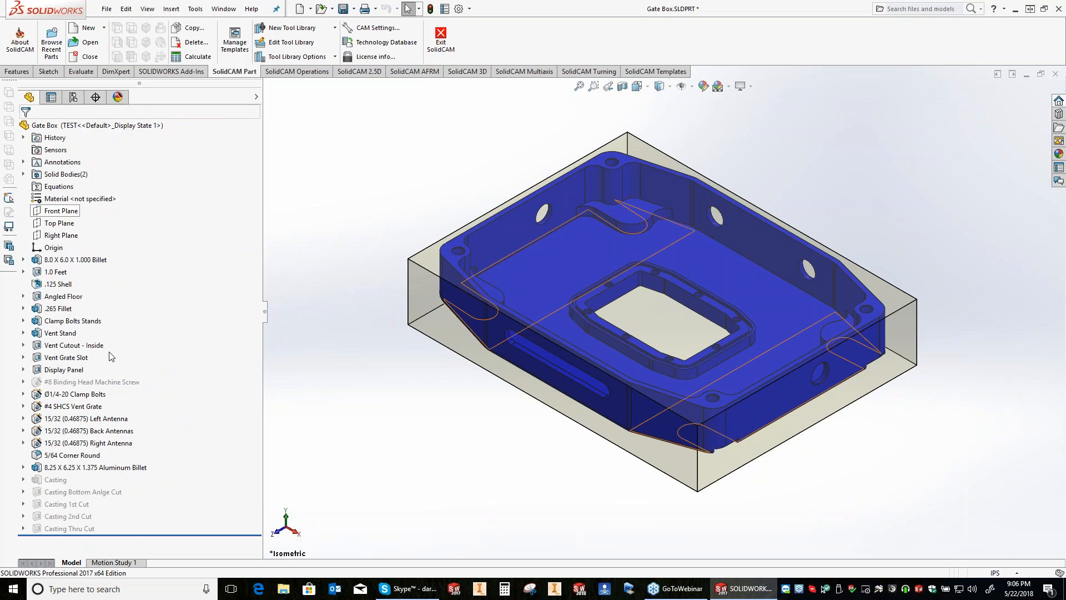
pyautogui.rightClick(99, 382)
pyautogui.click(146, 494)
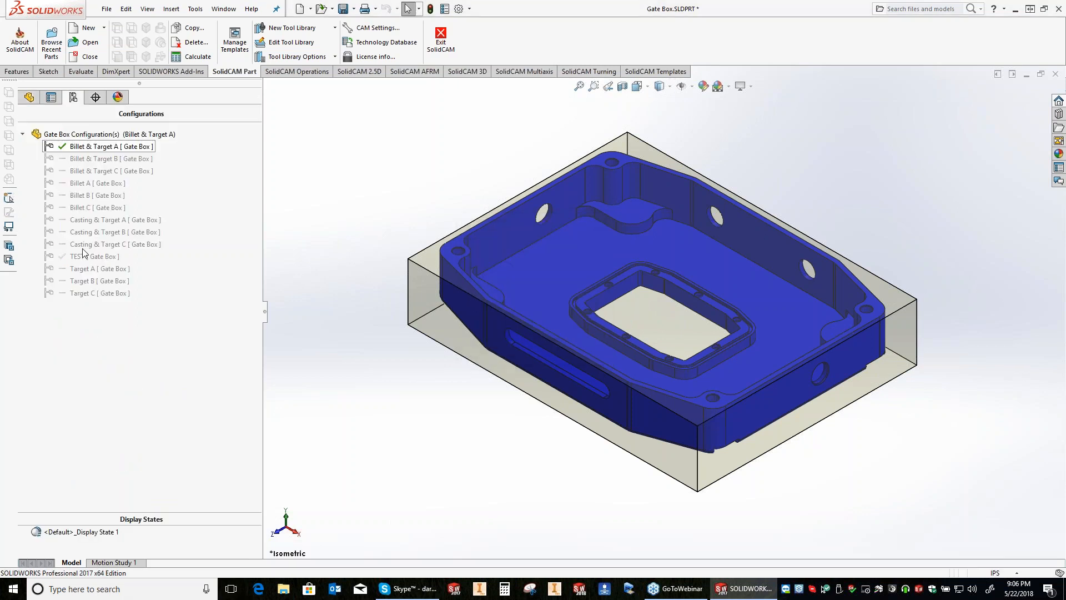
# Step: Activate the Billet & Target A configuration and unsuppress its #8 Binding Head Machine Screw feature
pyautogui.click(84, 257)
pyautogui.doubleClick(83, 256)
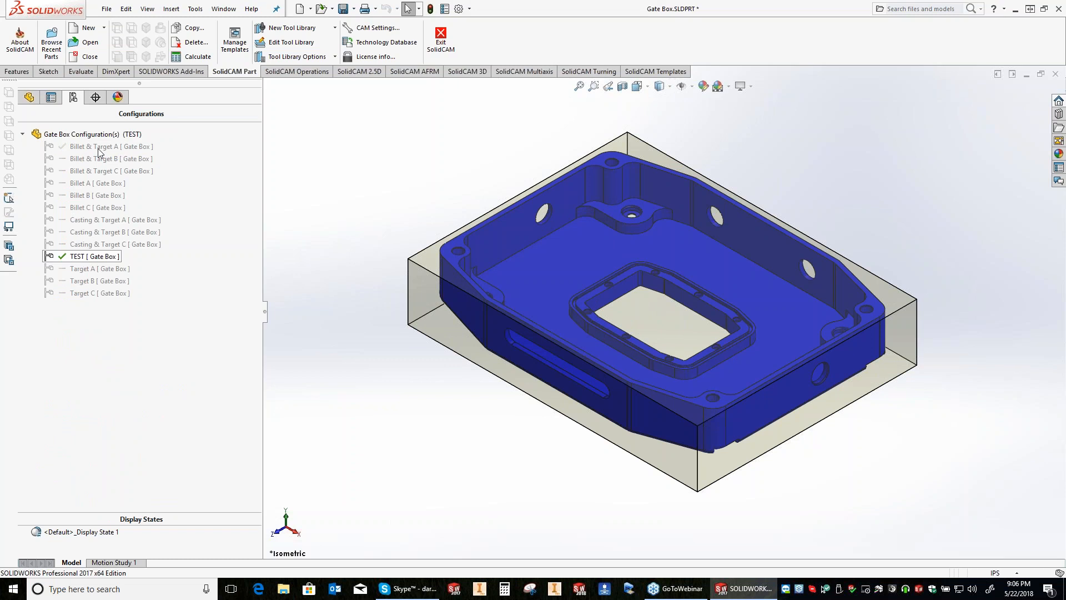
pyautogui.click(99, 147)
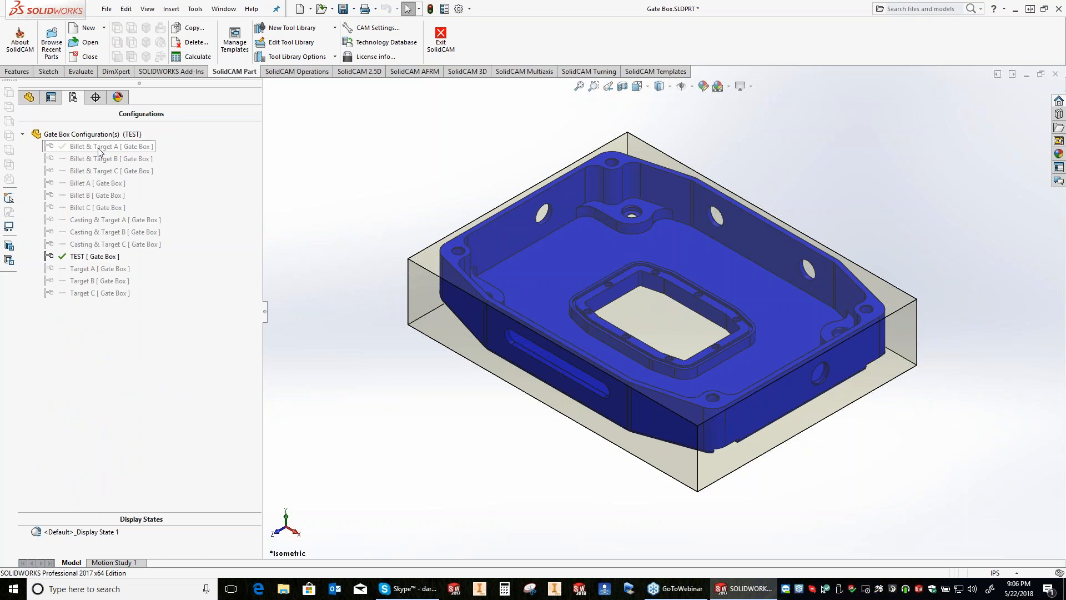
pyautogui.doubleClick(100, 148)
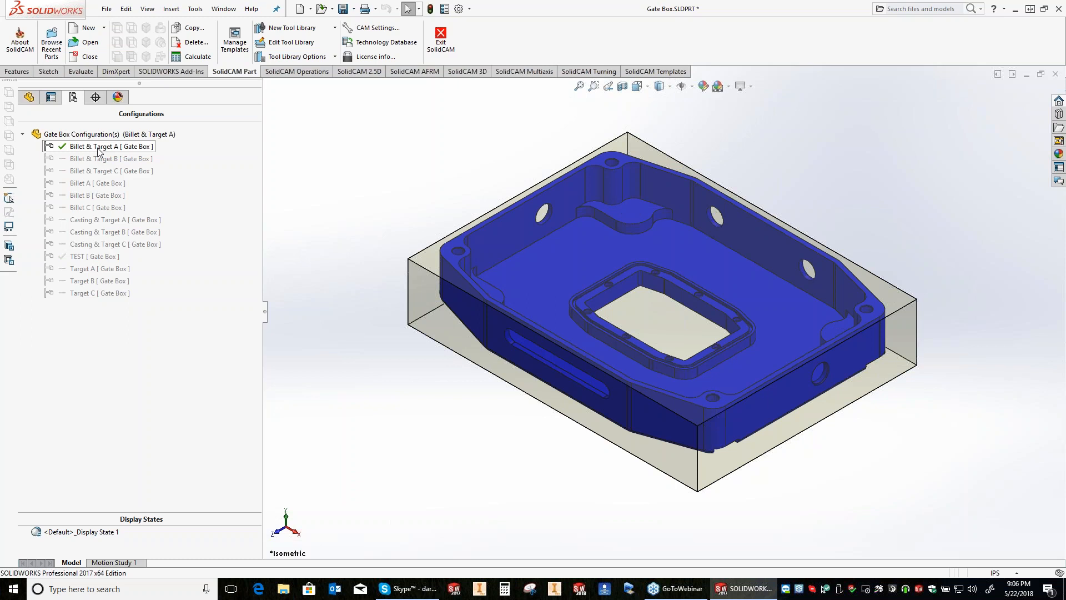
pyautogui.rightClick(53, 381)
pyautogui.click(81, 346)
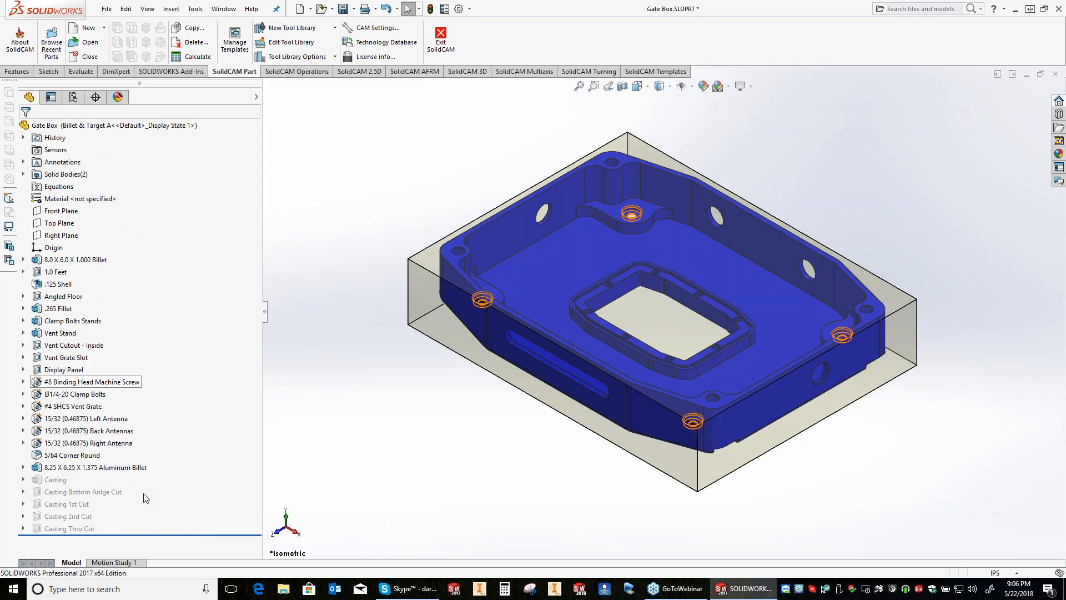
# Step: Check the #8 Binding Head Machine Screw feature's properties in the Billet & Target A configuration
pyautogui.rightClick(81, 381)
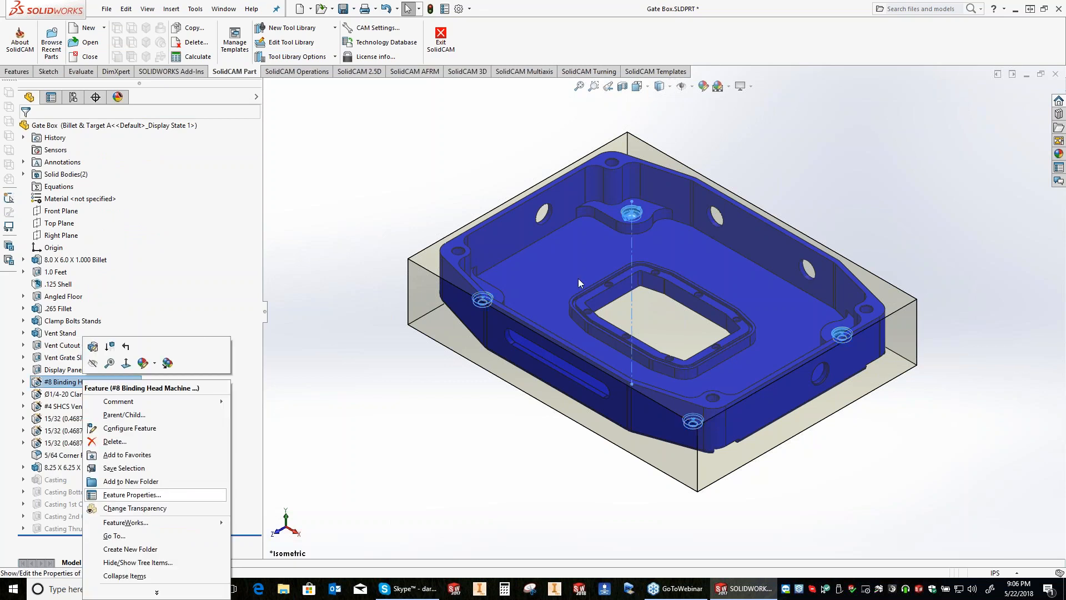
pyautogui.press('Return')
pyautogui.click(558, 283)
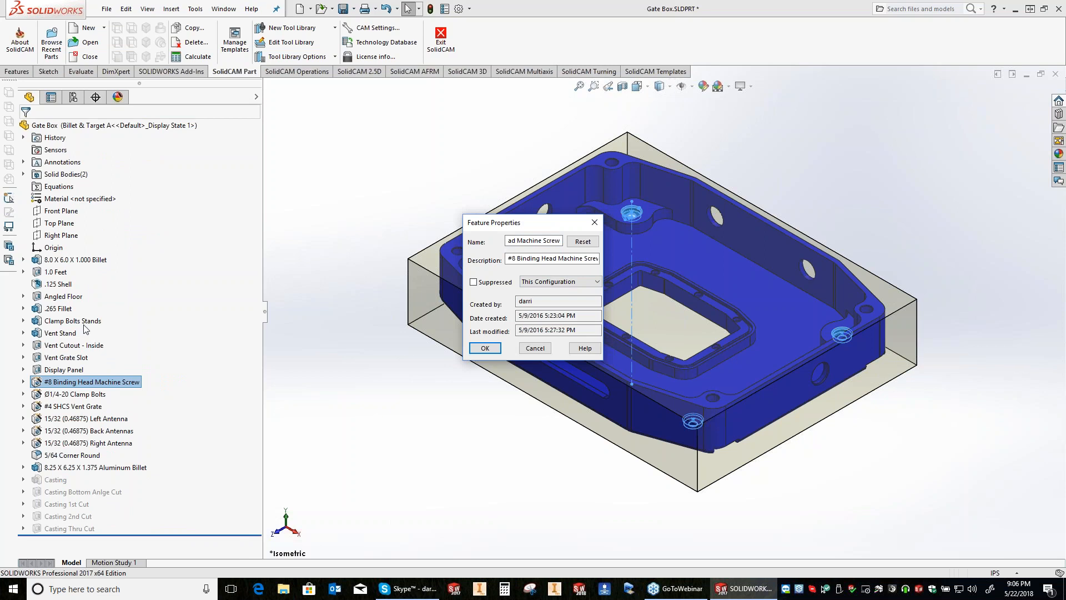
# Step: Activate the TEST configuration and suppress the #8 Binding Head Machine Screw feature in it
pyautogui.click(74, 99)
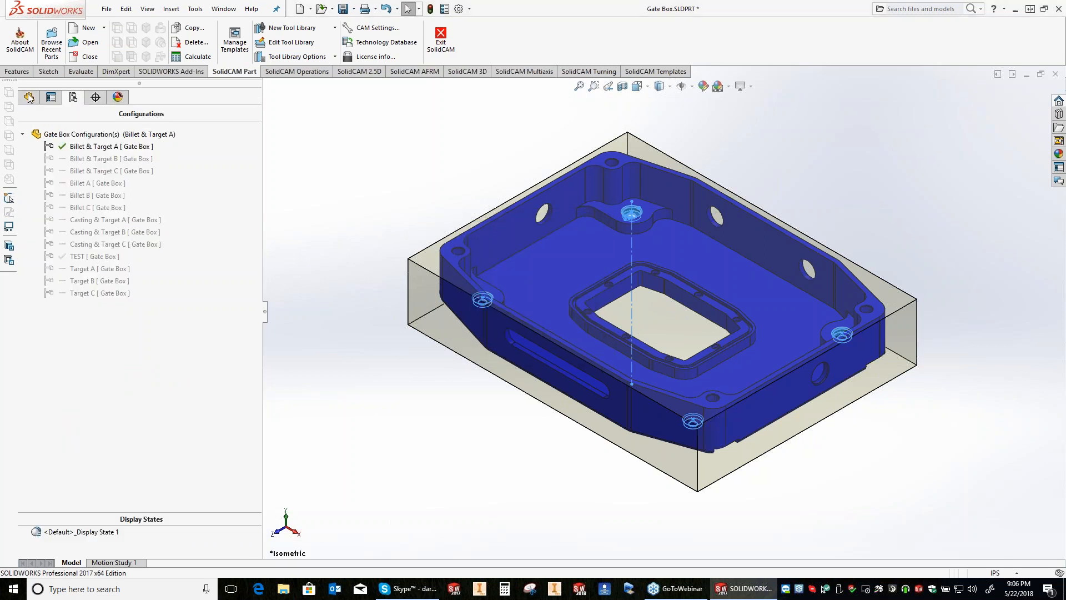
pyautogui.doubleClick(84, 256)
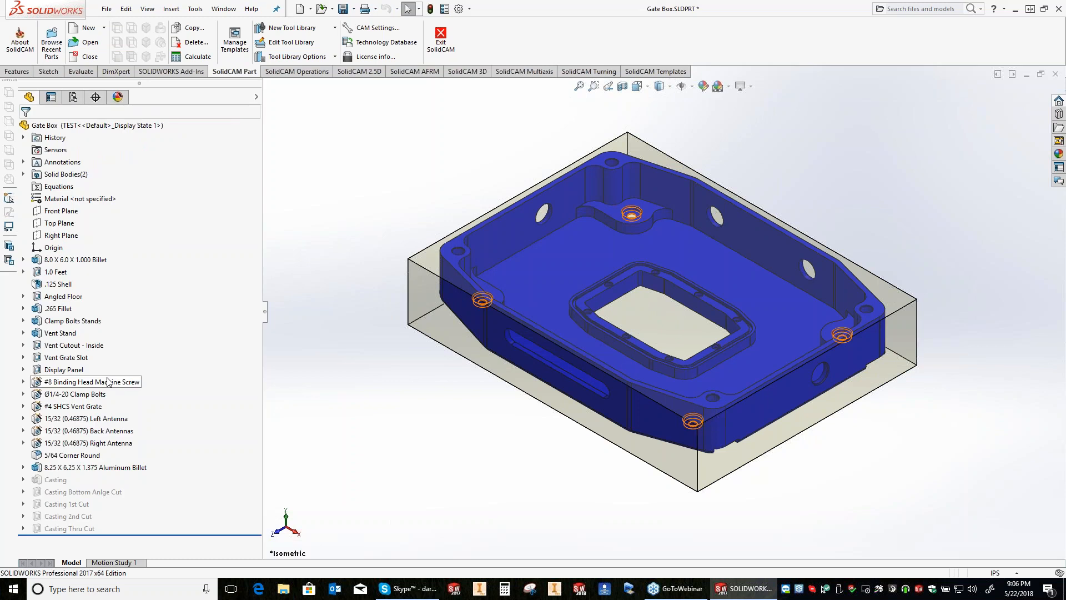
pyautogui.click(109, 382)
pyautogui.click(143, 354)
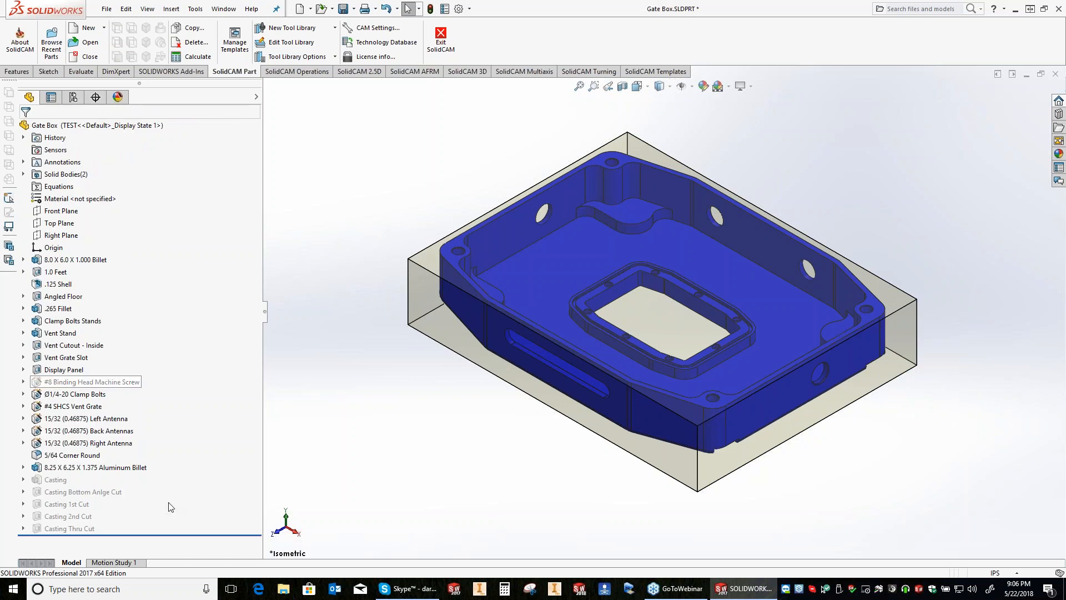
# Step: Check the #8 Binding Head Machine Screw feature's properties in the TEST configuration, leaving them as they are
pyautogui.rightClick(105, 382)
pyautogui.click(153, 494)
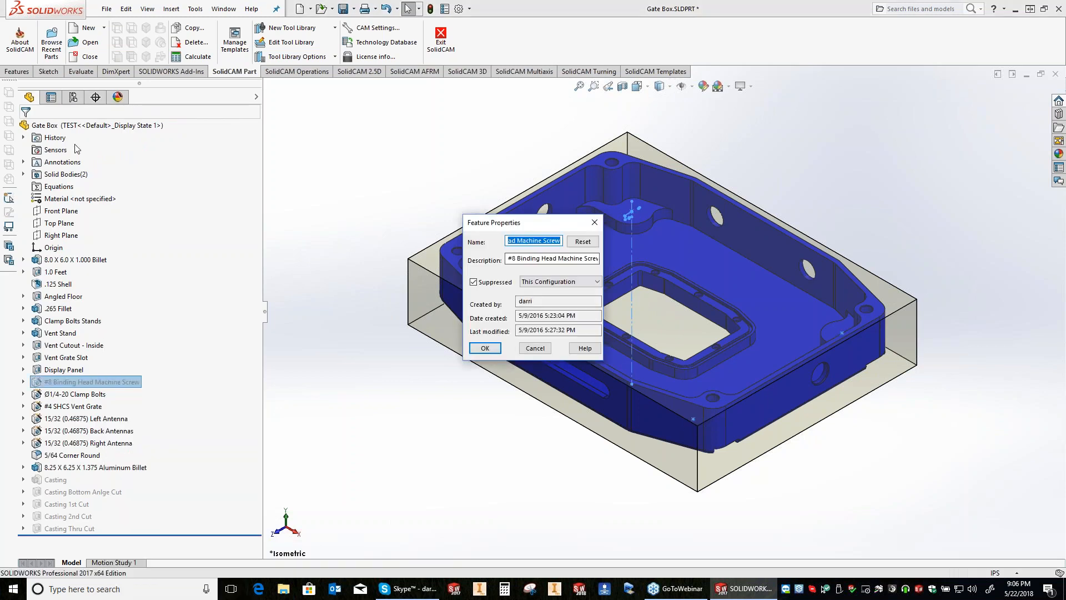
pyautogui.press('Escape')
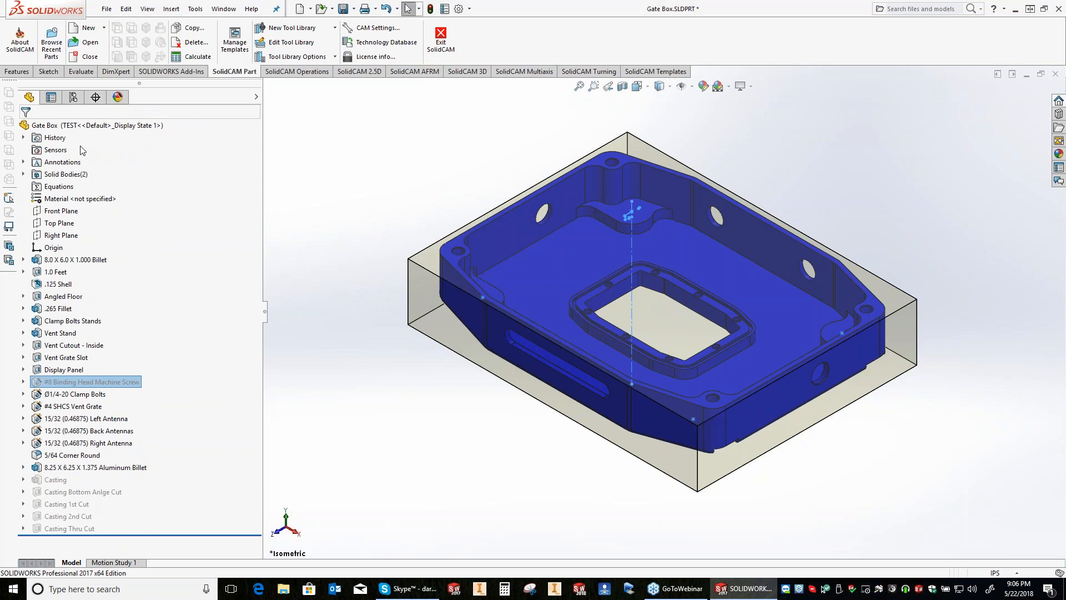
# Step: Switch between the TEST and Billet & Target A configurations to compare the screw holes on the model
pyautogui.click(73, 97)
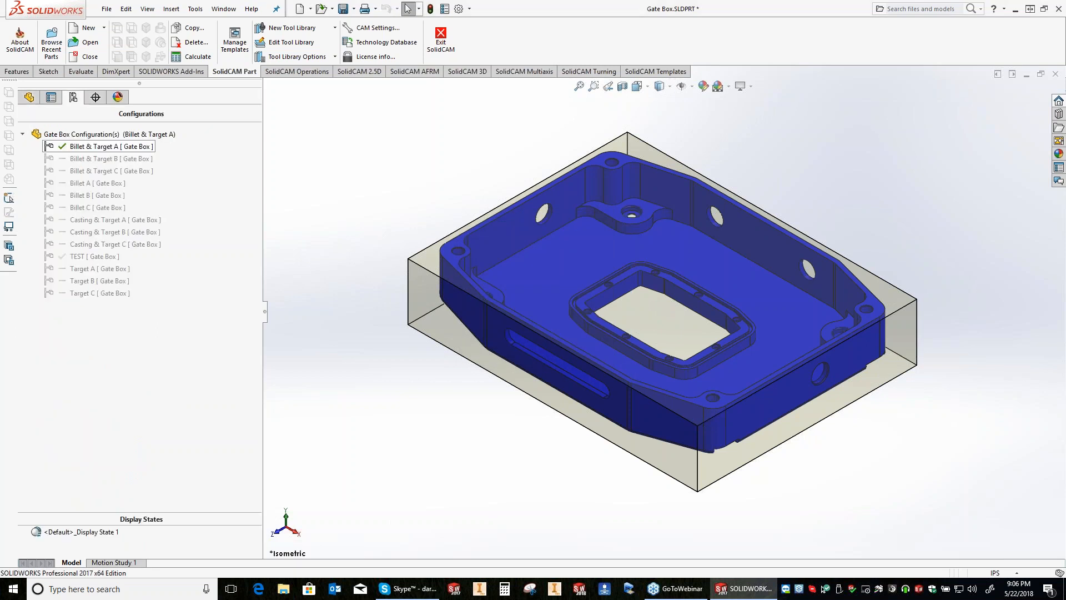
pyautogui.doubleClick(95, 256)
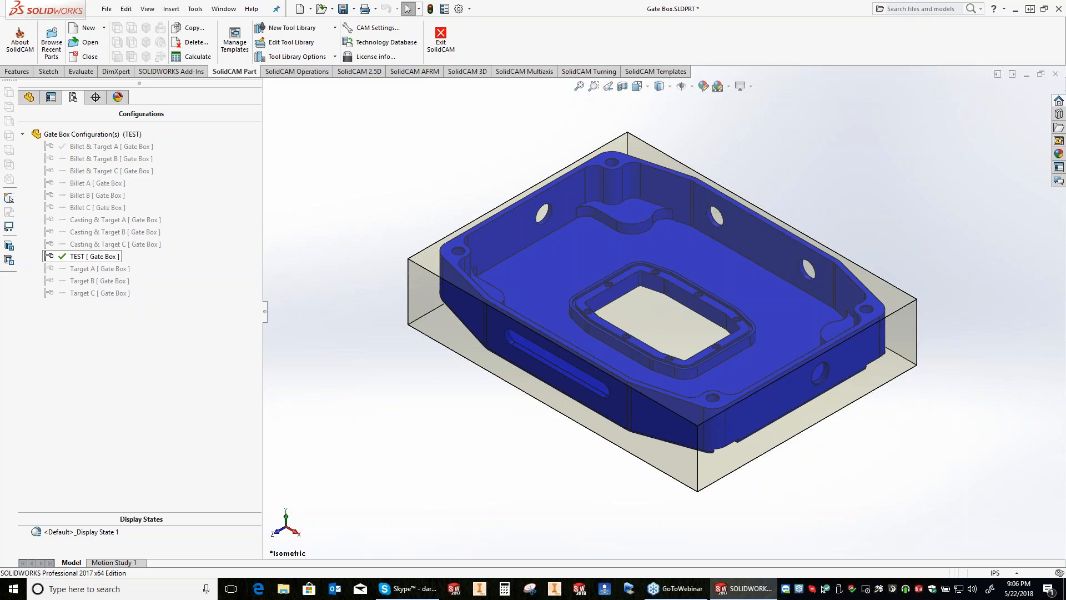
pyautogui.click(97, 147)
pyautogui.click(73, 256)
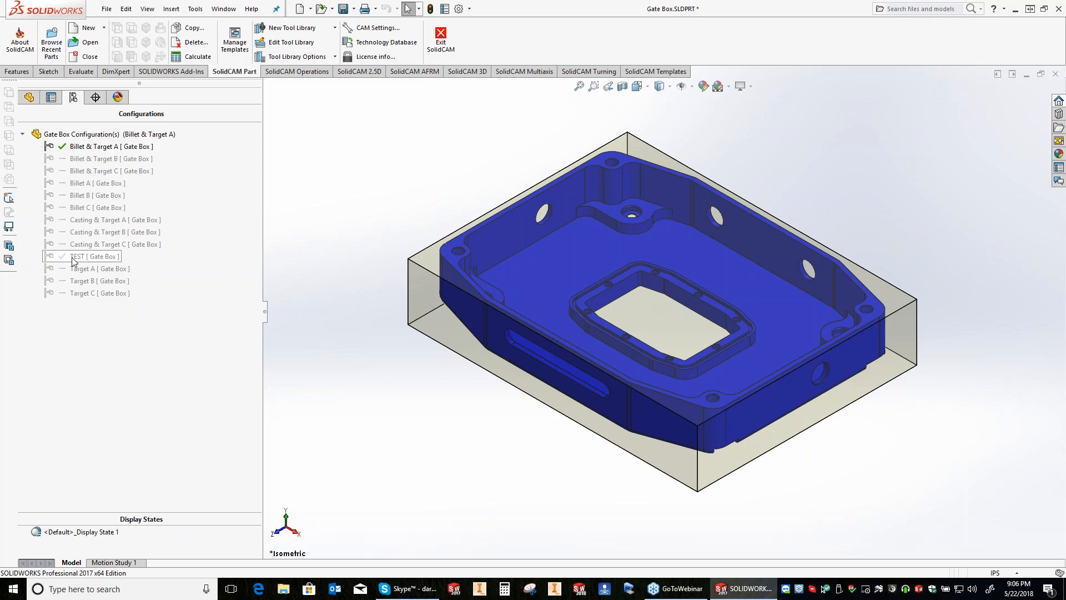
pyautogui.doubleClick(73, 257)
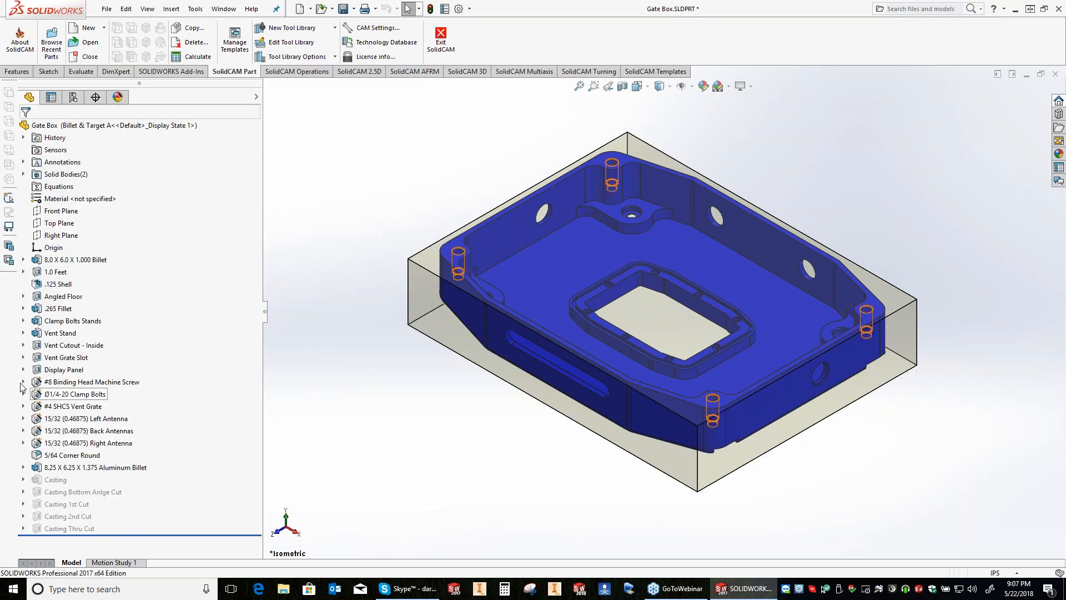
# Step: Inspect Sketch49 and Sketch48 under the #8 Binding Head Machine Screw feature, leaving both sketches as they are
pyautogui.click(23, 382)
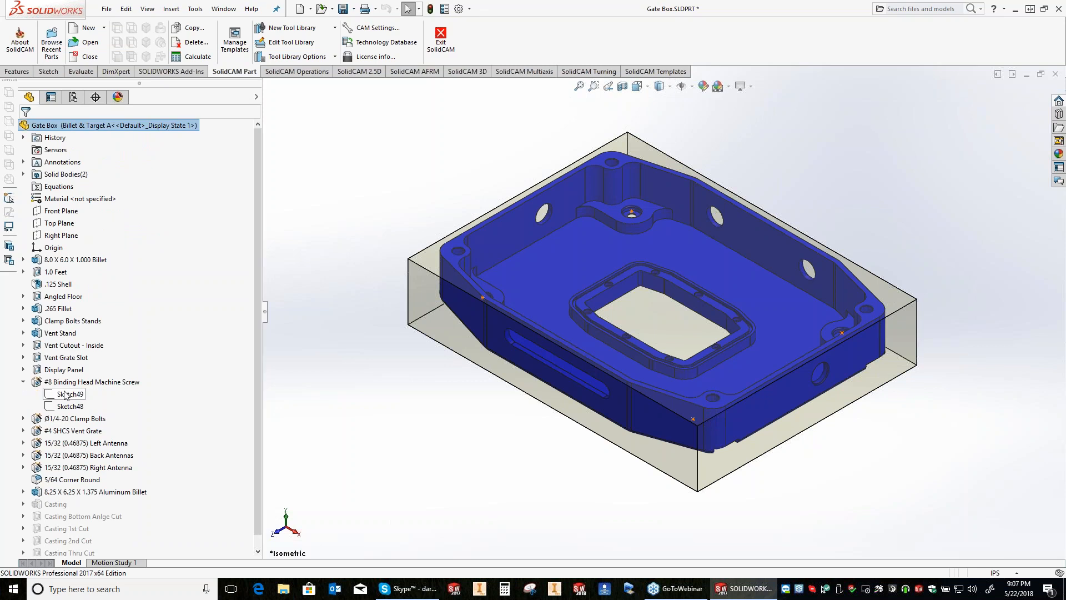
pyautogui.click(66, 395)
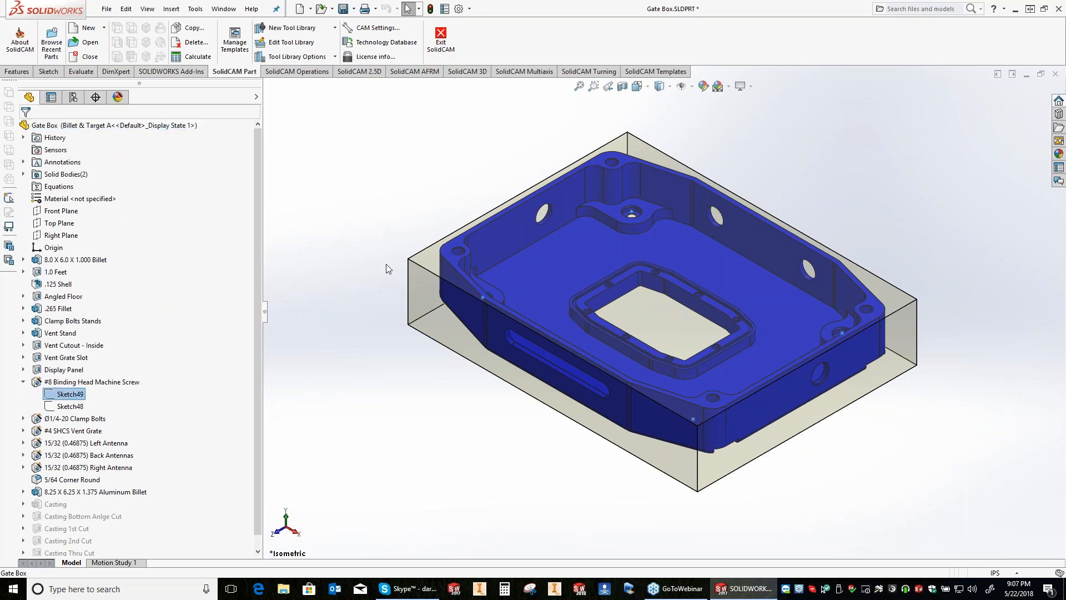
pyautogui.doubleClick(66, 394)
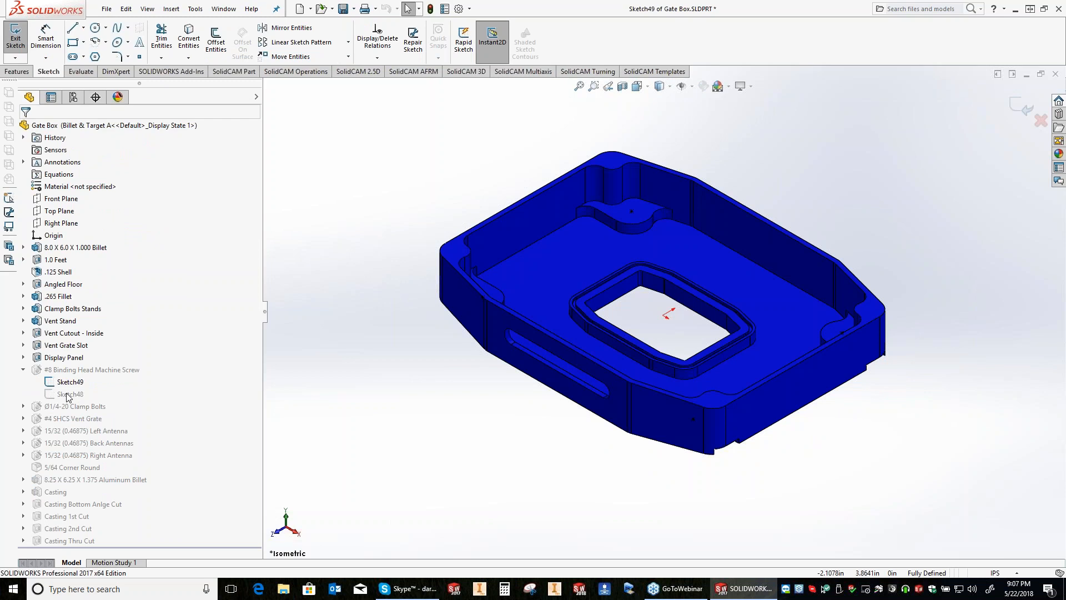
pyautogui.hotkey('ctrl', 'b')
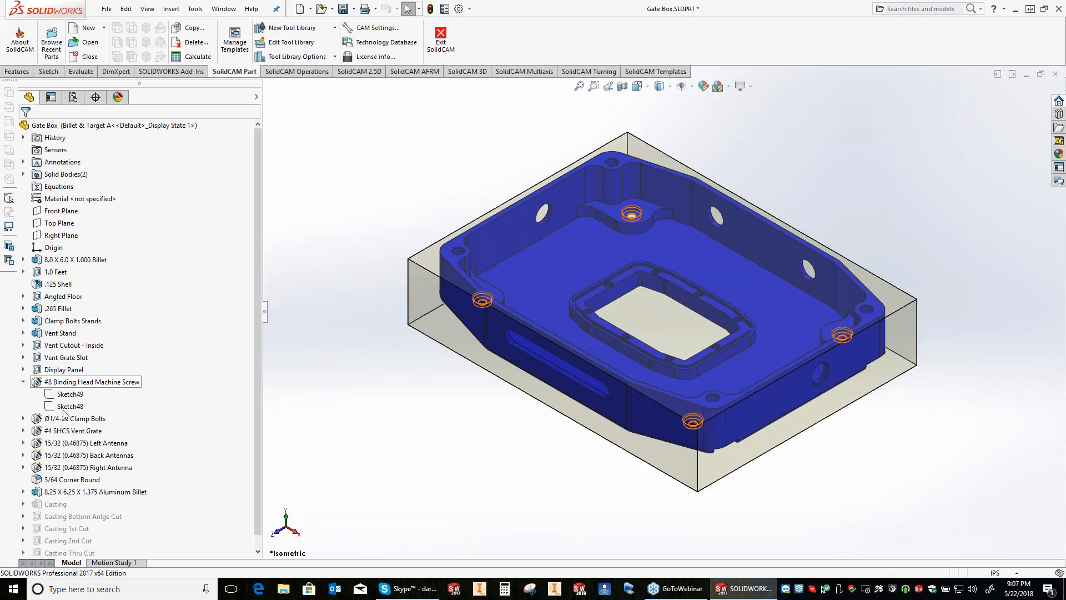
pyautogui.click(66, 406)
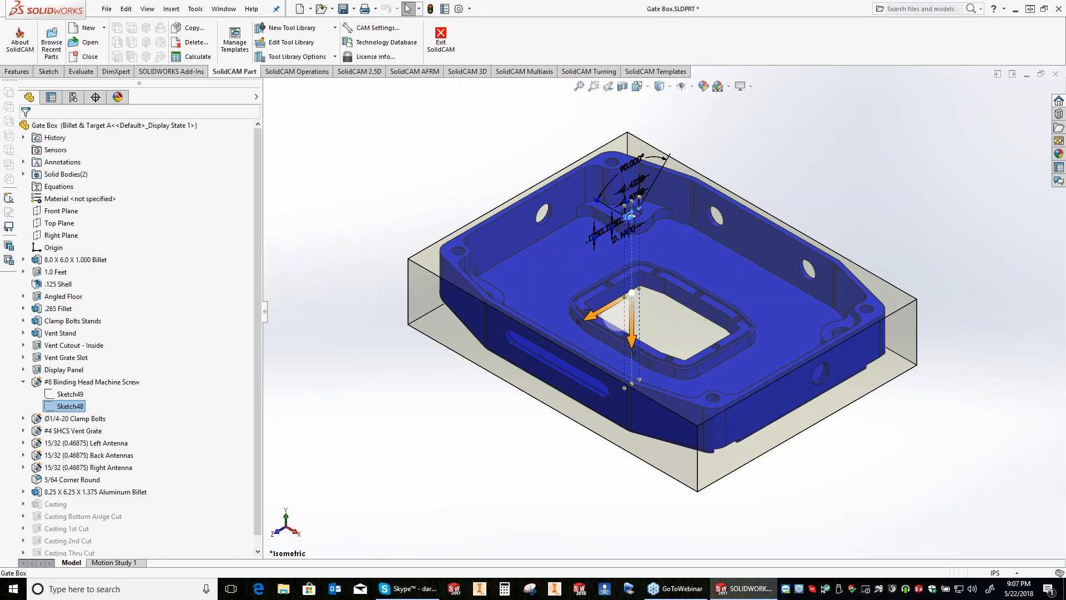
# Step: Examine the configuration options of the Thru Hole Depth dimension in Sketch48, then exit the sketch without keeping any changes
pyautogui.doubleClick(67, 406)
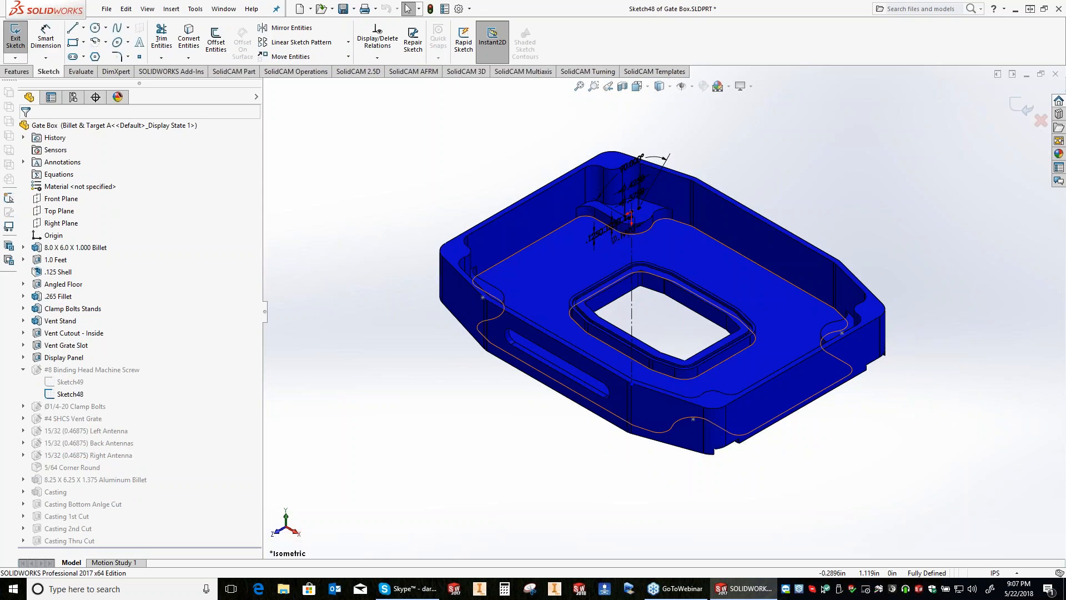
pyautogui.doubleClick(599, 232)
pyautogui.click(663, 260)
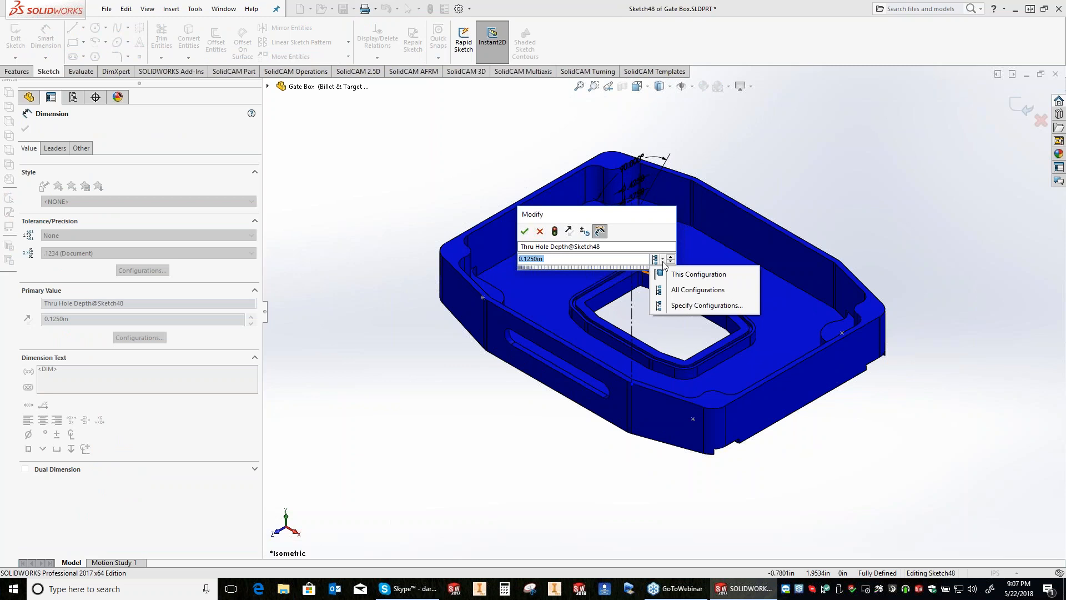
pyautogui.click(537, 227)
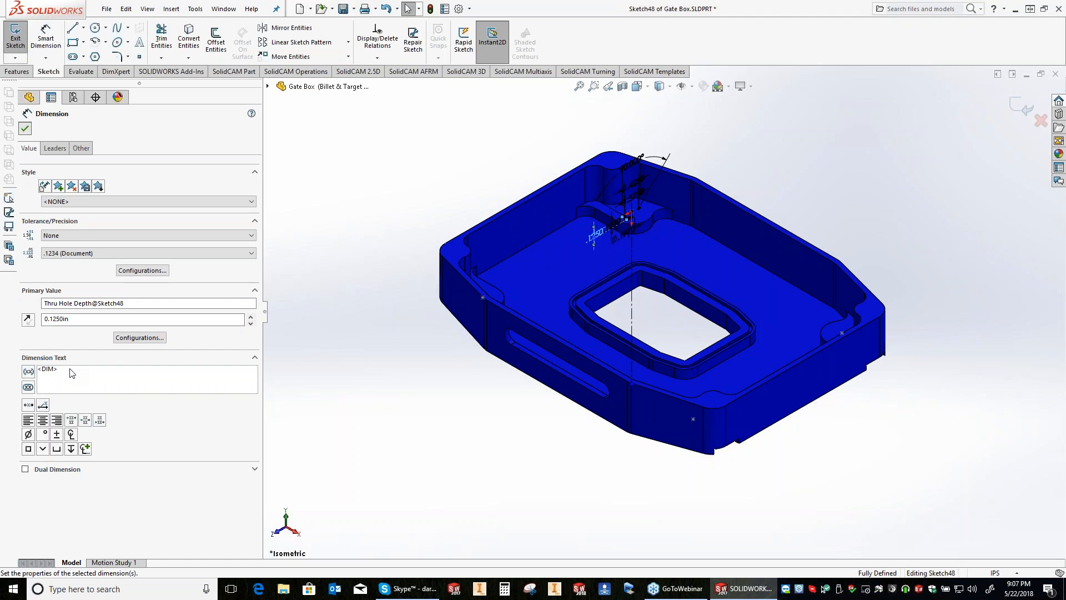
pyautogui.press('Escape')
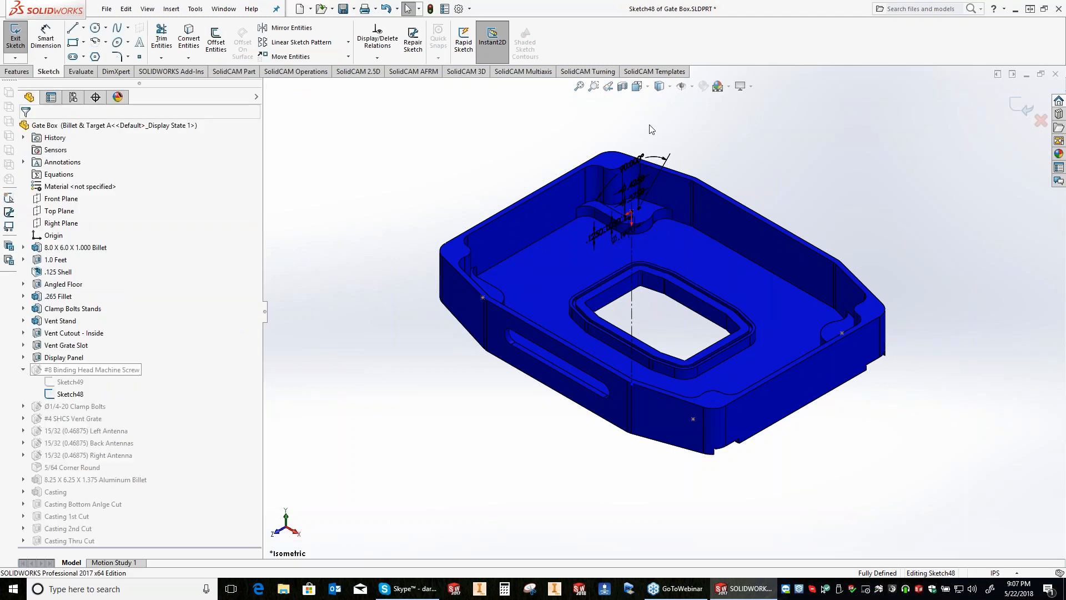
pyautogui.click(1040, 121)
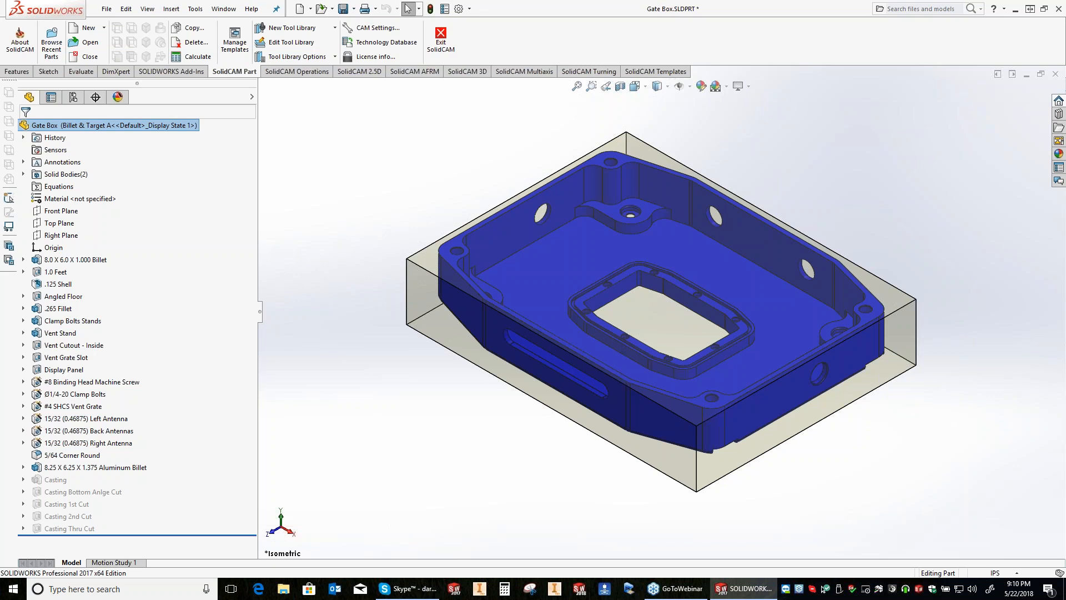
# Step: Switch to Microsoft Edge, open the SolidCAM website and look through the reviews on its SolidCAM Customer Rating page
pyautogui.click(258, 589)
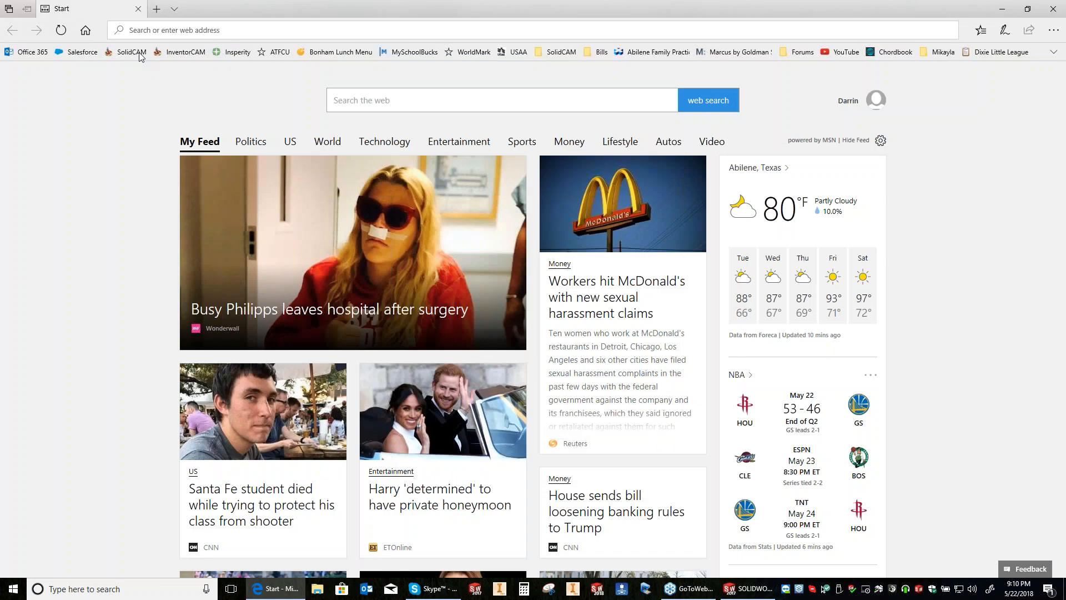
pyautogui.click(138, 53)
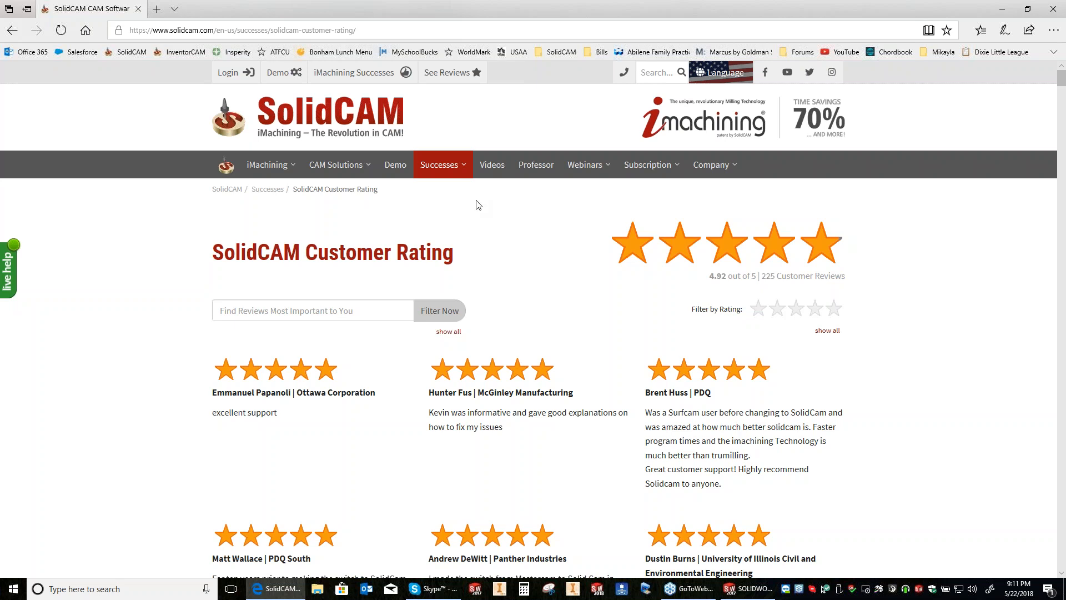
pyautogui.scroll(-10, 477, 204)
pyautogui.scroll(-15, 476, 203)
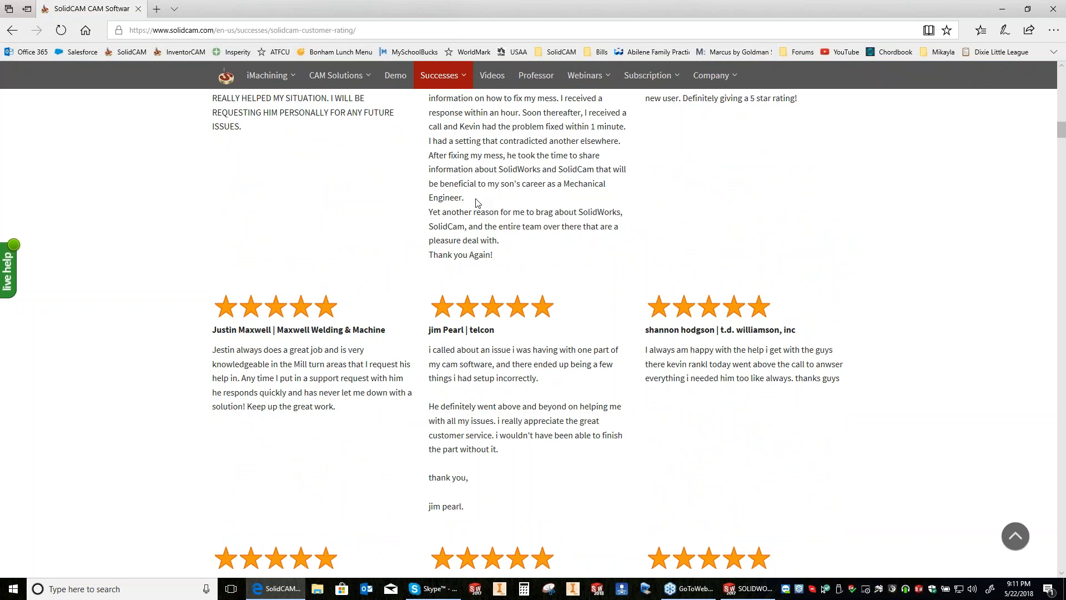
pyautogui.scroll(-10, 476, 202)
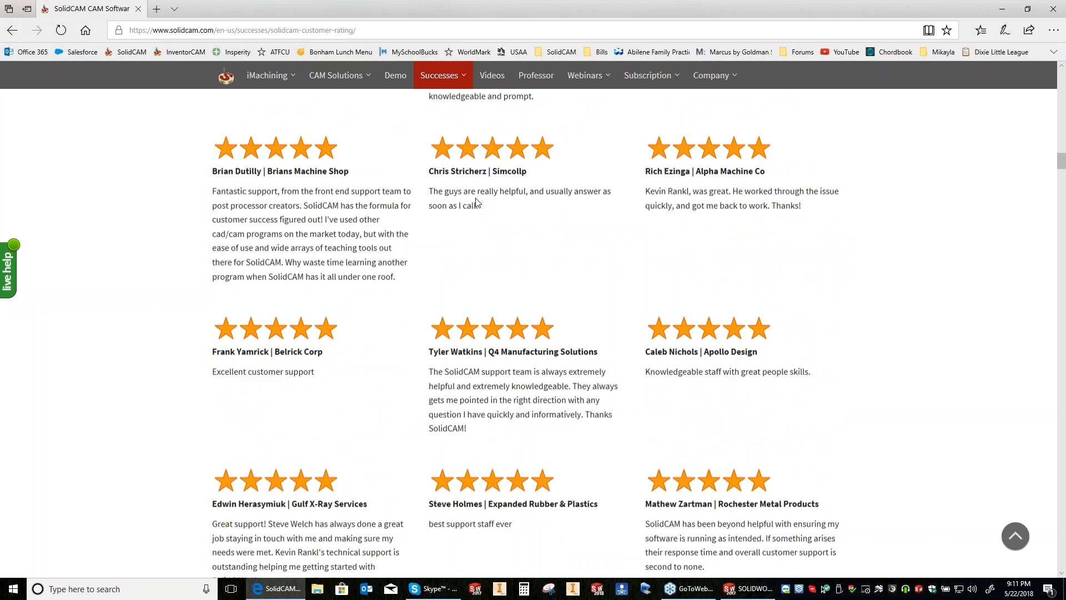
pyautogui.scroll(-2, 476, 203)
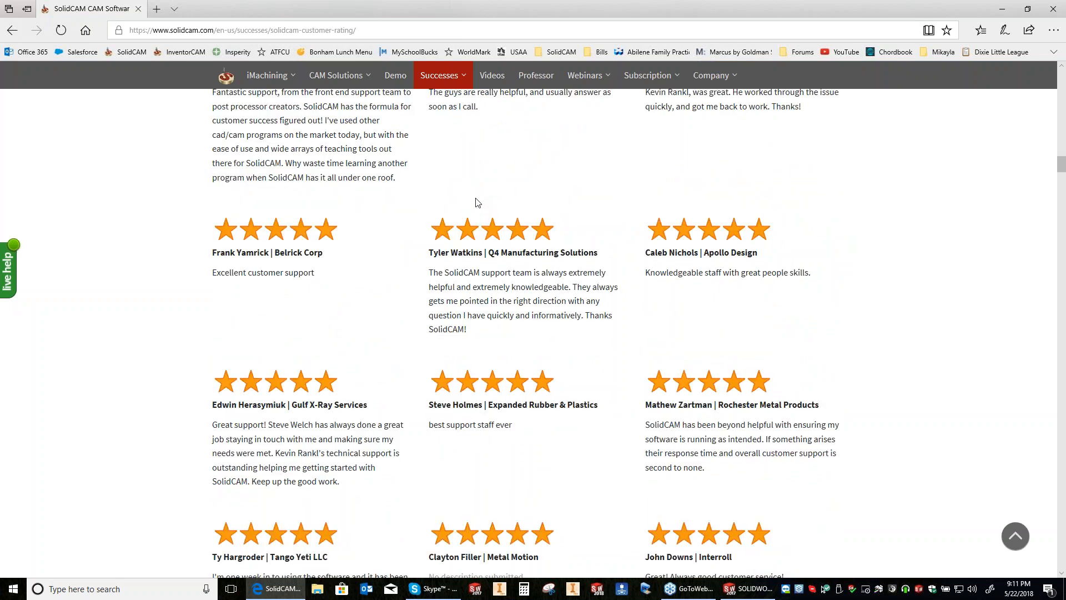